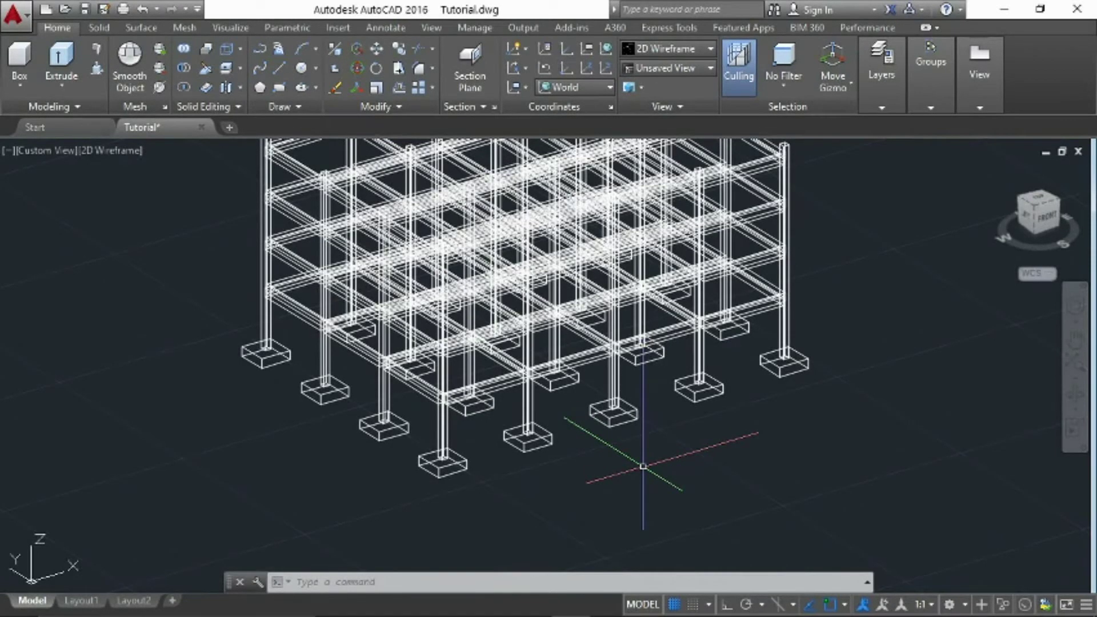
Step: Create a new layer named LaterEdit01 in the layer properties
{"action": "scroll", "coordinate": [644, 466], "scroll_direction": "down", "scroll_amount": 3}
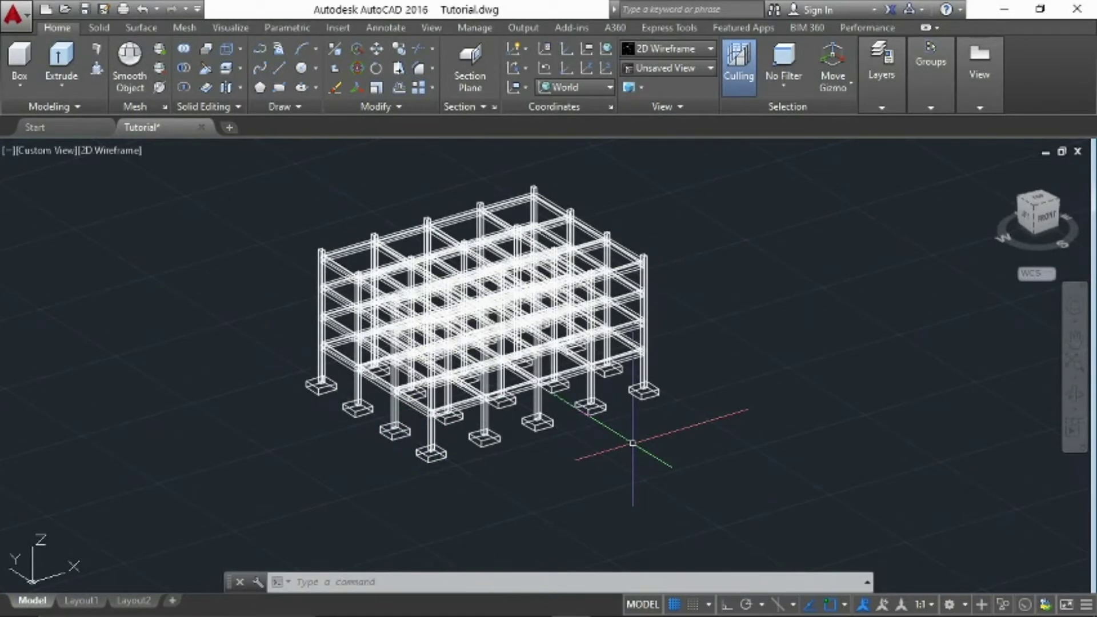
{"action": "type", "text": "LA"}
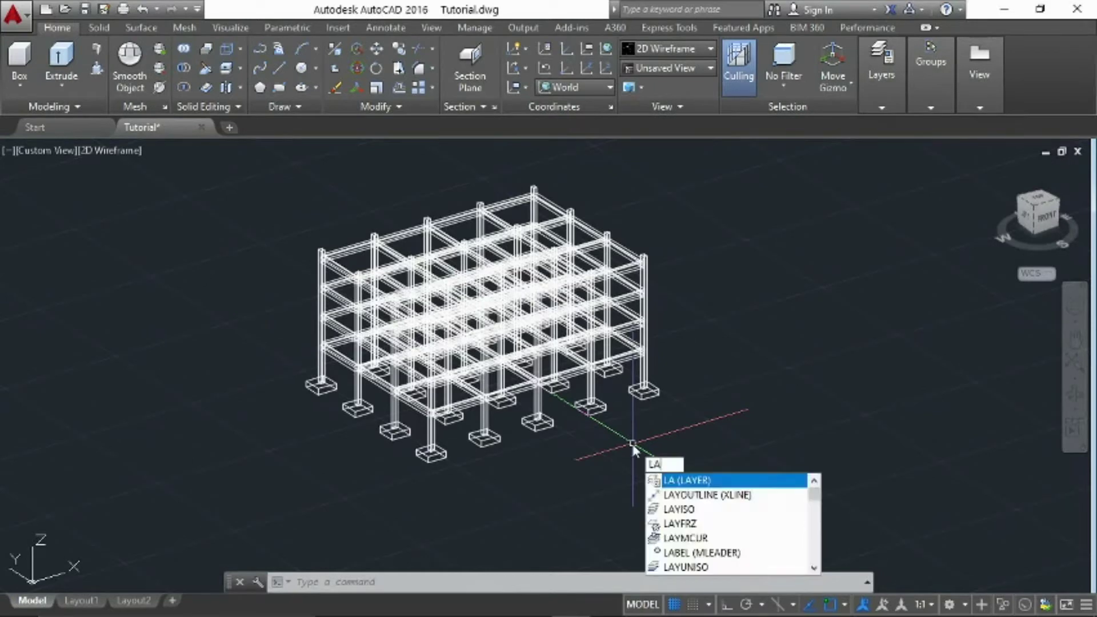
{"action": "key", "text": "Return"}
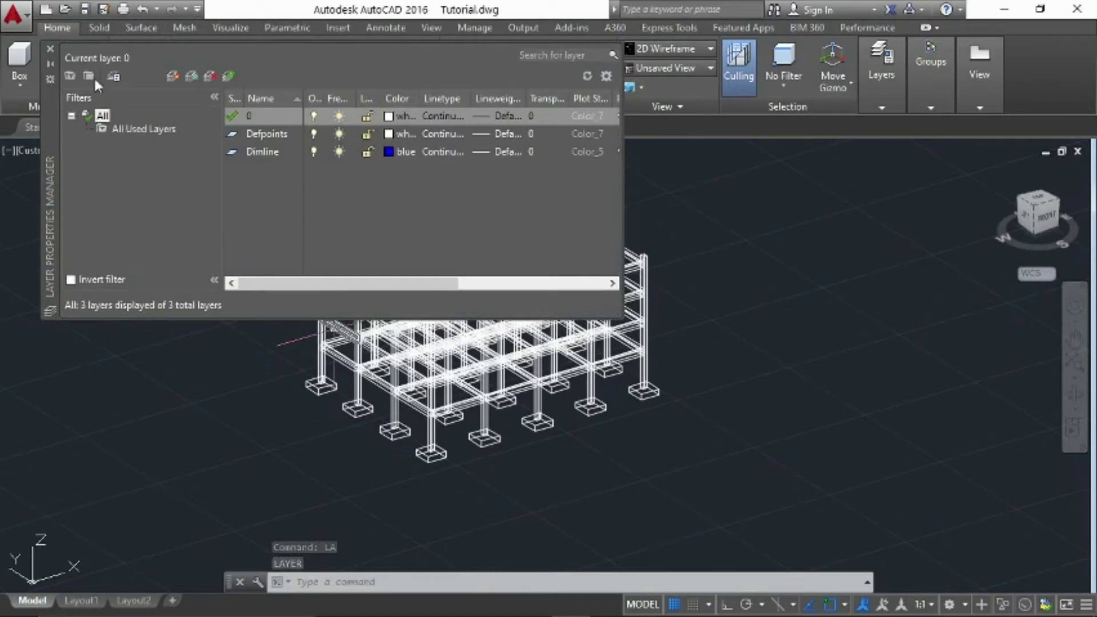
{"action": "left_click_drag", "start_coordinate": [46, 125], "coordinate": [61, 255]}
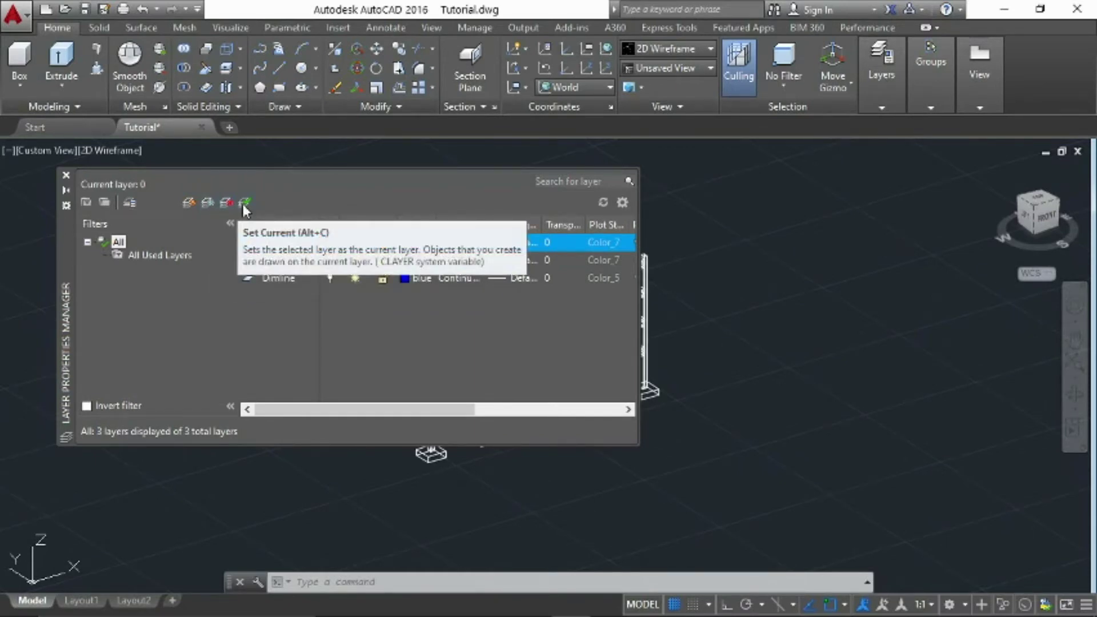
{"action": "left_click", "coordinate": [189, 204]}
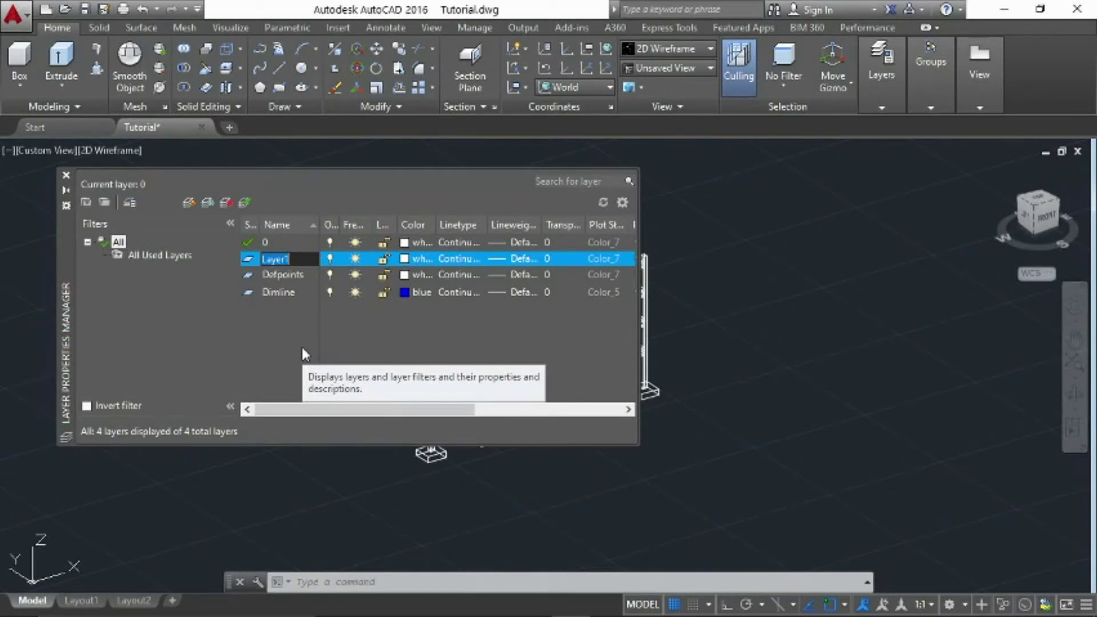
{"action": "type", "text": "LaterEdit01"}
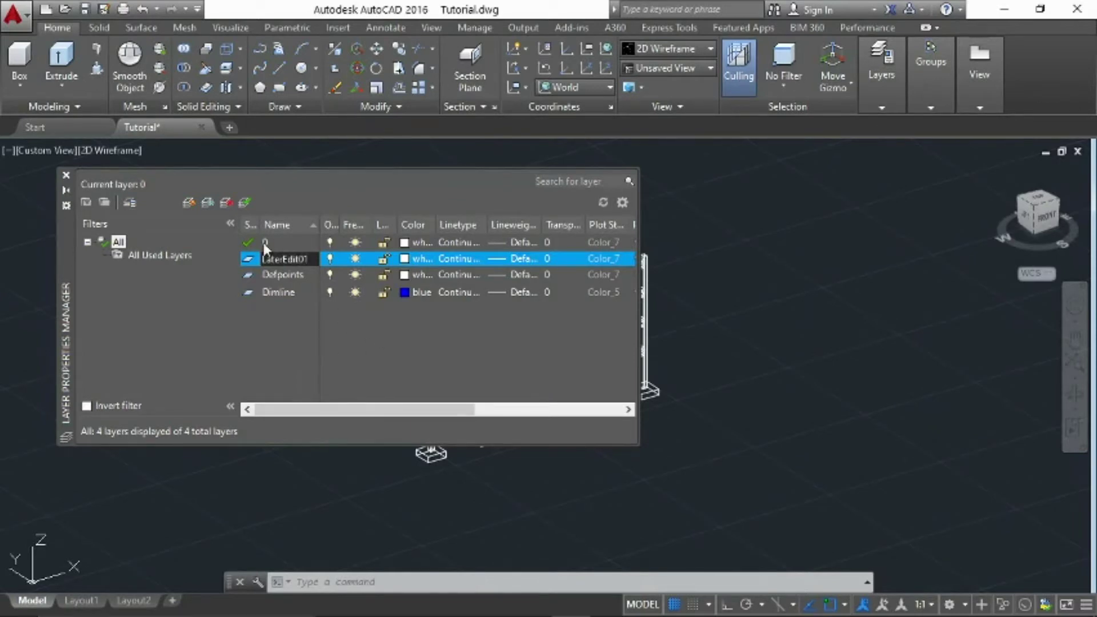
Step: Add a second new layer named LayerEdit 02
{"action": "left_click", "coordinate": [189, 204]}
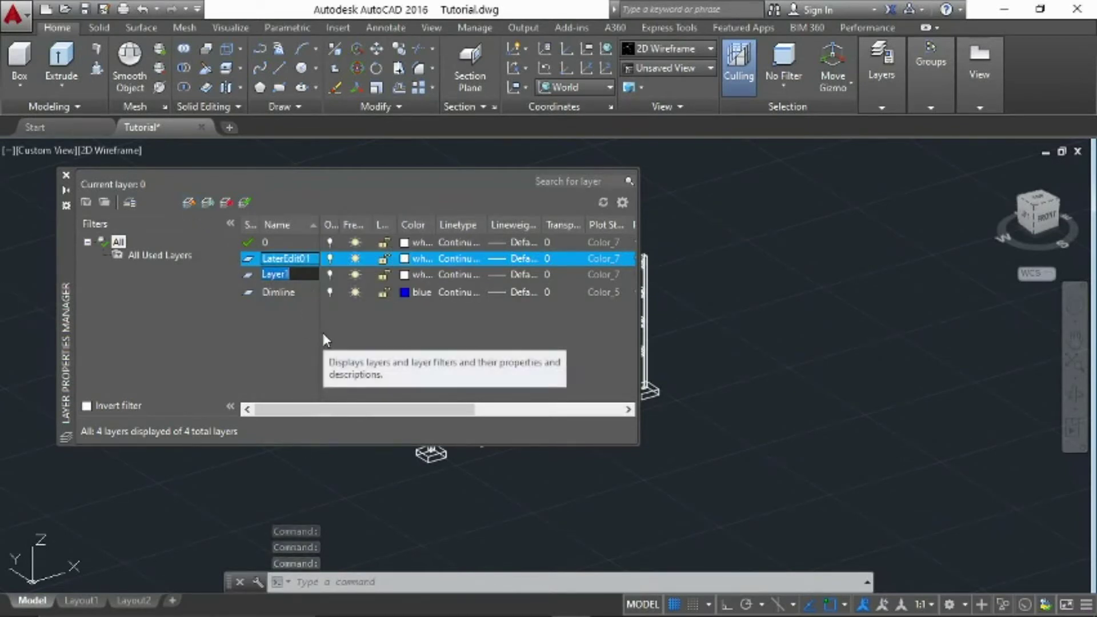
{"action": "type", "text": "Lay"}
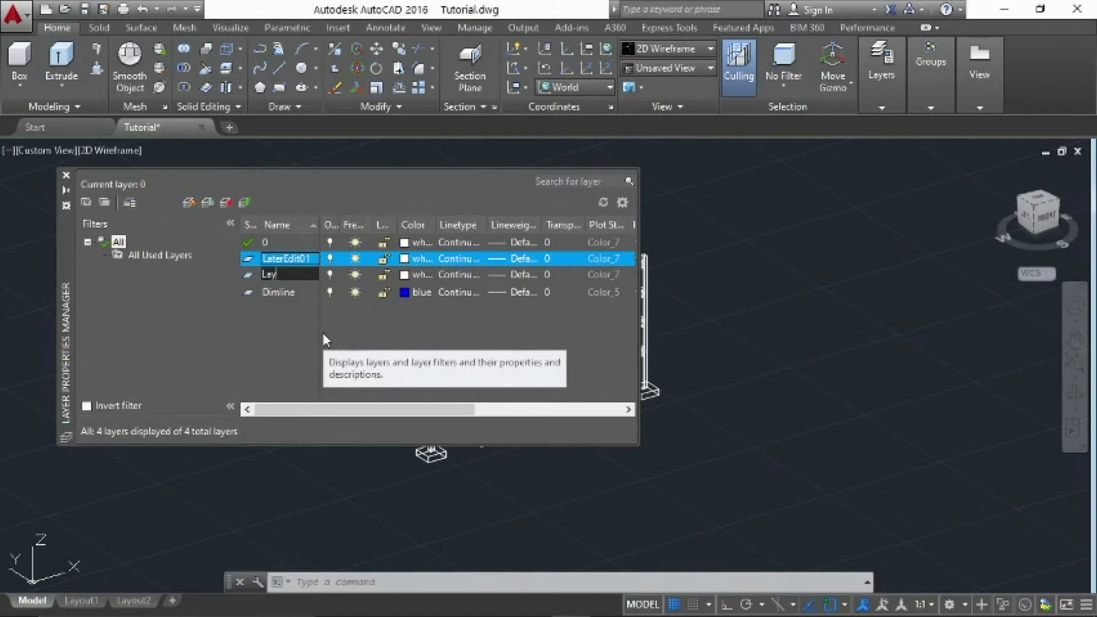
{"action": "type", "text": "erEdit 02"}
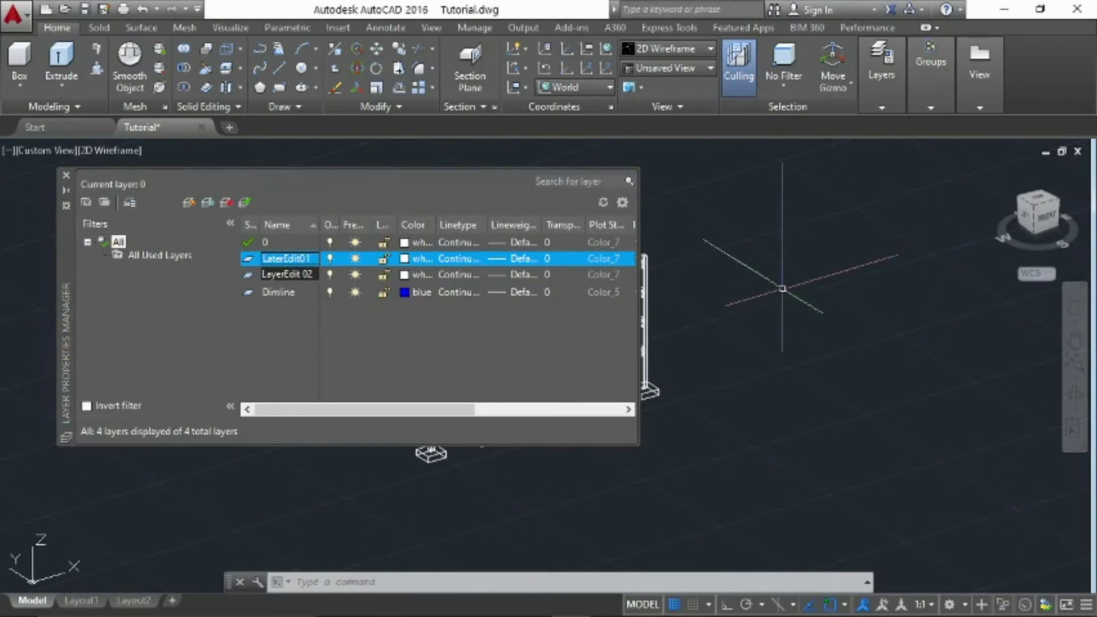
{"action": "key", "text": "Return"}
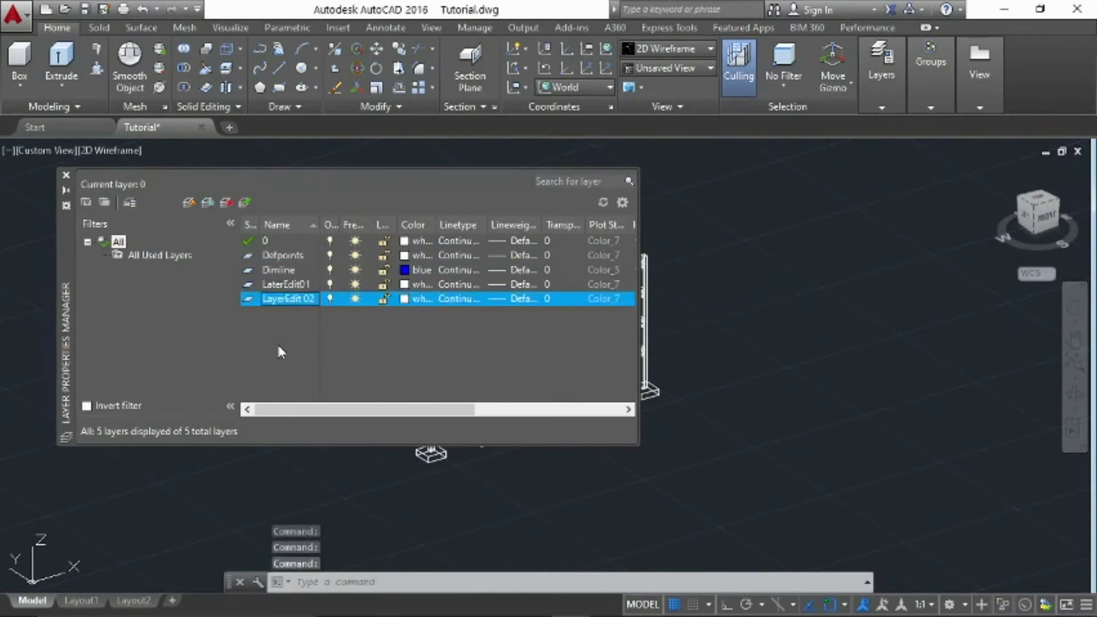
Step: Set the color of layer LaterEdit01 to green
{"action": "left_click", "coordinate": [405, 289]}
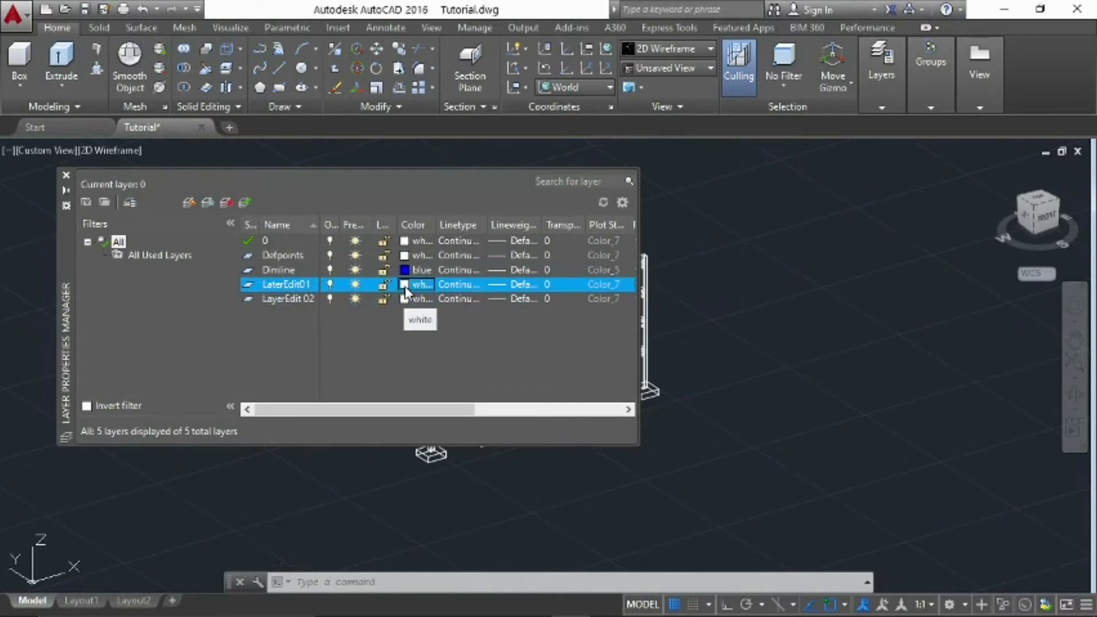
{"action": "left_click", "coordinate": [406, 287]}
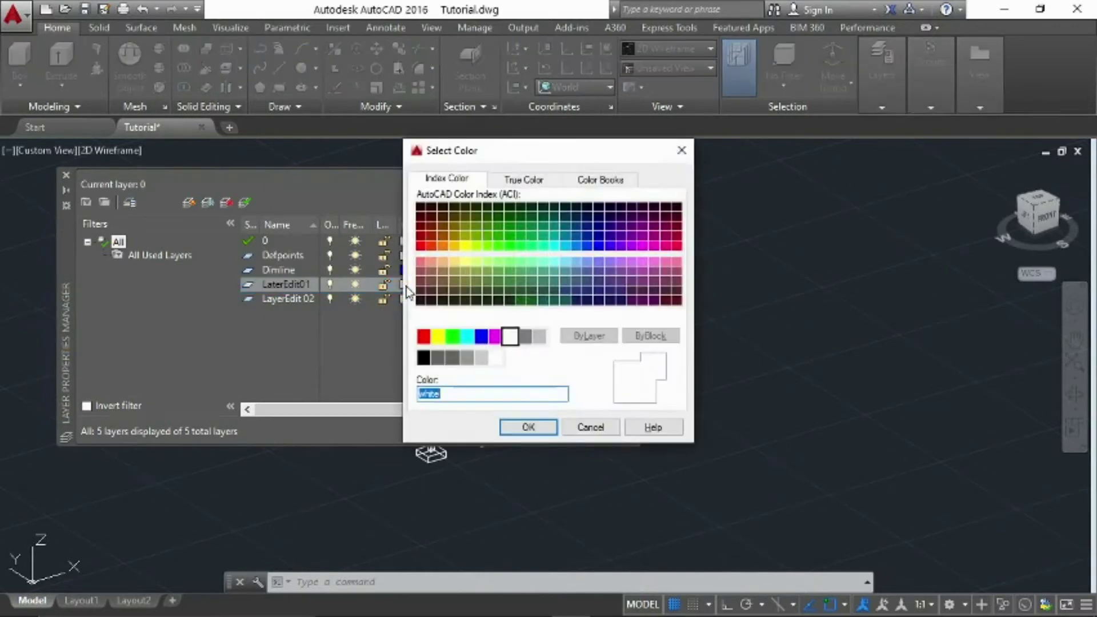
{"action": "left_click", "coordinate": [452, 336]}
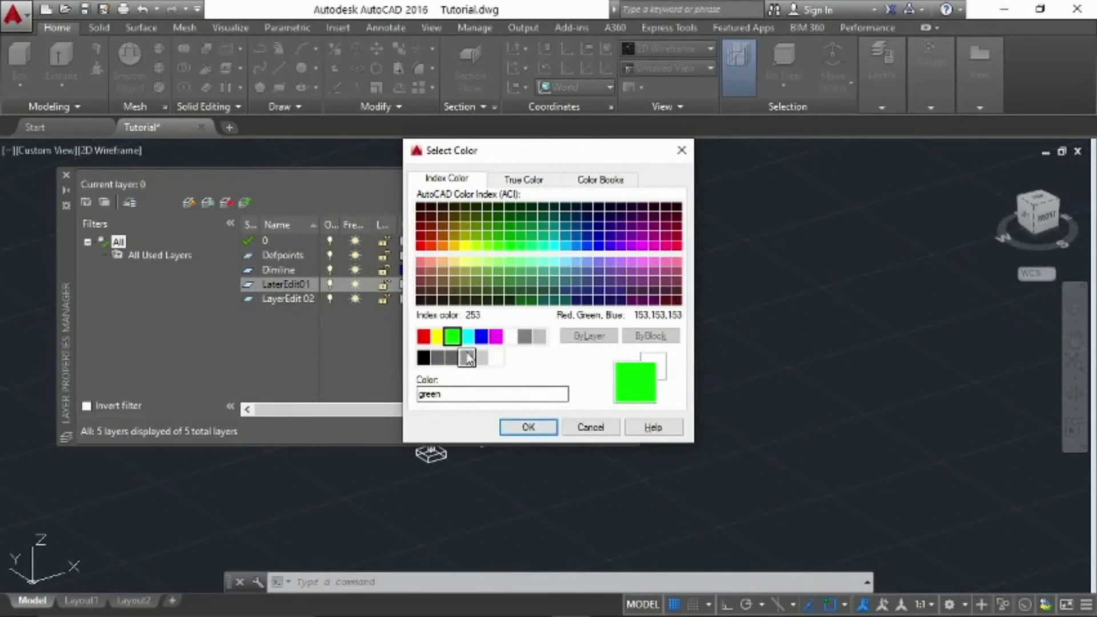
{"action": "left_click", "coordinate": [528, 432]}
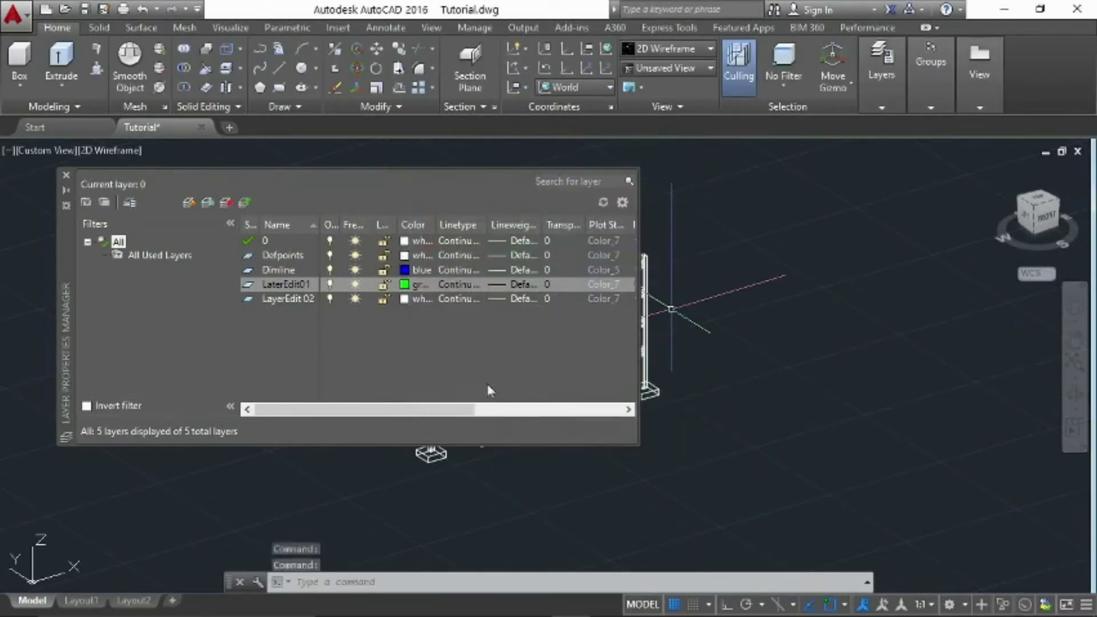
Step: Set the color of layer LayerEdit 02 to cyan and make LaterEdit01 the current layer
{"action": "left_click", "coordinate": [403, 299]}
{"action": "left_click", "coordinate": [467, 337]}
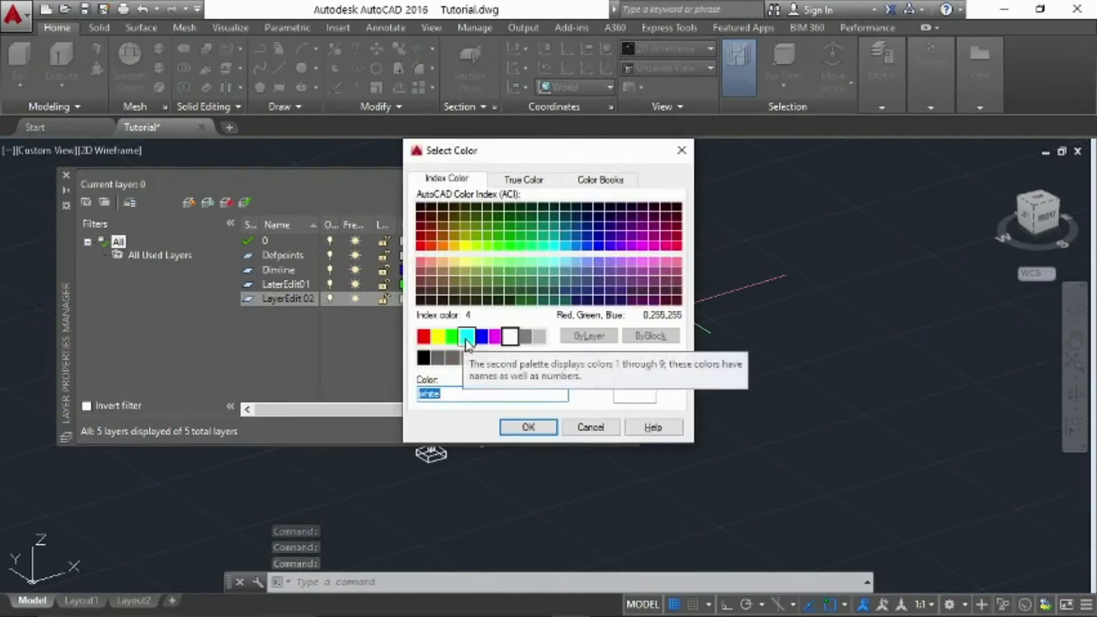
{"action": "left_click", "coordinate": [527, 427]}
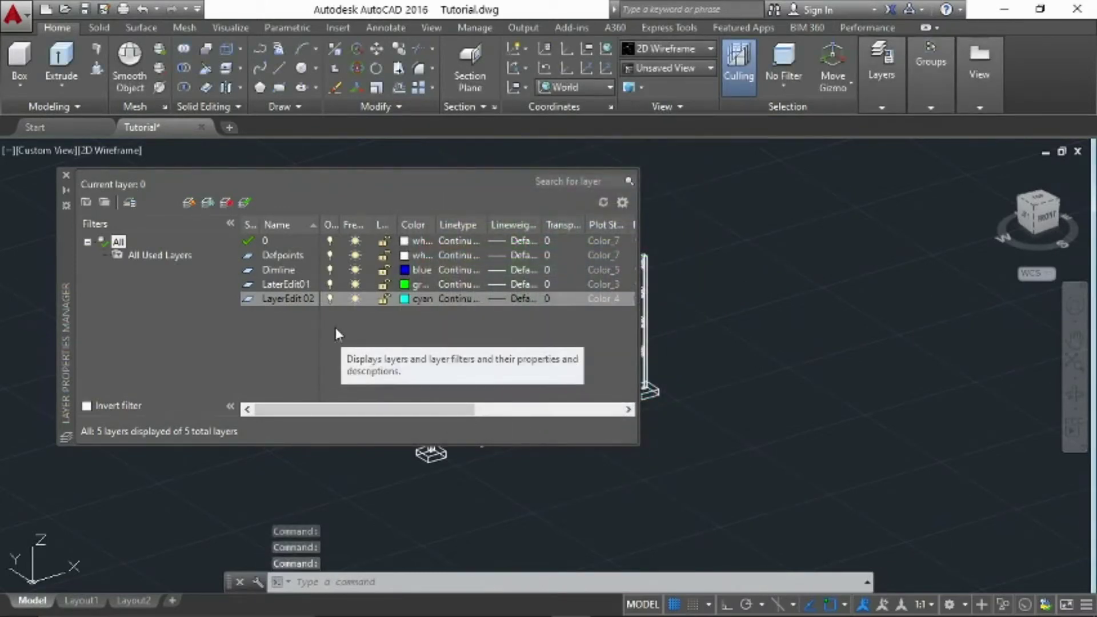
{"action": "left_click", "coordinate": [290, 285]}
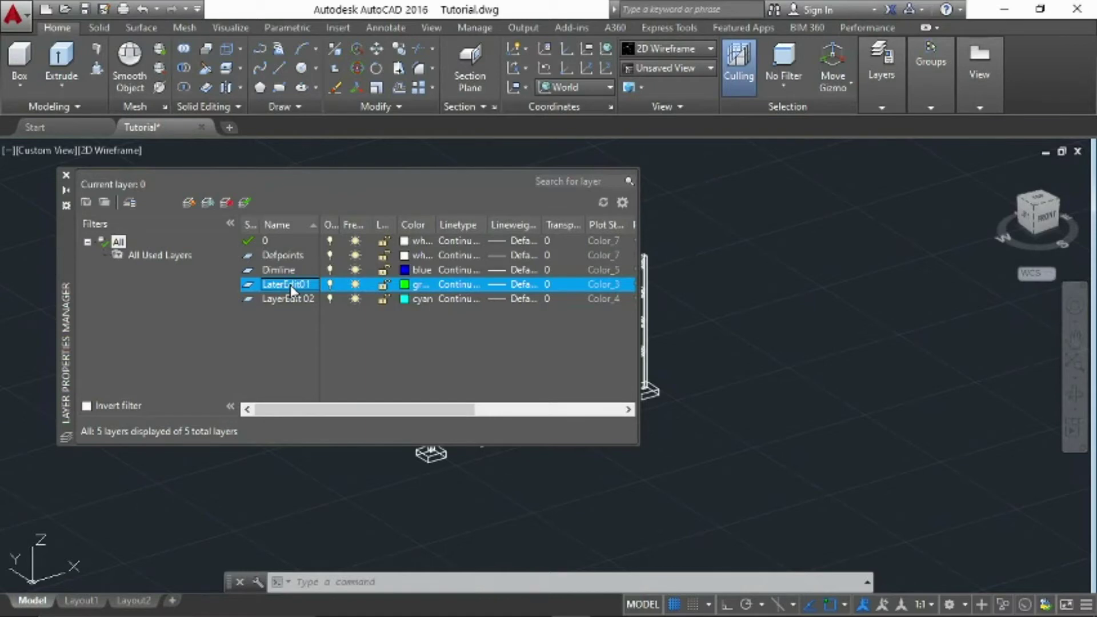
{"action": "double_click", "coordinate": [289, 286]}
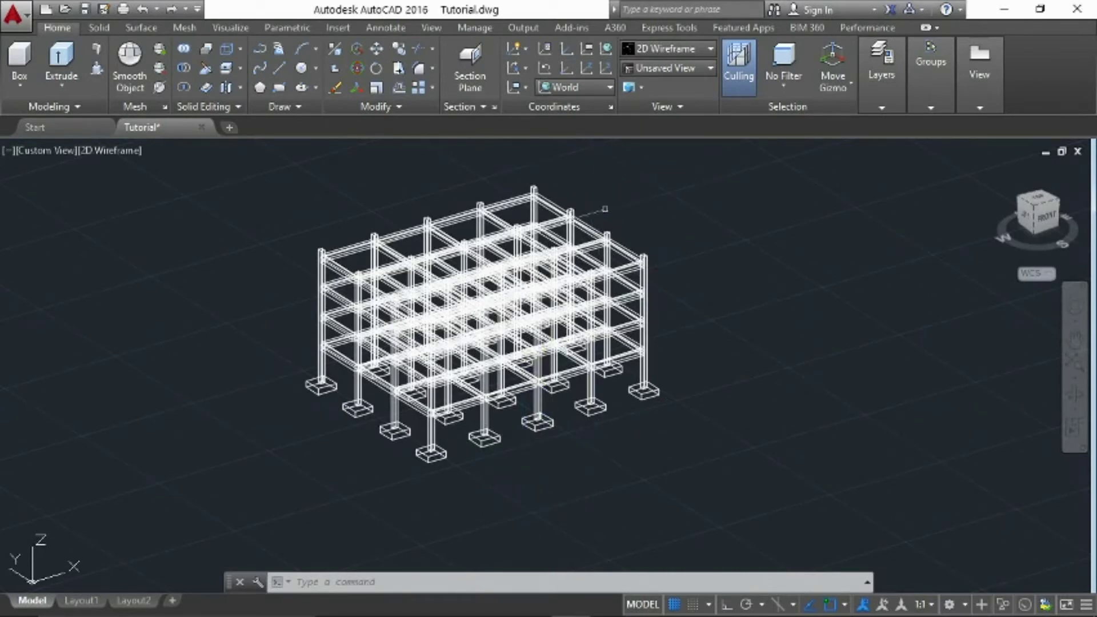
Step: In the top view, draw a vertical line beside the building frame's east side with Snap and Ortho on
{"action": "left_click", "coordinate": [1039, 200]}
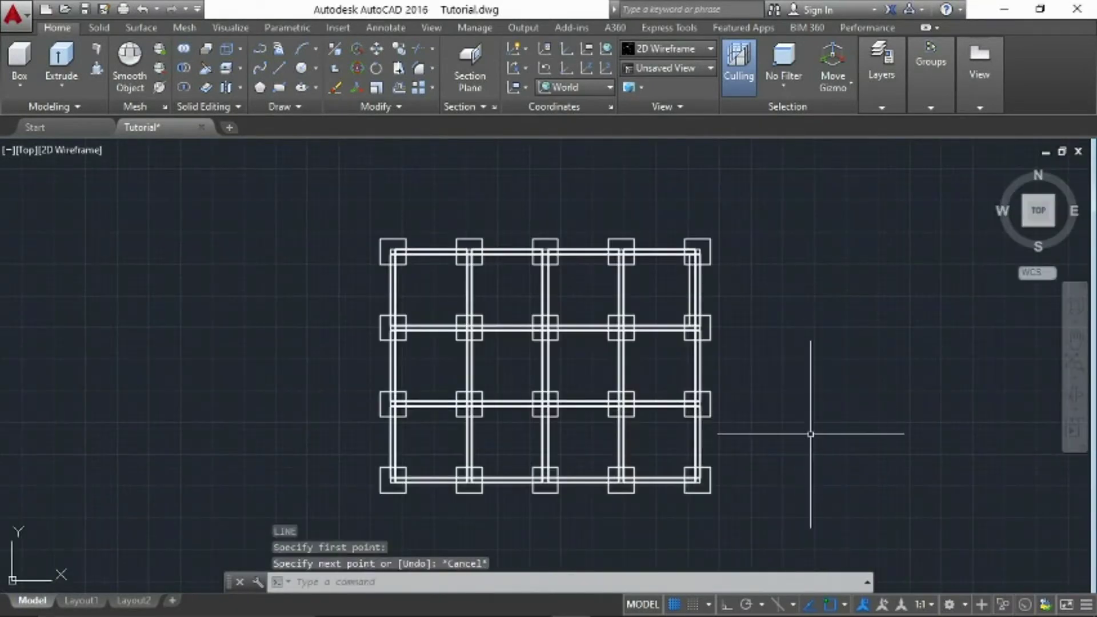
{"action": "left_click", "coordinate": [811, 434]}
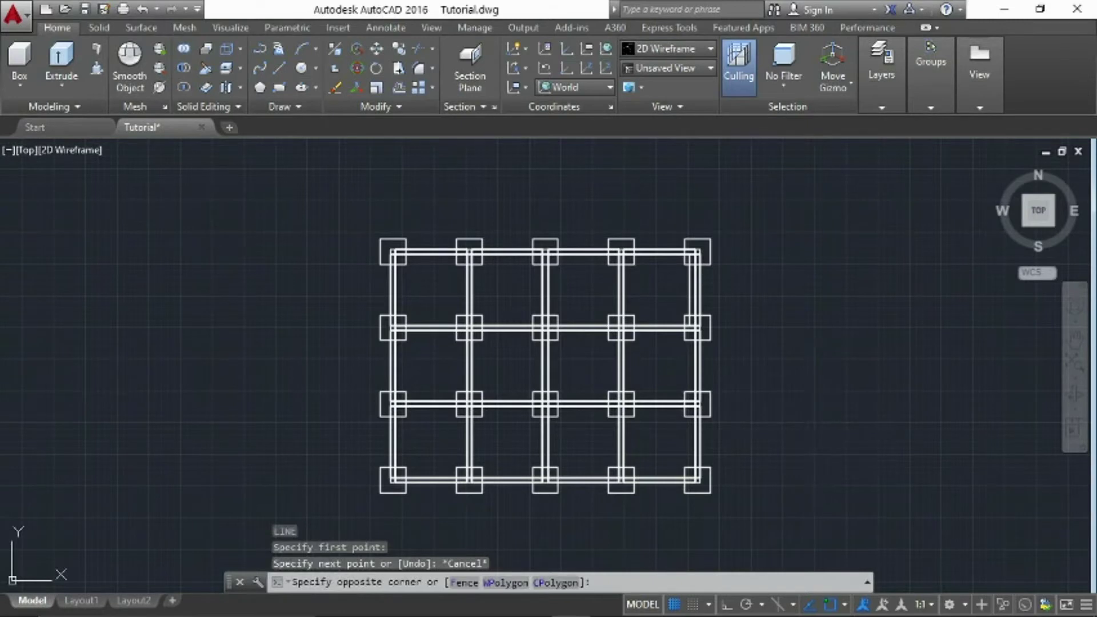
{"action": "key", "text": "Escape"}
{"action": "key", "text": "space"}
{"action": "left_click", "coordinate": [878, 451]}
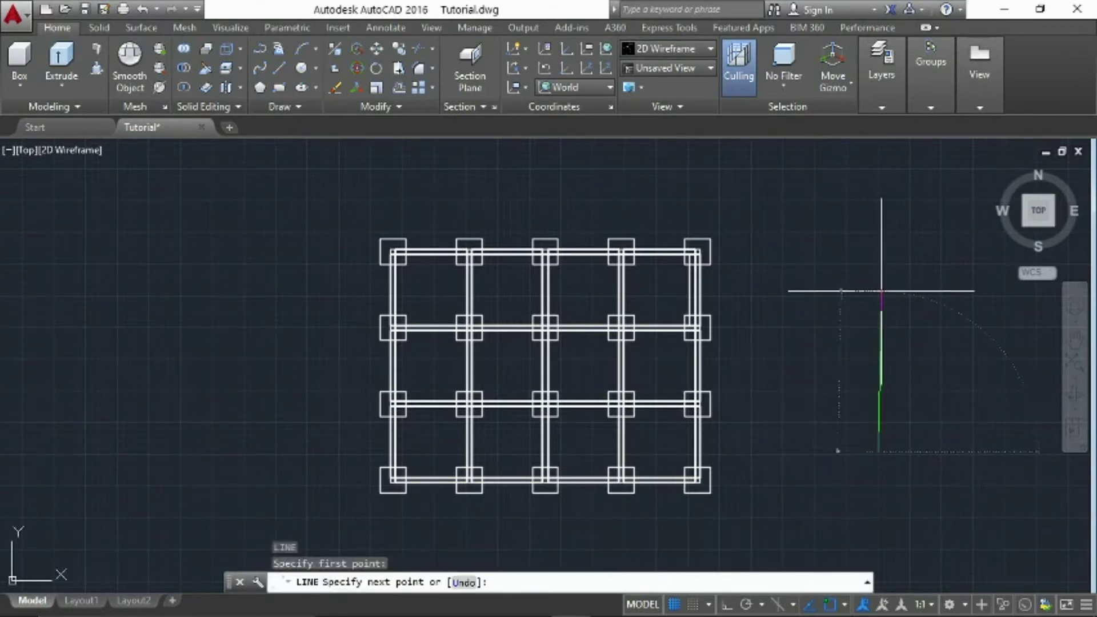
{"action": "key", "text": "F9"}
{"action": "key", "text": "F8"}
{"action": "left_click", "coordinate": [878, 251]}
{"action": "key", "text": "Return"}
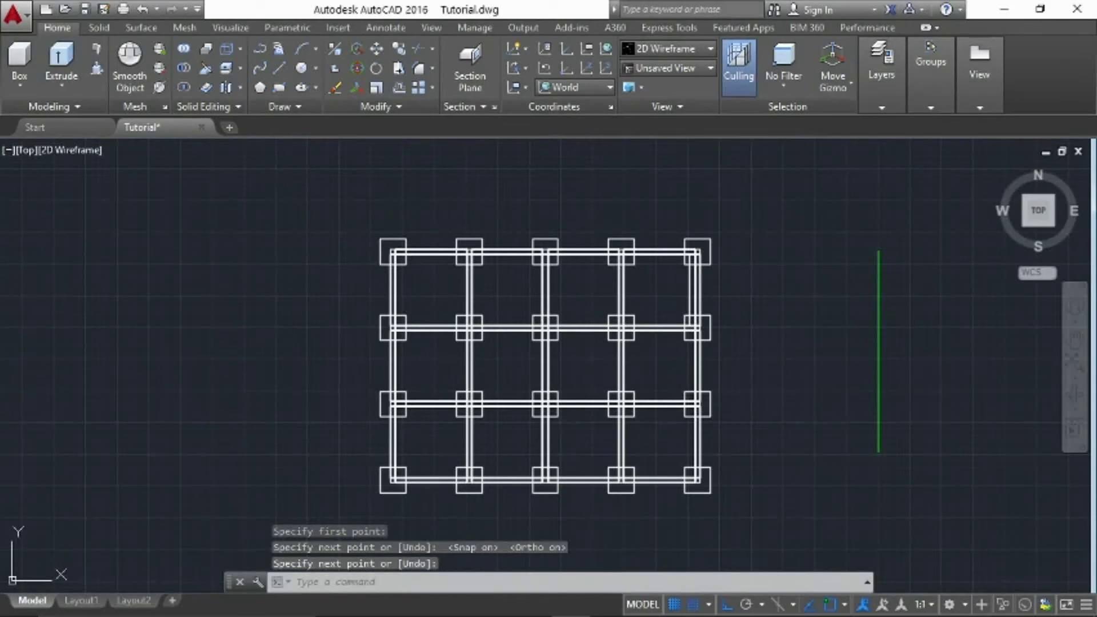
Step: Match the green line's properties onto the building frame, leaving out the southernmost row of columns and footings
{"action": "type", "text": "ma"}
{"action": "key", "text": "space"}
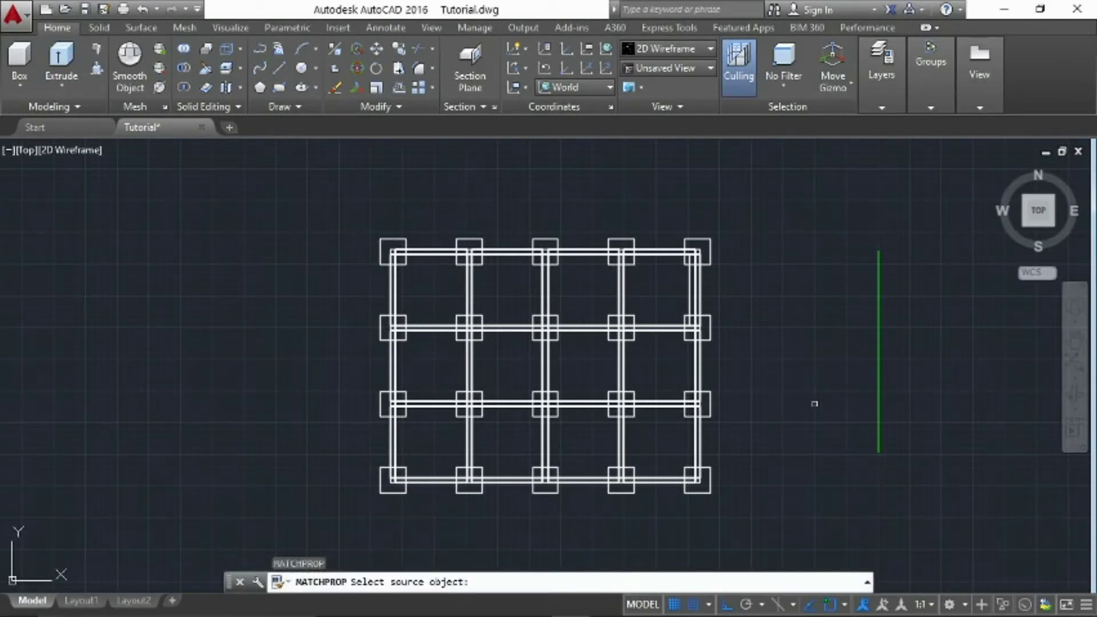
{"action": "left_click", "coordinate": [878, 391]}
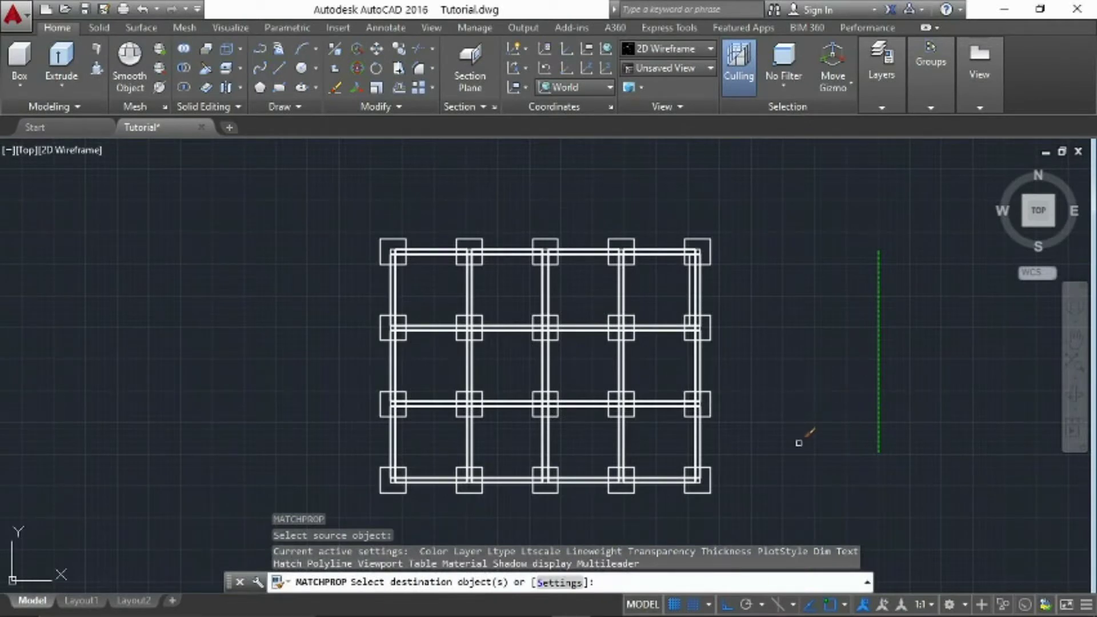
{"action": "left_click", "coordinate": [799, 443]}
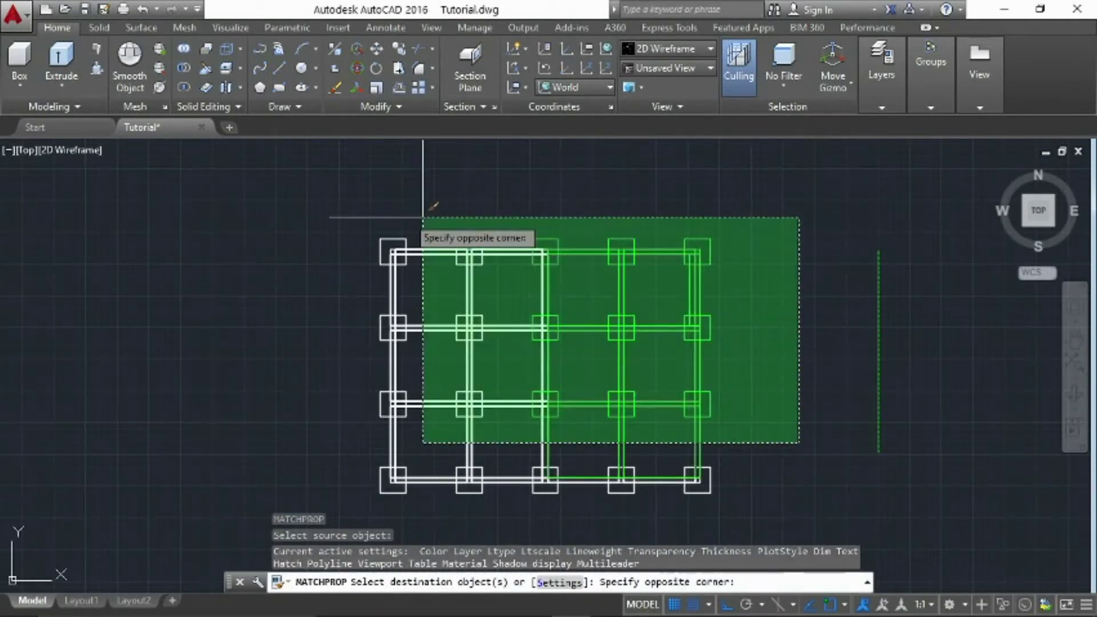
{"action": "left_click", "coordinate": [312, 220]}
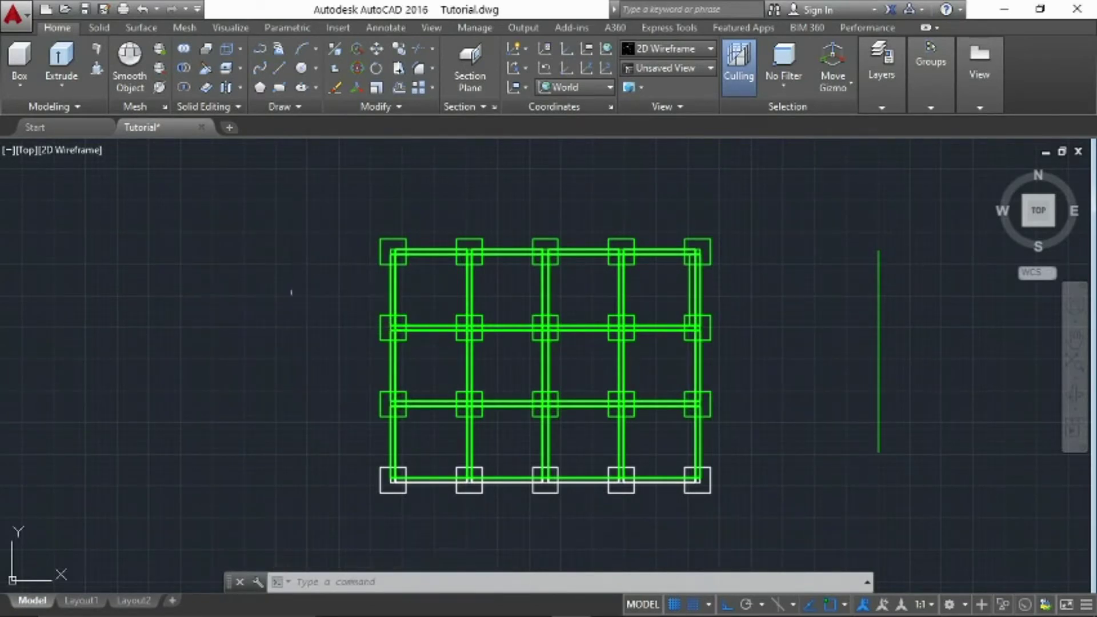
Step: Show the model in the southwest isometric view and make layer 0 the current layer
{"action": "mouse_move", "coordinate": [1019, 243]}
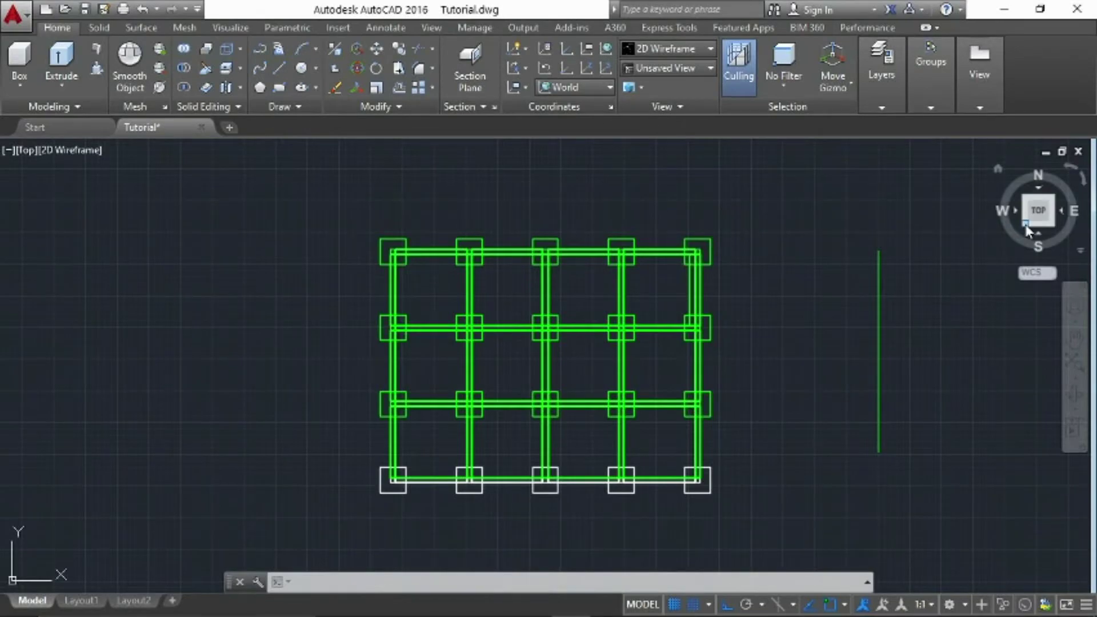
{"action": "left_click", "coordinate": [1027, 231]}
{"action": "scroll", "coordinate": [479, 427], "scroll_direction": "up", "scroll_amount": 5}
{"action": "scroll", "coordinate": [502, 404], "scroll_direction": "down", "scroll_amount": 6}
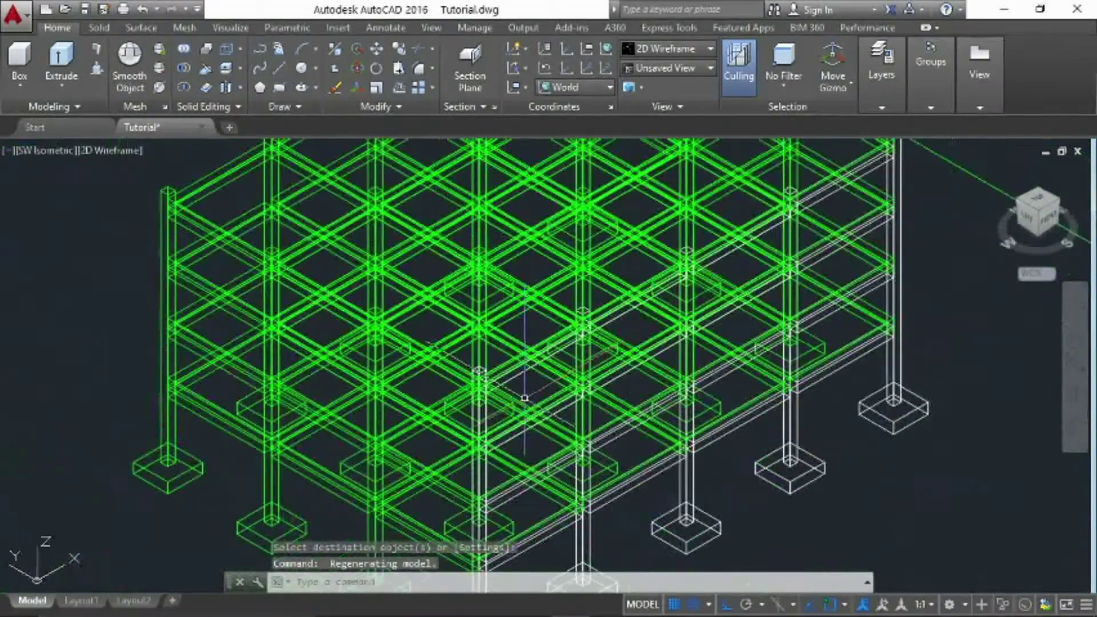
{"action": "scroll", "coordinate": [502, 404], "scroll_direction": "down", "scroll_amount": 2}
{"action": "type", "text": "LA"}
{"action": "key", "text": "Return"}
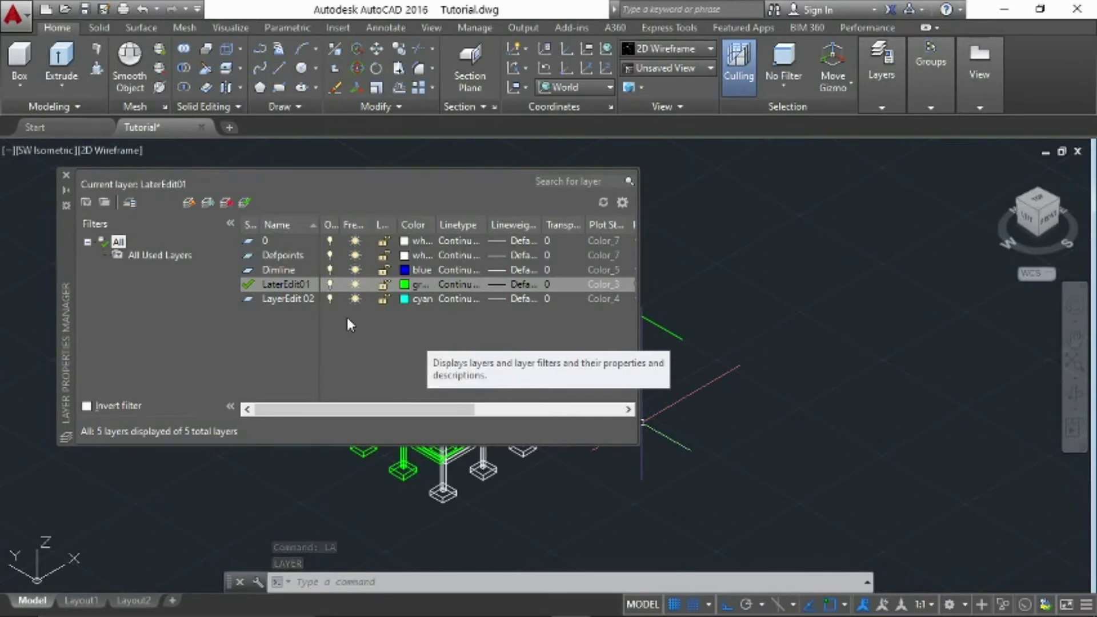
{"action": "left_click_drag", "start_coordinate": [339, 223], "coordinate": [446, 223]}
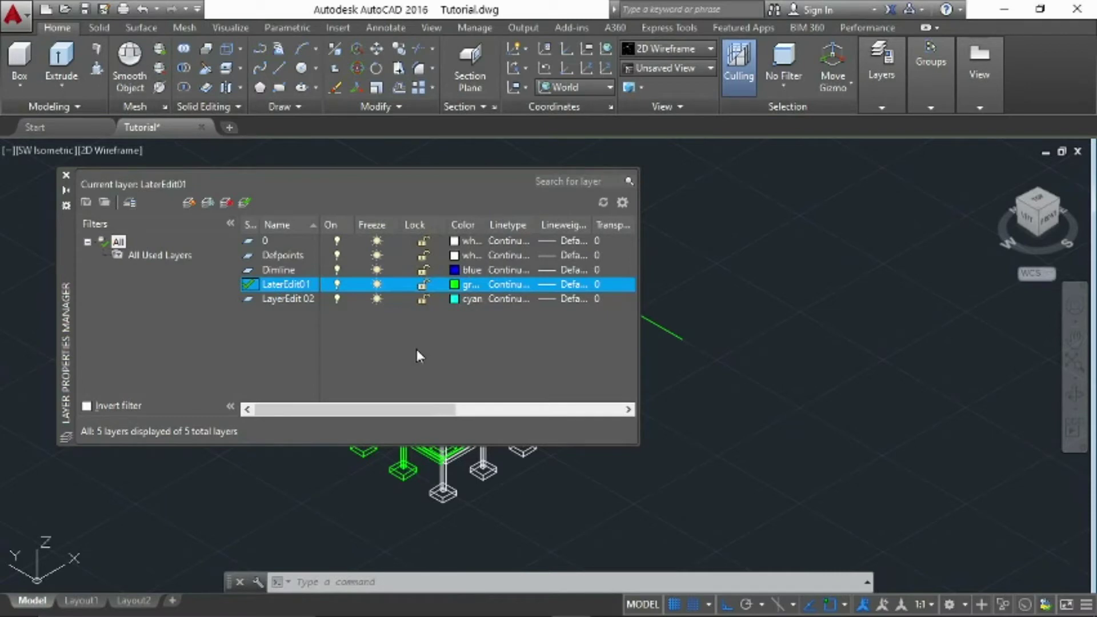
{"action": "left_click", "coordinate": [285, 244]}
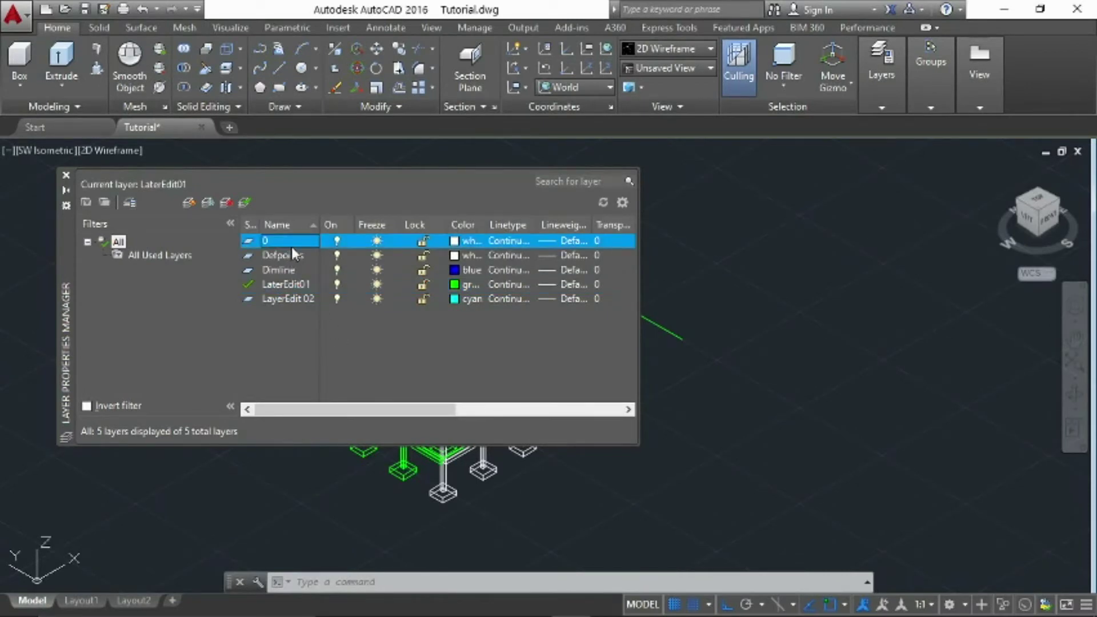
{"action": "double_click", "coordinate": [291, 246]}
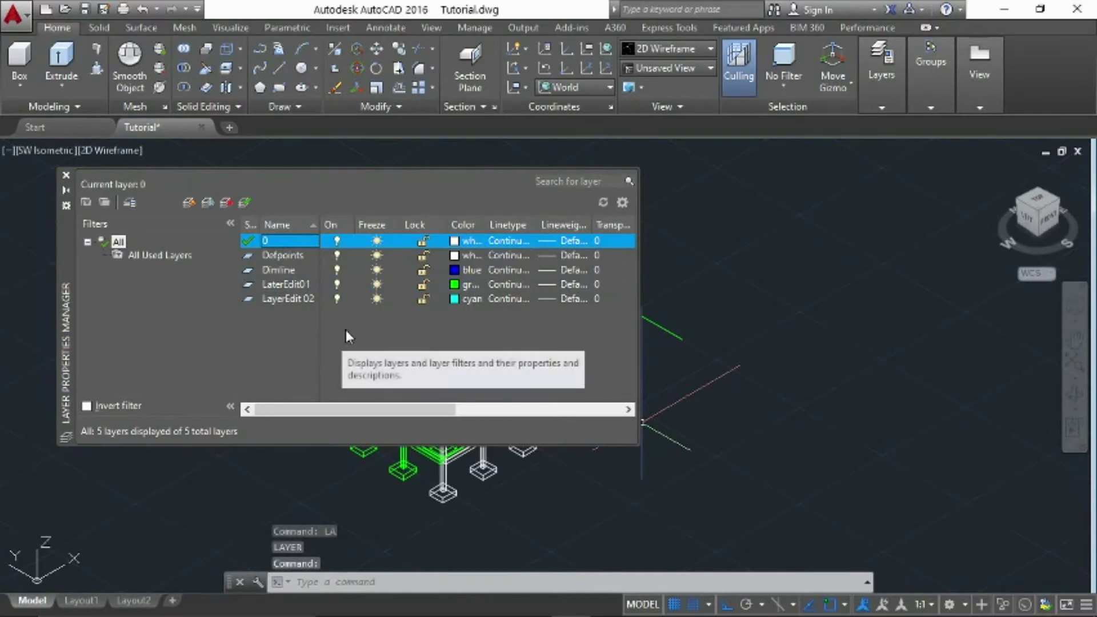
Step: Turn off layer LaterEdit01 and close the layer properties
{"action": "left_click", "coordinate": [299, 287]}
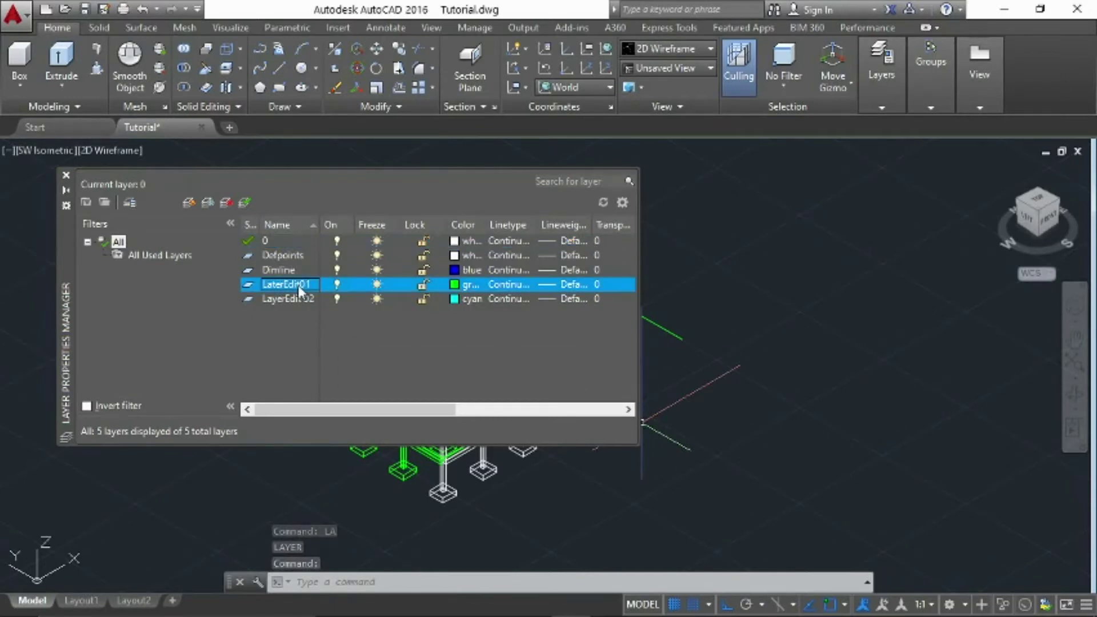
{"action": "left_click", "coordinate": [337, 285]}
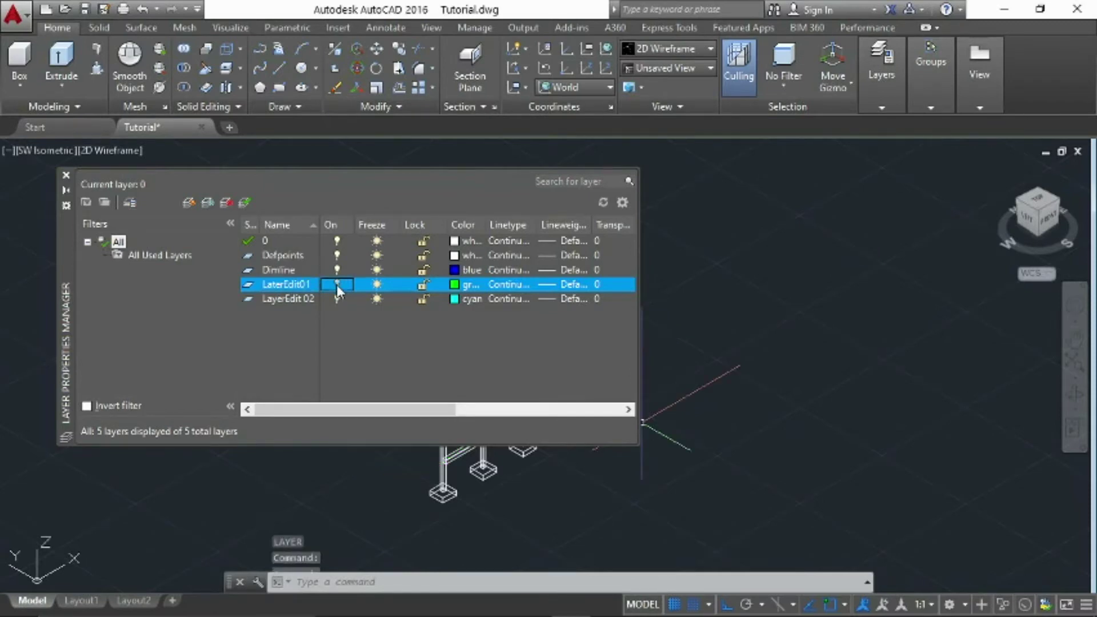
{"action": "left_click", "coordinate": [66, 176]}
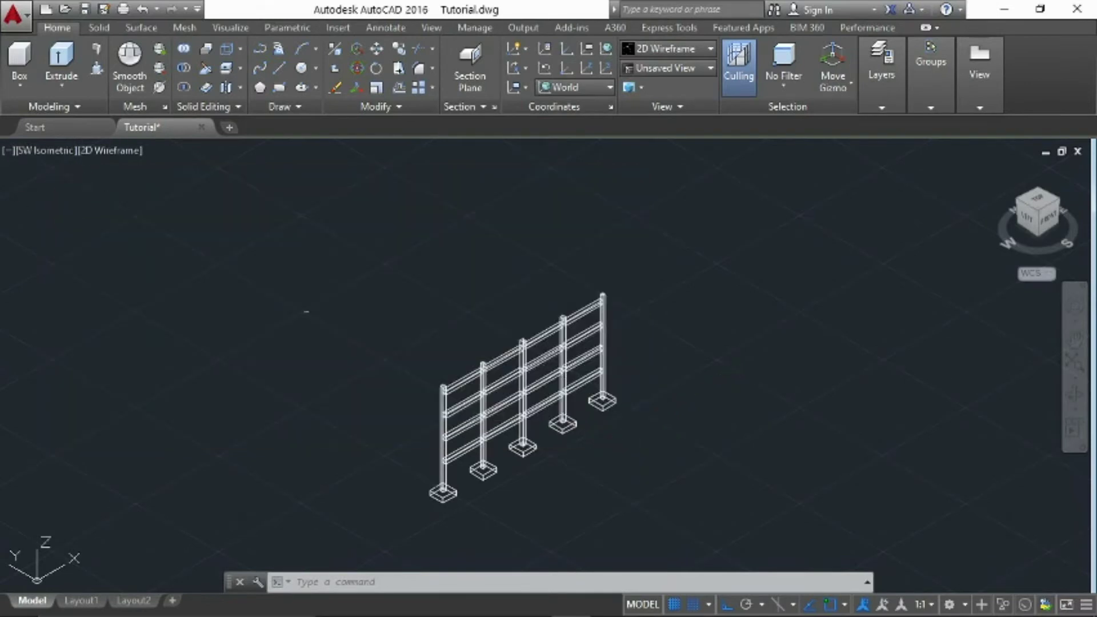
Step: Examine the visible row of columns, beams and footings, especially the westernmost footing
{"action": "middle_click_drag", "start_coordinate": [520, 466], "coordinate": [517, 432]}
{"action": "scroll", "coordinate": [504, 393], "scroll_direction": "up", "scroll_amount": 2}
{"action": "scroll", "coordinate": [482, 446], "scroll_direction": "up", "scroll_amount": 2}
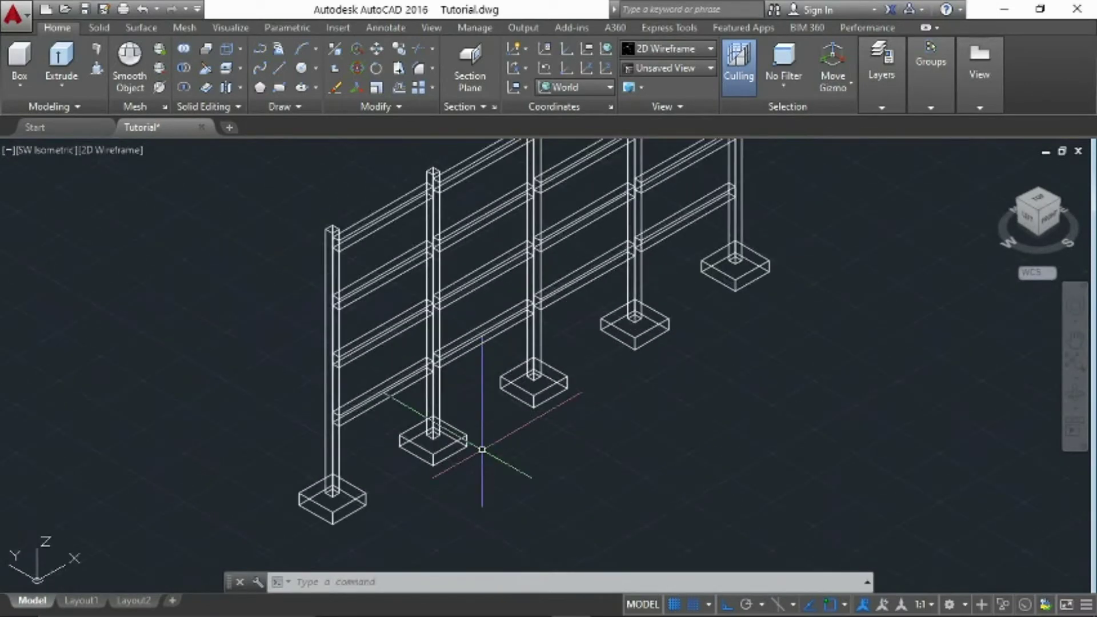
{"action": "scroll", "coordinate": [487, 440], "scroll_direction": "down", "scroll_amount": 4}
{"action": "mouse_move", "coordinate": [503, 405]}
{"action": "middle_mouse_down"}
{"action": "mouse_move", "coordinate": [518, 434]}
{"action": "mouse_move", "coordinate": [517, 409]}
{"action": "middle_mouse_up"}
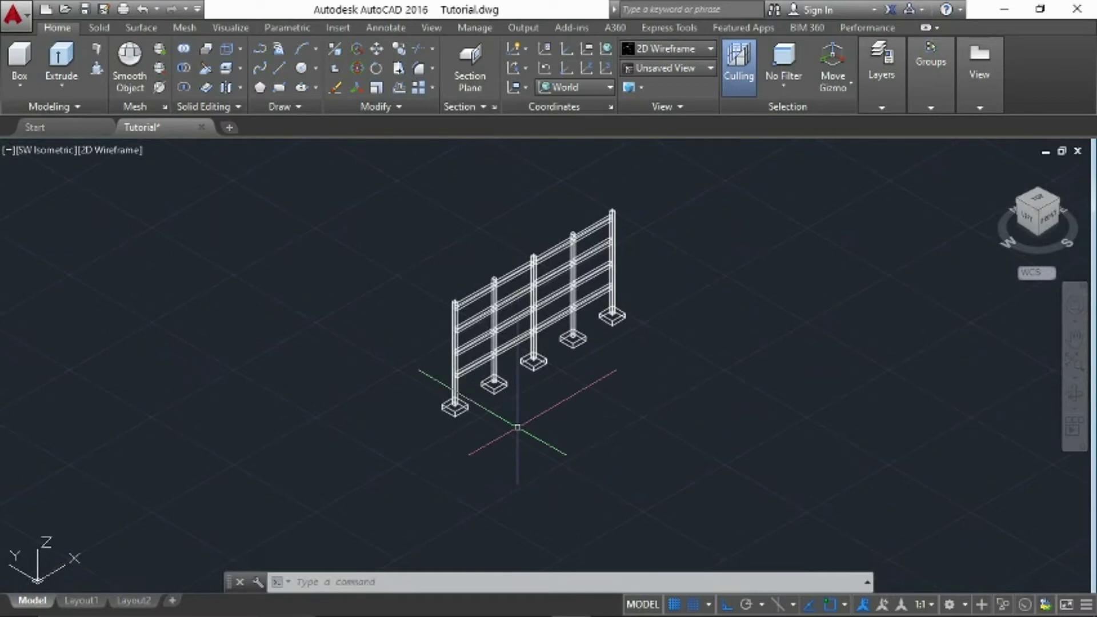
{"action": "middle_click_drag", "start_coordinate": [495, 424], "coordinate": [508, 444]}
{"action": "scroll", "coordinate": [487, 426], "scroll_direction": "up", "scroll_amount": 4}
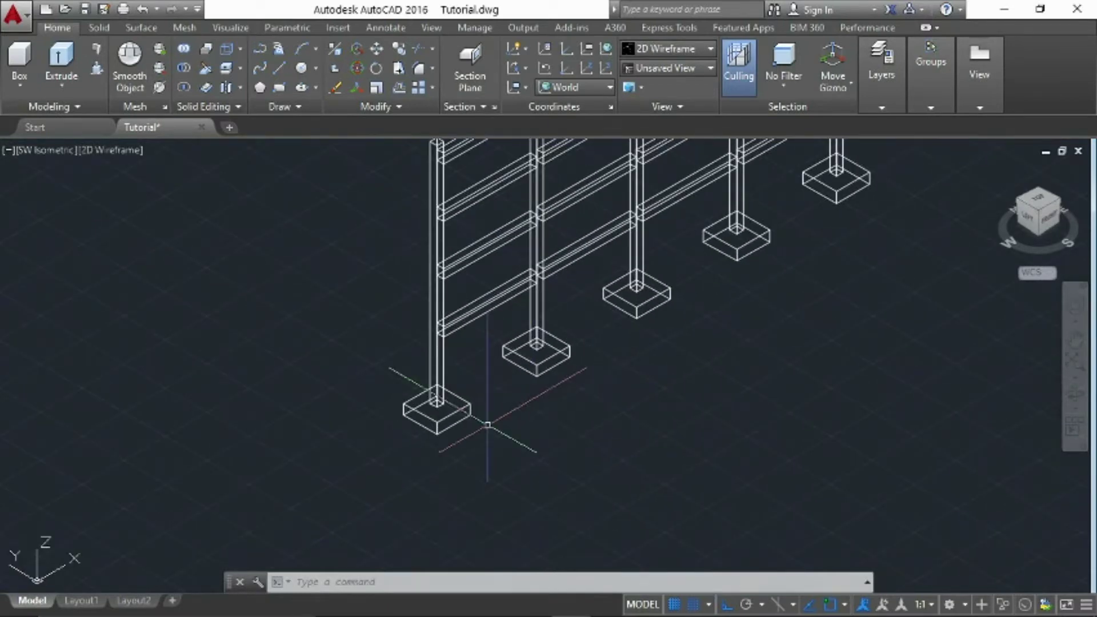
{"action": "scroll", "coordinate": [488, 426], "scroll_direction": "up", "scroll_amount": 2}
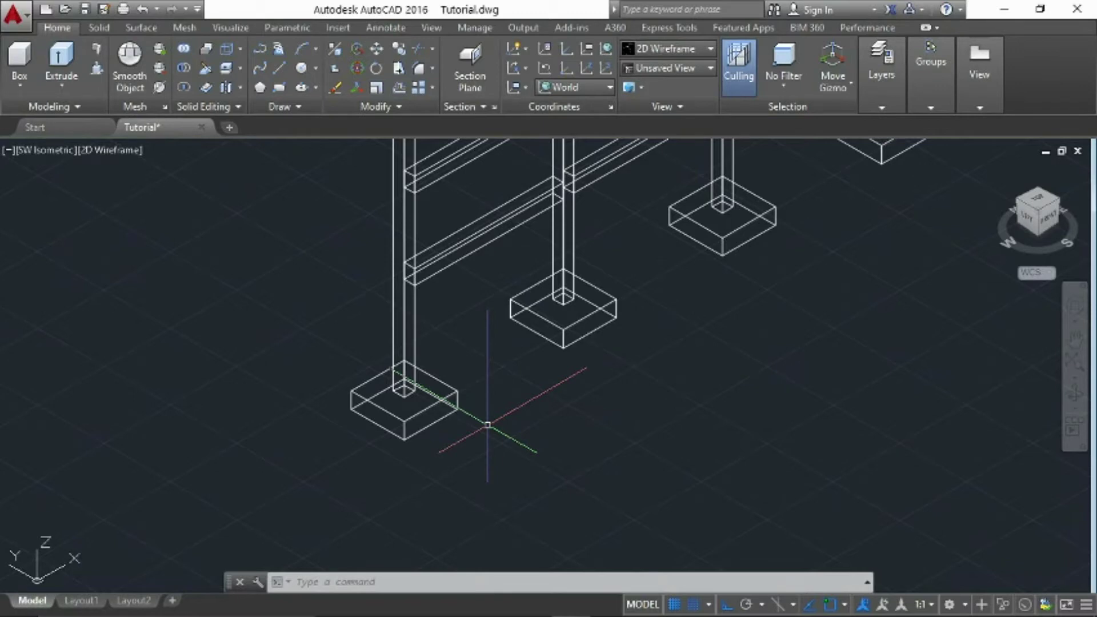
{"action": "scroll", "coordinate": [488, 425], "scroll_direction": "down", "scroll_amount": 3}
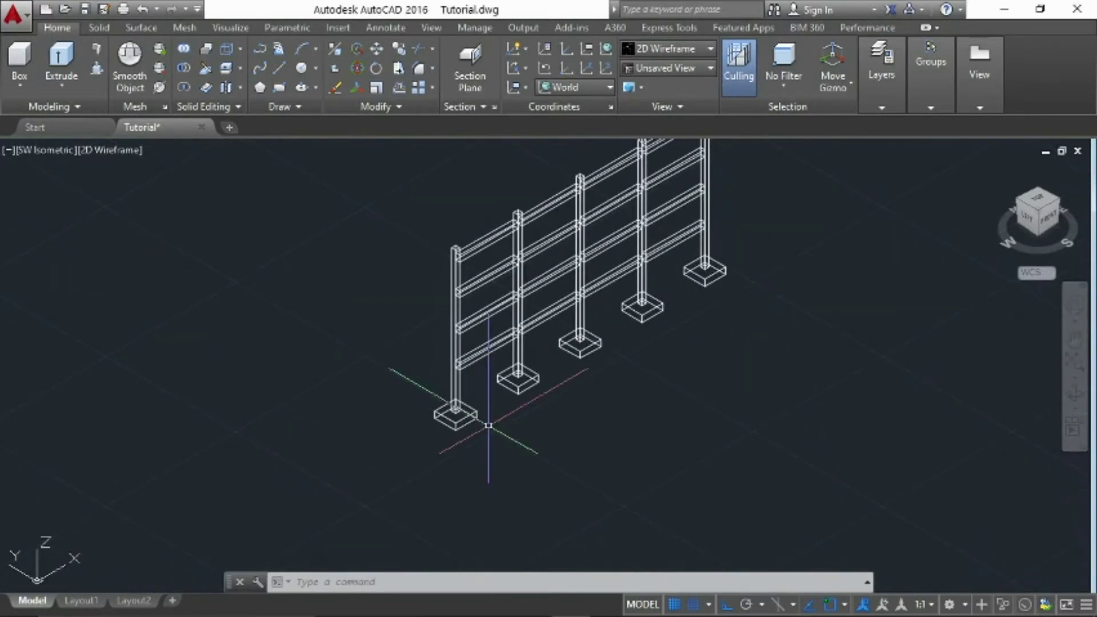
{"action": "scroll", "coordinate": [469, 435], "scroll_direction": "up", "scroll_amount": 2}
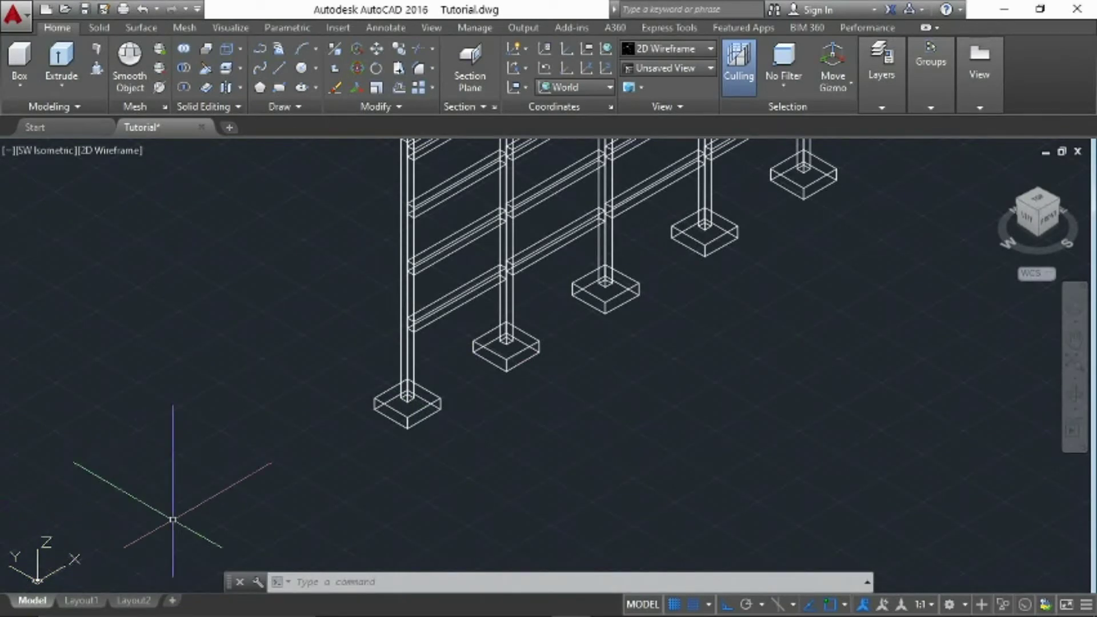
{"action": "middle_click_drag", "start_coordinate": [222, 493], "coordinate": [152, 490]}
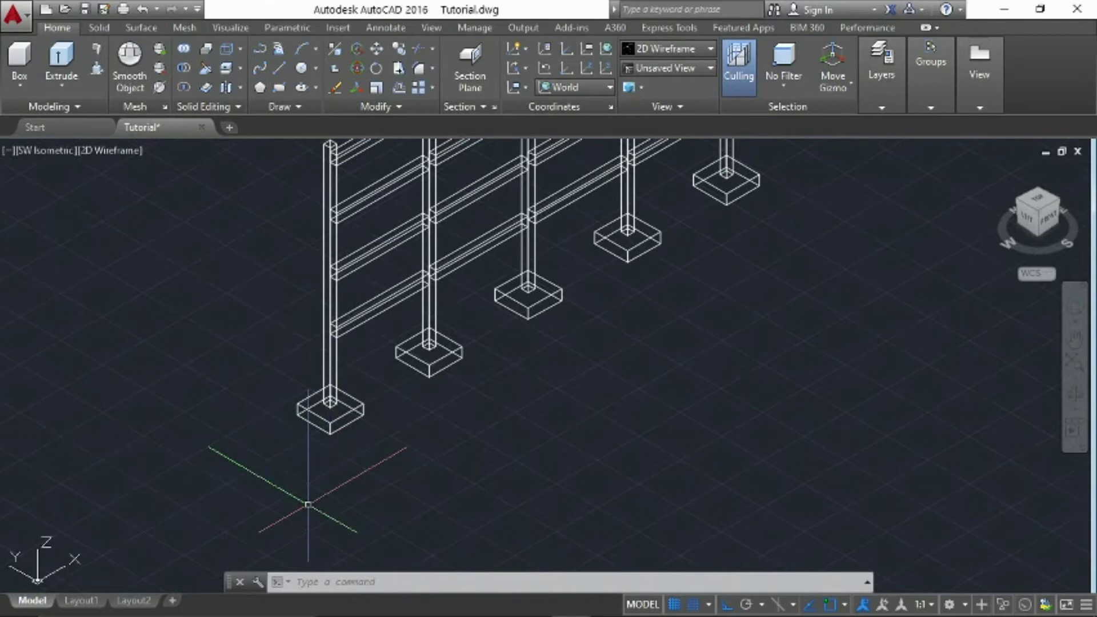
Step: Align the UCS to the westernmost footing with the UCS command's Object option
{"action": "type", "text": "U"}
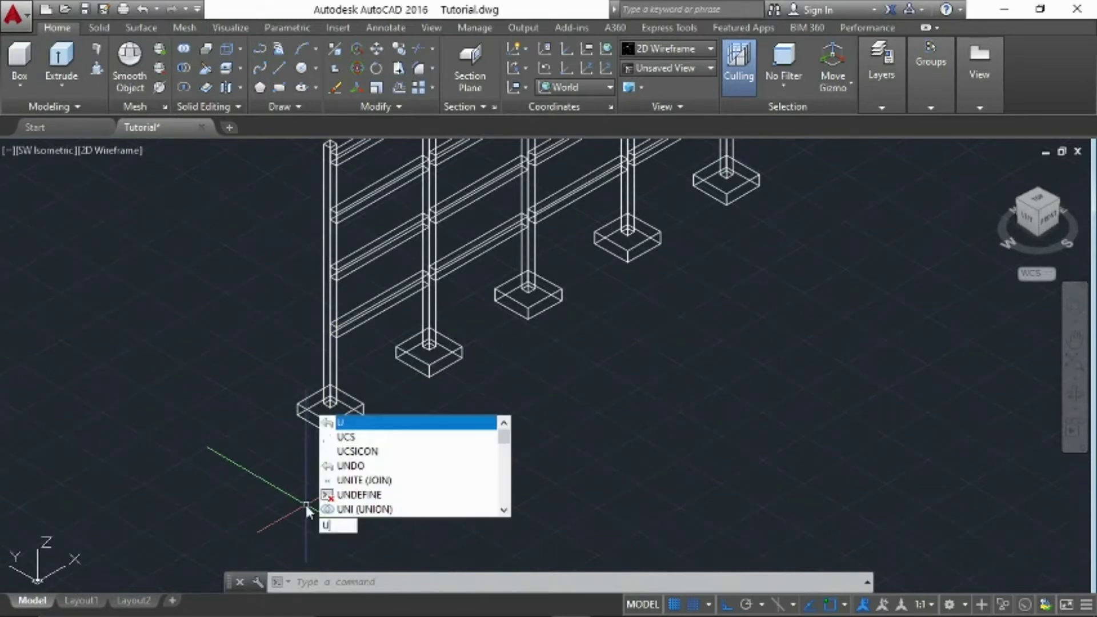
{"action": "type", "text": "CS"}
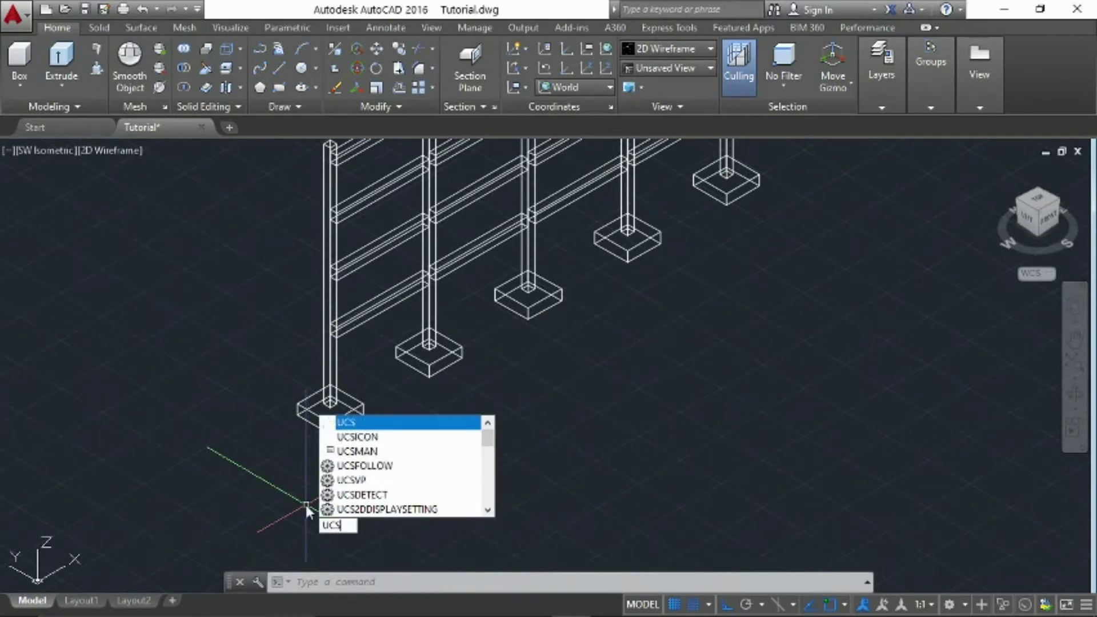
{"action": "key", "text": "Return"}
{"action": "scroll", "coordinate": [324, 450], "scroll_direction": "up", "scroll_amount": 5}
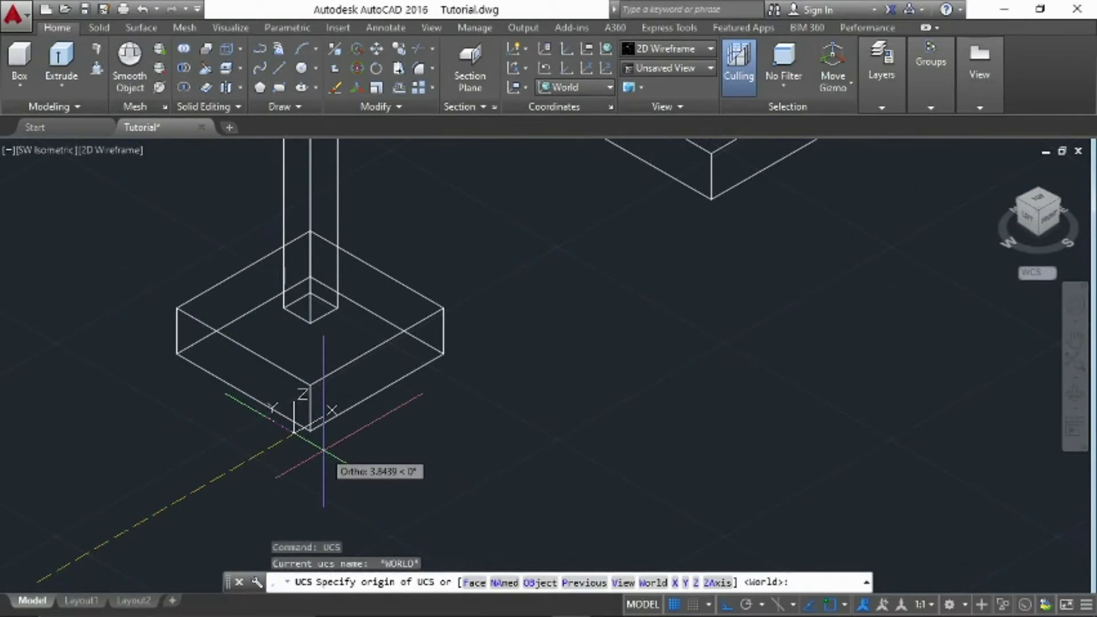
{"action": "type", "text": "o"}
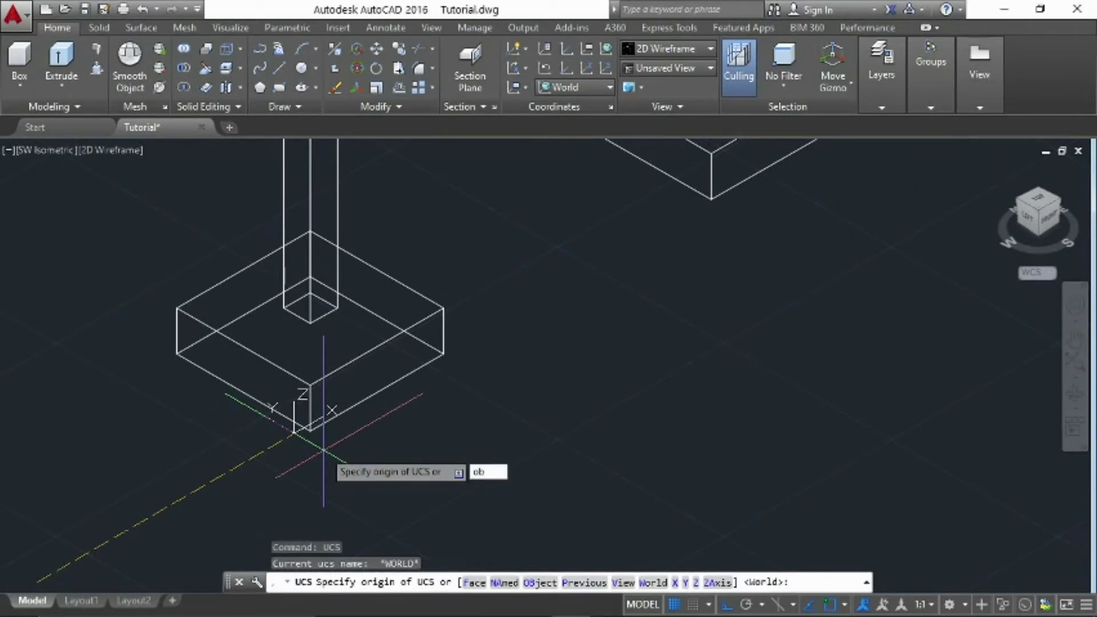
{"action": "type", "text": "b"}
{"action": "key", "text": "Return"}
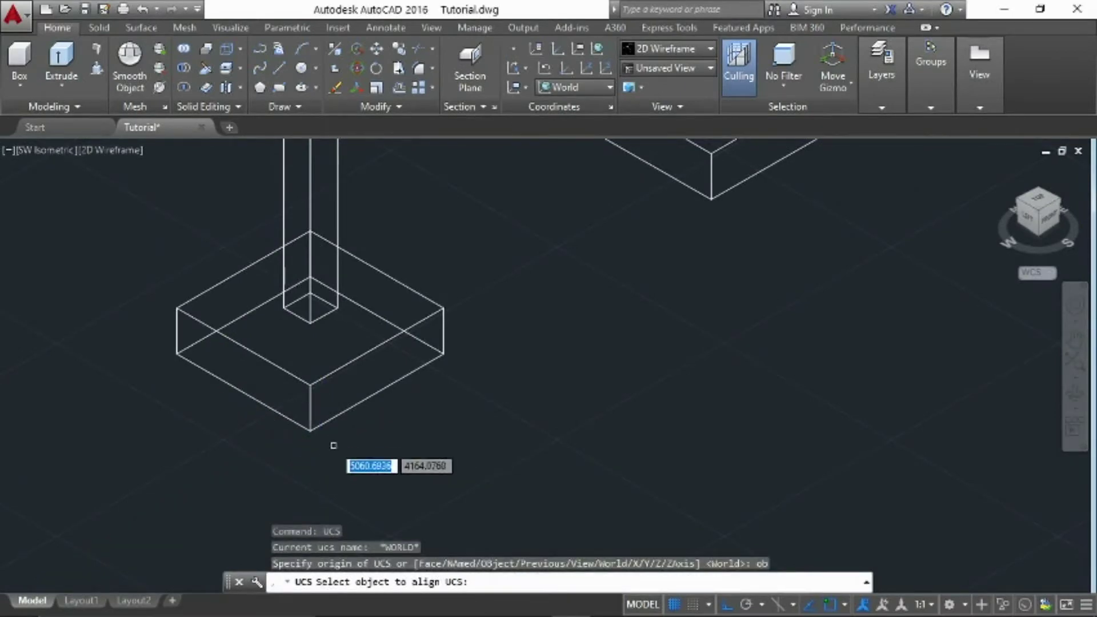
{"action": "left_click", "coordinate": [334, 417]}
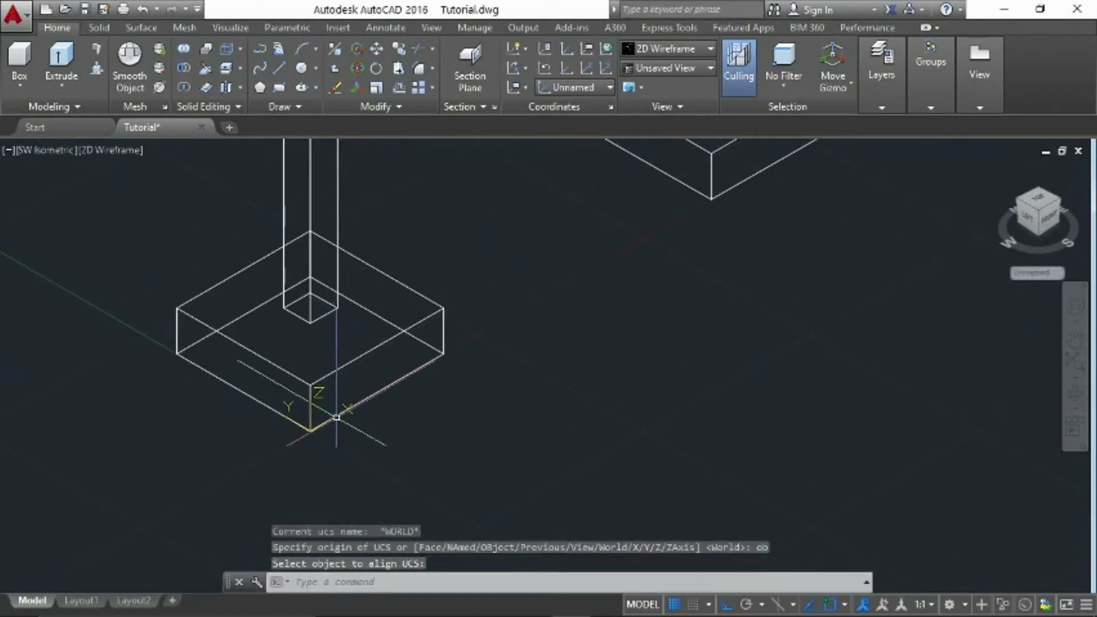
Step: Define the UCS by three points on the westernmost footing: nearest bottom corner as origin, X and Y along its bottom edges
{"action": "key", "text": "Return"}
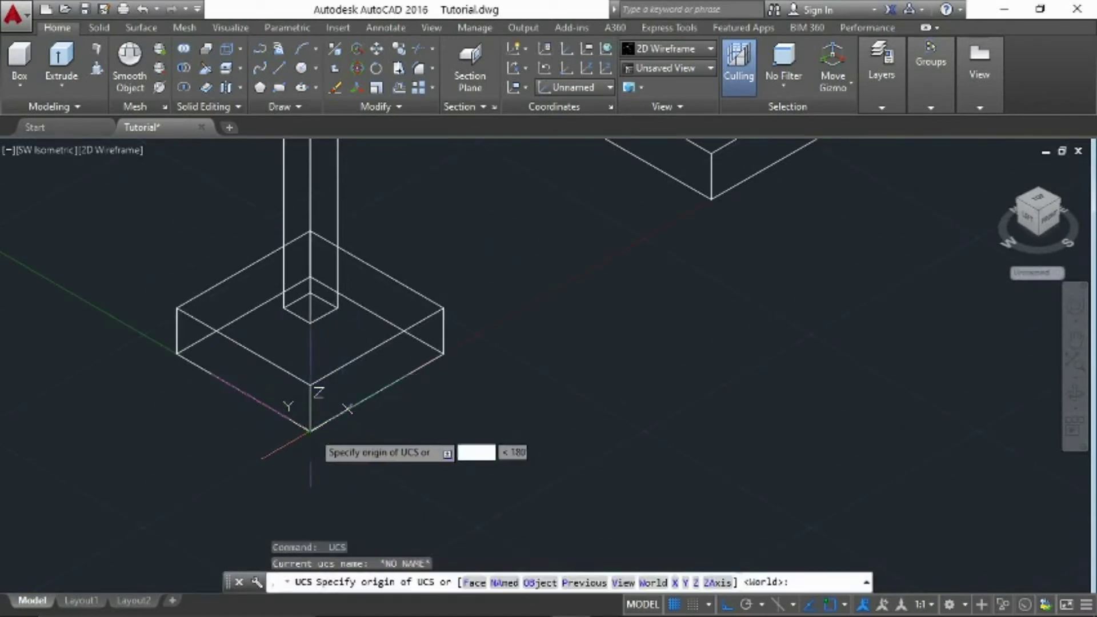
{"action": "left_click", "coordinate": [310, 433]}
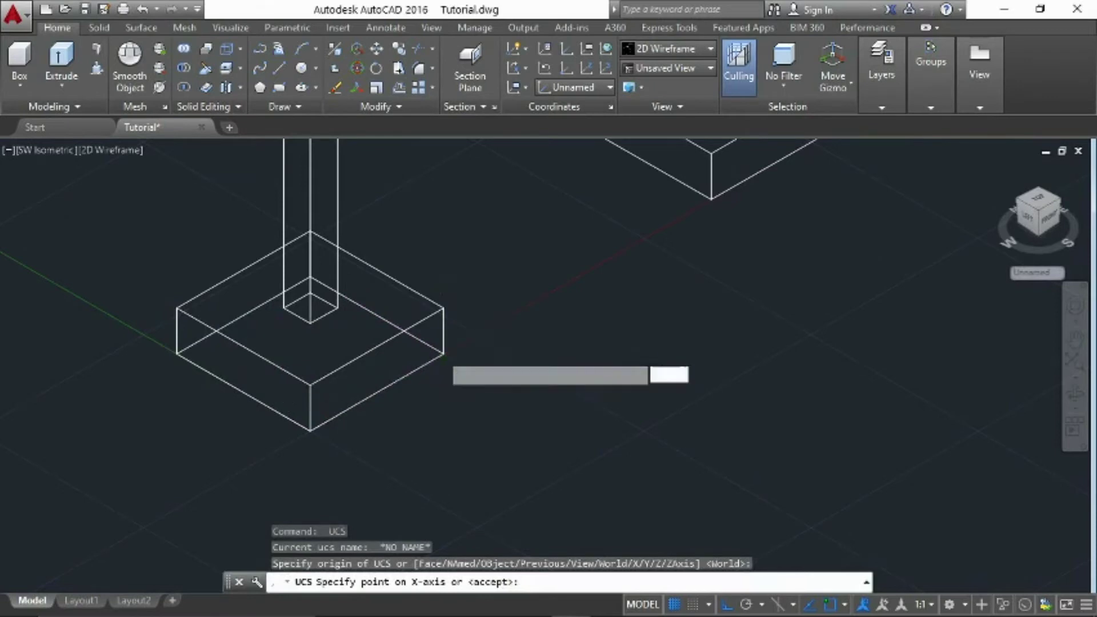
{"action": "left_click", "coordinate": [443, 354]}
{"action": "left_click", "coordinate": [178, 351]}
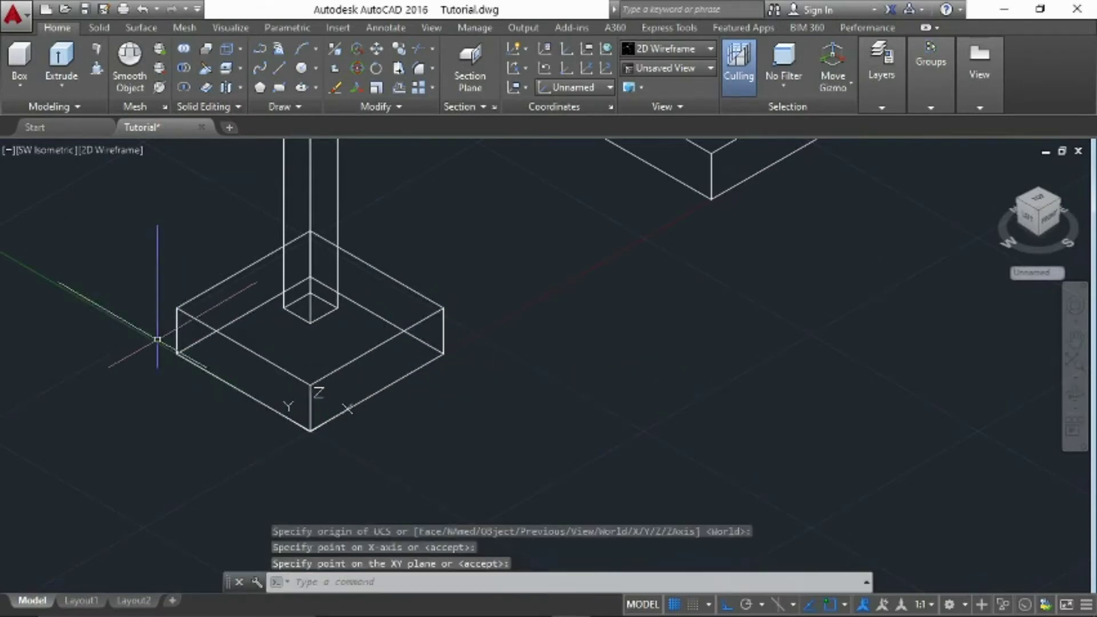
{"action": "key", "text": "Escape"}
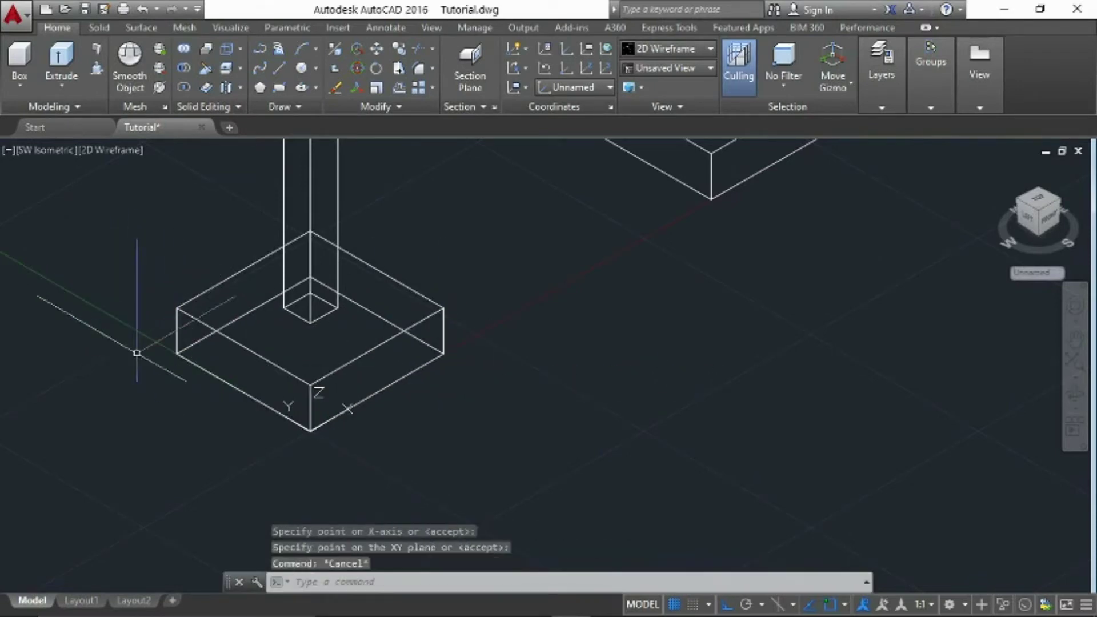
Step: Inspect the UCS origin and axes at the westernmost footing and the adjoining columns and beams
{"action": "scroll", "coordinate": [421, 436], "scroll_direction": "down", "scroll_amount": 3}
{"action": "scroll", "coordinate": [428, 426], "scroll_direction": "up", "scroll_amount": 3}
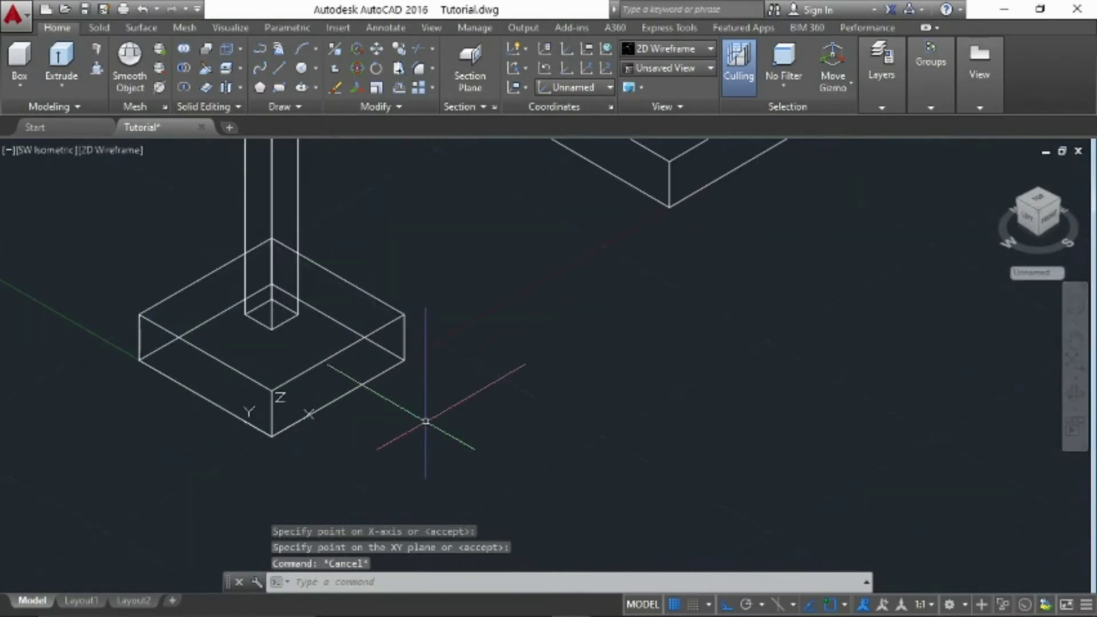
{"action": "scroll", "coordinate": [426, 422], "scroll_direction": "down", "scroll_amount": 3}
{"action": "middle_click_drag", "start_coordinate": [466, 436], "coordinate": [409, 420]}
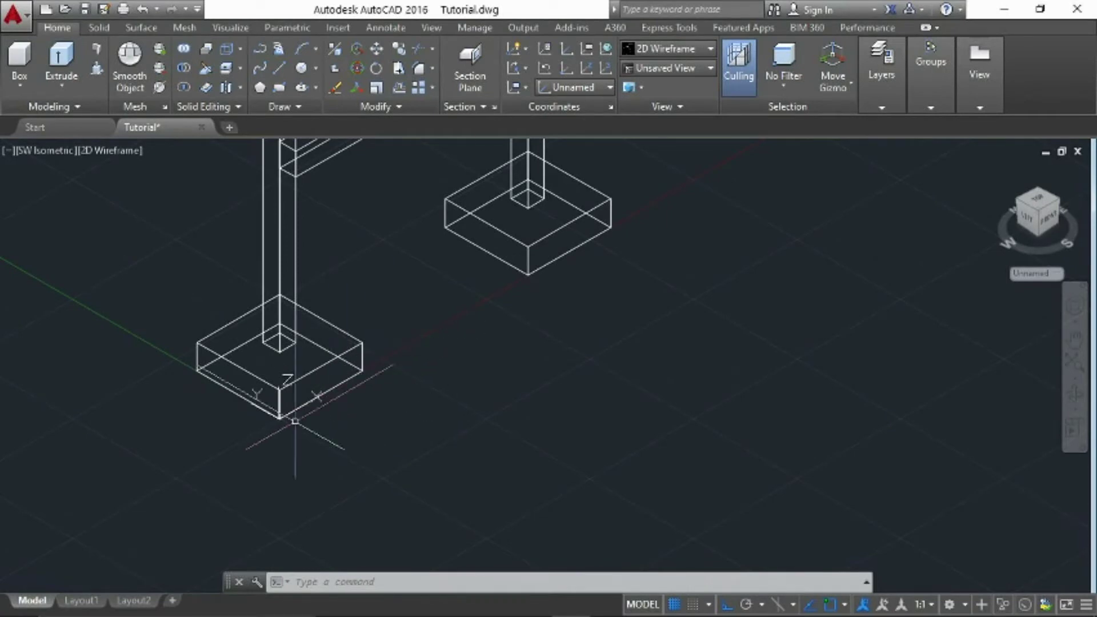
{"action": "scroll", "coordinate": [416, 431], "scroll_direction": "down", "scroll_amount": 4}
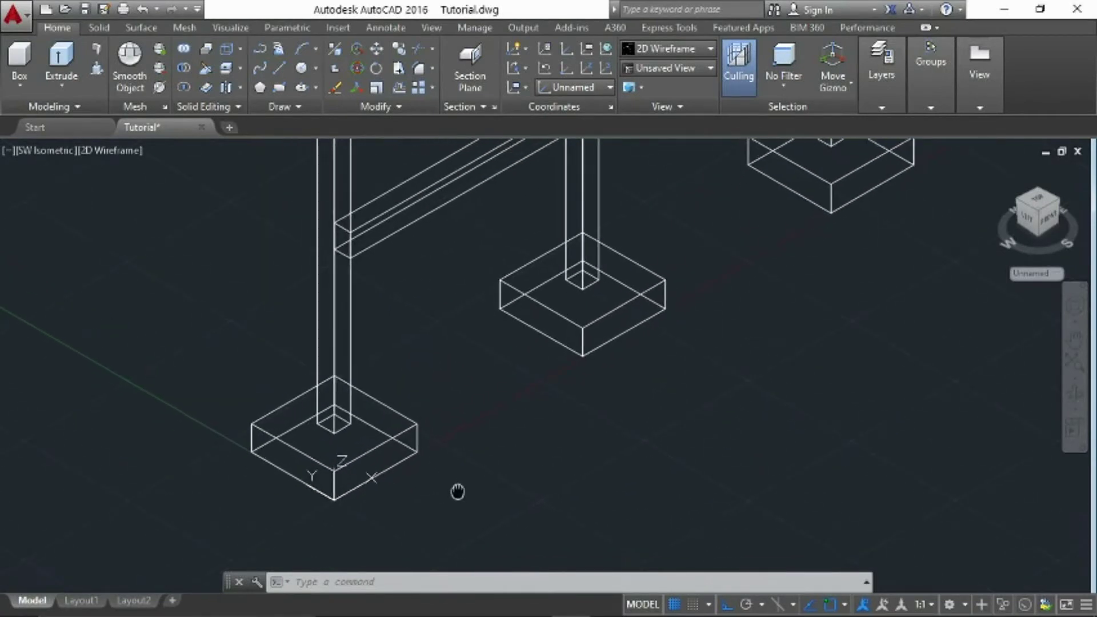
{"action": "scroll", "coordinate": [476, 479], "scroll_direction": "down", "scroll_amount": 2}
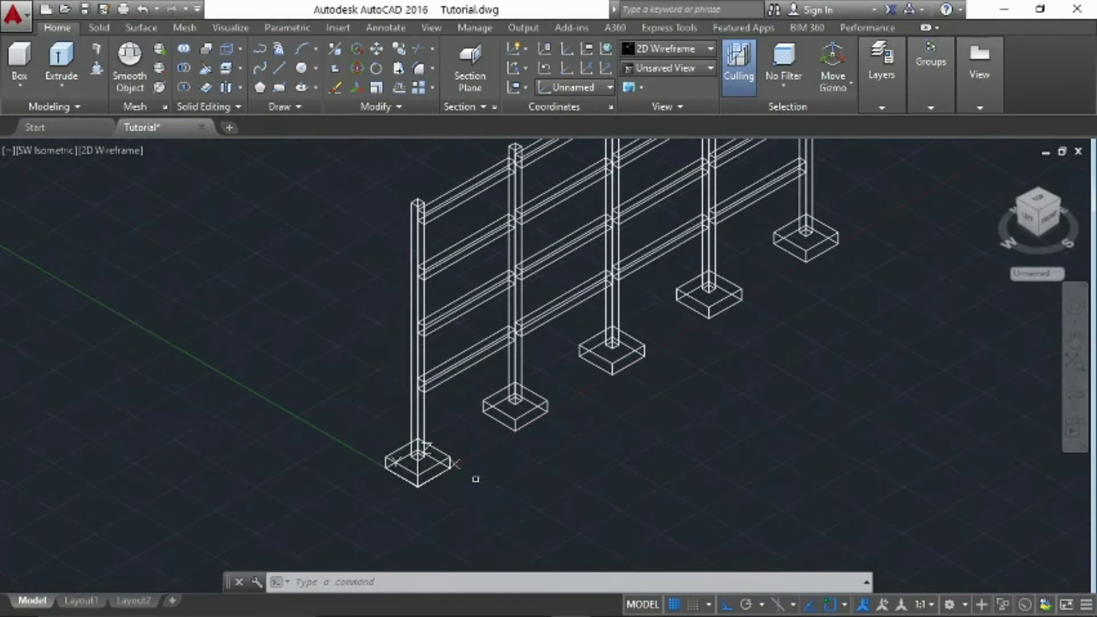
{"action": "middle_click_drag", "start_coordinate": [475, 479], "coordinate": [403, 439]}
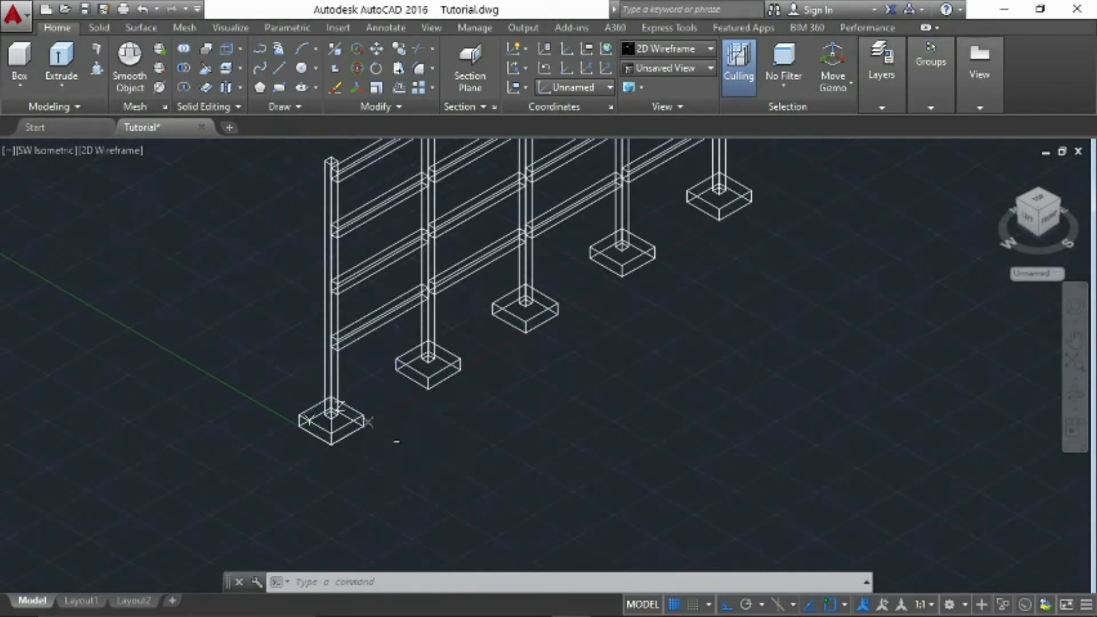
{"action": "scroll", "coordinate": [396, 441], "scroll_direction": "up", "scroll_amount": 2}
{"action": "scroll", "coordinate": [393, 439], "scroll_direction": "down", "scroll_amount": 2}
{"action": "middle_click_drag", "start_coordinate": [431, 446], "coordinate": [417, 480]}
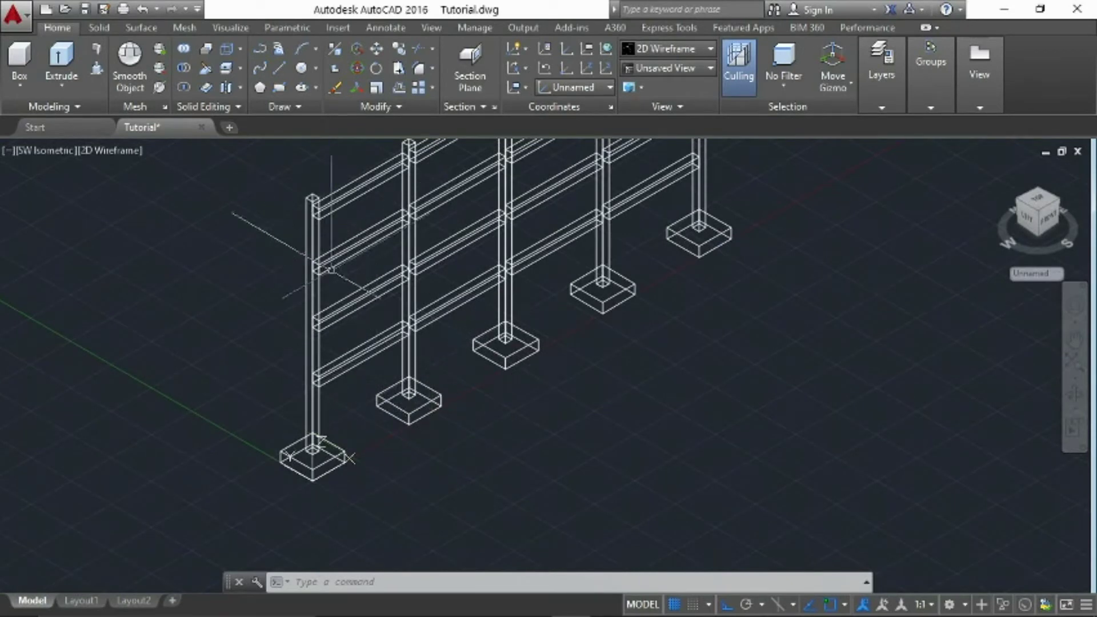
{"action": "scroll", "coordinate": [342, 491], "scroll_direction": "up", "scroll_amount": 2}
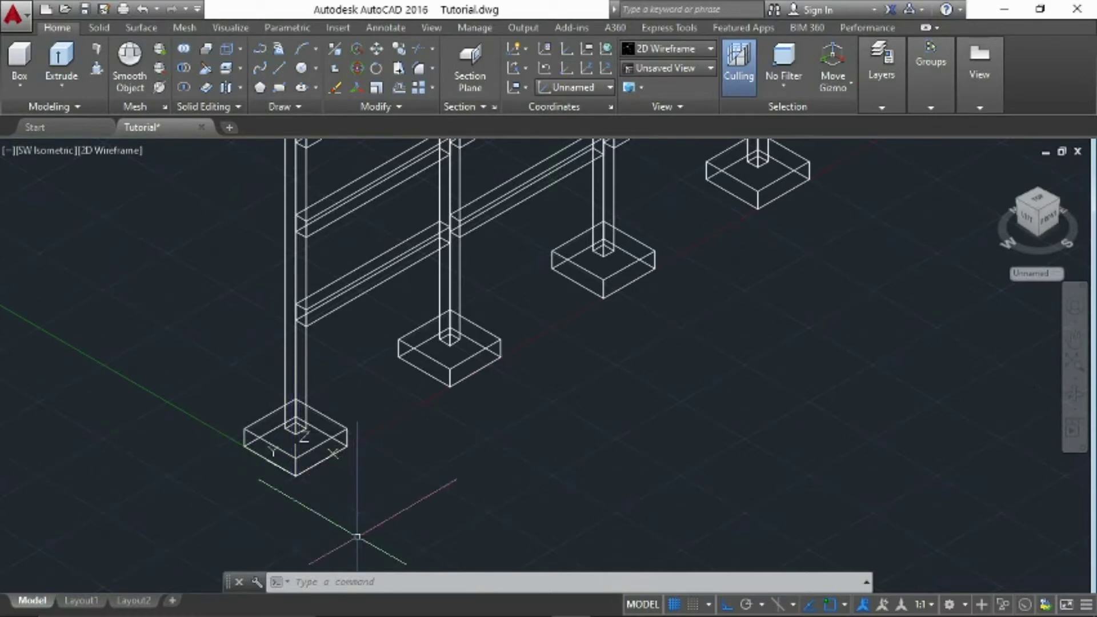
{"action": "middle_click_drag", "start_coordinate": [359, 534], "coordinate": [360, 475]}
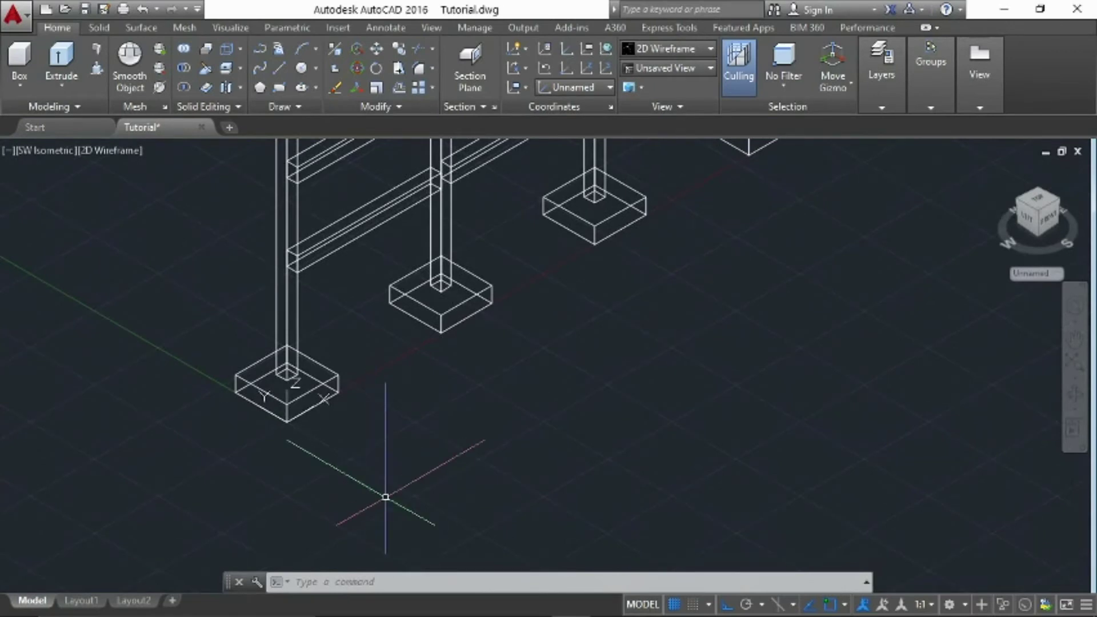
{"action": "scroll", "coordinate": [386, 497], "scroll_direction": "down", "scroll_amount": 3}
{"action": "middle_click_drag", "start_coordinate": [385, 497], "coordinate": [400, 514]}
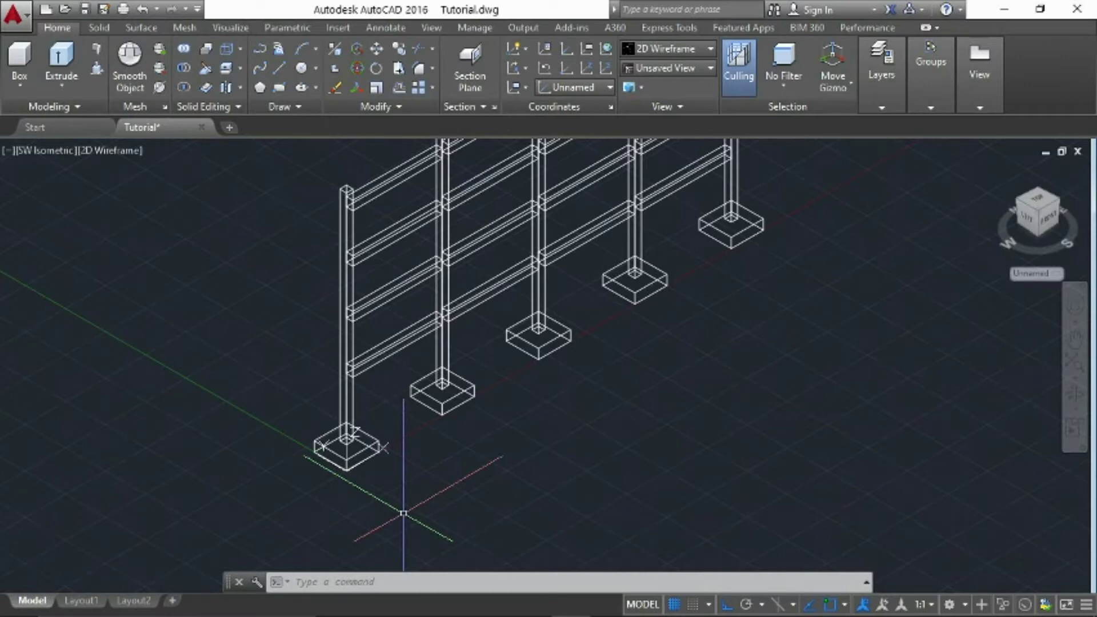
Step: Move the two westernmost columns, their footings and the four beams between them by @0,-1,0 from the westernmost footing's nearest bottom corner
{"action": "type", "text": "m"}
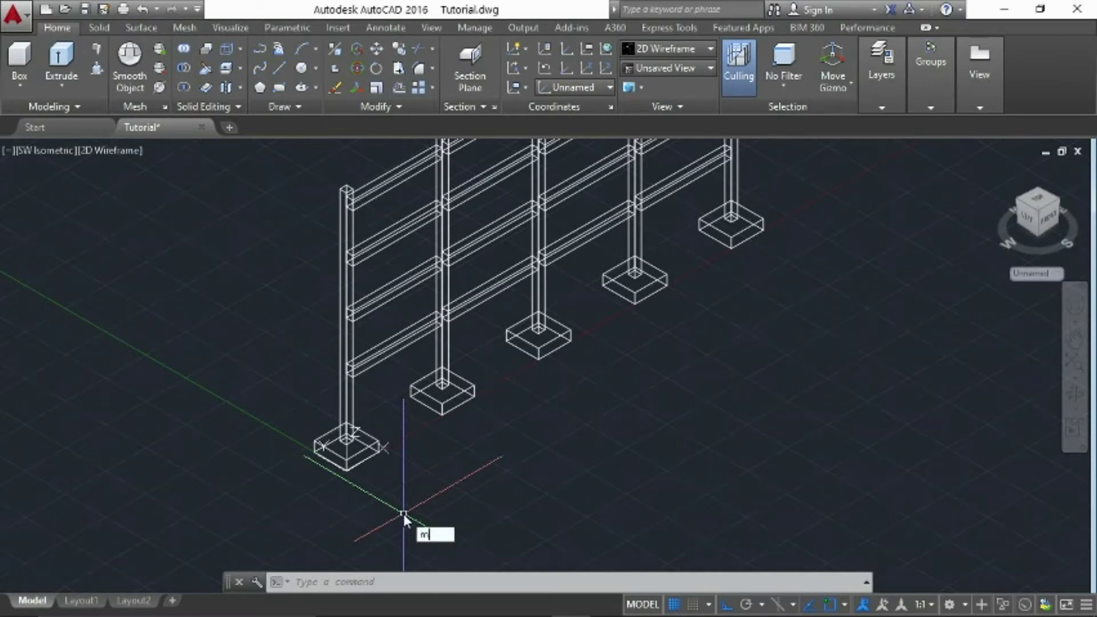
{"action": "key", "text": "Return"}
{"action": "left_click", "coordinate": [407, 481]}
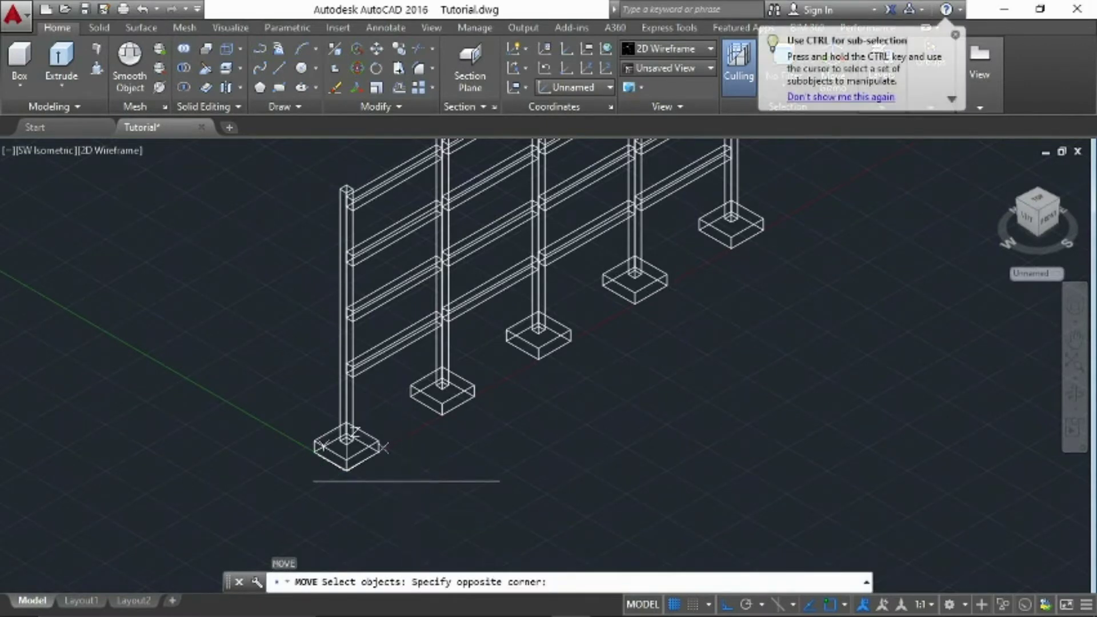
{"action": "left_click", "coordinate": [280, 406]}
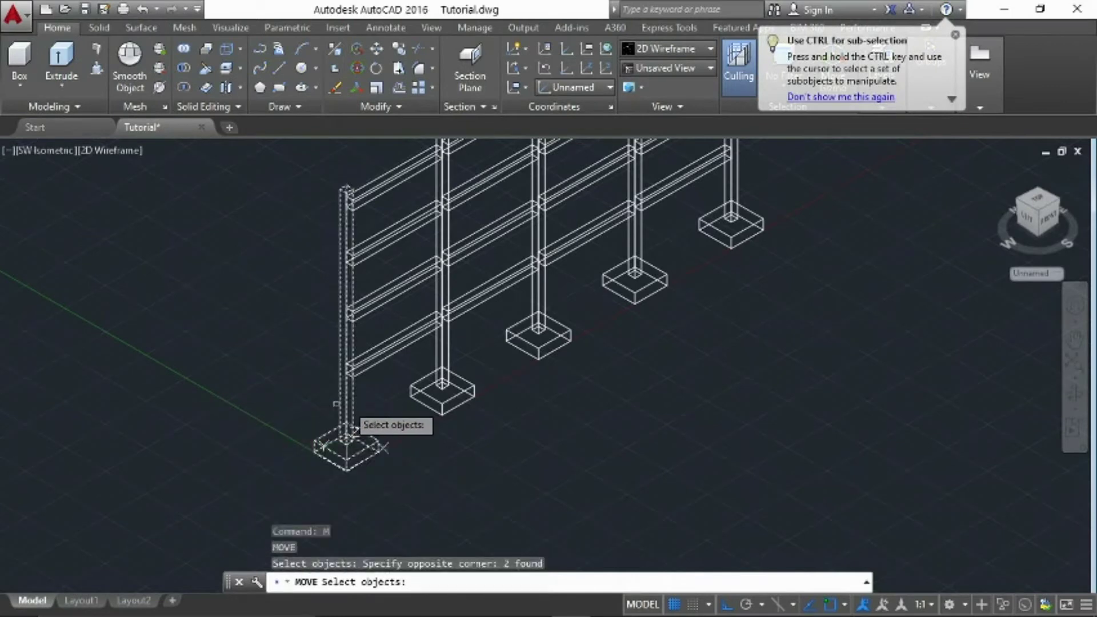
{"action": "left_click", "coordinate": [494, 430]}
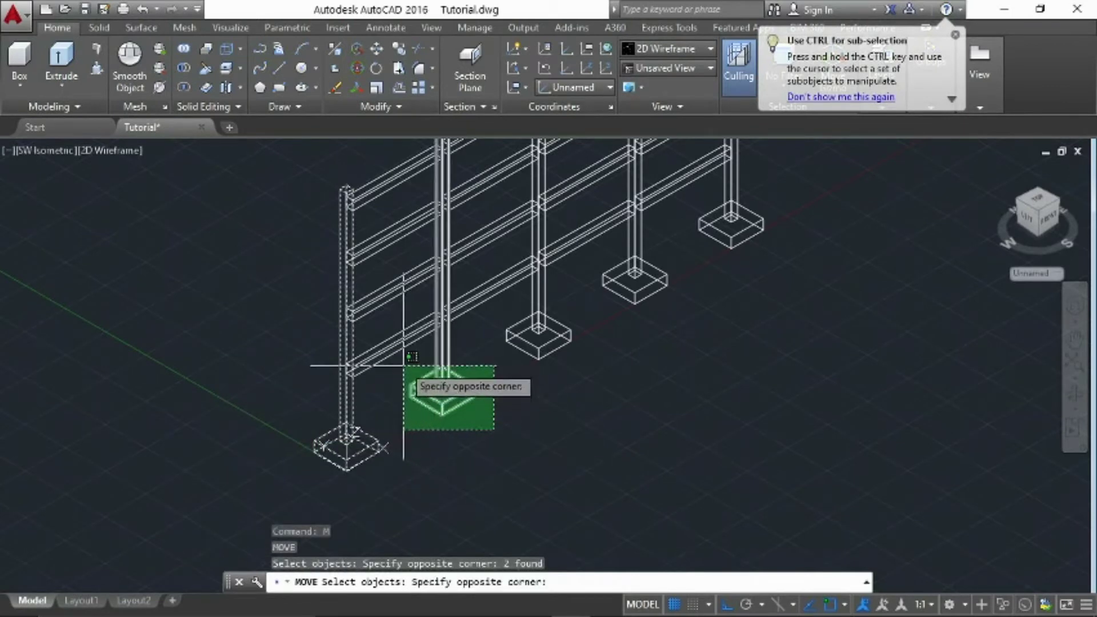
{"action": "left_click", "coordinate": [423, 368]}
{"action": "left_click", "coordinate": [390, 379]}
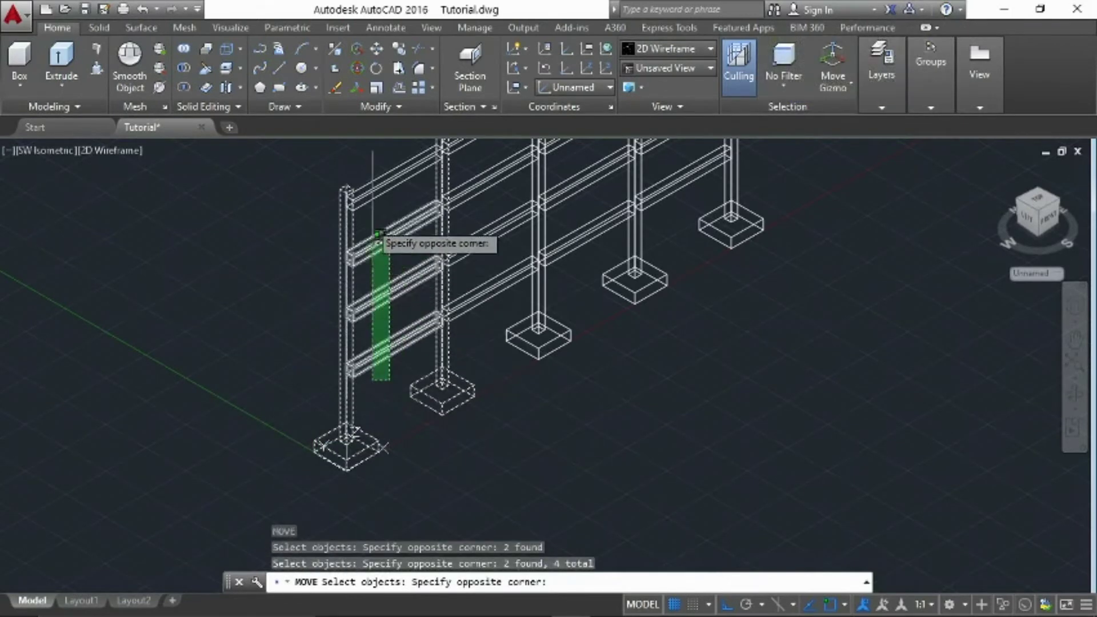
{"action": "left_click", "coordinate": [368, 167]}
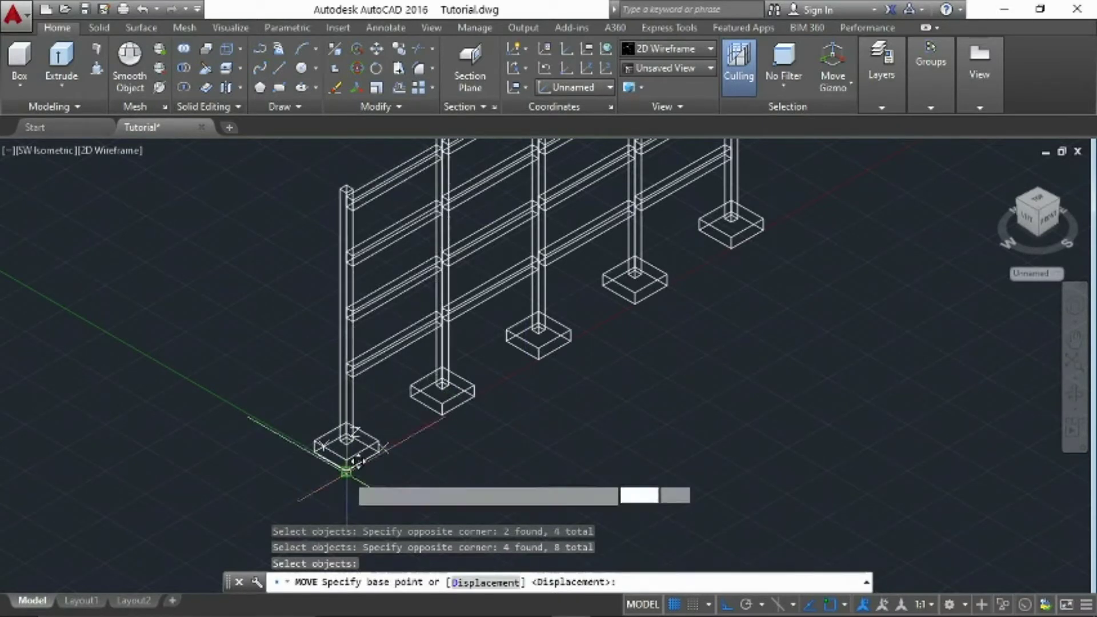
{"action": "left_click", "coordinate": [347, 471]}
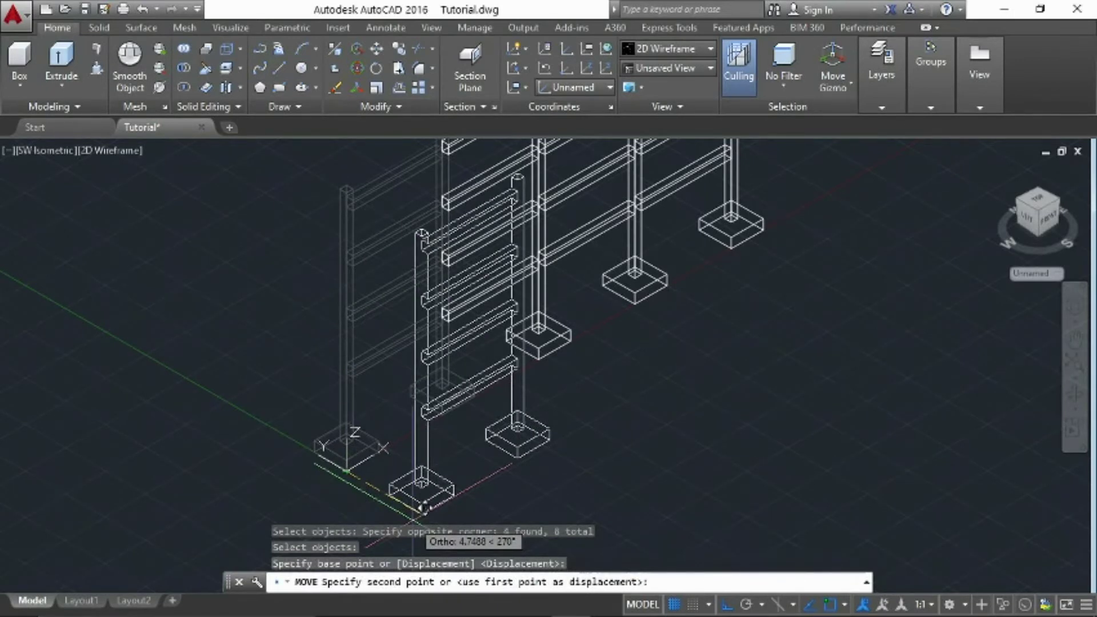
{"action": "type", "text": "0"}
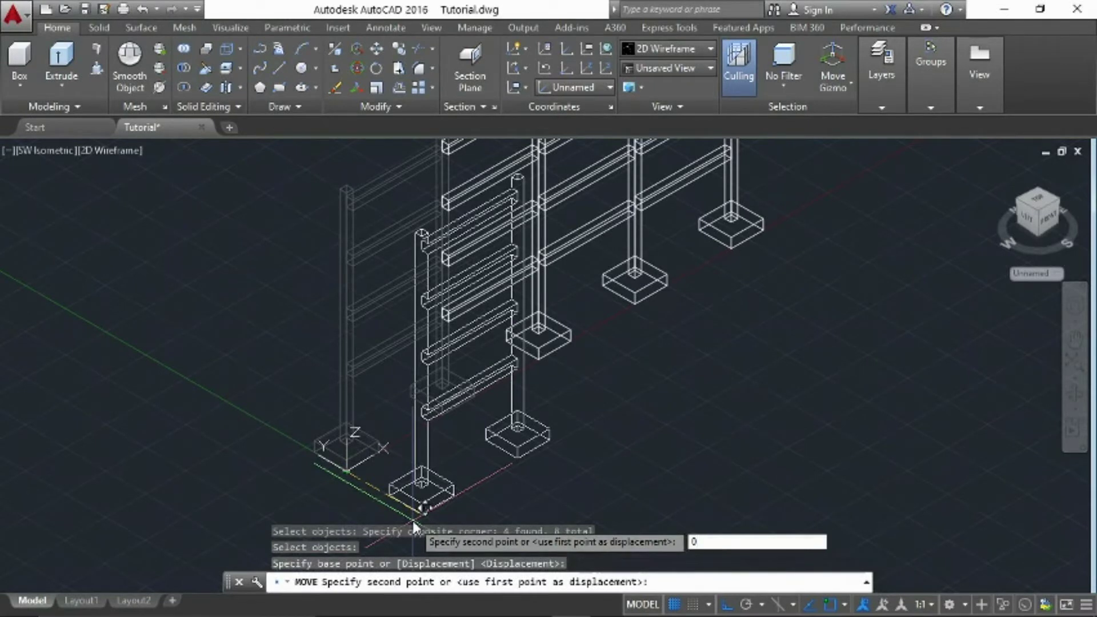
{"action": "type", "text": ","}
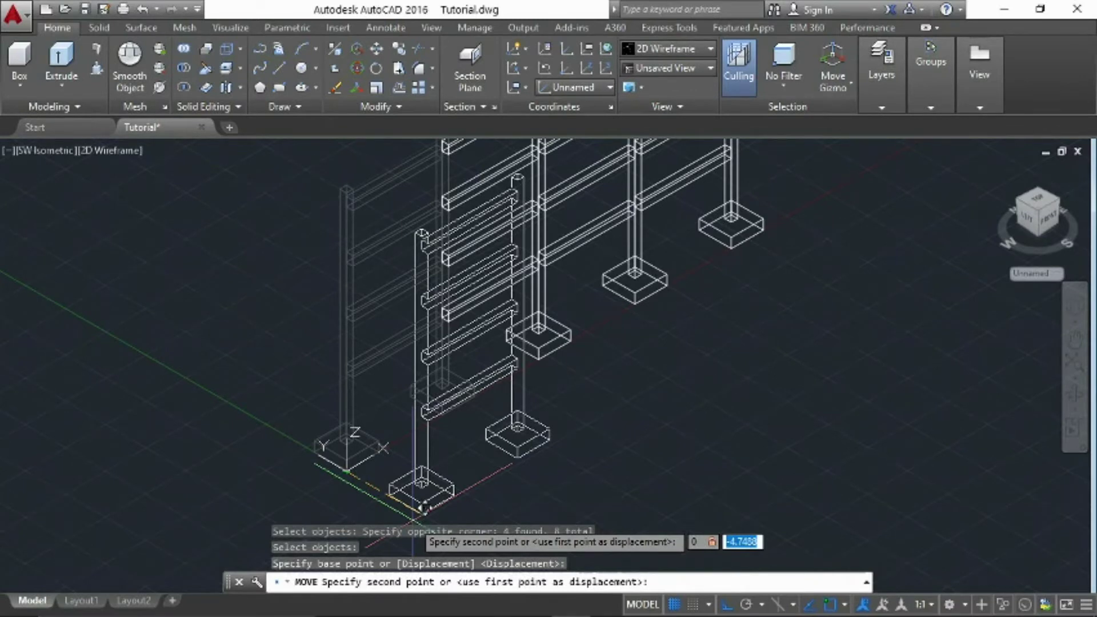
{"action": "type", "text": "-1"}
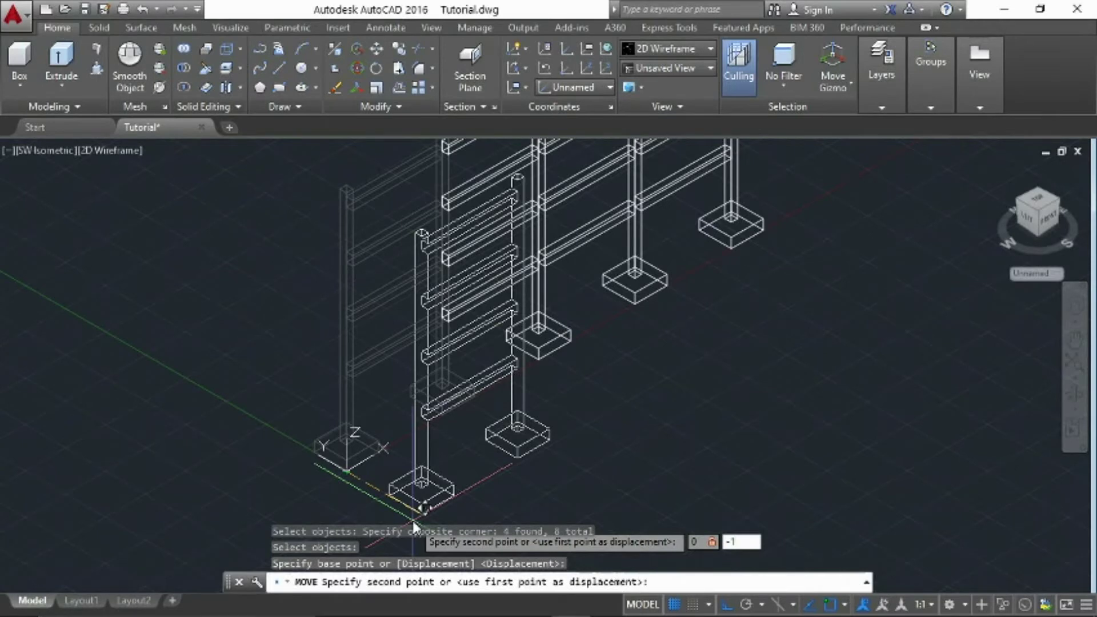
{"action": "key", "text": "Tab"}
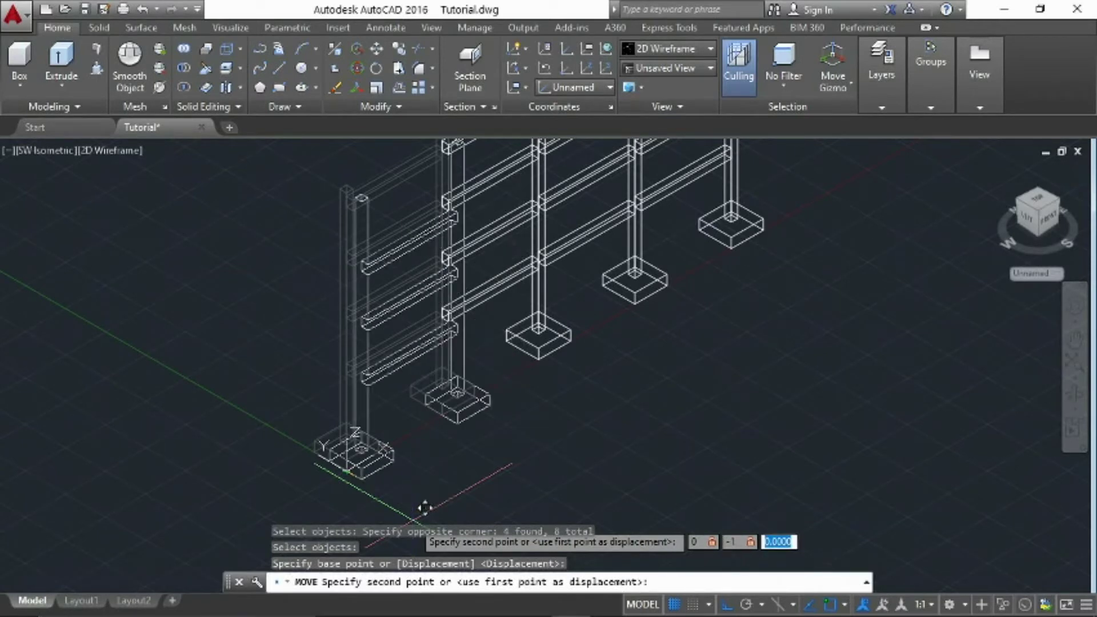
{"action": "type", "text": "0"}
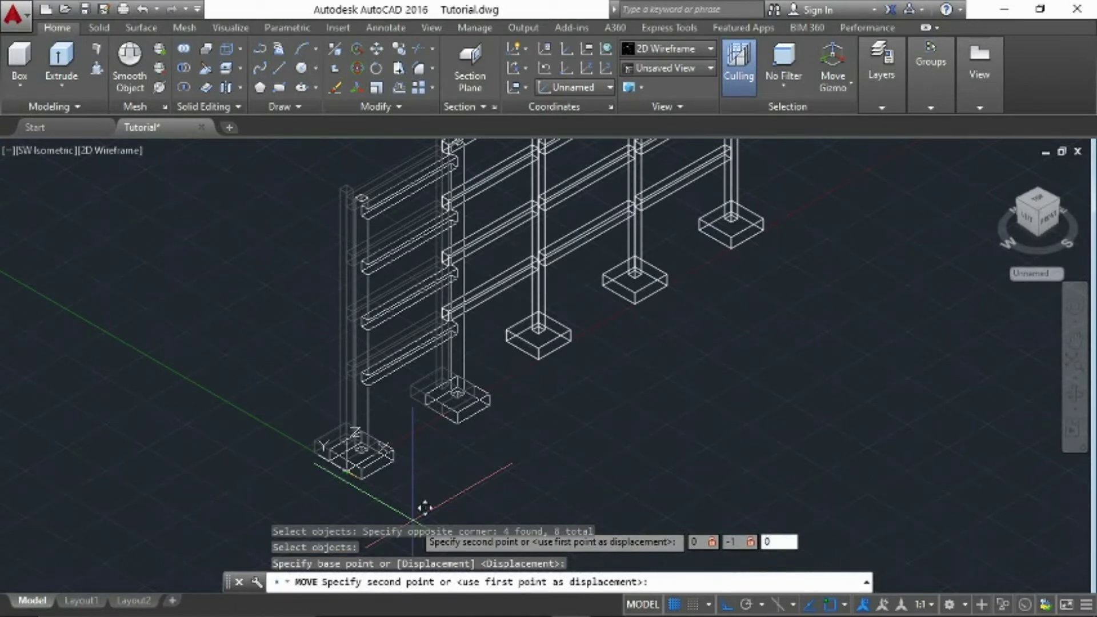
{"action": "key", "text": "Return"}
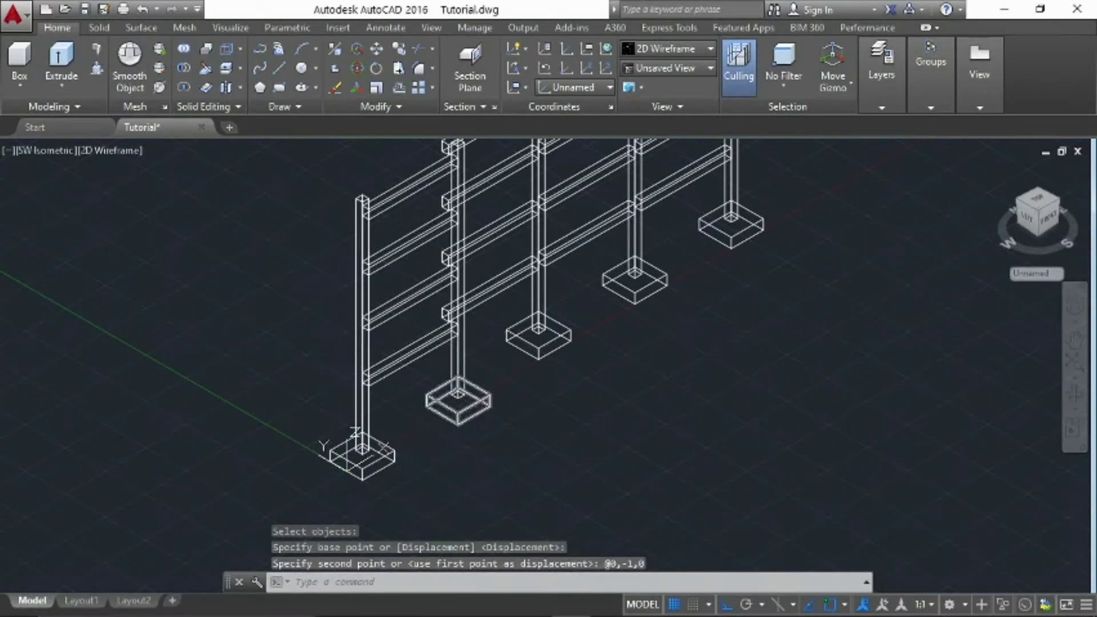
Step: Inspect the moved bay's offset from the rest of the row in the left, SW isometric and top views
{"action": "scroll", "coordinate": [437, 380], "scroll_direction": "down", "scroll_amount": 2}
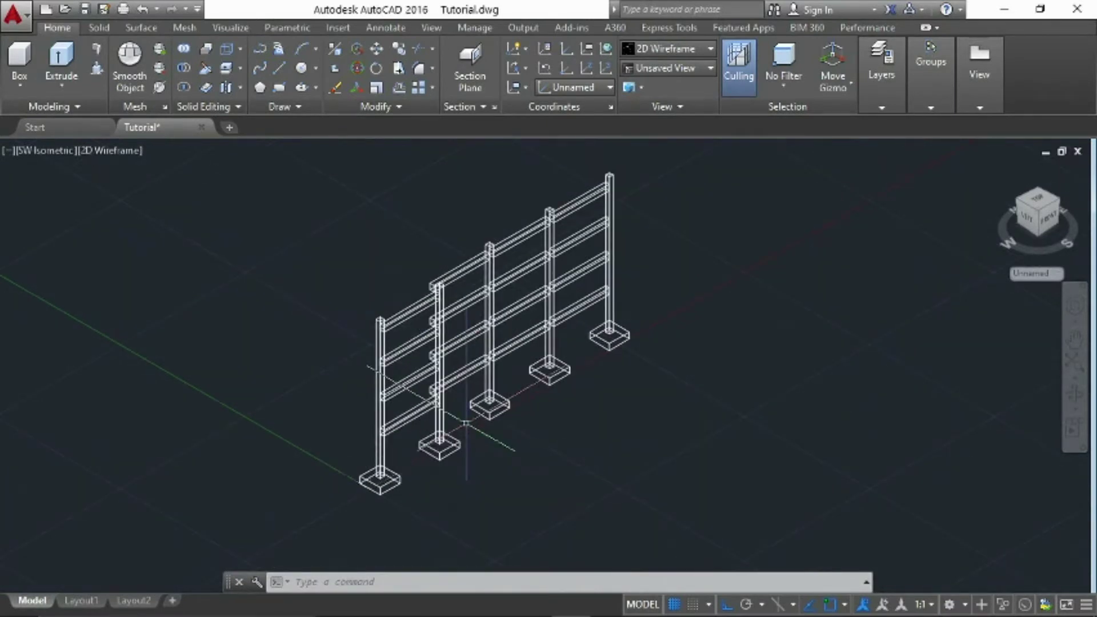
{"action": "scroll", "coordinate": [466, 423], "scroll_direction": "up", "scroll_amount": 2}
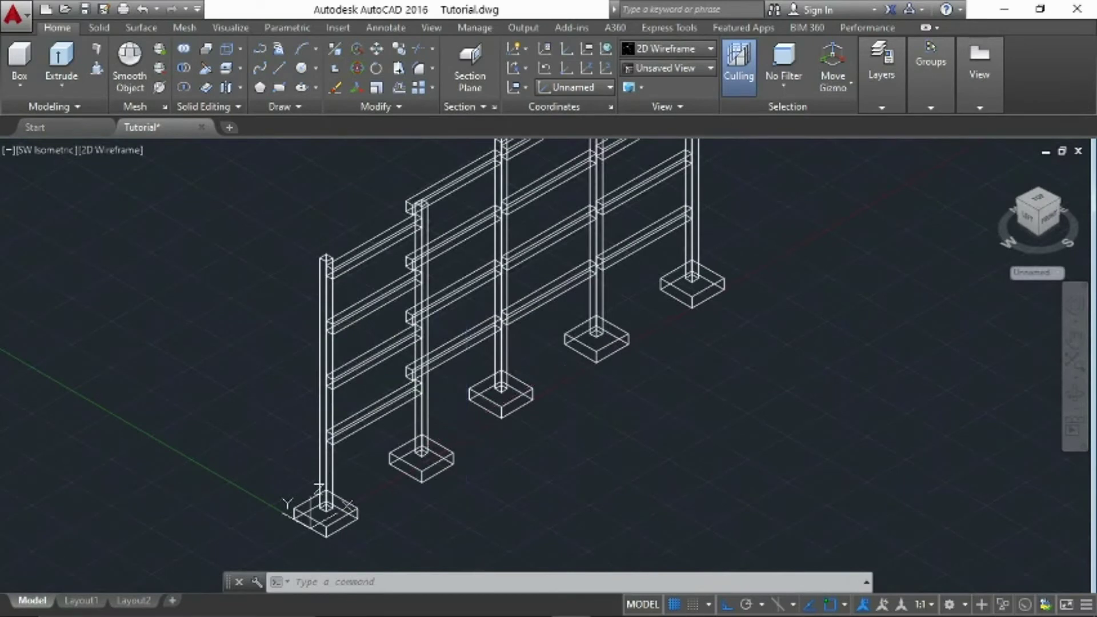
{"action": "left_click", "coordinate": [1026, 220]}
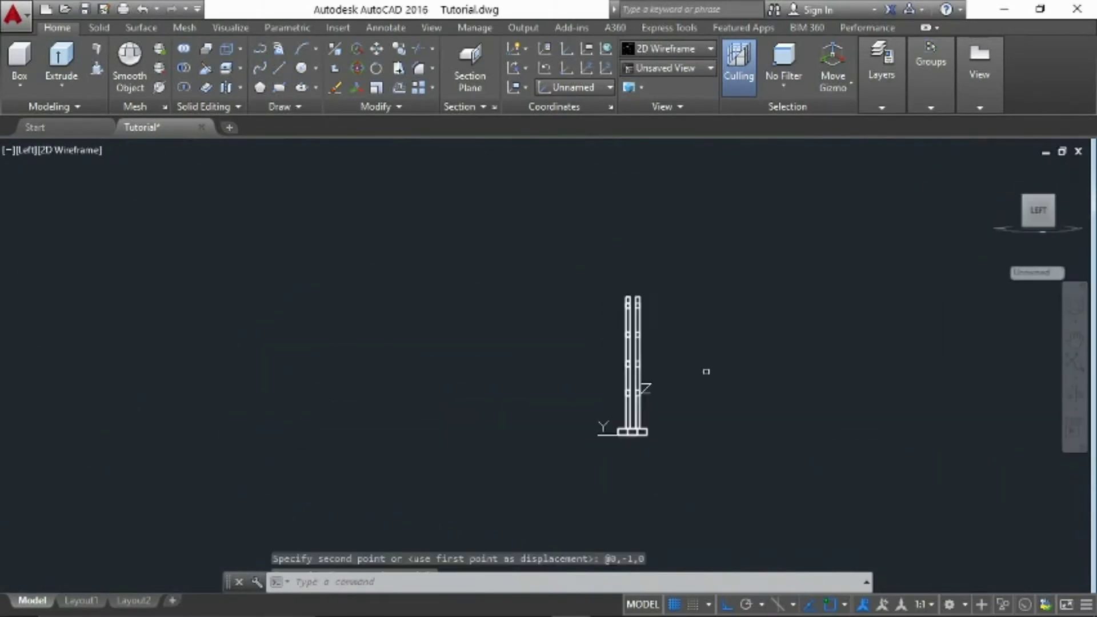
{"action": "scroll", "coordinate": [634, 391], "scroll_direction": "up", "scroll_amount": 5}
{"action": "scroll", "coordinate": [634, 391], "scroll_direction": "down", "scroll_amount": 4}
{"action": "scroll", "coordinate": [636, 451], "scroll_direction": "up", "scroll_amount": 4}
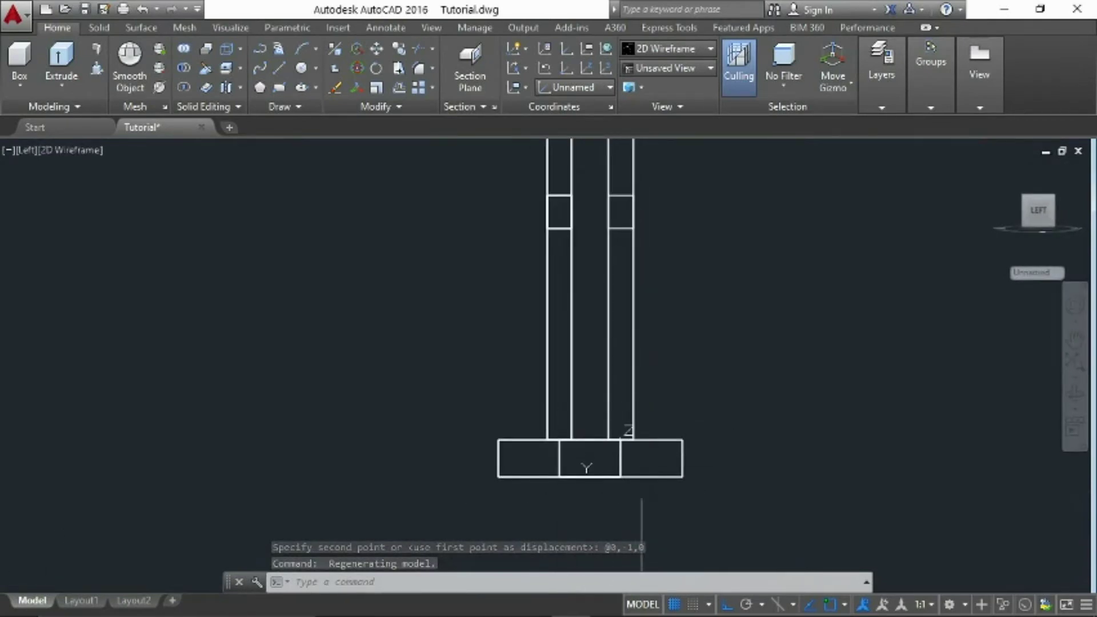
{"action": "scroll", "coordinate": [657, 474], "scroll_direction": "down", "scroll_amount": 5}
{"action": "scroll", "coordinate": [658, 472], "scroll_direction": "up", "scroll_amount": 5}
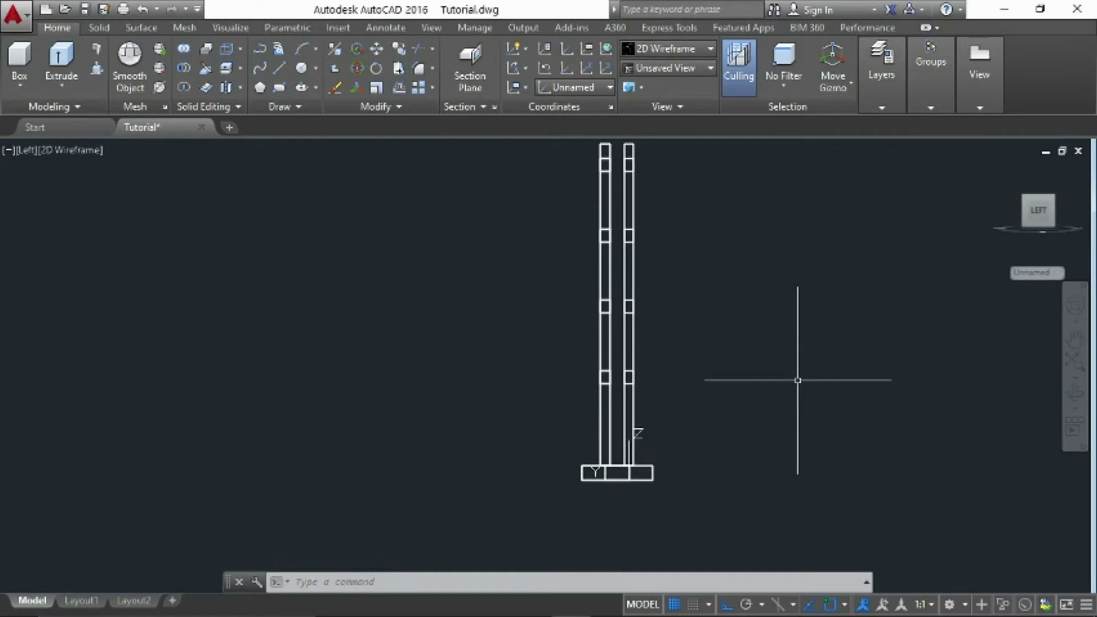
{"action": "left_click", "coordinate": [1052, 199]}
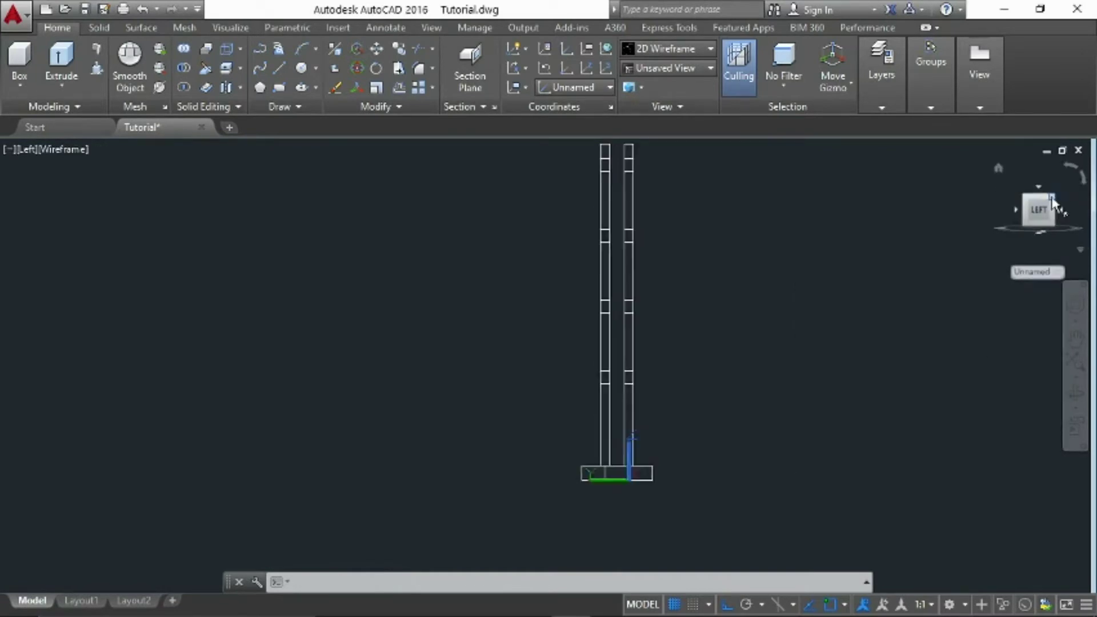
{"action": "scroll", "coordinate": [555, 474], "scroll_direction": "up", "scroll_amount": 5}
{"action": "scroll", "coordinate": [555, 443], "scroll_direction": "up", "scroll_amount": 1}
{"action": "middle_click_drag", "start_coordinate": [555, 444], "coordinate": [580, 417]}
{"action": "scroll", "coordinate": [573, 353], "scroll_direction": "down", "scroll_amount": 2}
{"action": "scroll", "coordinate": [563, 359], "scroll_direction": "down", "scroll_amount": 2}
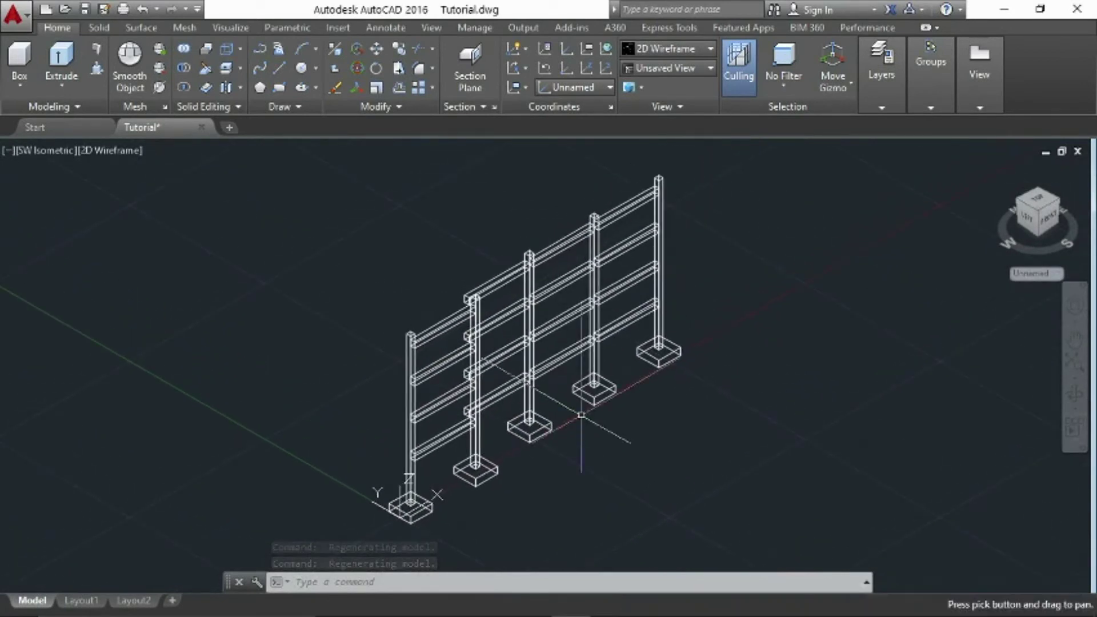
{"action": "left_click", "coordinate": [1039, 204]}
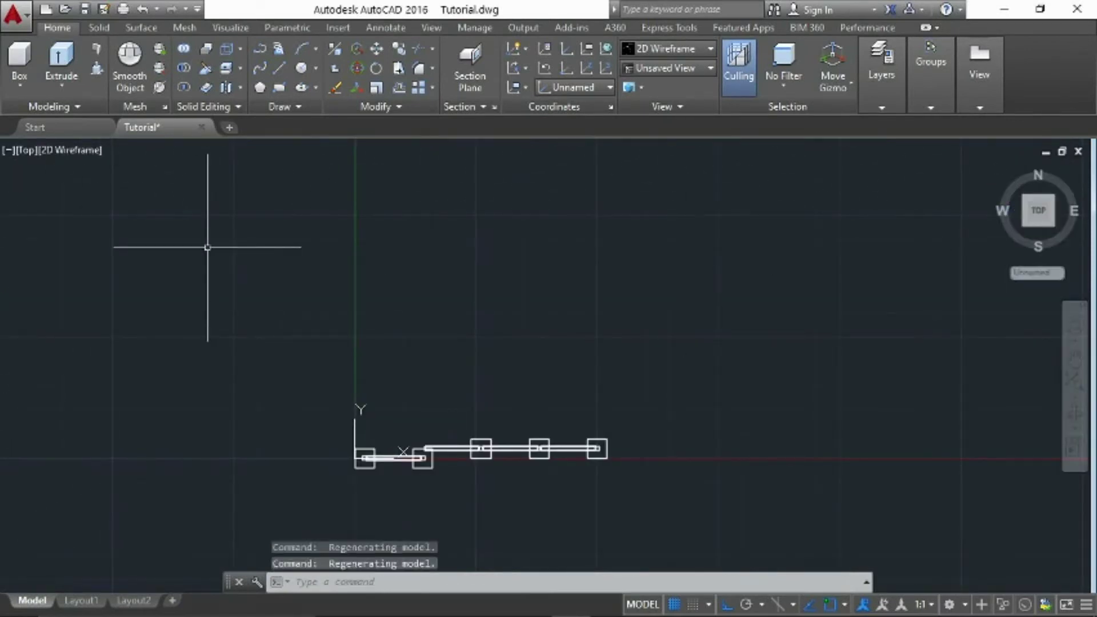
Step: Make LayerEdit 02 the current layer and close the layer manager
{"action": "type", "text": "la"}
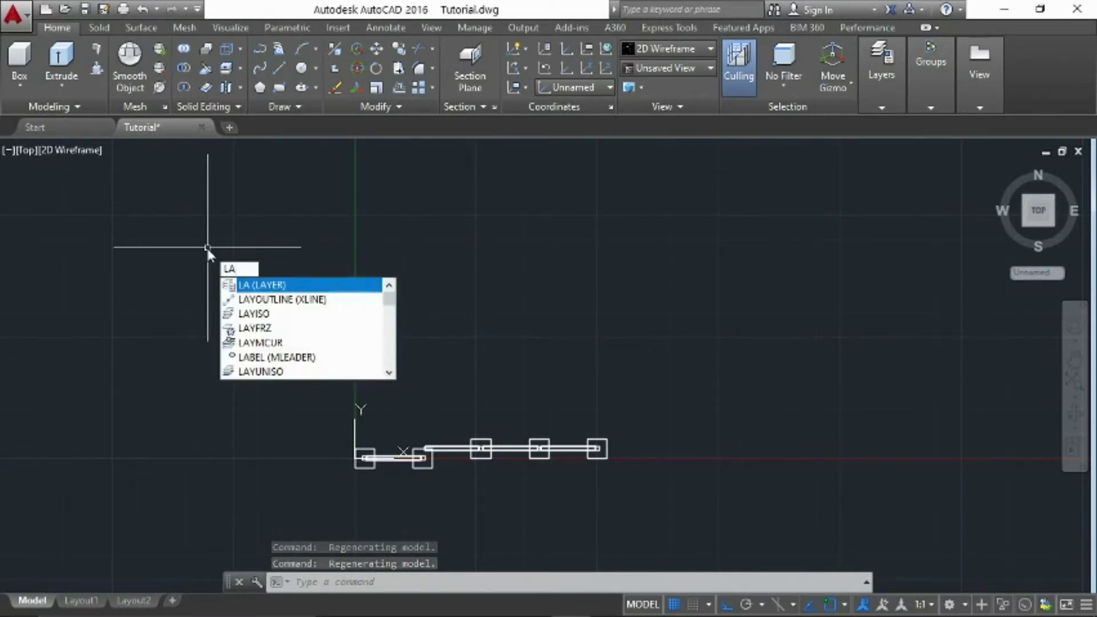
{"action": "key", "text": "Return"}
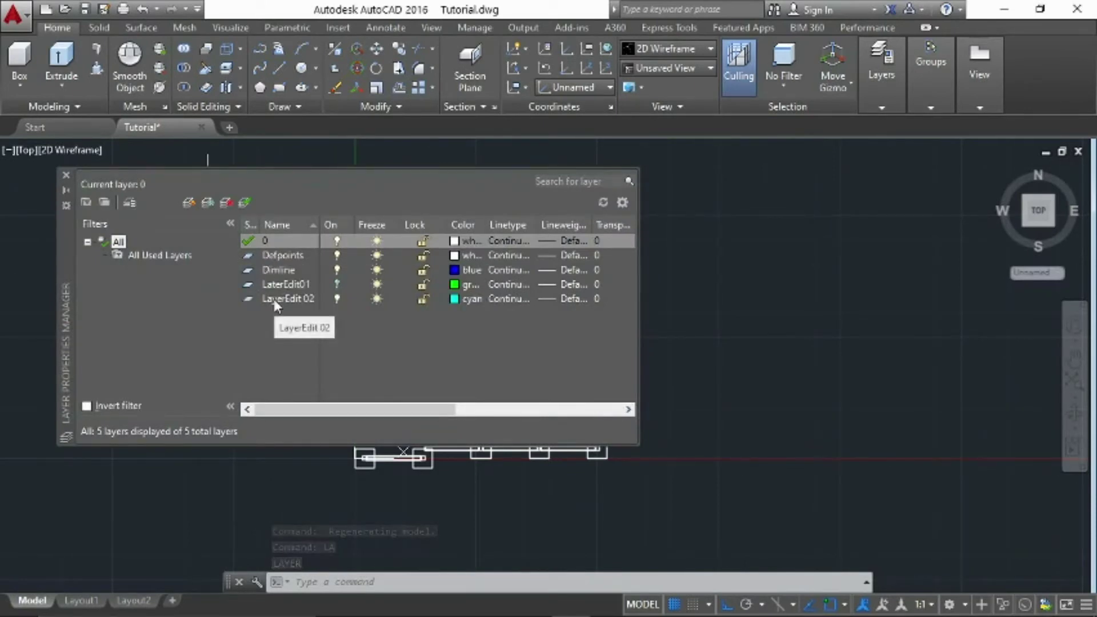
{"action": "left_click", "coordinate": [273, 299]}
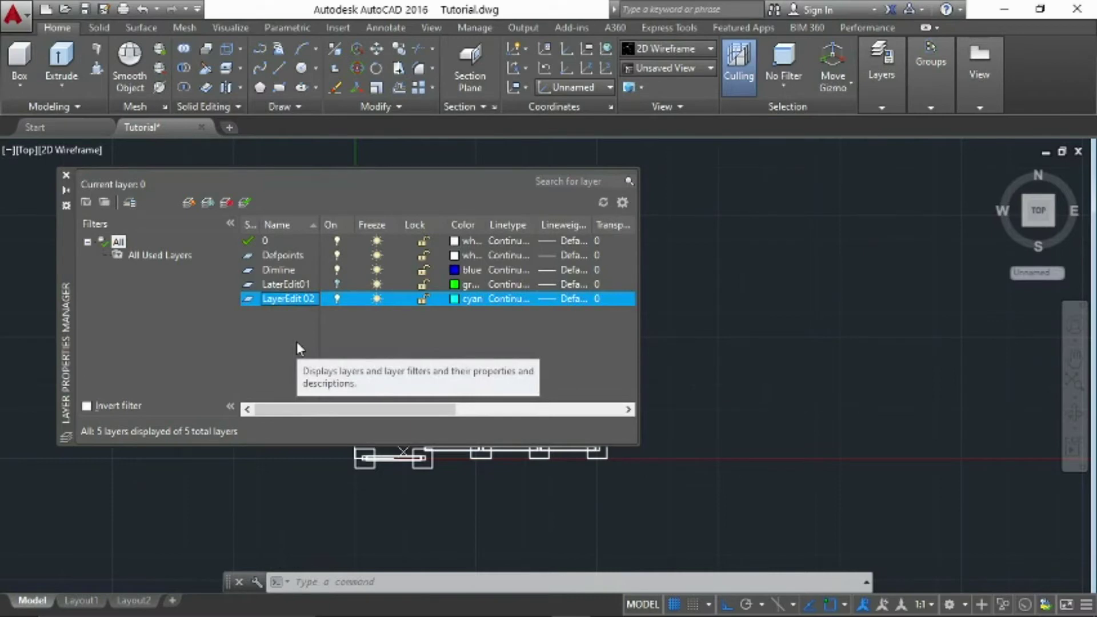
{"action": "key", "text": "alt+c"}
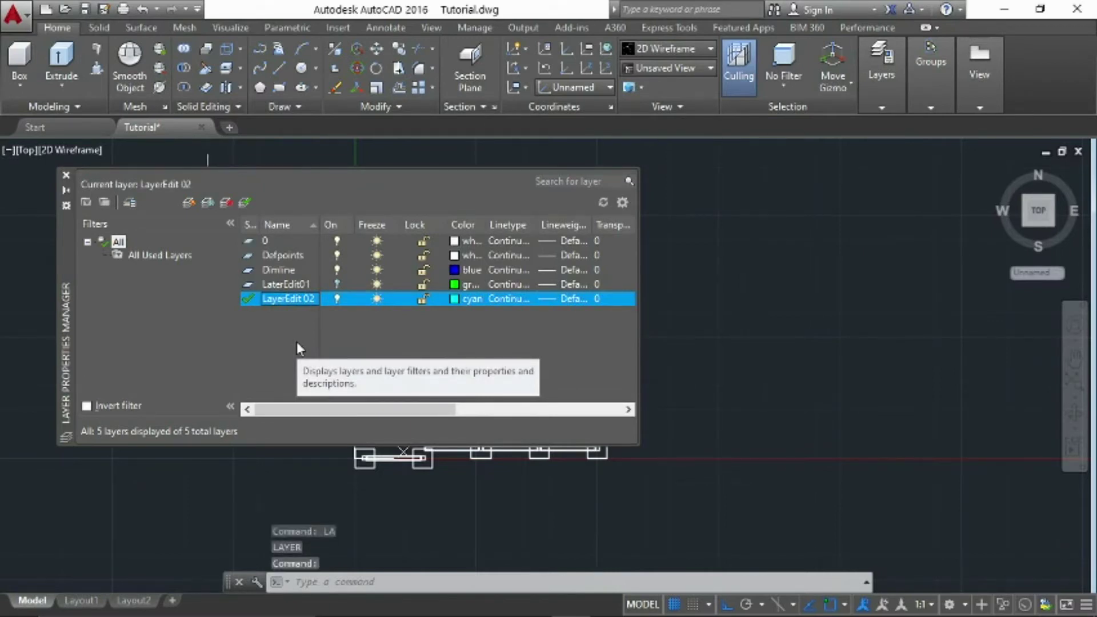
{"action": "key", "text": "alt+F4"}
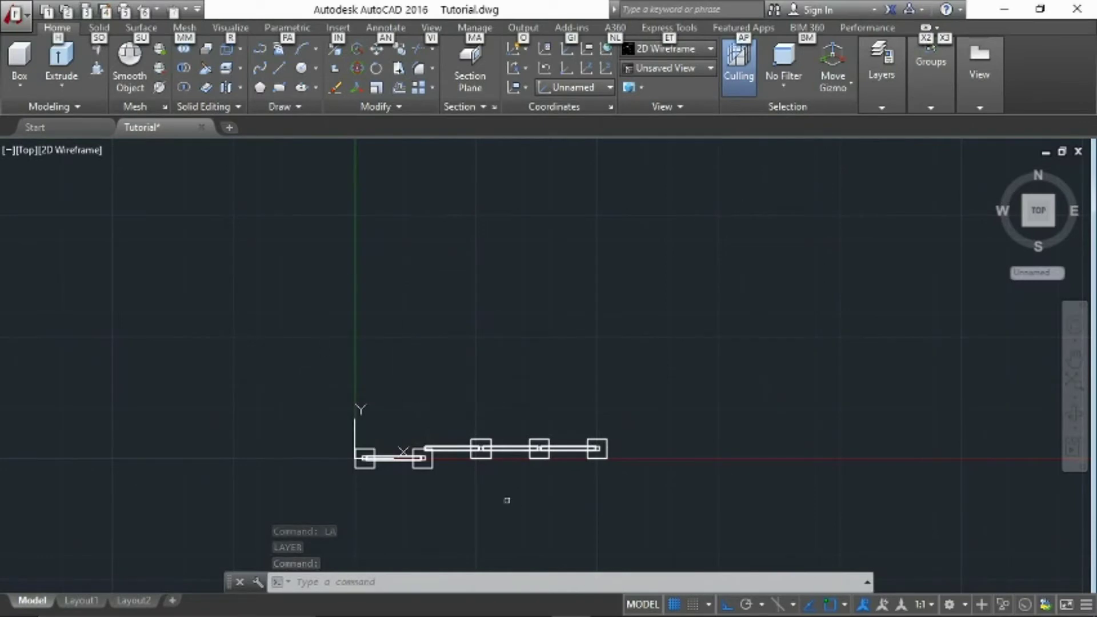
Step: Draw a single line parallel to the UCS X axis in the empty area east of the frame, viewed in SW isometric
{"action": "left_click", "coordinate": [1024, 224]}
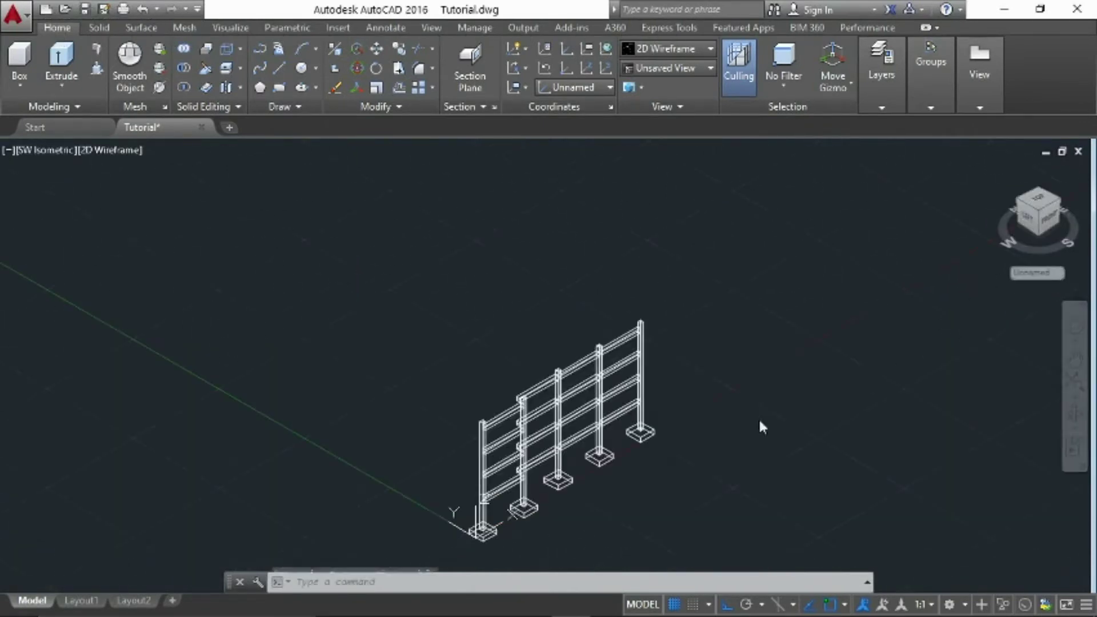
{"action": "mouse_move", "coordinate": [601, 477]}
{"action": "middle_mouse_down"}
{"action": "mouse_move", "coordinate": [581, 421]}
{"action": "mouse_move", "coordinate": [554, 428]}
{"action": "mouse_move", "coordinate": [467, 402]}
{"action": "middle_mouse_up"}
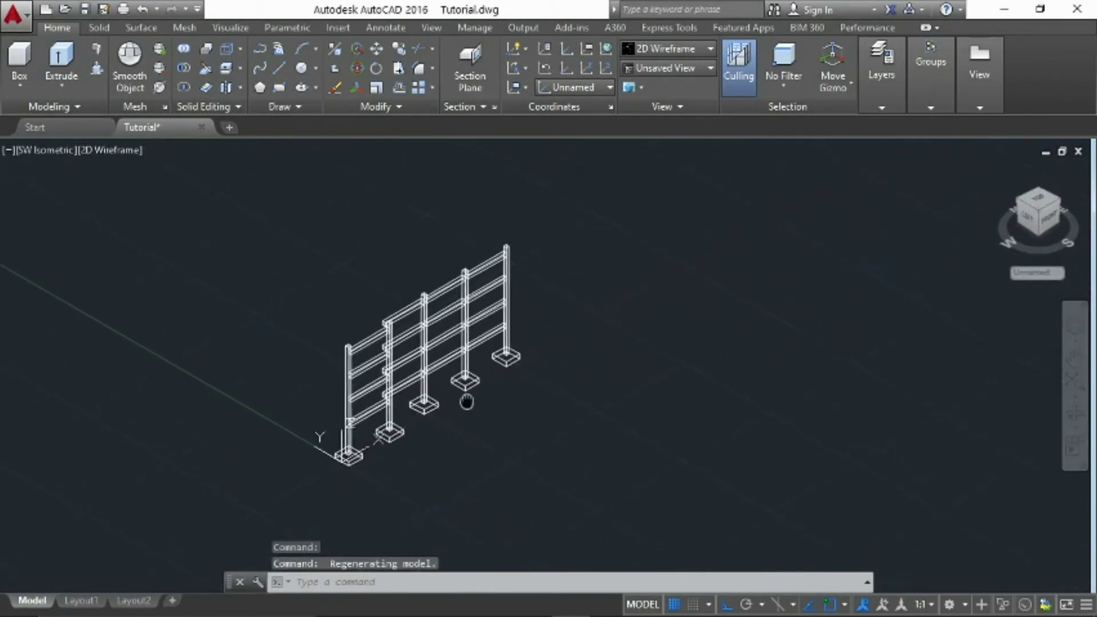
{"action": "scroll", "coordinate": [556, 409], "scroll_direction": "up", "scroll_amount": 2}
{"action": "type", "text": "l"}
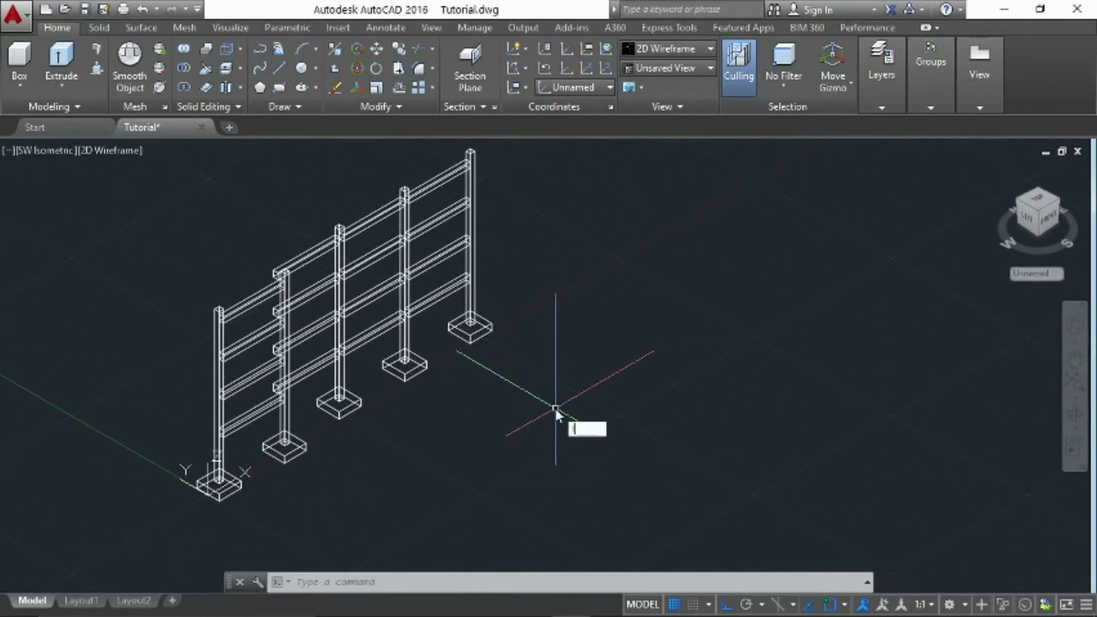
{"action": "key", "text": "Return"}
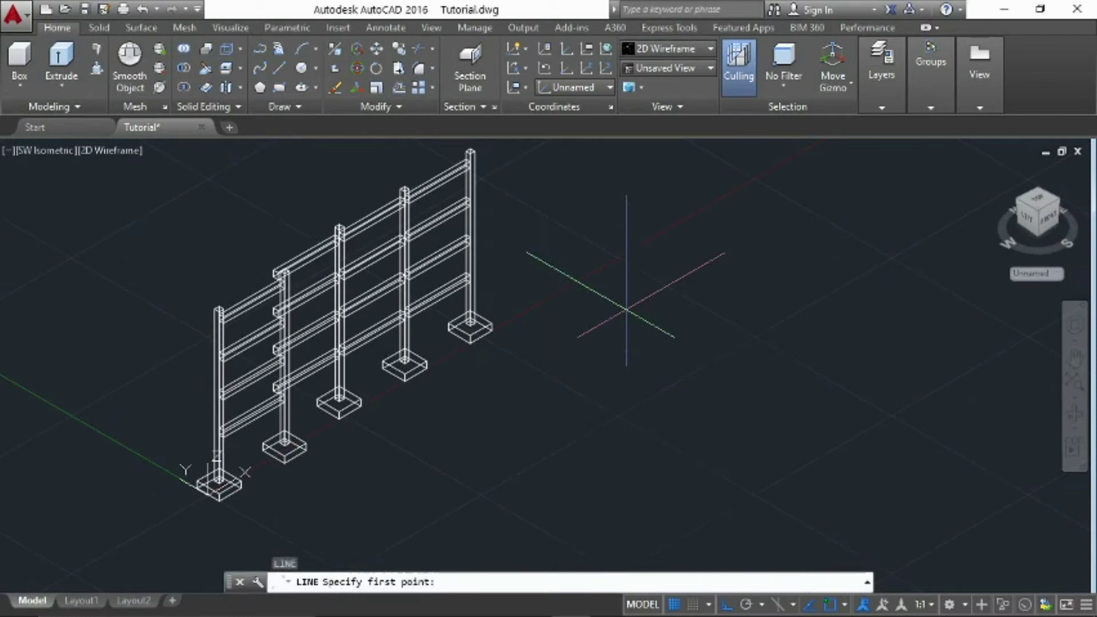
{"action": "left_click", "coordinate": [627, 310]}
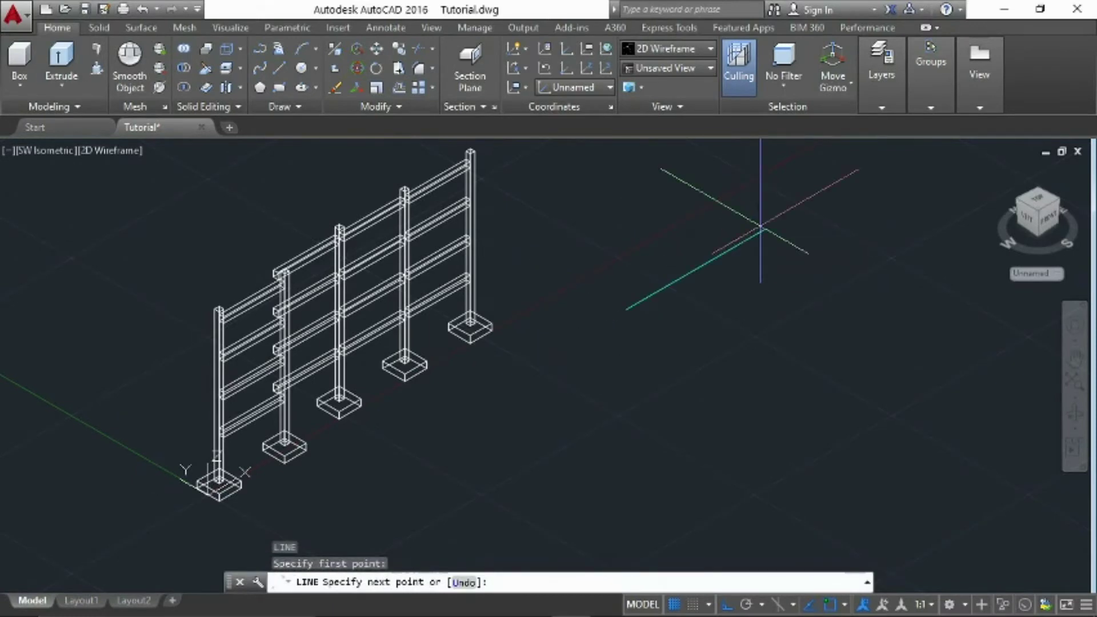
{"action": "left_click", "coordinate": [766, 230]}
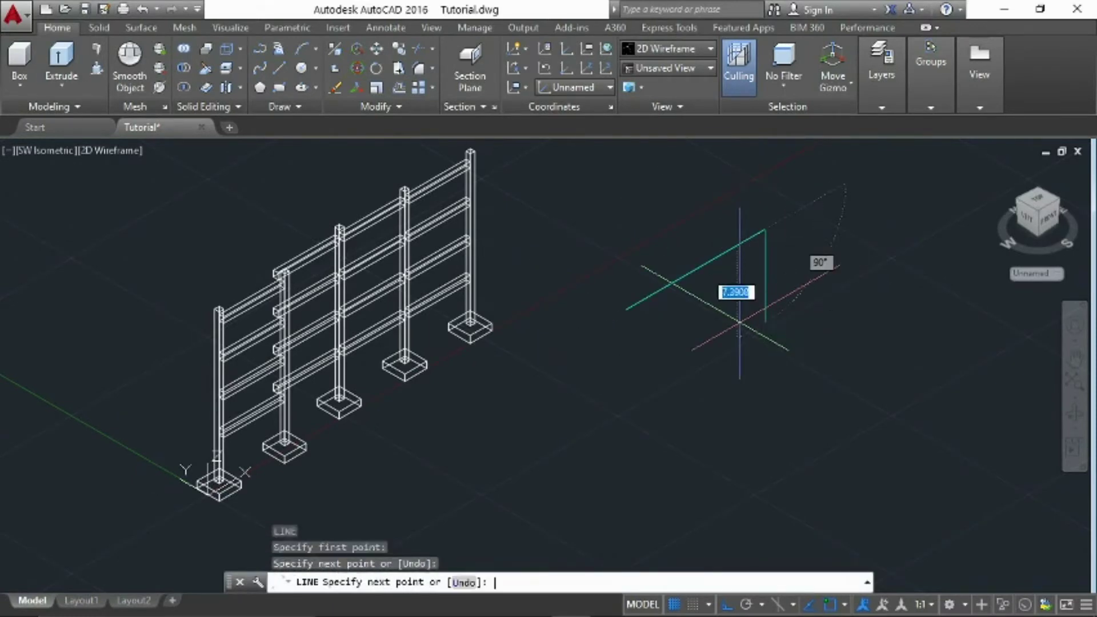
{"action": "key", "text": "Return"}
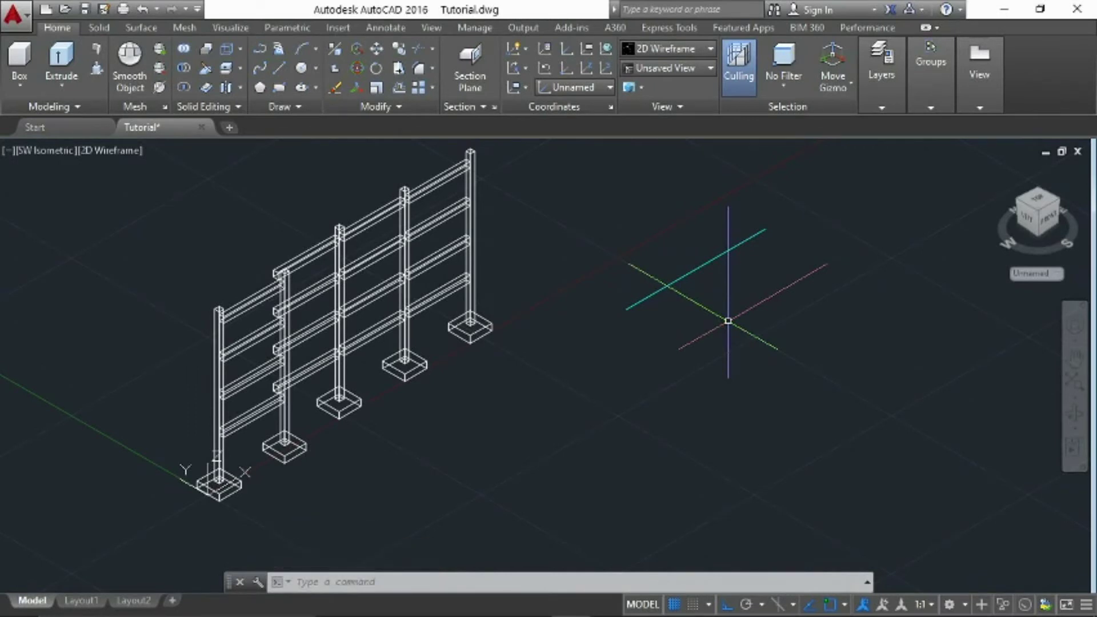
Step: Match the cyan LayerEdit 02 line's properties to the three easternmost columns, their footings and the attached beams
{"action": "type", "text": "m"}
{"action": "key", "text": "Return"}
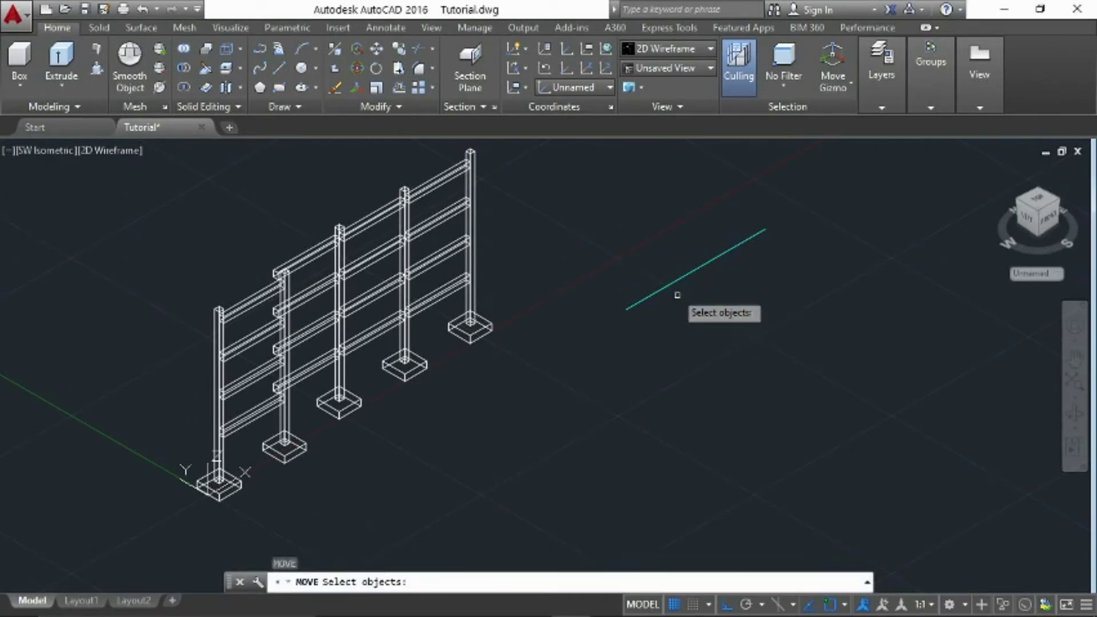
{"action": "left_click", "coordinate": [695, 270]}
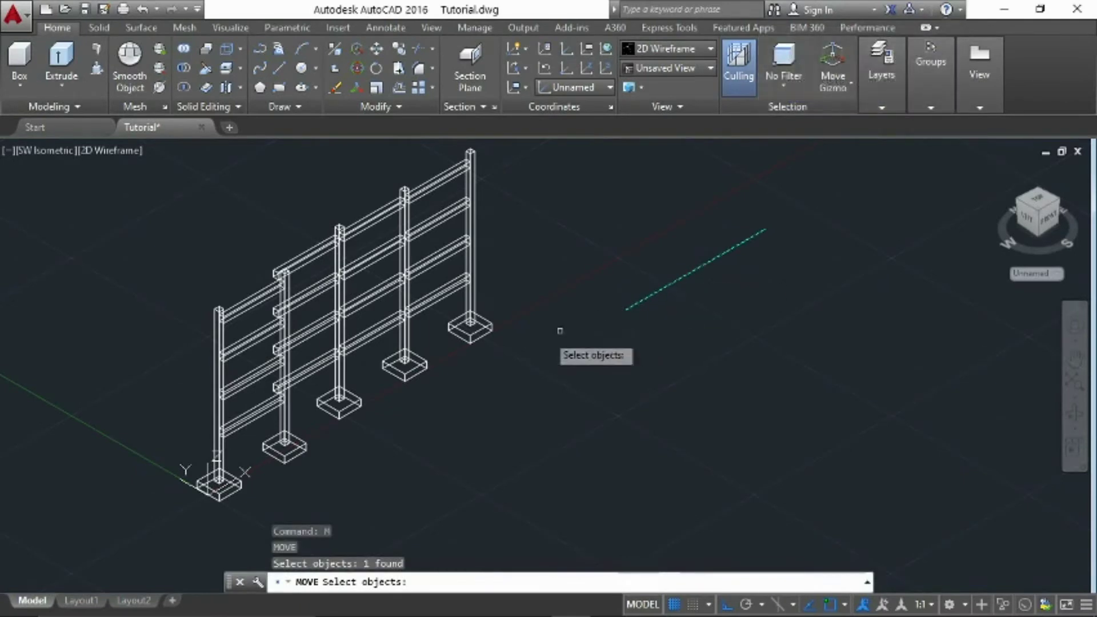
{"action": "left_click", "coordinate": [473, 384]}
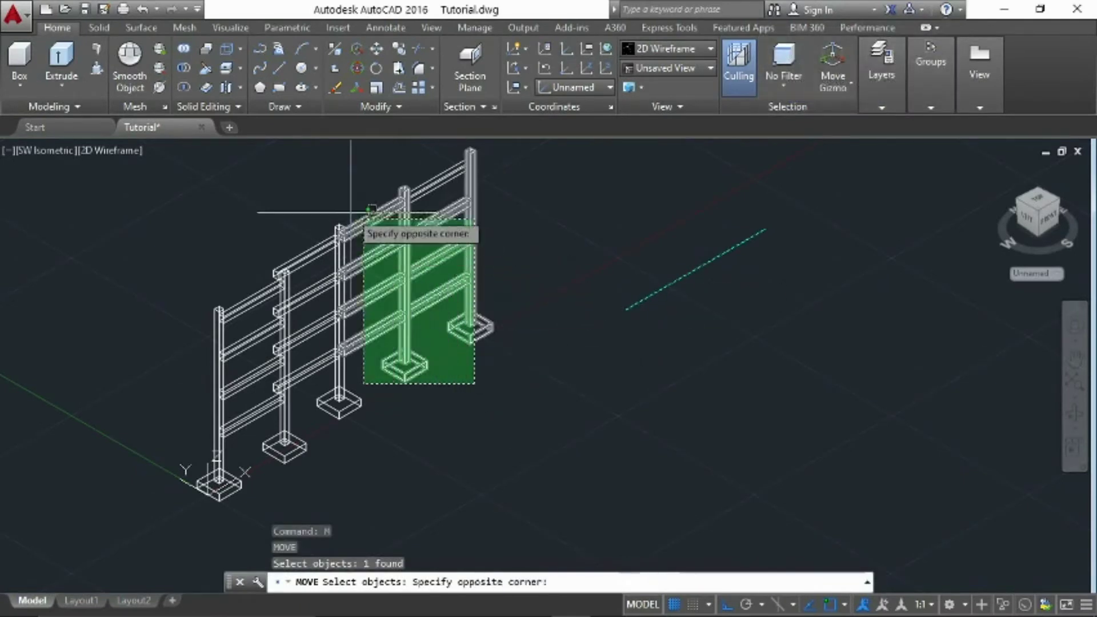
{"action": "left_click", "coordinate": [316, 200]}
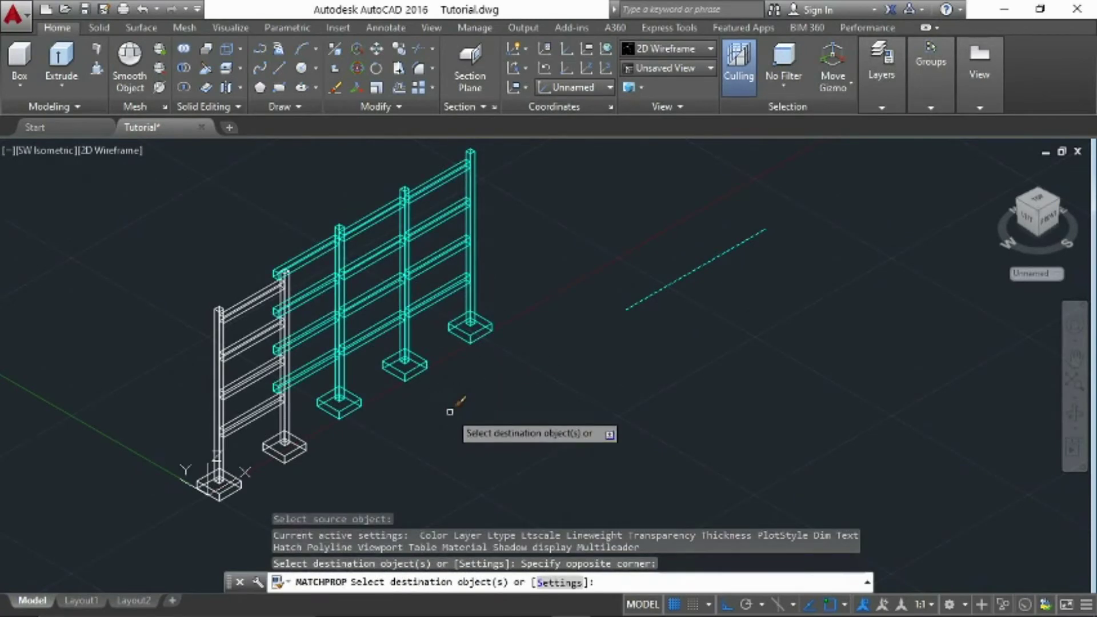
{"action": "key", "text": "Return"}
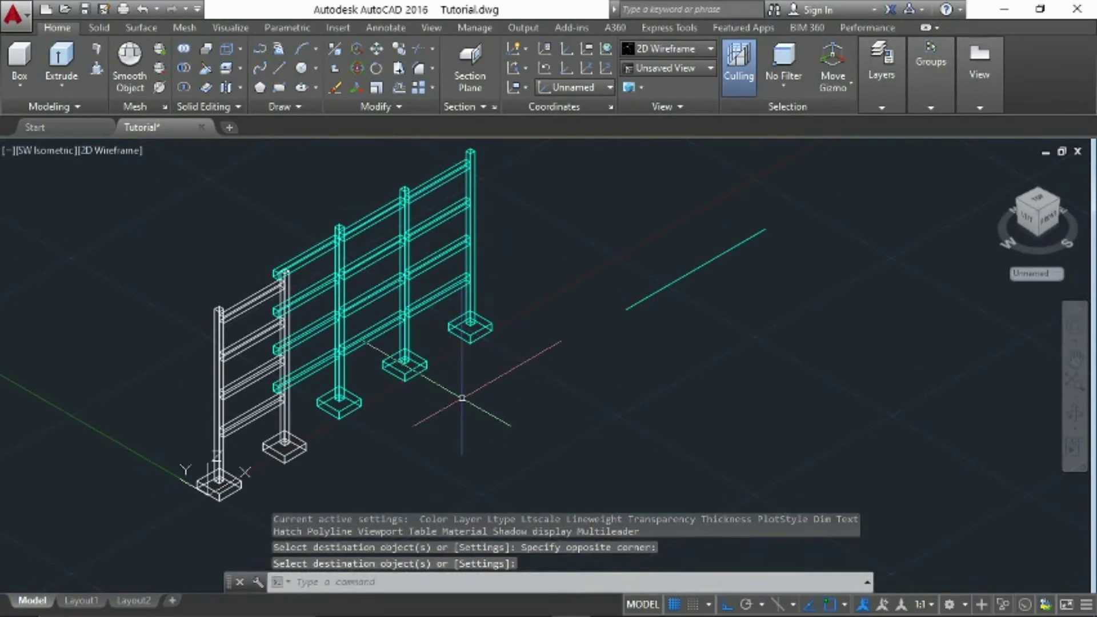
Step: Make layer 0 the current layer in the layer manager
{"action": "type", "text": "LA"}
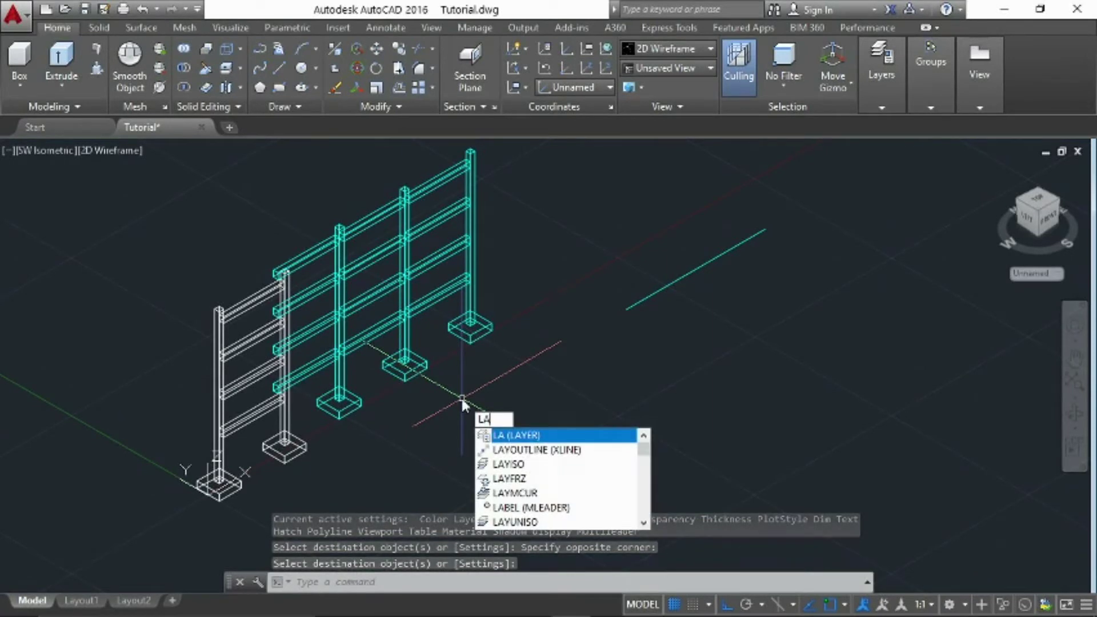
{"action": "key", "text": "Return"}
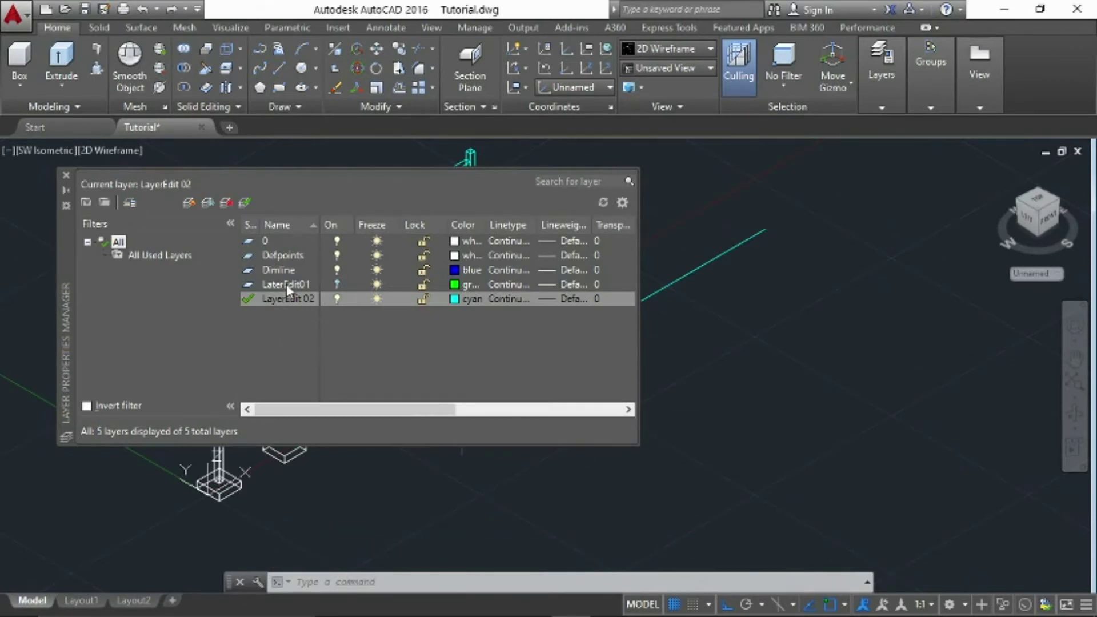
{"action": "left_click", "coordinate": [276, 242]}
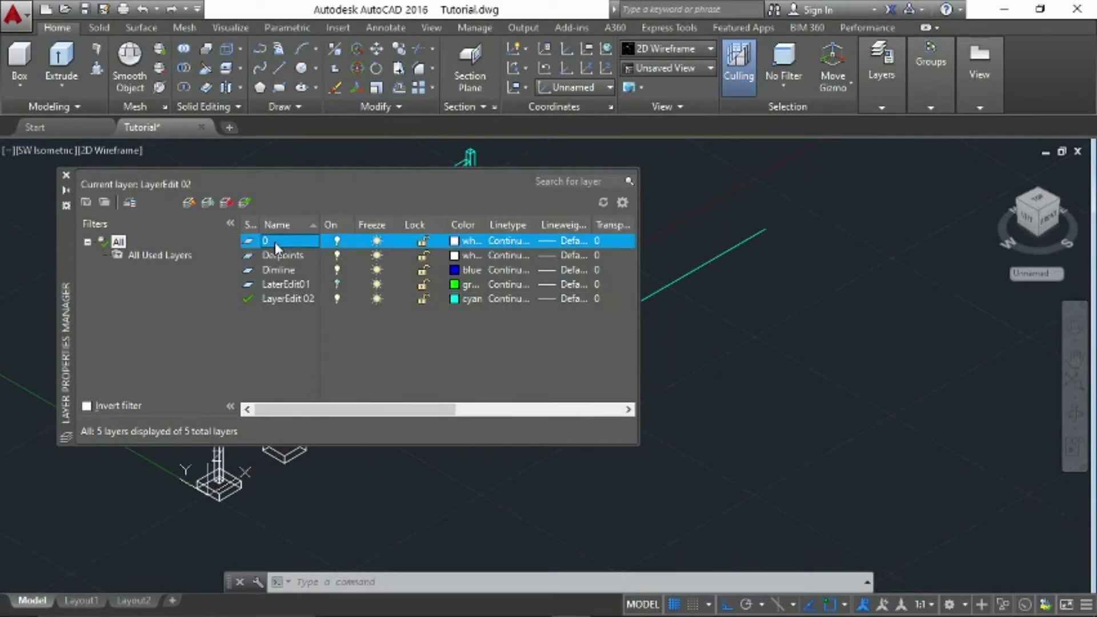
{"action": "double_click", "coordinate": [275, 242]}
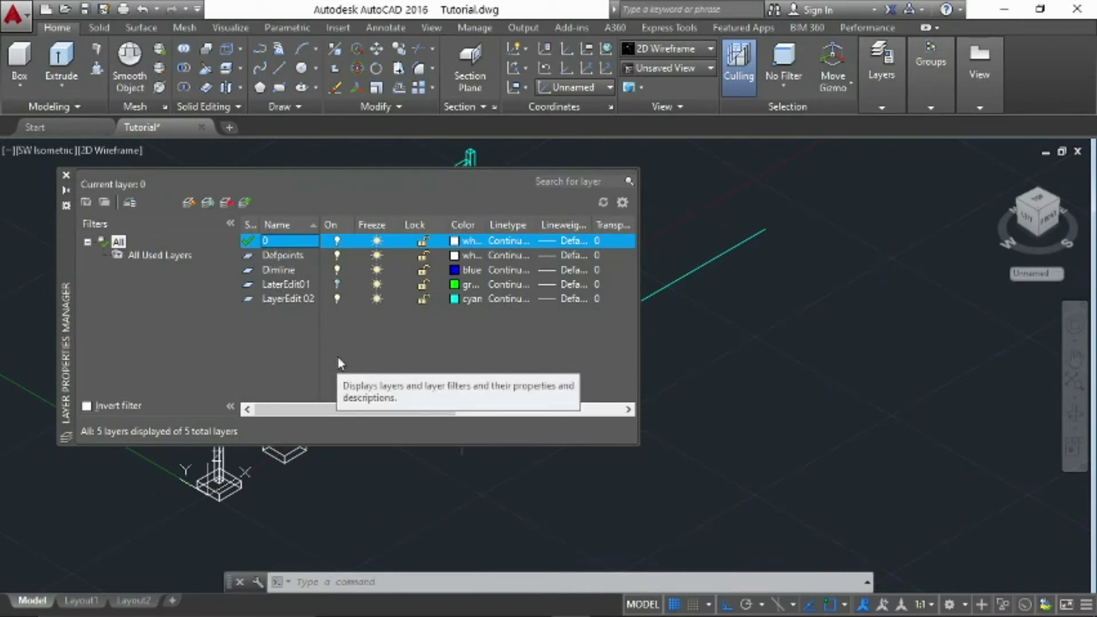
Step: Turn layer LaterEdit01 on and LayerEdit 02 off, and close the layer manager
{"action": "left_click", "coordinate": [338, 283]}
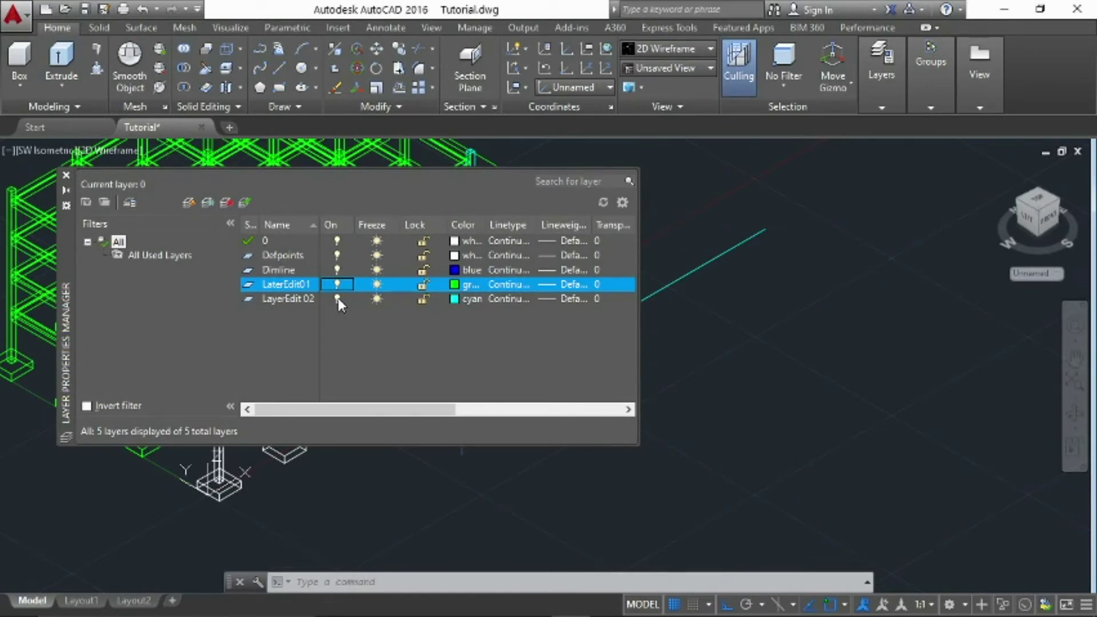
{"action": "left_click", "coordinate": [337, 298]}
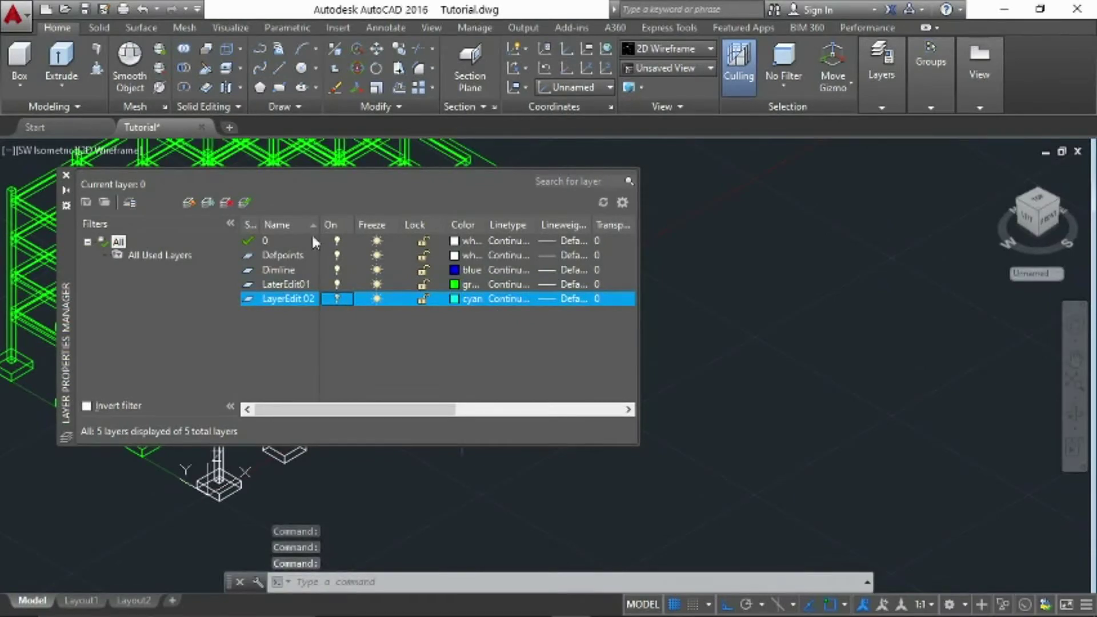
{"action": "left_click", "coordinate": [66, 175]}
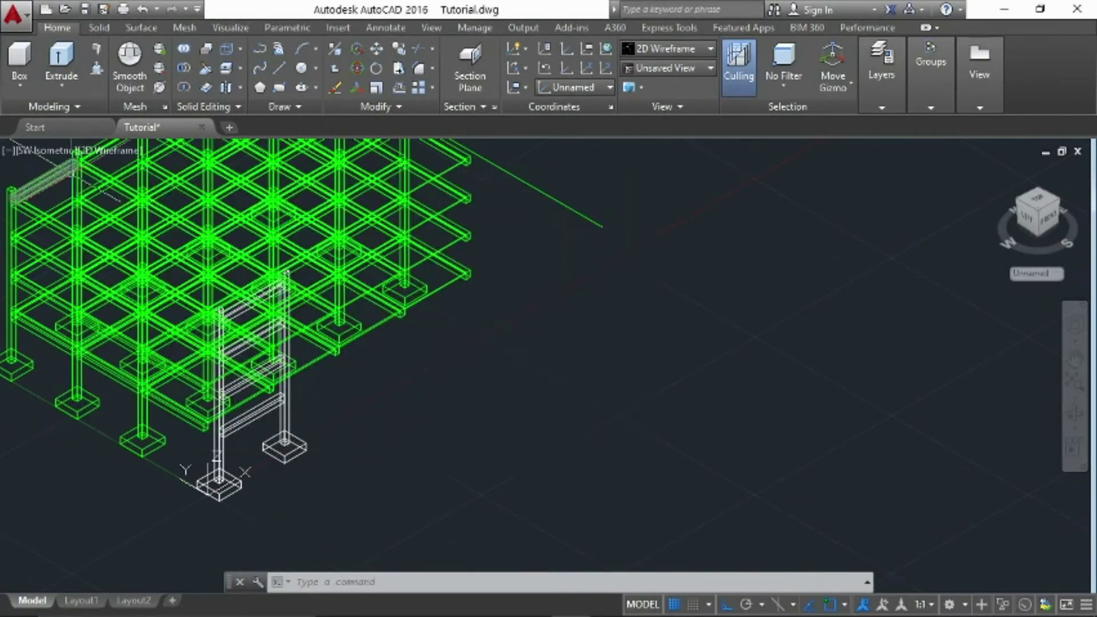
Step: Switch to the Realistic visual style and Presspull the second-from-top green beam's end face by 1 toward the moved bay's corner column
{"action": "scroll", "coordinate": [232, 360], "scroll_direction": "up", "scroll_amount": 5}
{"action": "scroll", "coordinate": [232, 360], "scroll_direction": "down", "scroll_amount": 5}
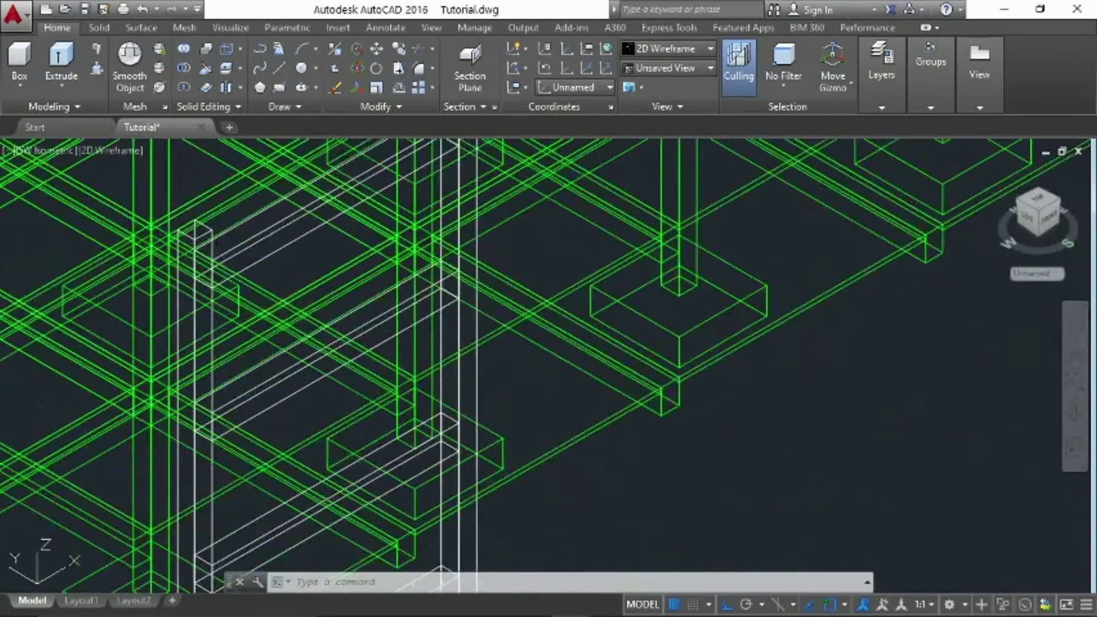
{"action": "middle_click_drag", "start_coordinate": [320, 246], "coordinate": [378, 255]}
{"action": "scroll", "coordinate": [377, 254], "scroll_direction": "down", "scroll_amount": 3}
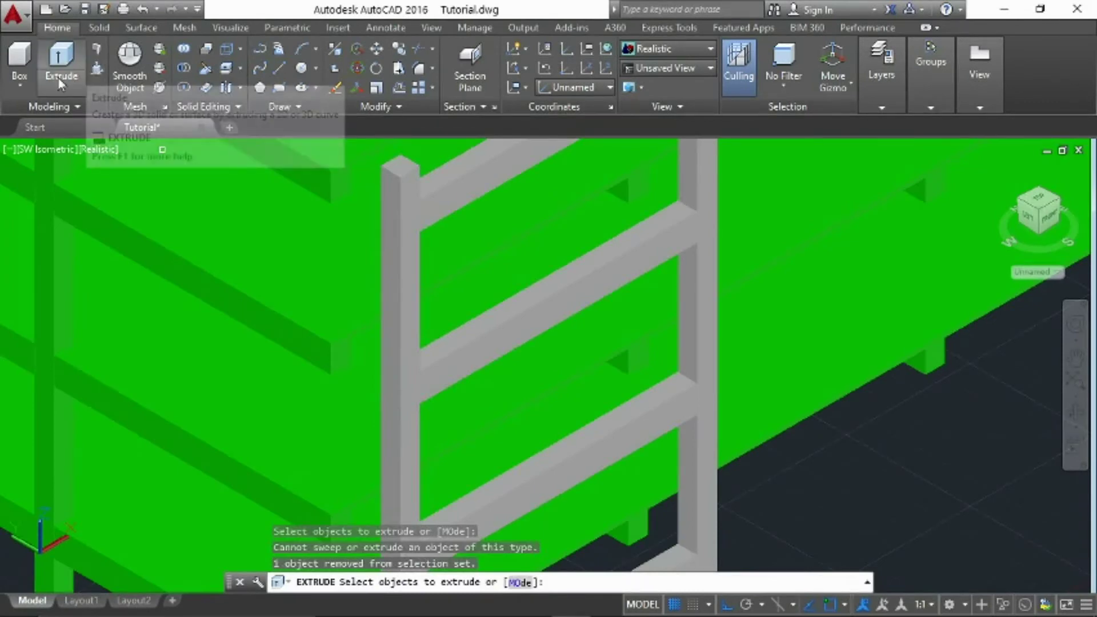
{"action": "left_click", "coordinate": [99, 69]}
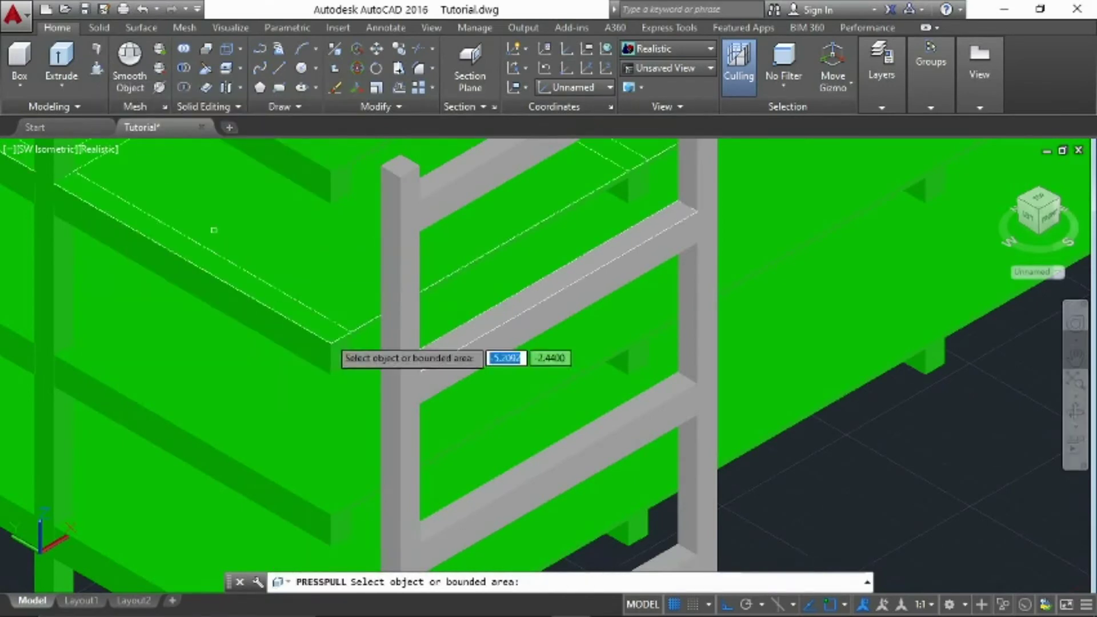
{"action": "left_click", "coordinate": [339, 355]}
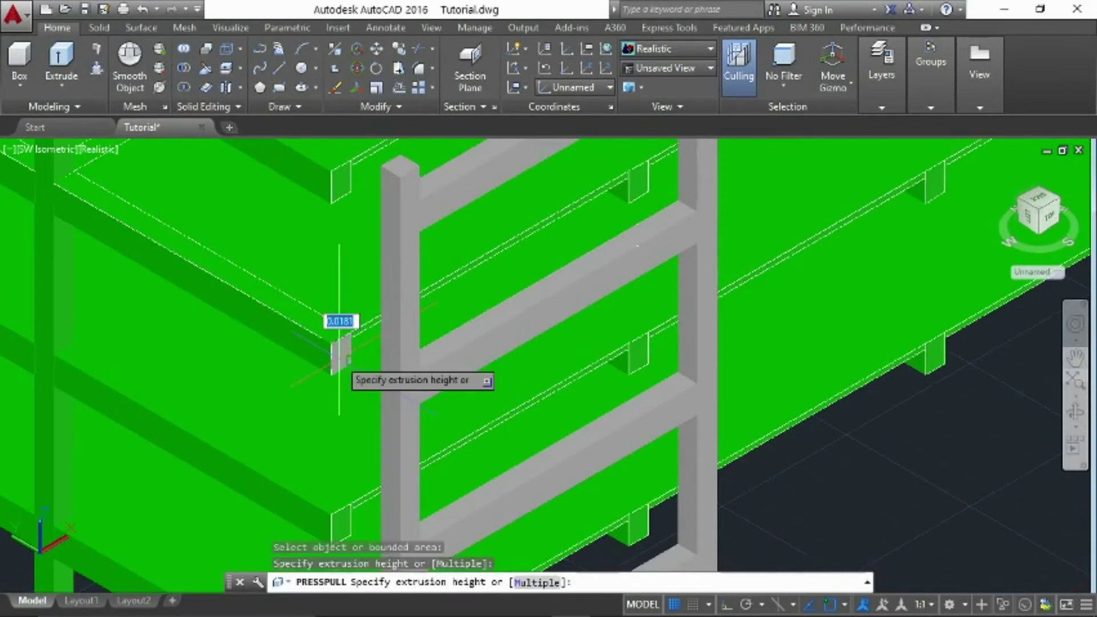
{"action": "key", "text": "Return"}
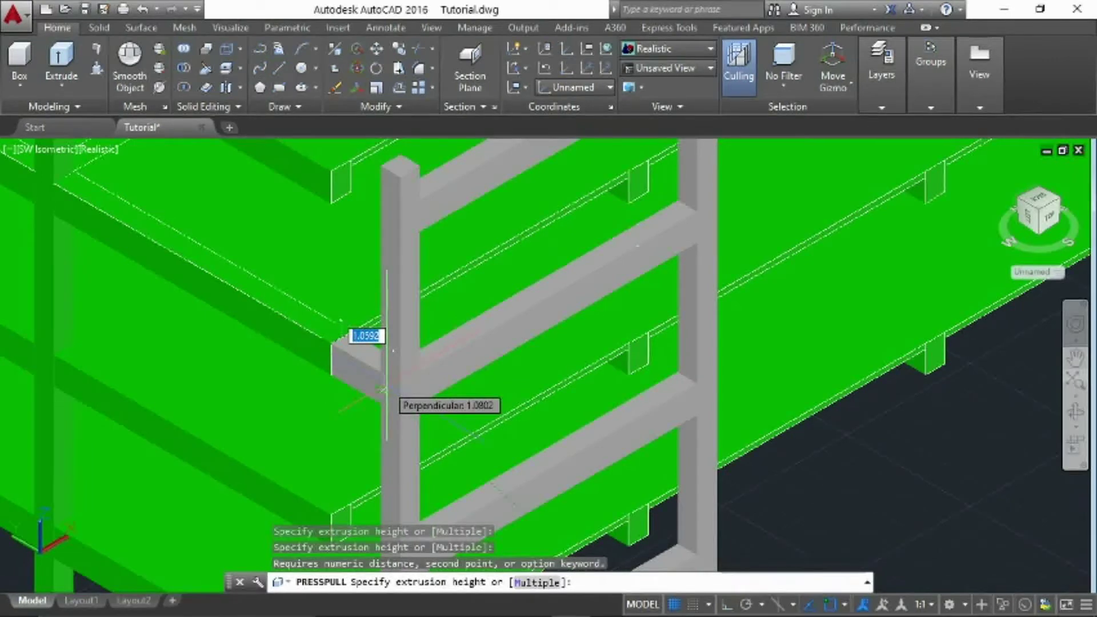
{"action": "type", "text": "1"}
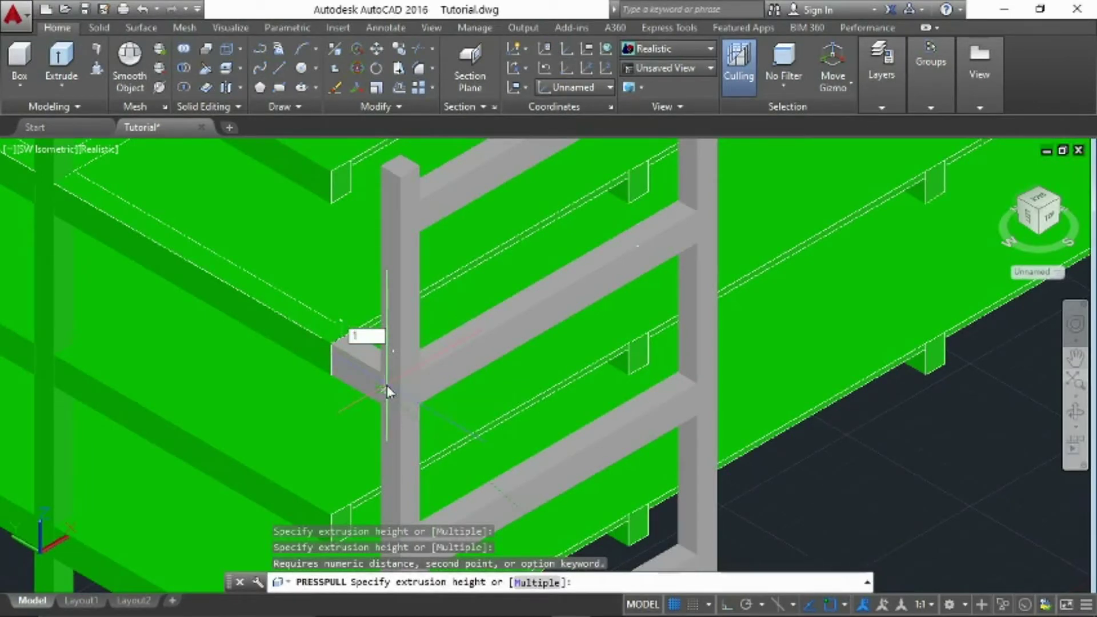
{"action": "key", "text": "Return"}
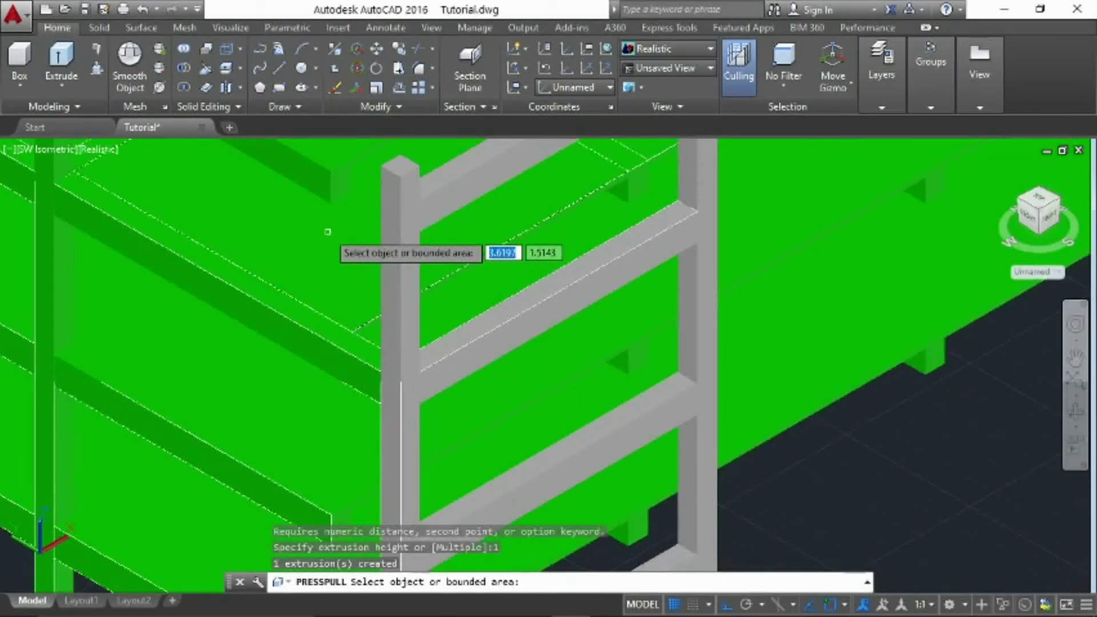
Step: Presspull the end face of the top green beam by 1 toward the moved bay's corner column
{"action": "left_click", "coordinate": [339, 186]}
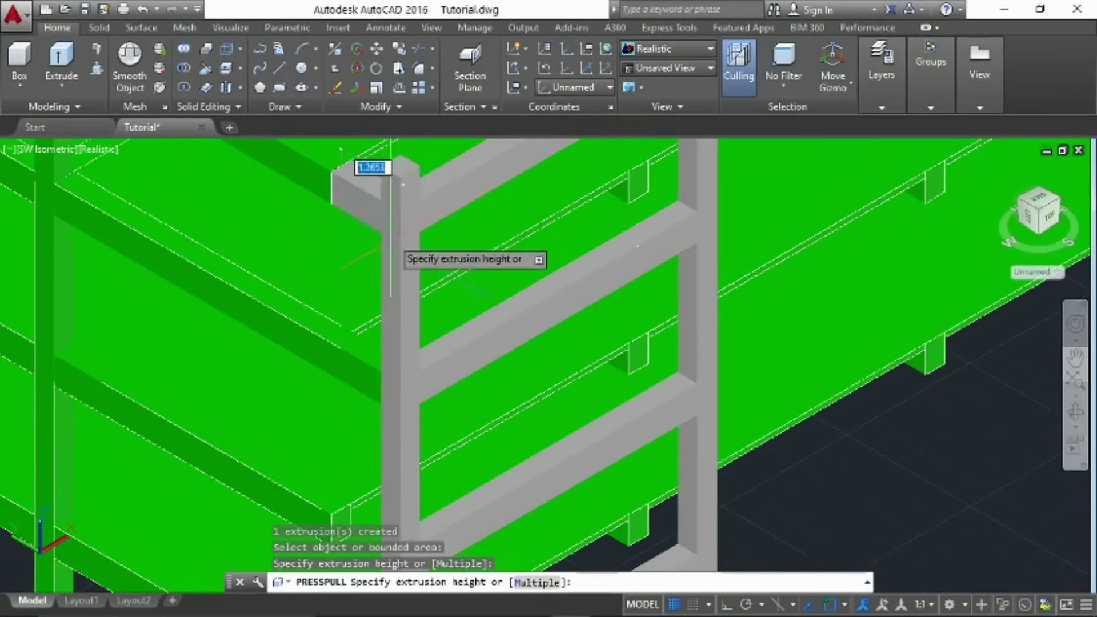
{"action": "type", "text": "1"}
{"action": "key", "text": "Return"}
Step: Presspull the top slab's narrow edge face by 1 toward the moved bay's top beam
{"action": "scroll", "coordinate": [368, 389], "scroll_direction": "down", "scroll_amount": 2}
{"action": "middle_click_drag", "start_coordinate": [368, 389], "coordinate": [477, 443]}
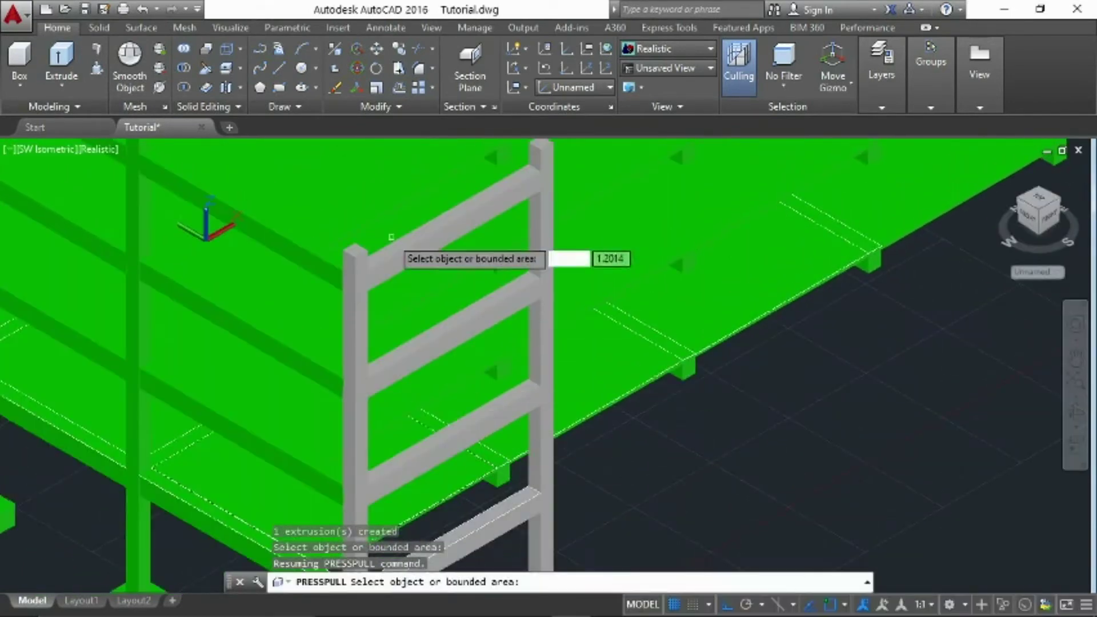
{"action": "middle_click_drag", "start_coordinate": [387, 225], "coordinate": [386, 214]}
{"action": "scroll", "coordinate": [386, 213], "scroll_direction": "up", "scroll_amount": 3}
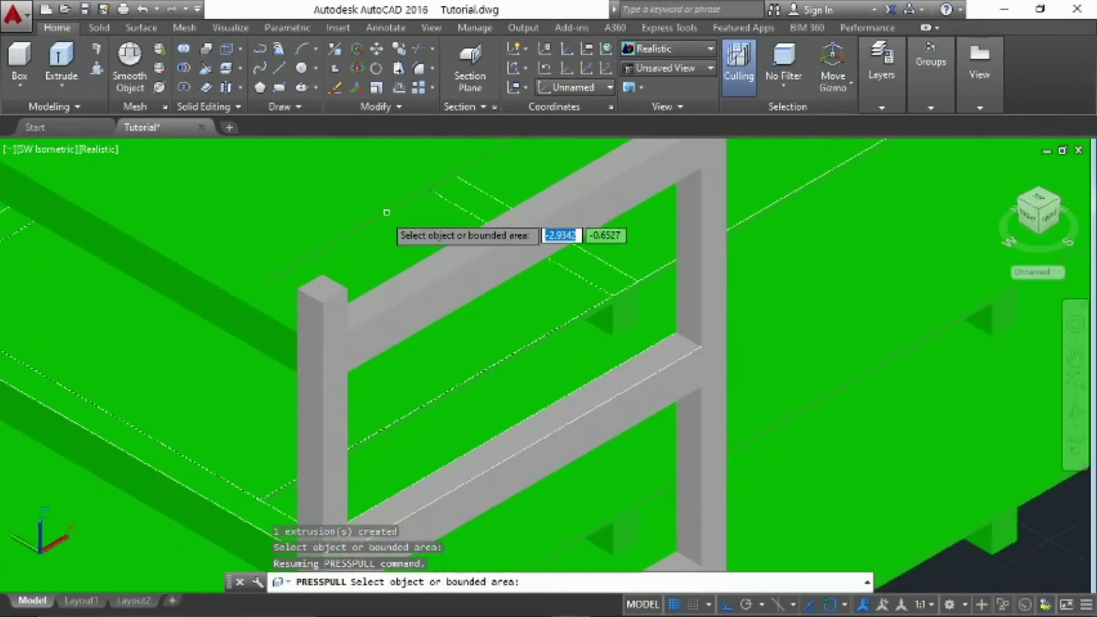
{"action": "scroll", "coordinate": [386, 213], "scroll_direction": "up", "scroll_amount": 4}
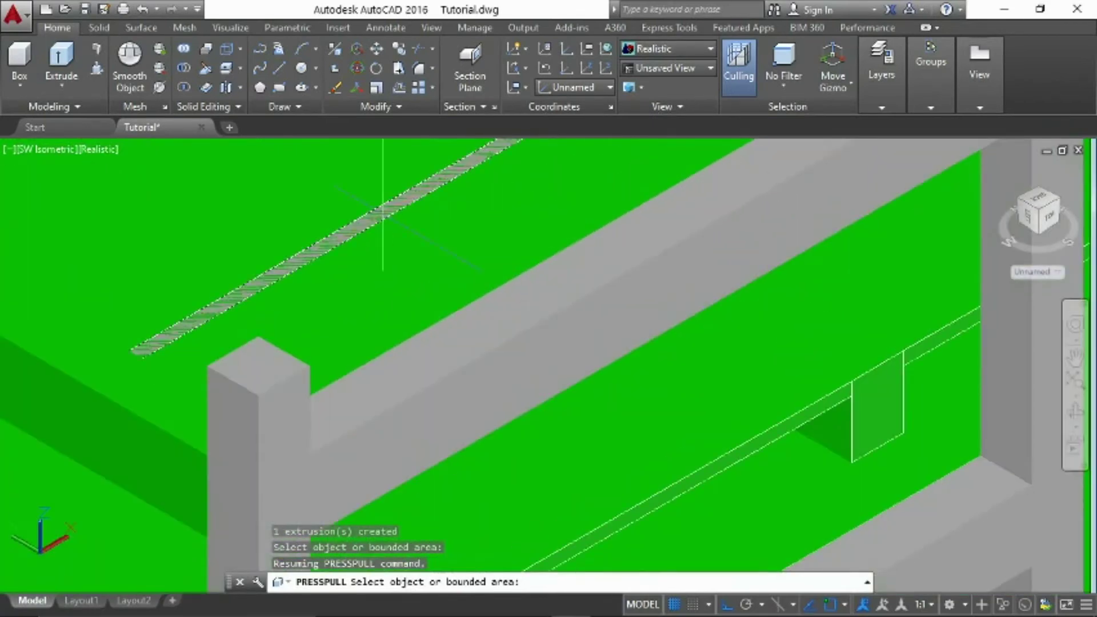
{"action": "left_click", "coordinate": [383, 212]}
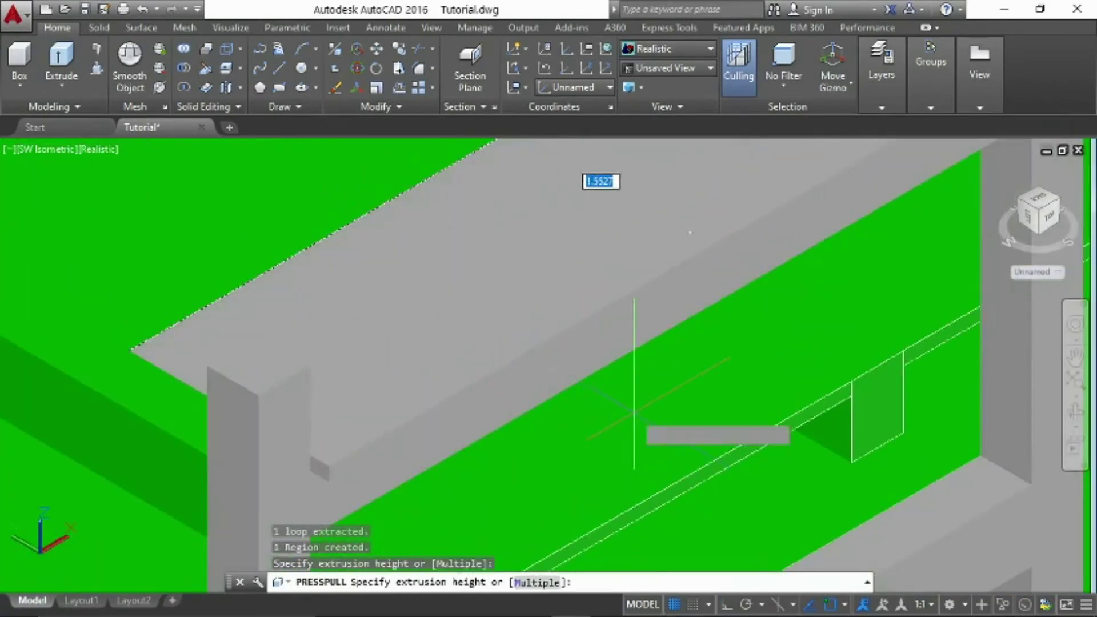
{"action": "scroll", "coordinate": [637, 415], "scroll_direction": "down", "scroll_amount": 4}
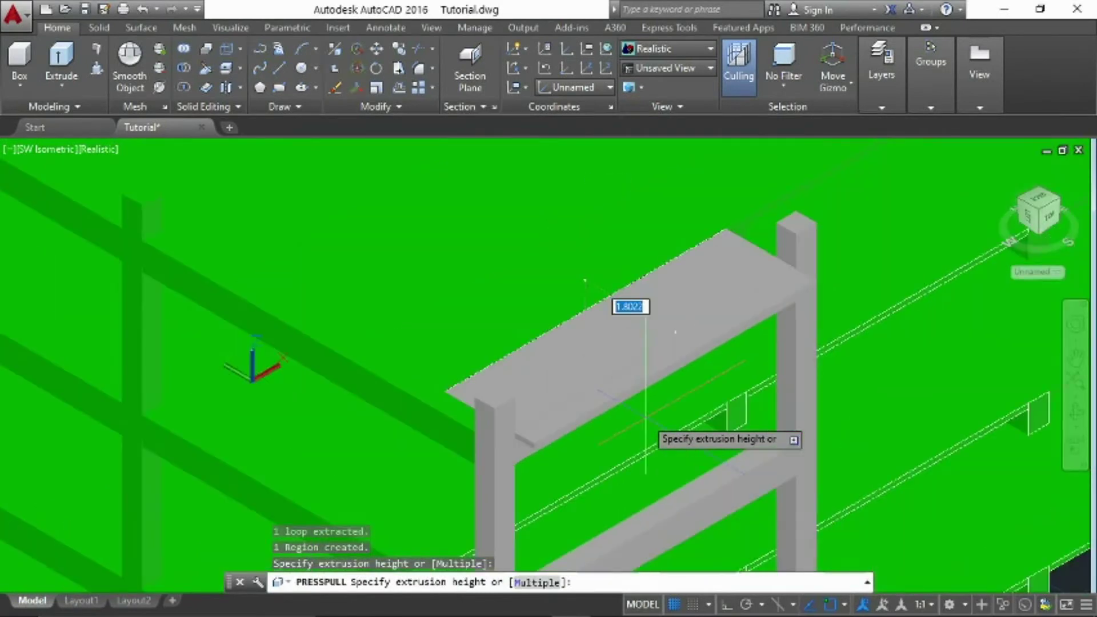
{"action": "type", "text": "1"}
{"action": "key", "text": "Return"}
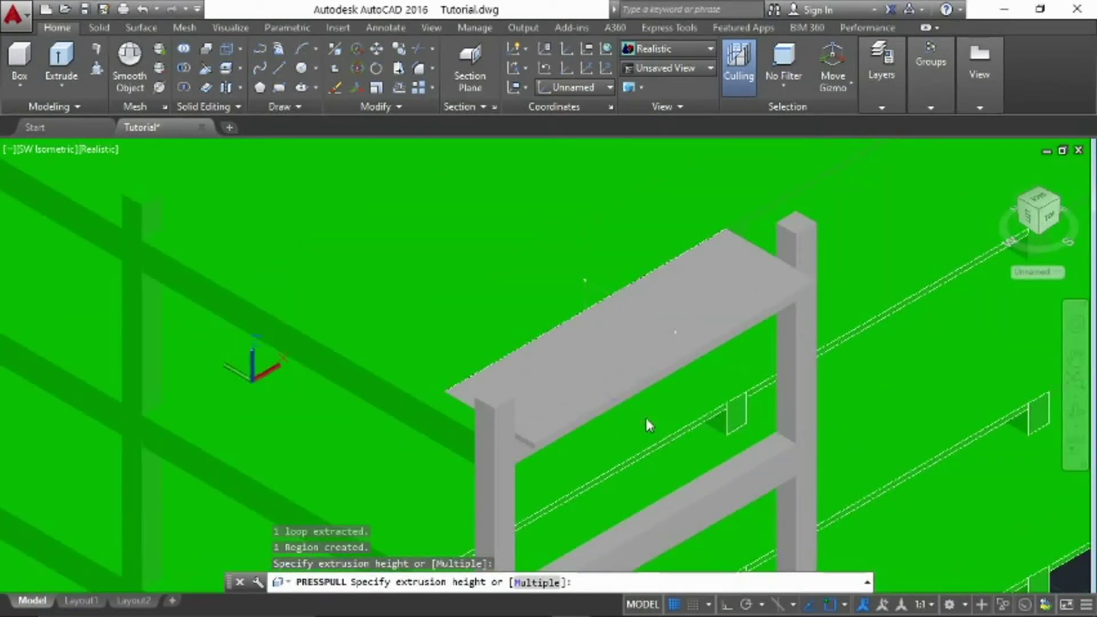
Step: Presspull the narrow edge face of the second-from-top slab by 1 toward the moved bay
{"action": "scroll", "coordinate": [646, 420], "scroll_direction": "down", "scroll_amount": 2}
{"action": "scroll", "coordinate": [635, 474], "scroll_direction": "up", "scroll_amount": 5}
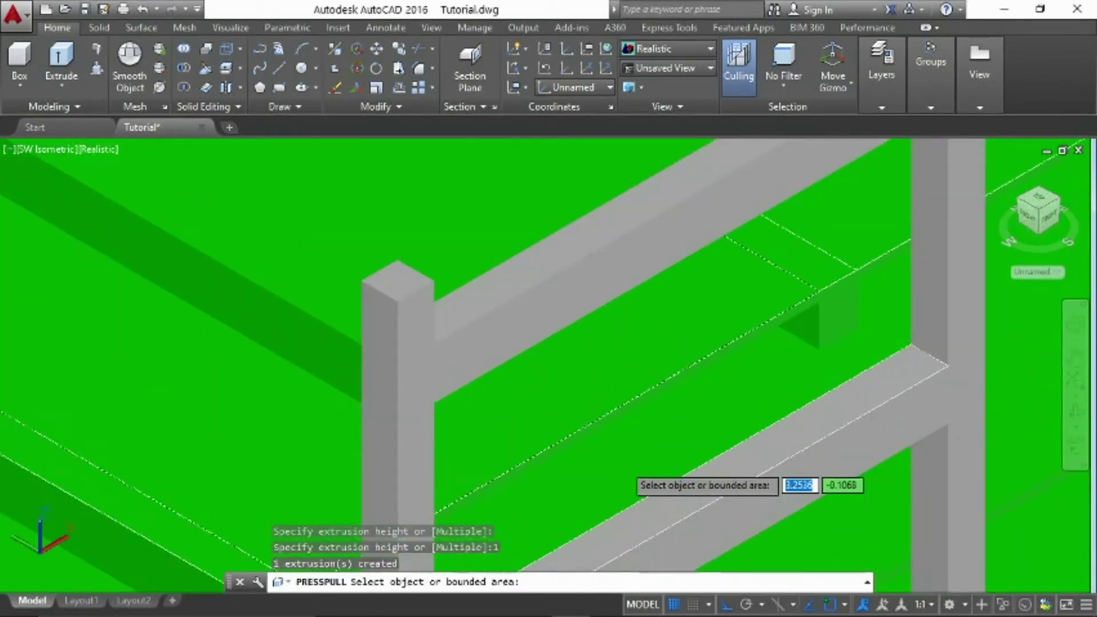
{"action": "scroll", "coordinate": [632, 470], "scroll_direction": "up", "scroll_amount": 1}
{"action": "scroll", "coordinate": [590, 441], "scroll_direction": "up", "scroll_amount": 4}
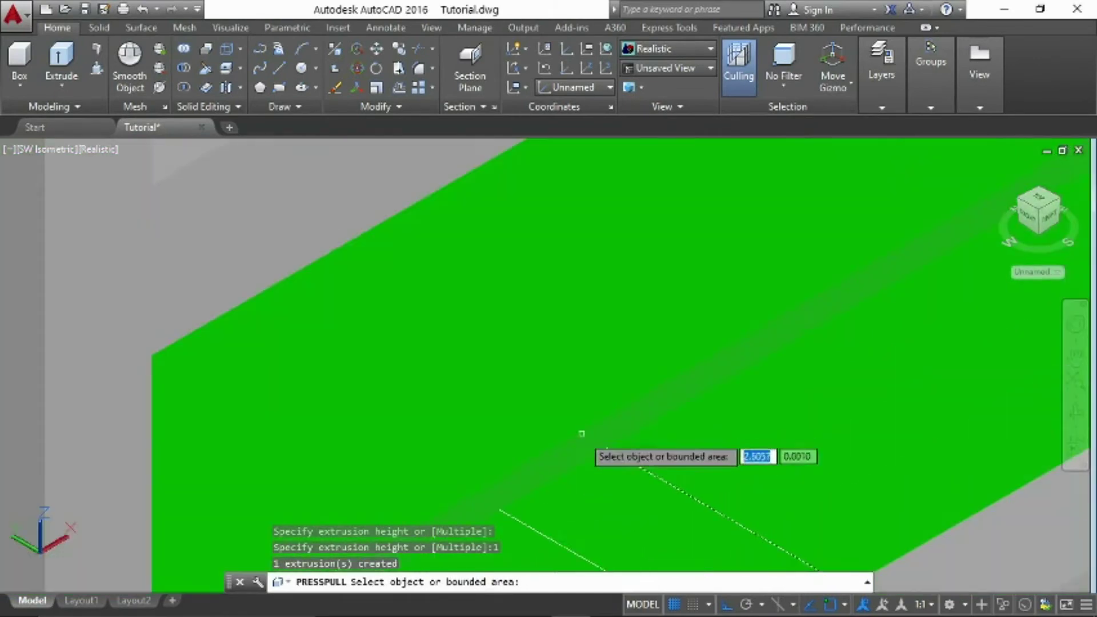
{"action": "scroll", "coordinate": [592, 448], "scroll_direction": "down", "scroll_amount": 3}
{"action": "left_click", "coordinate": [591, 448]}
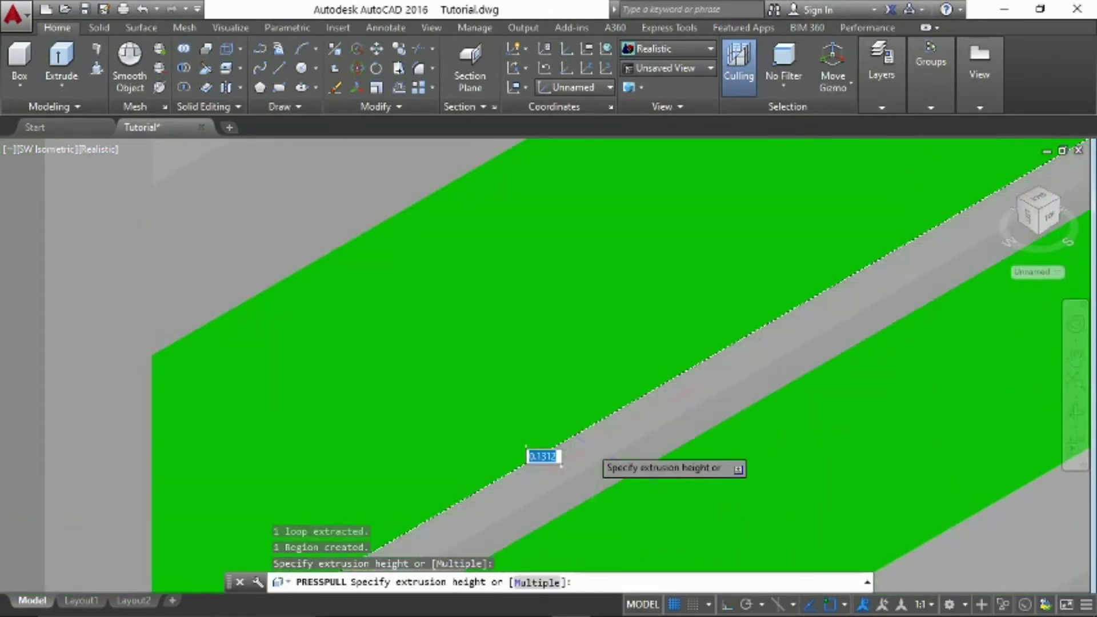
{"action": "scroll", "coordinate": [591, 449], "scroll_direction": "down", "scroll_amount": 2}
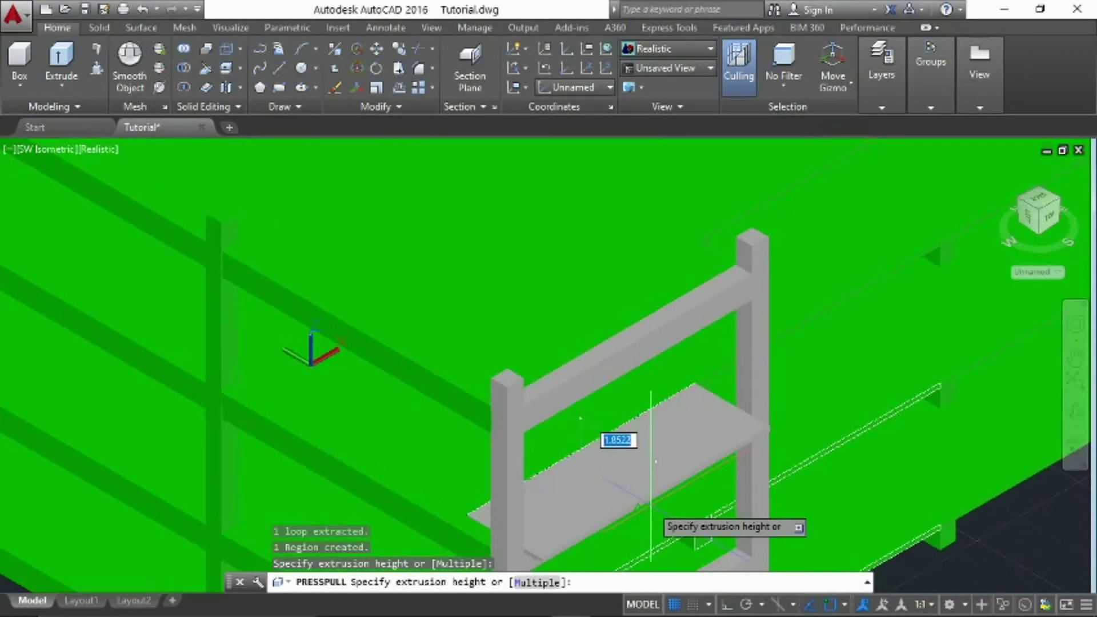
{"action": "type", "text": "1"}
{"action": "key", "text": "Return"}
Step: Presspull the end face of the lowest green beam behind the moved bay's eastern column by 1, and view the frame from the top
{"action": "scroll", "coordinate": [480, 458], "scroll_direction": "up", "scroll_amount": 5}
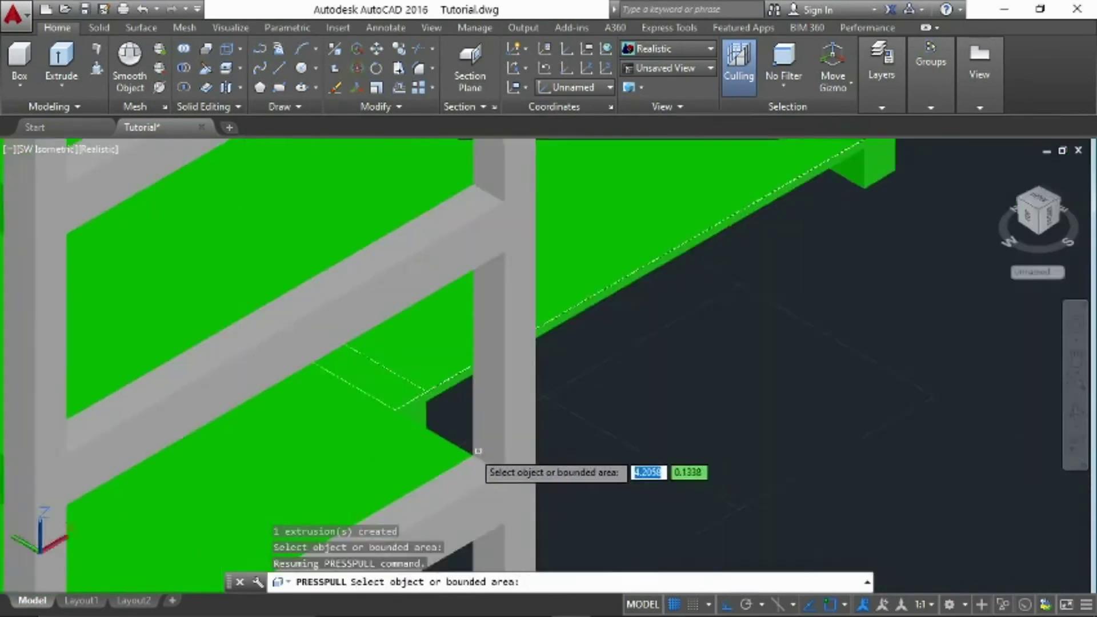
{"action": "left_click", "coordinate": [389, 399]}
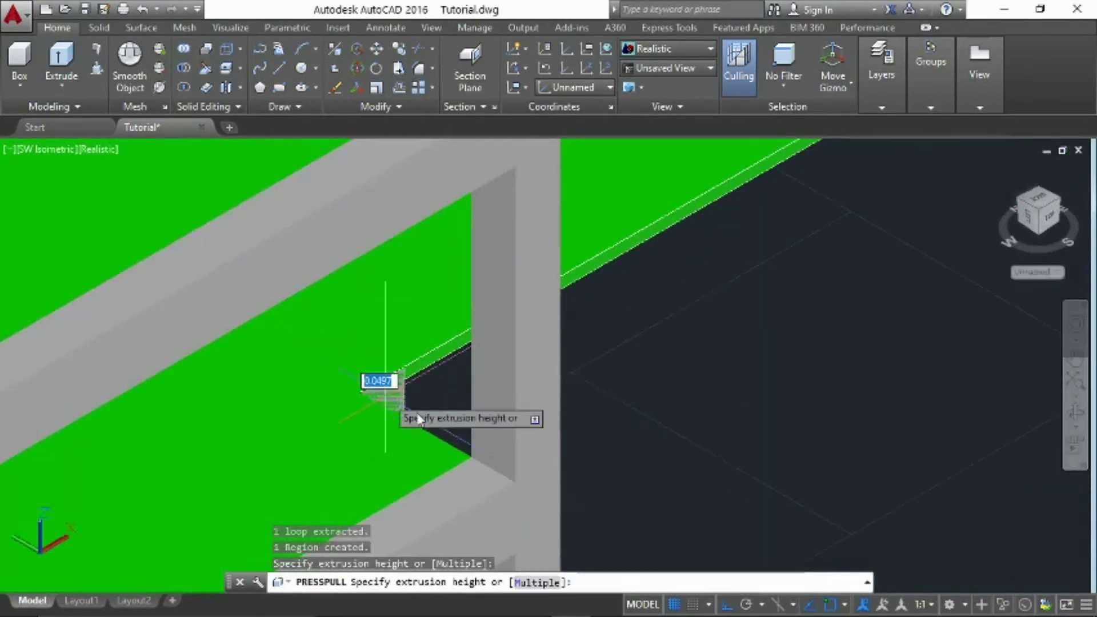
{"action": "type", "text": "1"}
{"action": "key", "text": "Return"}
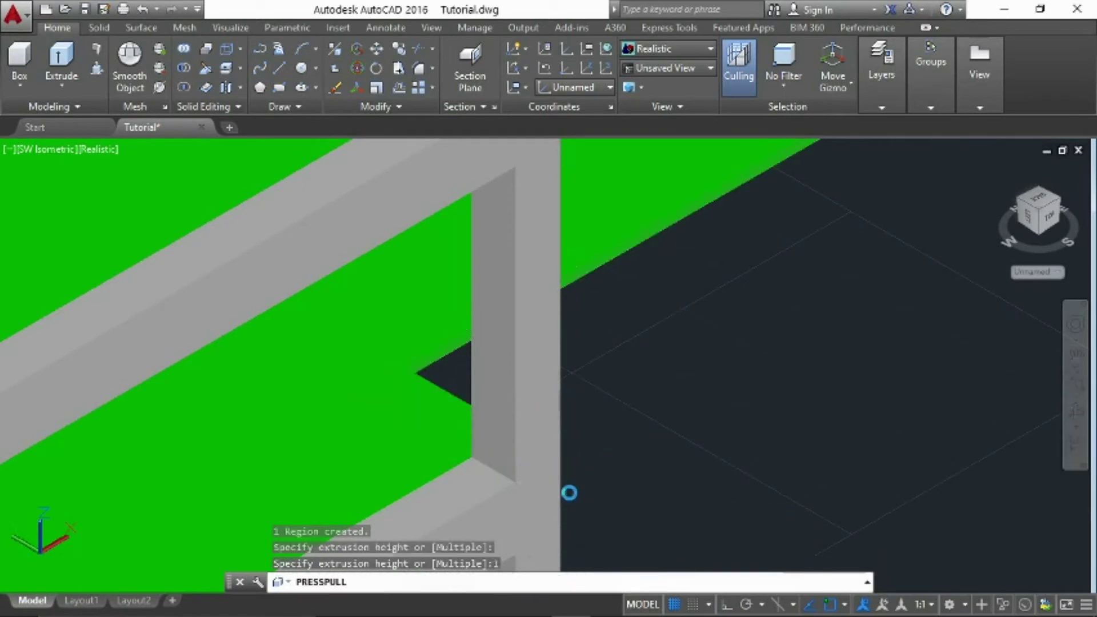
{"action": "scroll", "coordinate": [571, 495], "scroll_direction": "down", "scroll_amount": 5}
{"action": "key", "text": "Return"}
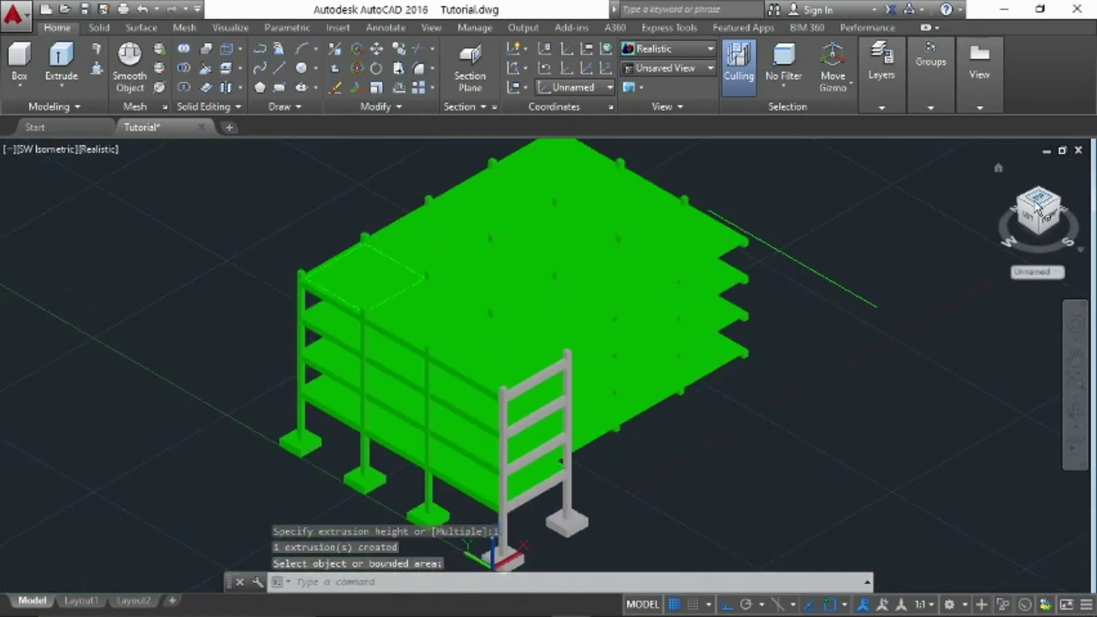
{"action": "left_click", "coordinate": [1047, 203]}
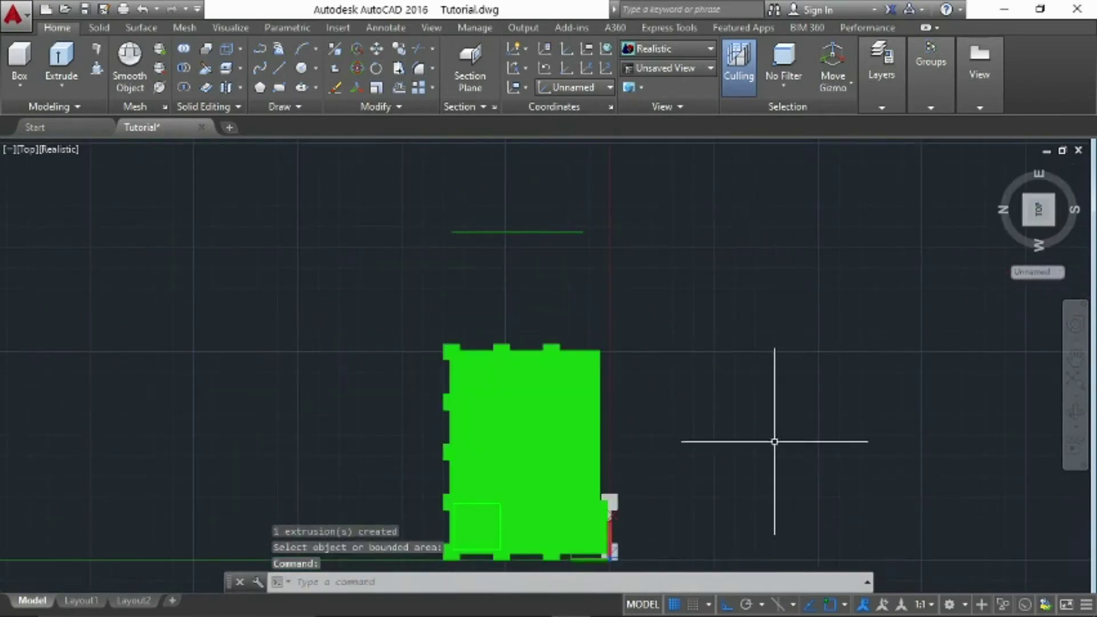
Step: Examine the joint between the green slabs and the moved grey bay from the top and from the SW isometric view
{"action": "scroll", "coordinate": [618, 512], "scroll_direction": "up", "scroll_amount": 7}
{"action": "left_click_drag", "start_coordinate": [585, 482], "coordinate": [590, 306]}
{"action": "key", "text": "Escape"}
{"action": "scroll", "coordinate": [540, 295], "scroll_direction": "up", "scroll_amount": 2}
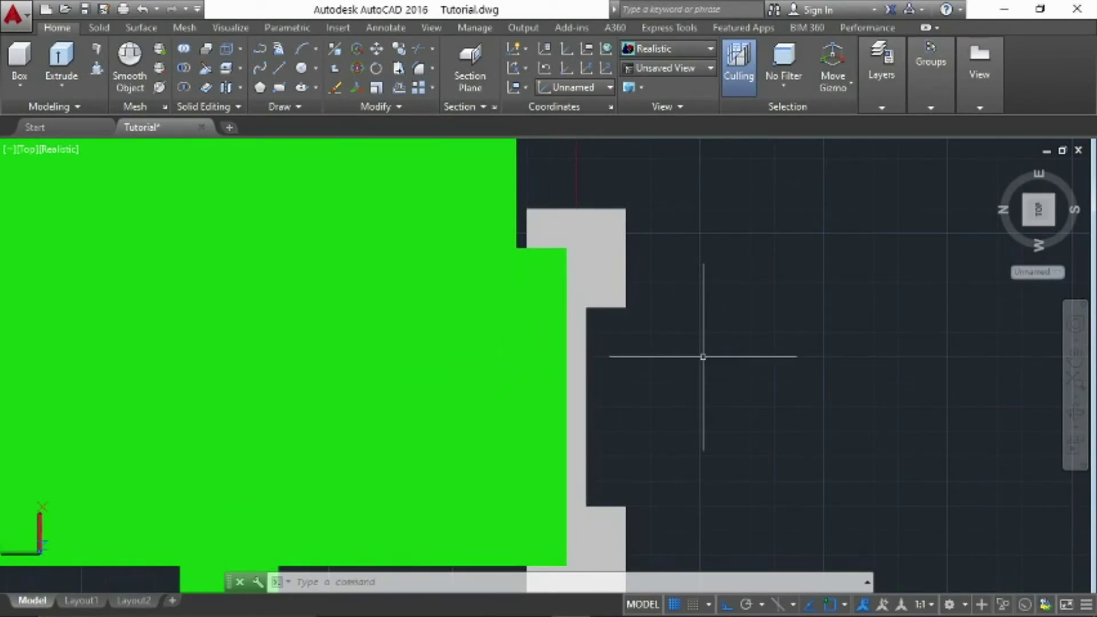
{"action": "left_click", "coordinate": [1055, 230]}
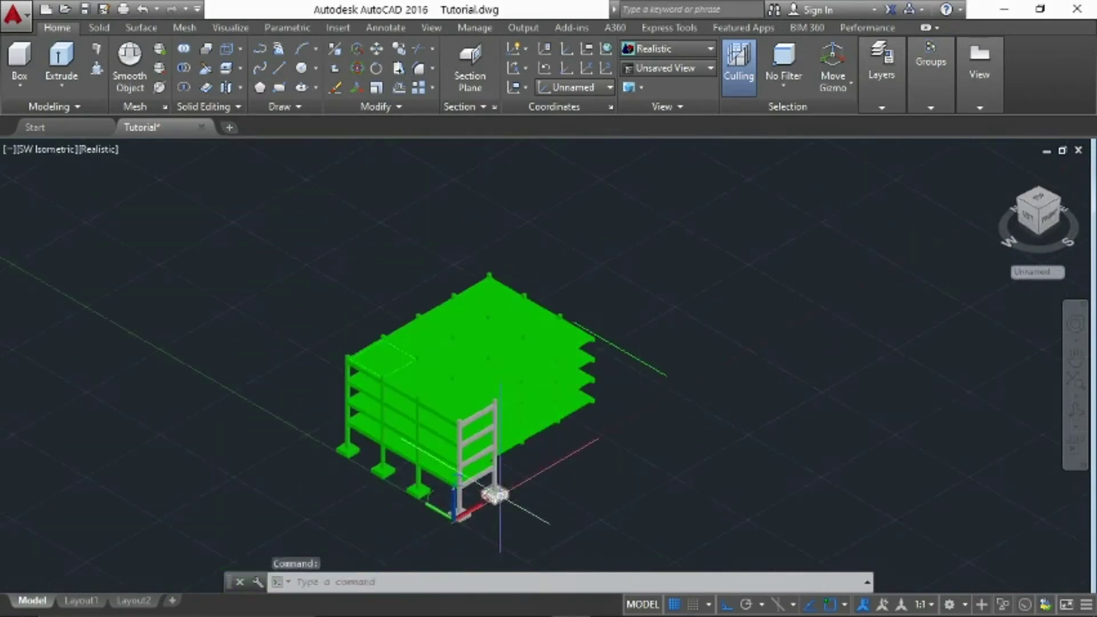
{"action": "scroll", "coordinate": [532, 445], "scroll_direction": "up", "scroll_amount": 3}
{"action": "middle_click_drag", "start_coordinate": [523, 447], "coordinate": [466, 454]}
{"action": "key", "text": "Escape"}
{"action": "scroll", "coordinate": [465, 448], "scroll_direction": "down", "scroll_amount": 3}
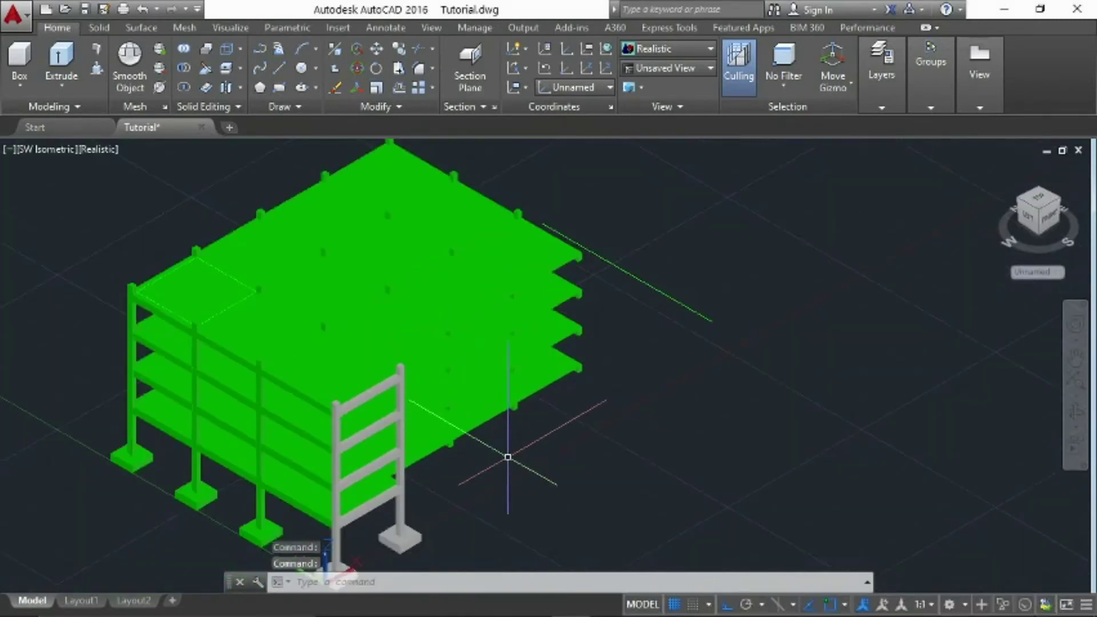
Step: Turn on the LayerEdit 02 layer to show the cyan frame beside the moved bay
{"action": "middle_click_drag", "start_coordinate": [511, 454], "coordinate": [492, 379]}
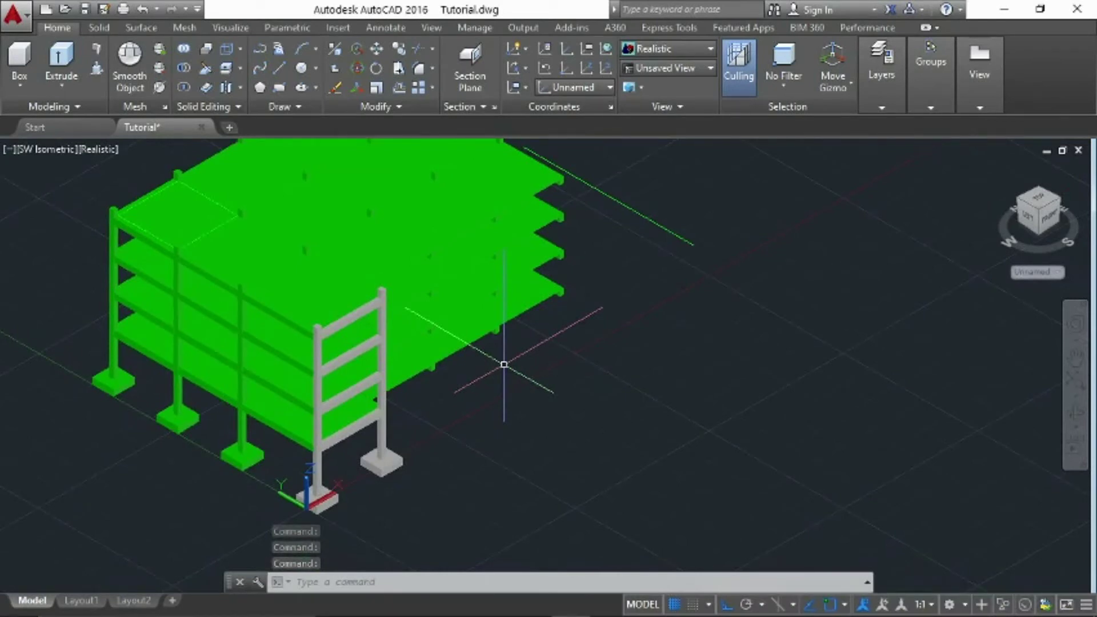
{"action": "type", "text": "LA"}
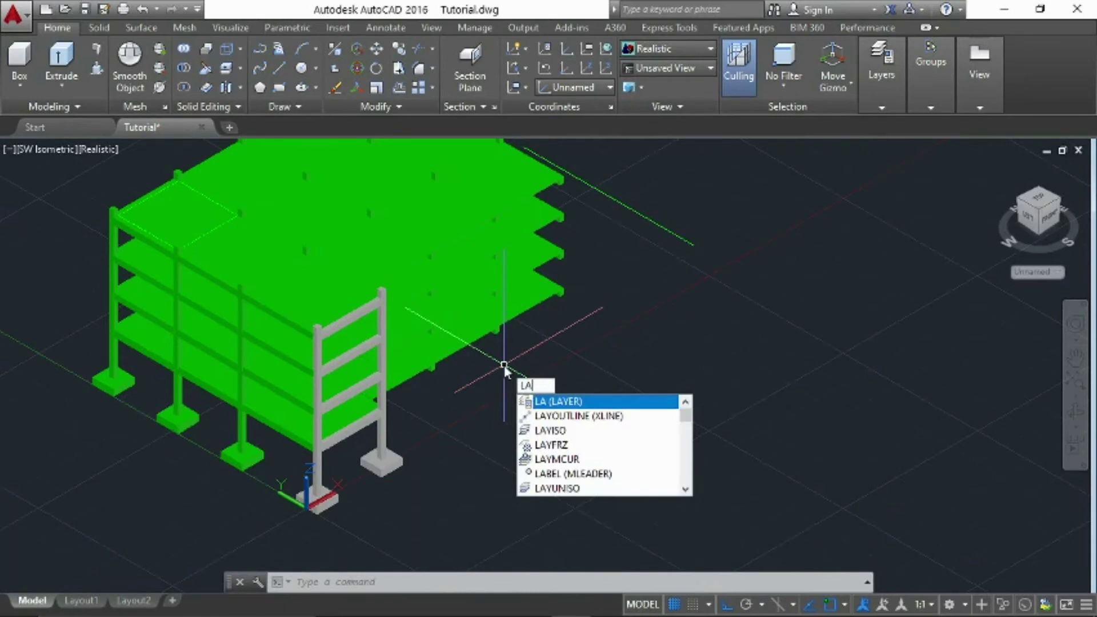
{"action": "key", "text": "Return"}
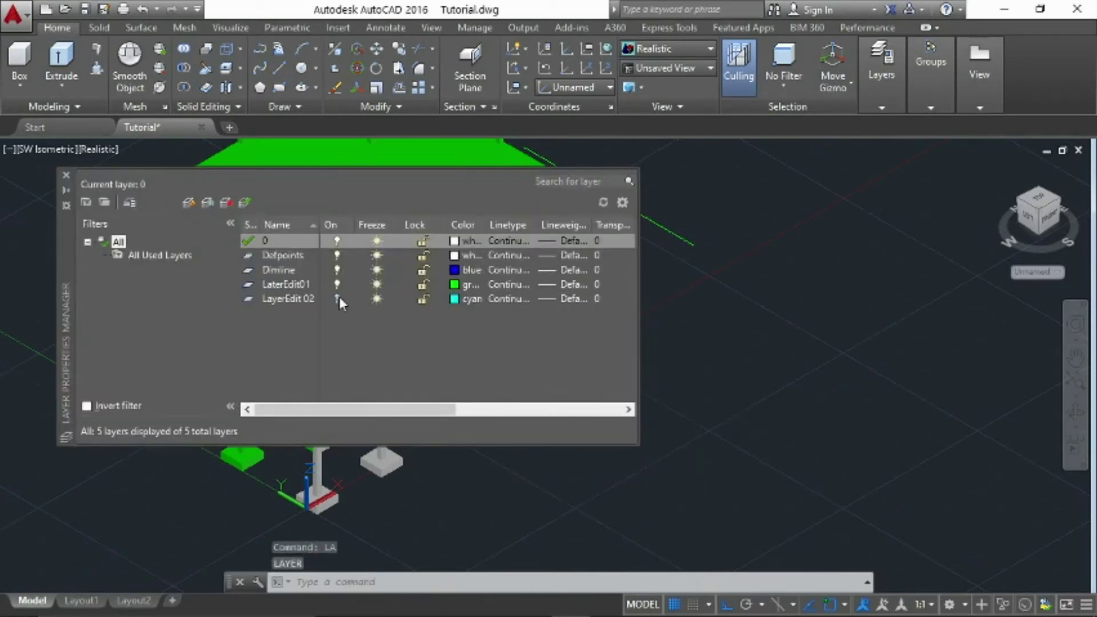
{"action": "left_click", "coordinate": [336, 299]}
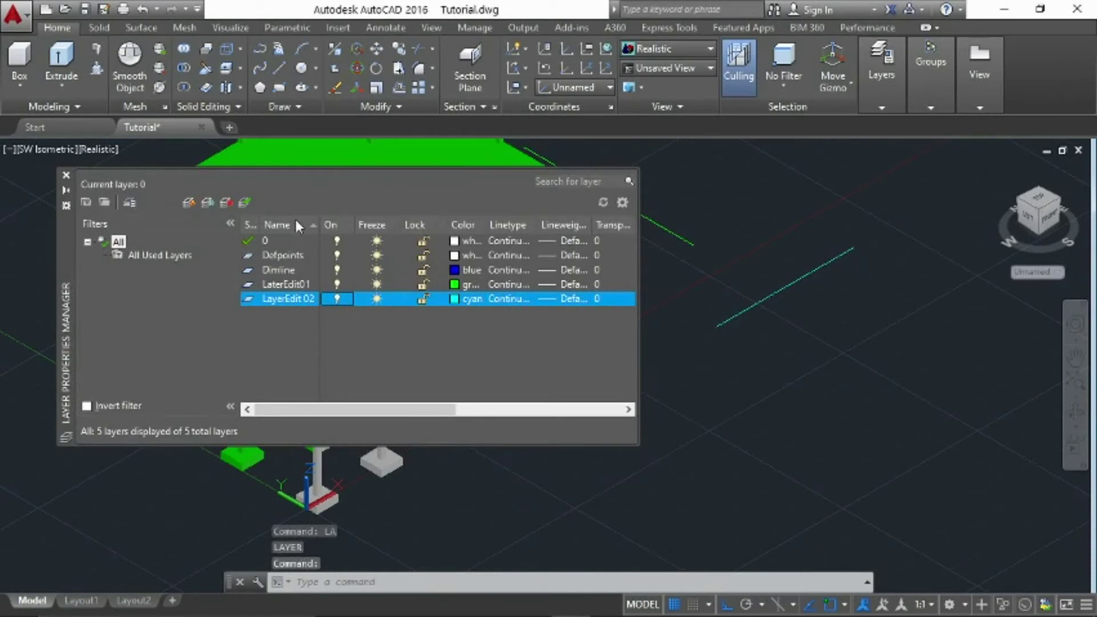
{"action": "left_click", "coordinate": [66, 179]}
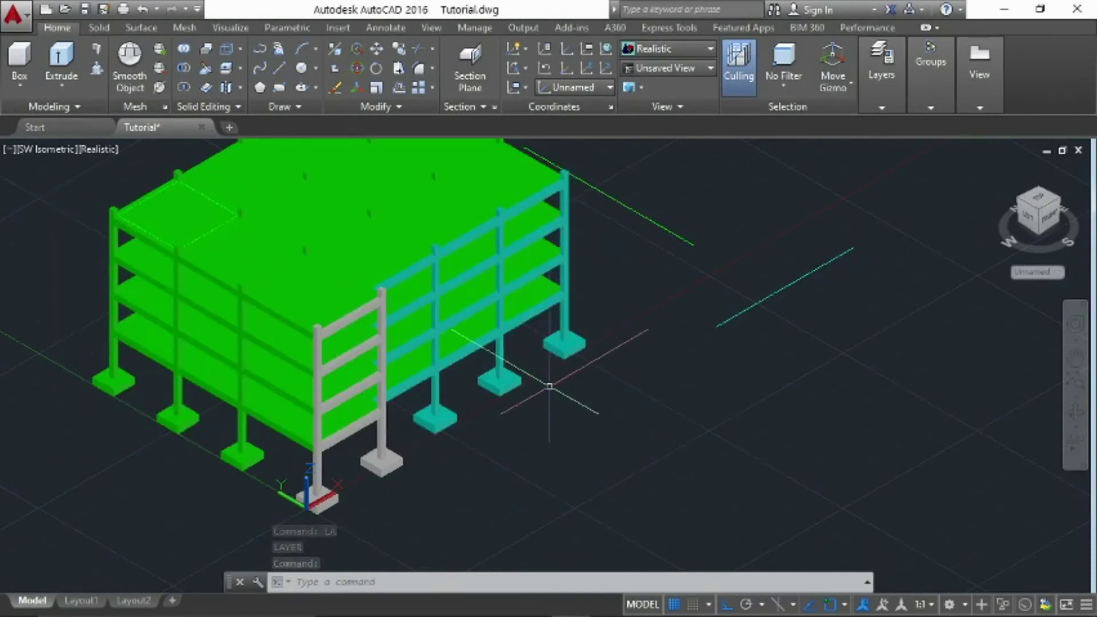
Step: Examine the cyan frame and its beam ends where they meet the moved grey bay
{"action": "scroll", "coordinate": [502, 395], "scroll_direction": "up", "scroll_amount": 3}
{"action": "scroll", "coordinate": [502, 394], "scroll_direction": "down", "scroll_amount": 5}
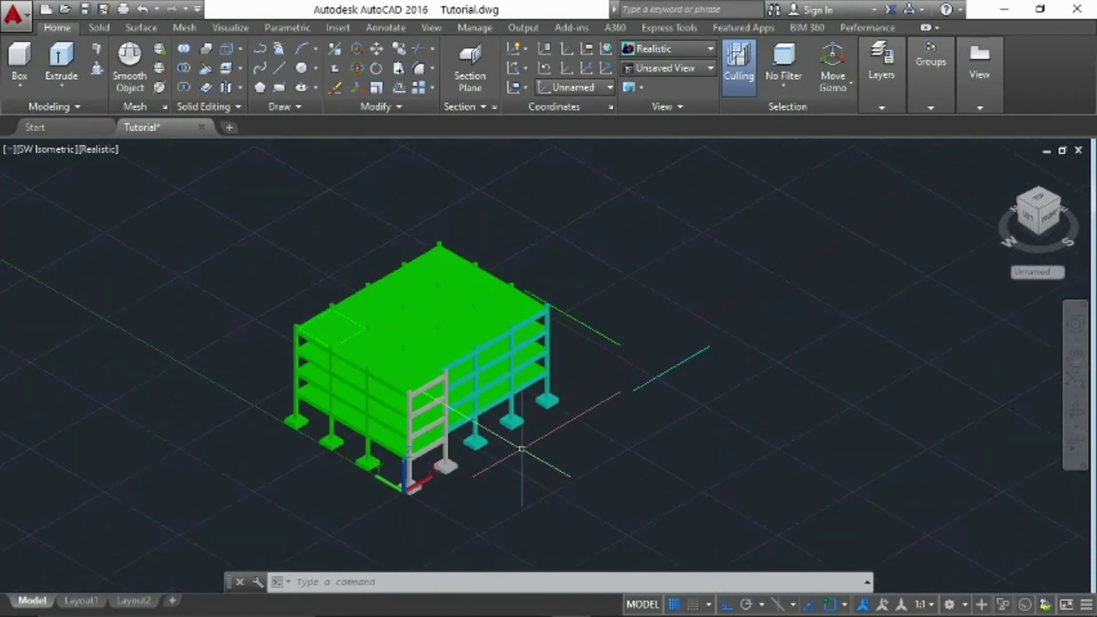
{"action": "scroll", "coordinate": [521, 449], "scroll_direction": "up", "scroll_amount": 2}
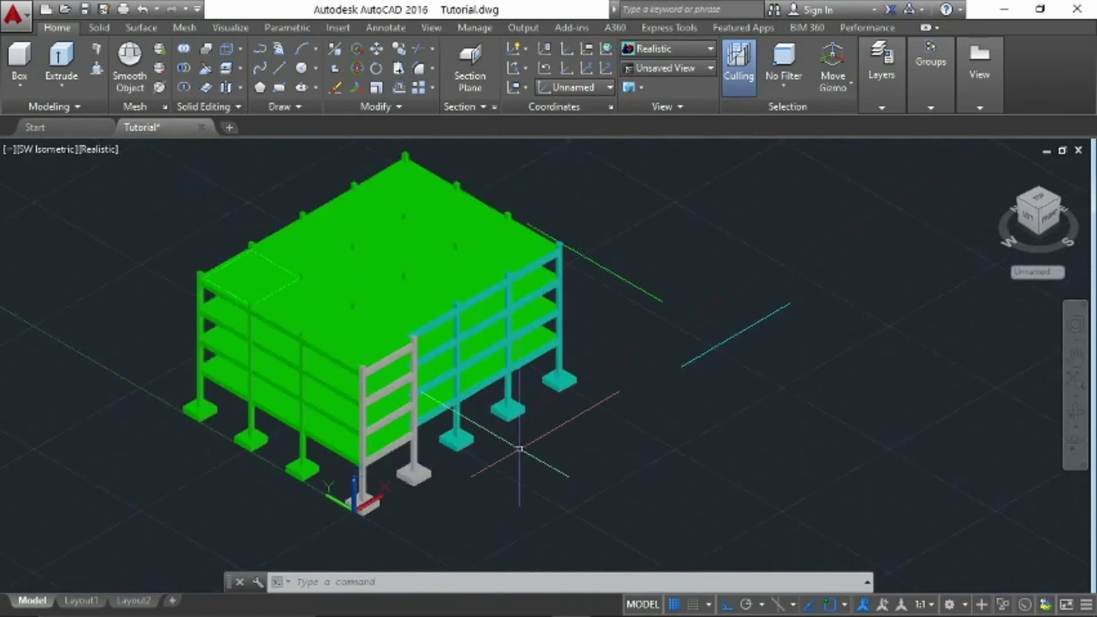
{"action": "scroll", "coordinate": [500, 398], "scroll_direction": "up", "scroll_amount": 2}
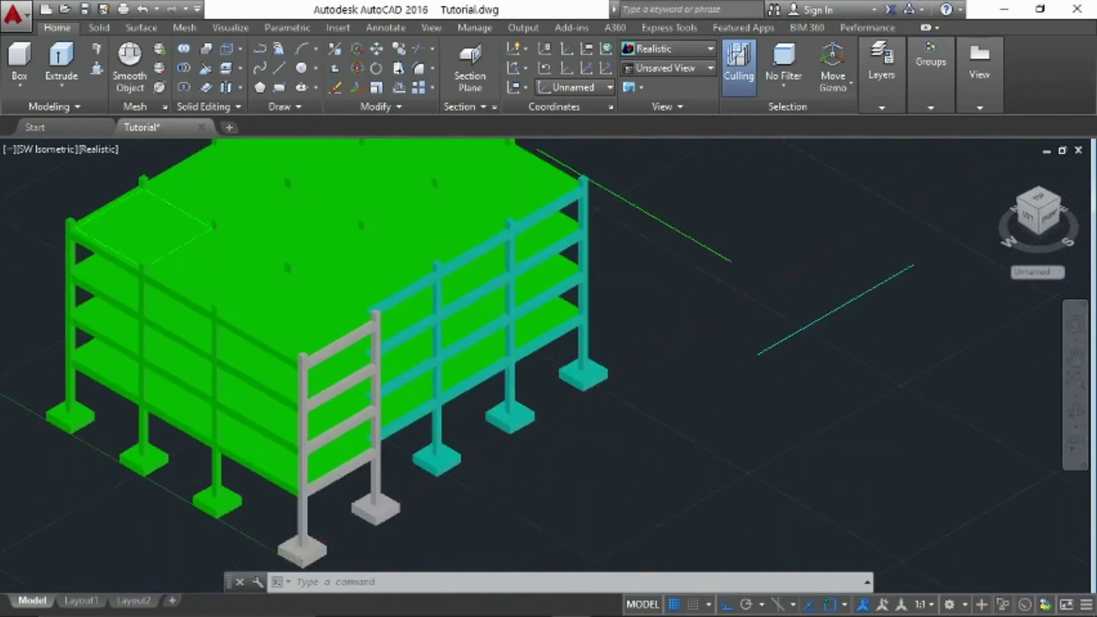
{"action": "scroll", "coordinate": [490, 411], "scroll_direction": "up", "scroll_amount": 2}
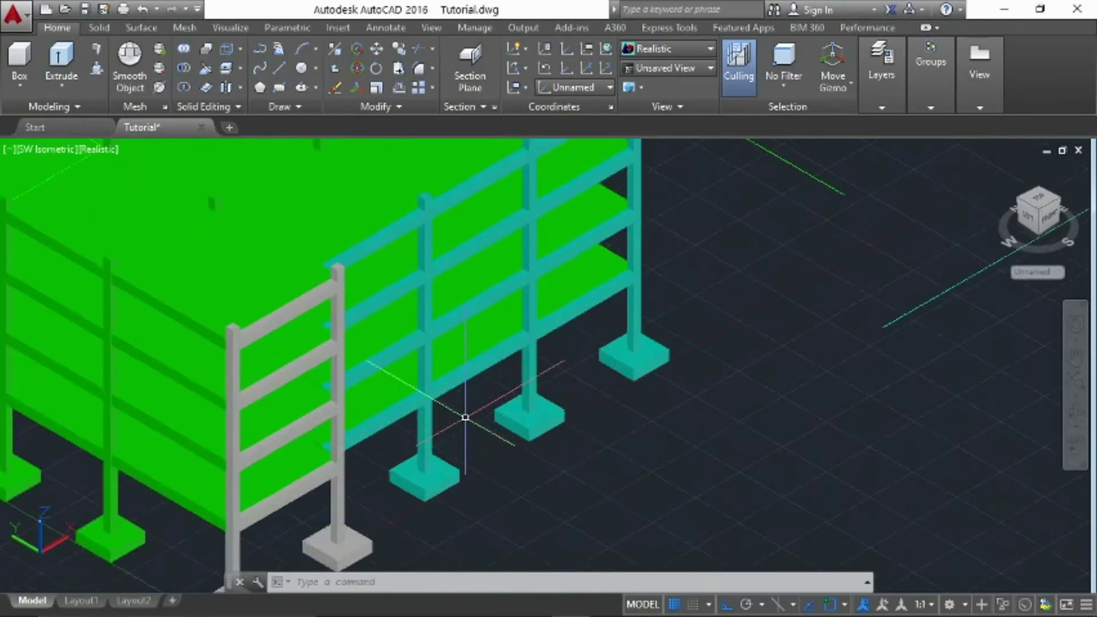
{"action": "scroll", "coordinate": [388, 466], "scroll_direction": "down", "scroll_amount": 3}
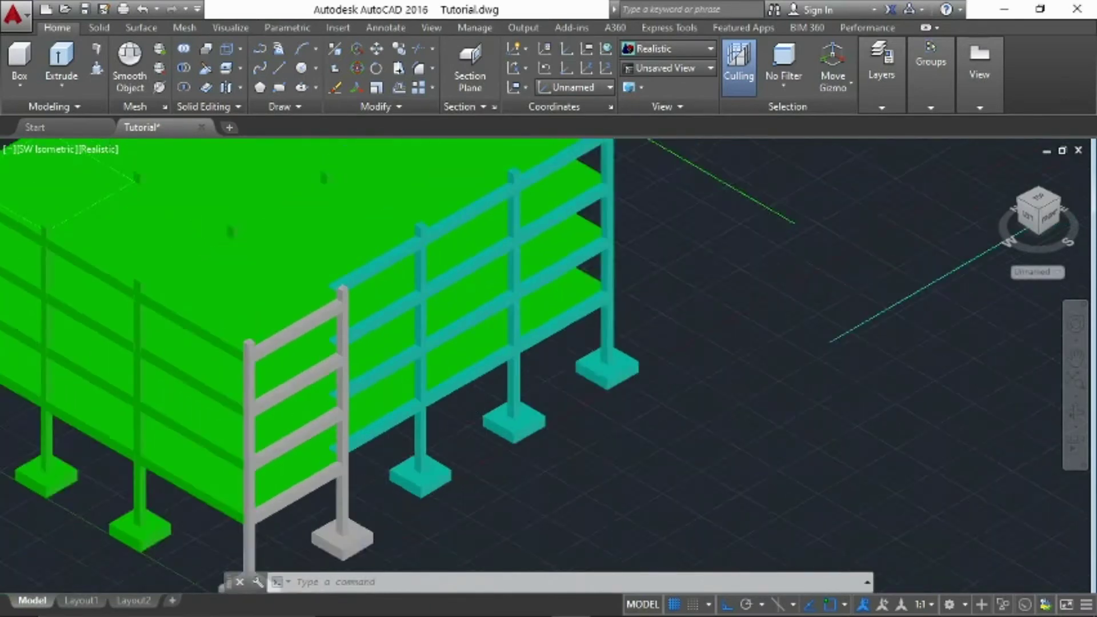
{"action": "middle_click_drag", "start_coordinate": [460, 493], "coordinate": [439, 457]}
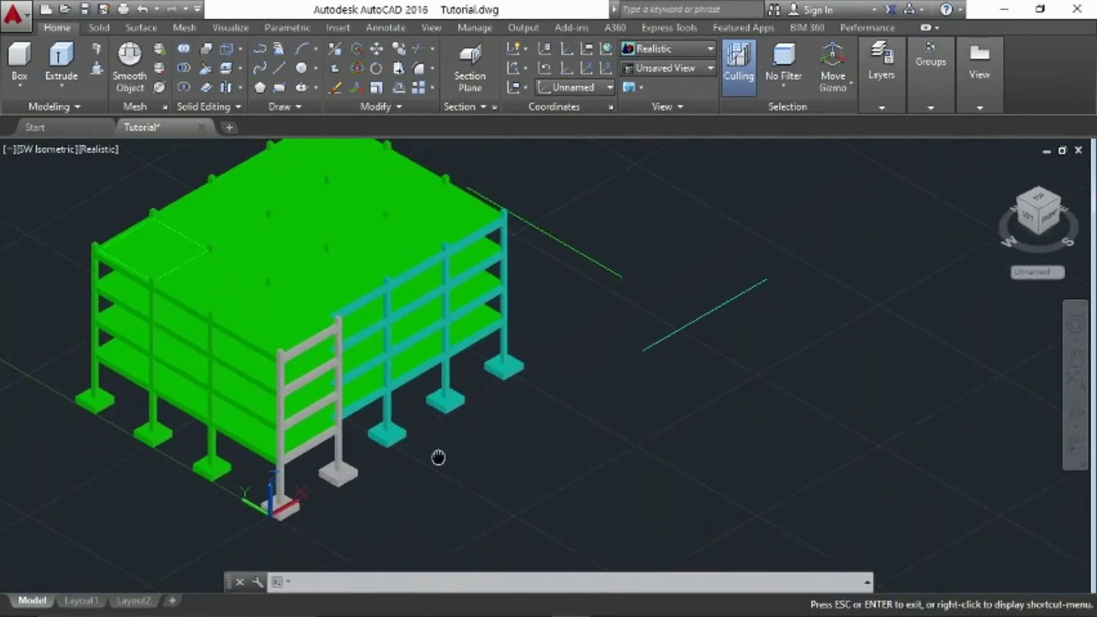
{"action": "key", "text": "Escape"}
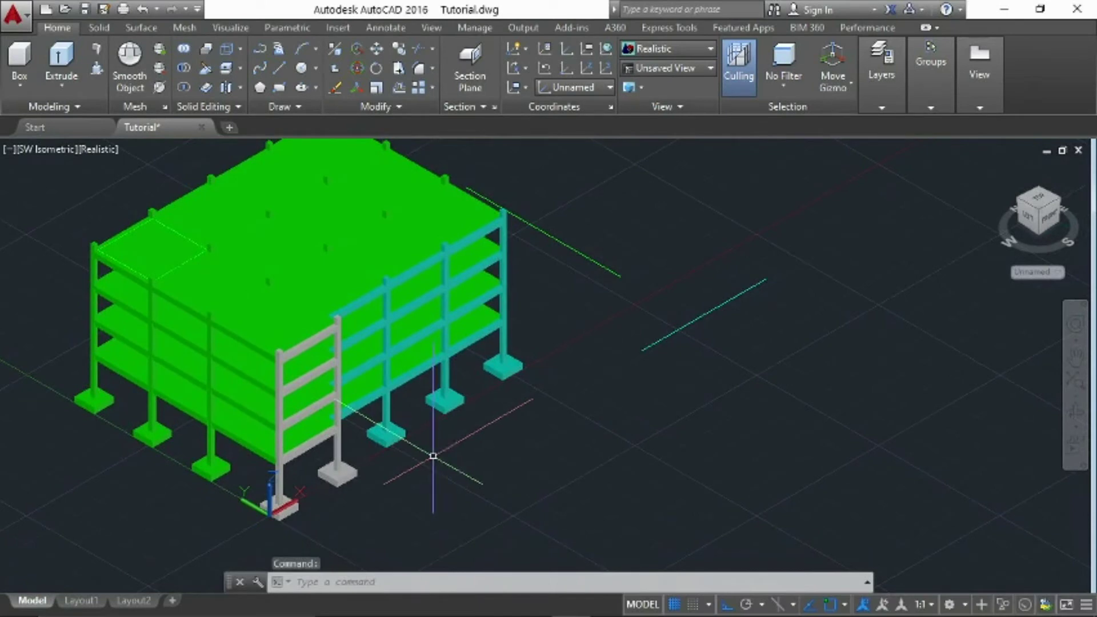
{"action": "middle_click_drag", "start_coordinate": [433, 456], "coordinate": [597, 457]}
{"action": "key", "text": "ctrl+s"}
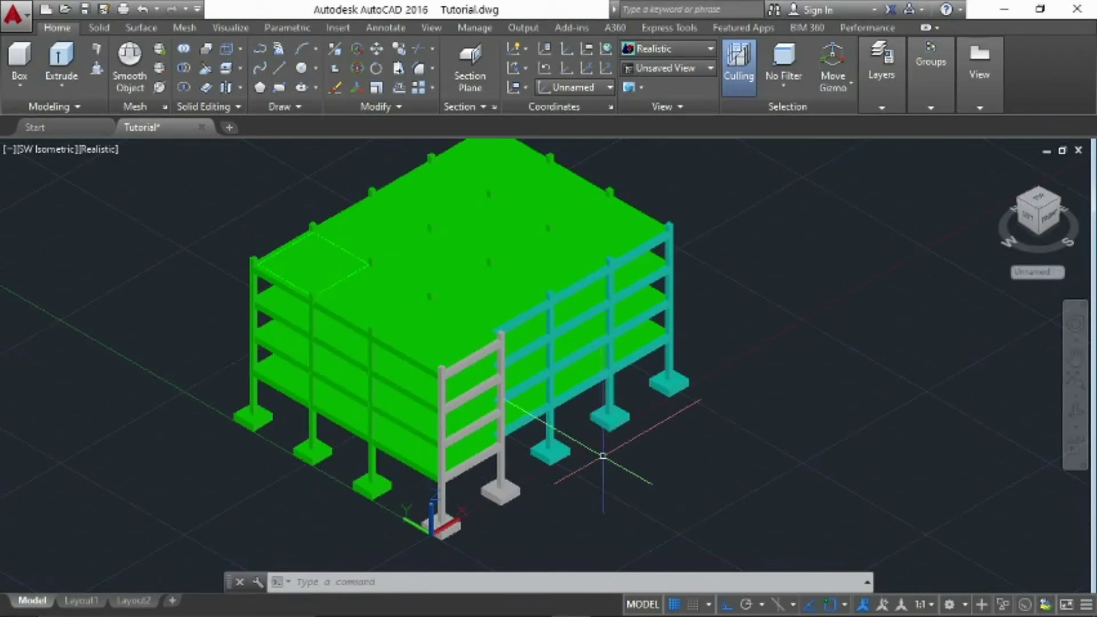
{"action": "scroll", "coordinate": [603, 455], "scroll_direction": "up", "scroll_amount": 2}
{"action": "scroll", "coordinate": [603, 456], "scroll_direction": "down", "scroll_amount": 3}
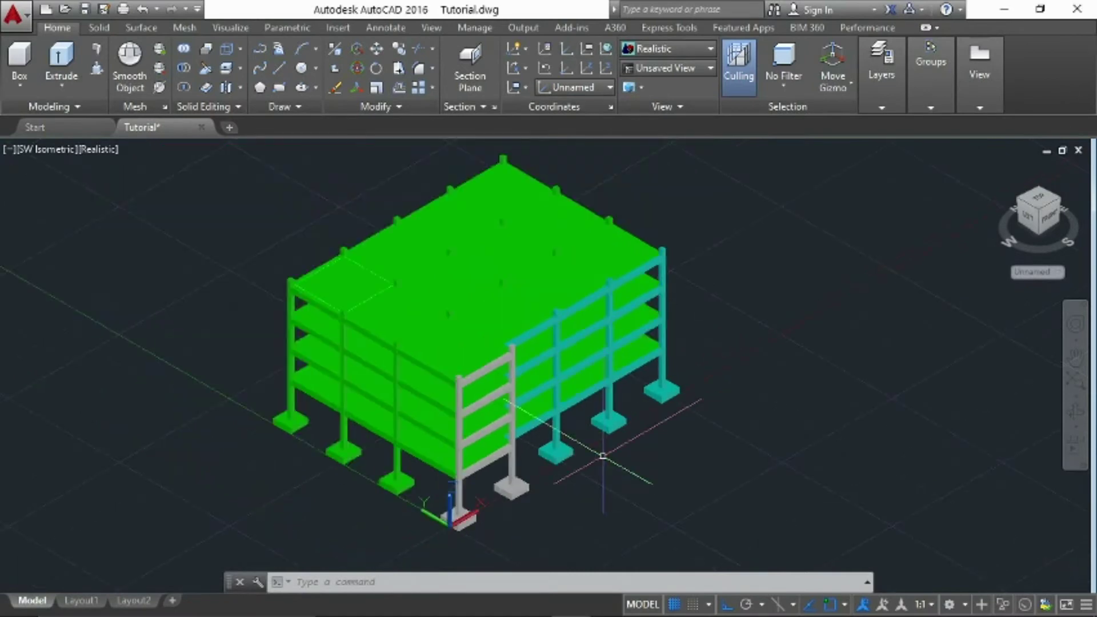
{"action": "scroll", "coordinate": [603, 455], "scroll_direction": "down", "scroll_amount": 4}
{"action": "scroll", "coordinate": [603, 455], "scroll_direction": "up", "scroll_amount": 6}
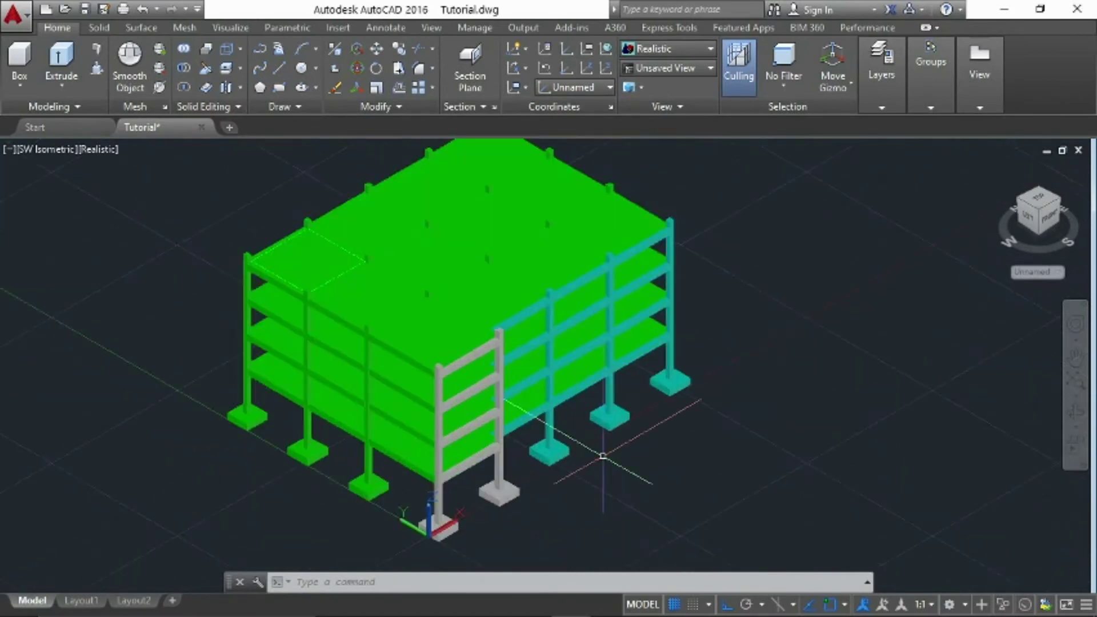
{"action": "scroll", "coordinate": [601, 453], "scroll_direction": "up", "scroll_amount": 2}
{"action": "middle_click_drag", "start_coordinate": [600, 453], "coordinate": [494, 424]}
{"action": "scroll", "coordinate": [494, 424], "scroll_direction": "up", "scroll_amount": 1}
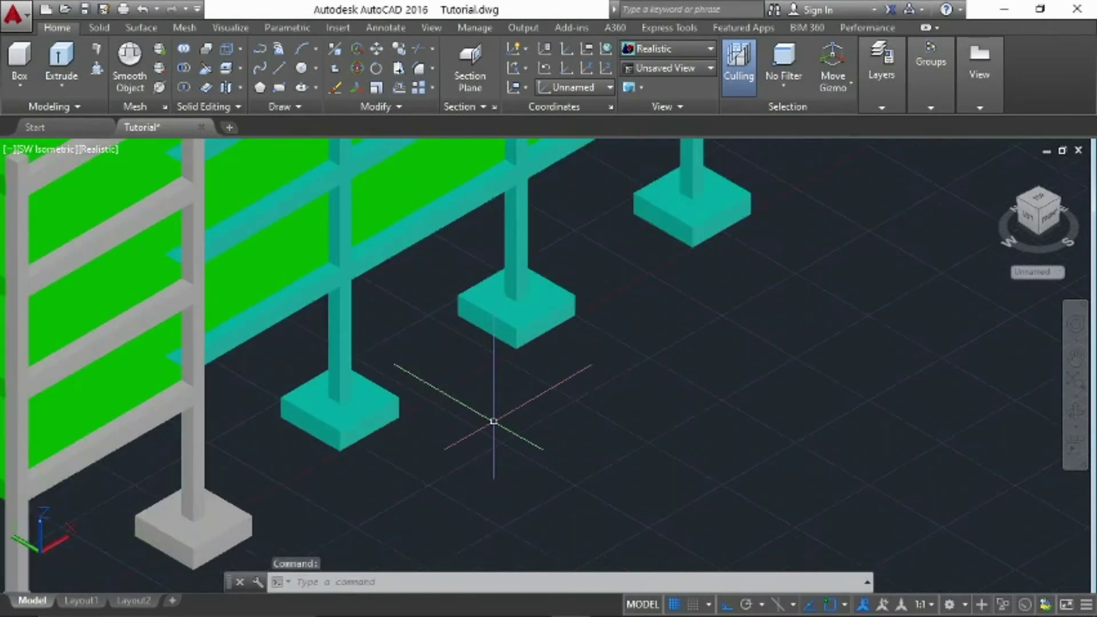
{"action": "scroll", "coordinate": [494, 425], "scroll_direction": "down", "scroll_amount": 2}
{"action": "scroll", "coordinate": [494, 425], "scroll_direction": "up", "scroll_amount": 2}
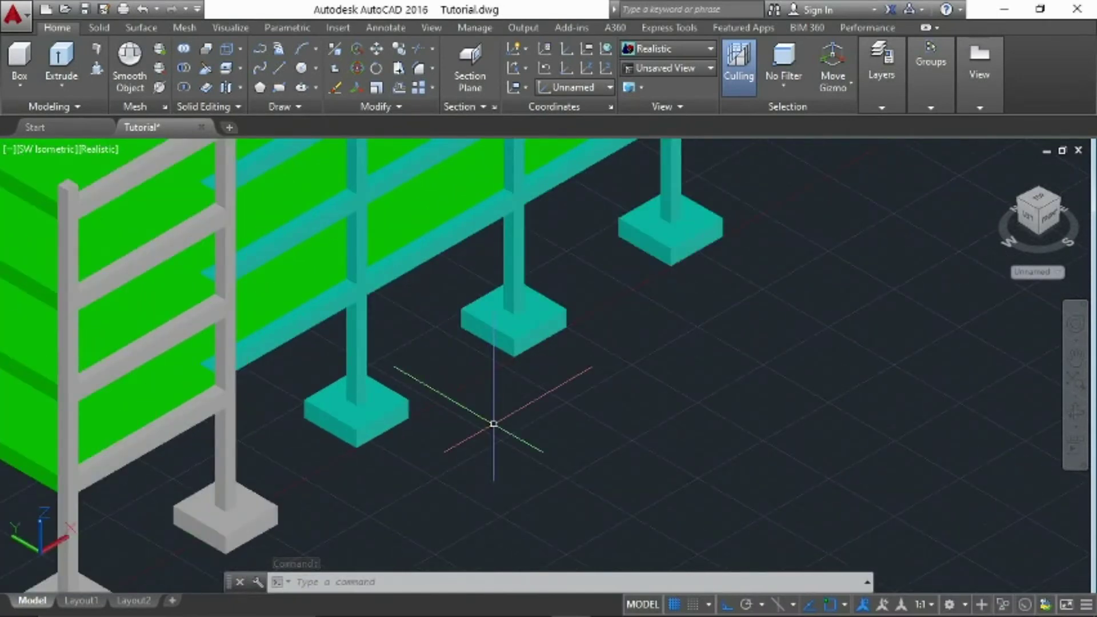
{"action": "scroll", "coordinate": [494, 425], "scroll_direction": "down", "scroll_amount": 2}
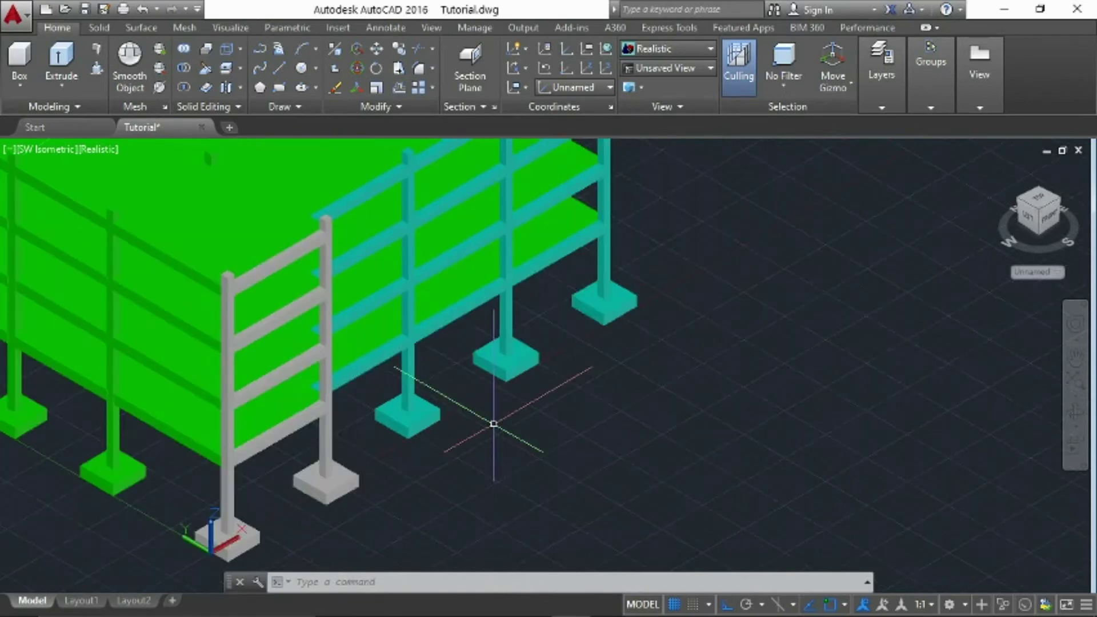
Step: Make LayerEdit 02 the current layer and turn off layers LaterEdit01 and 0
{"action": "scroll", "coordinate": [494, 425], "scroll_direction": "down", "scroll_amount": 2}
{"action": "type", "text": "LA"}
{"action": "key", "text": "Return"}
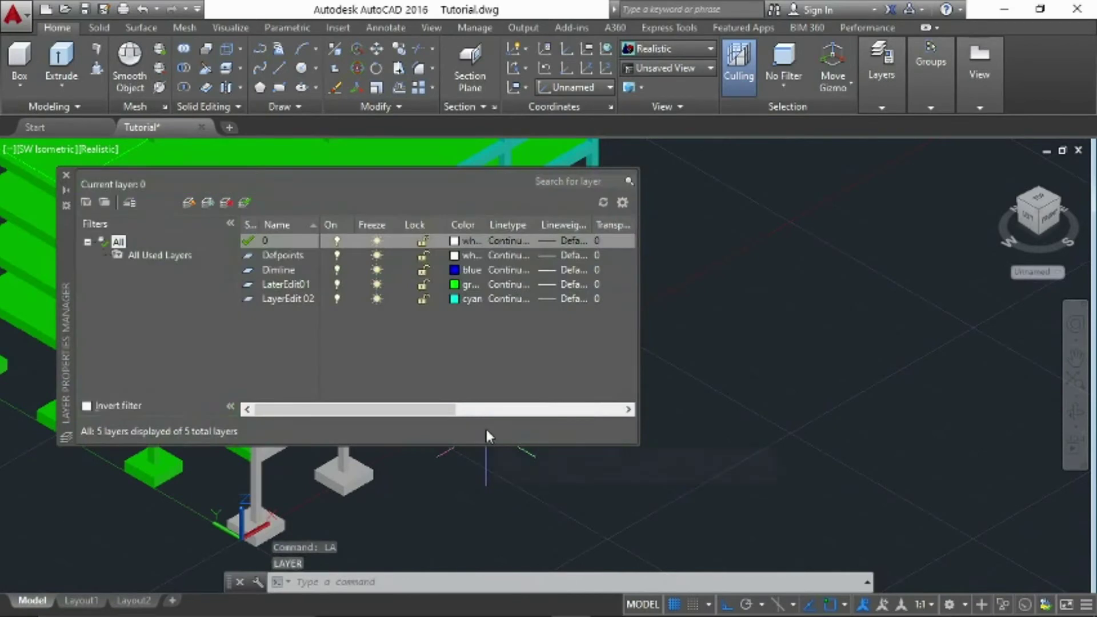
{"action": "left_click", "coordinate": [294, 301]}
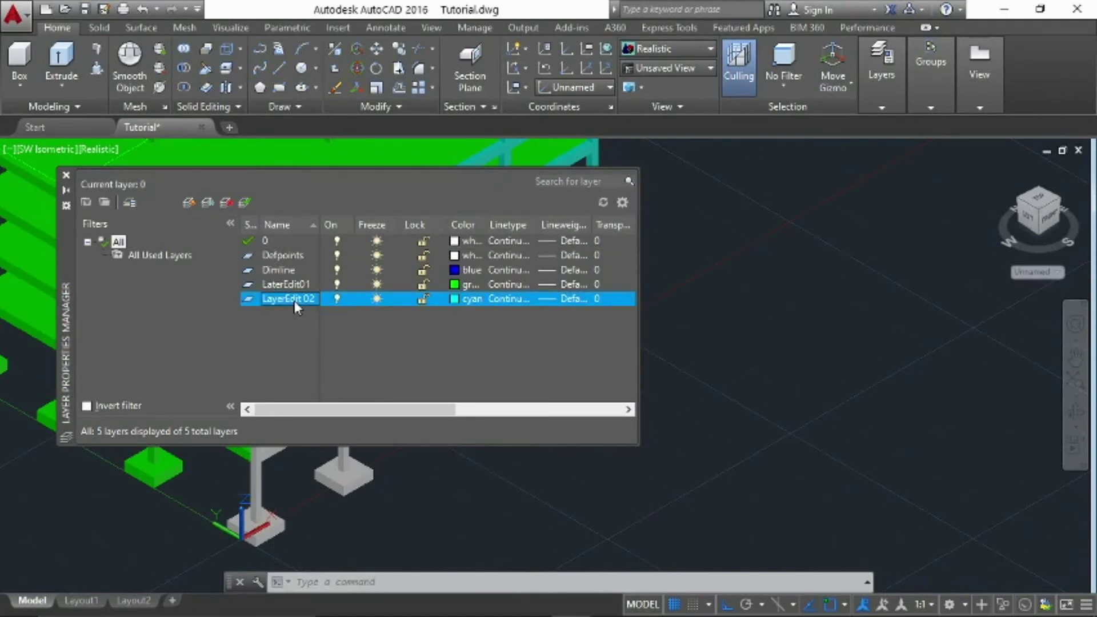
{"action": "double_click", "coordinate": [294, 301]}
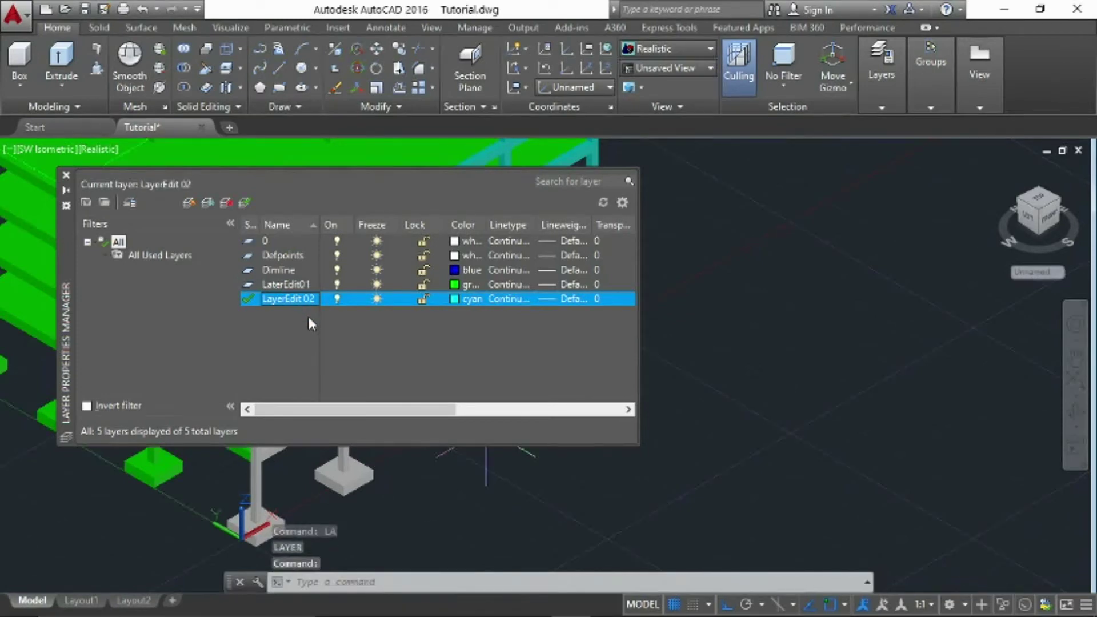
{"action": "left_click", "coordinate": [337, 284]}
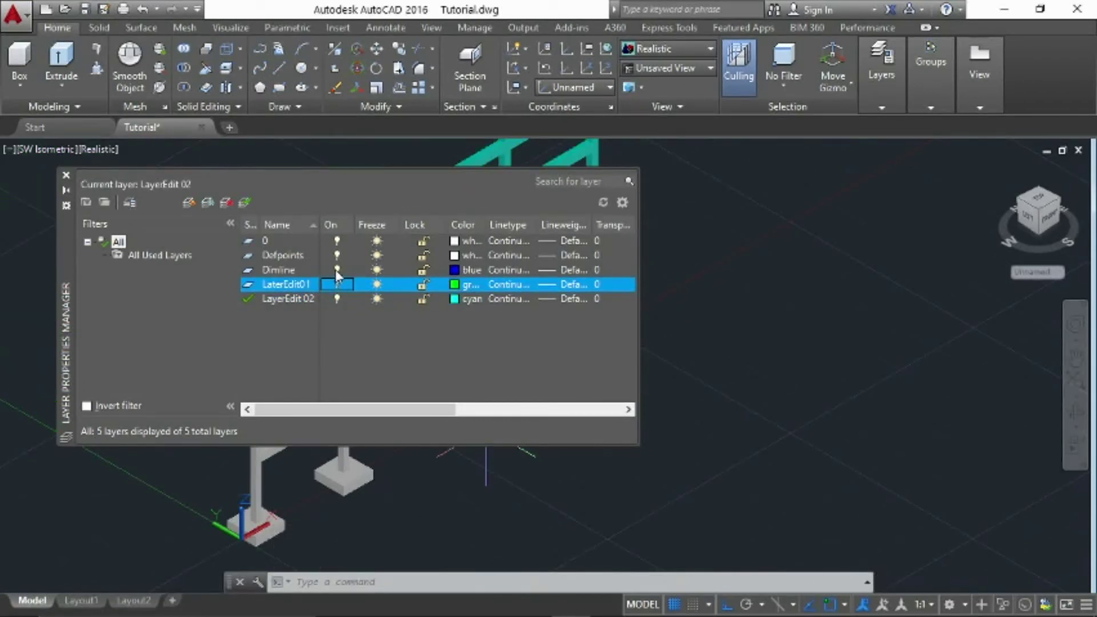
{"action": "left_click", "coordinate": [340, 241]}
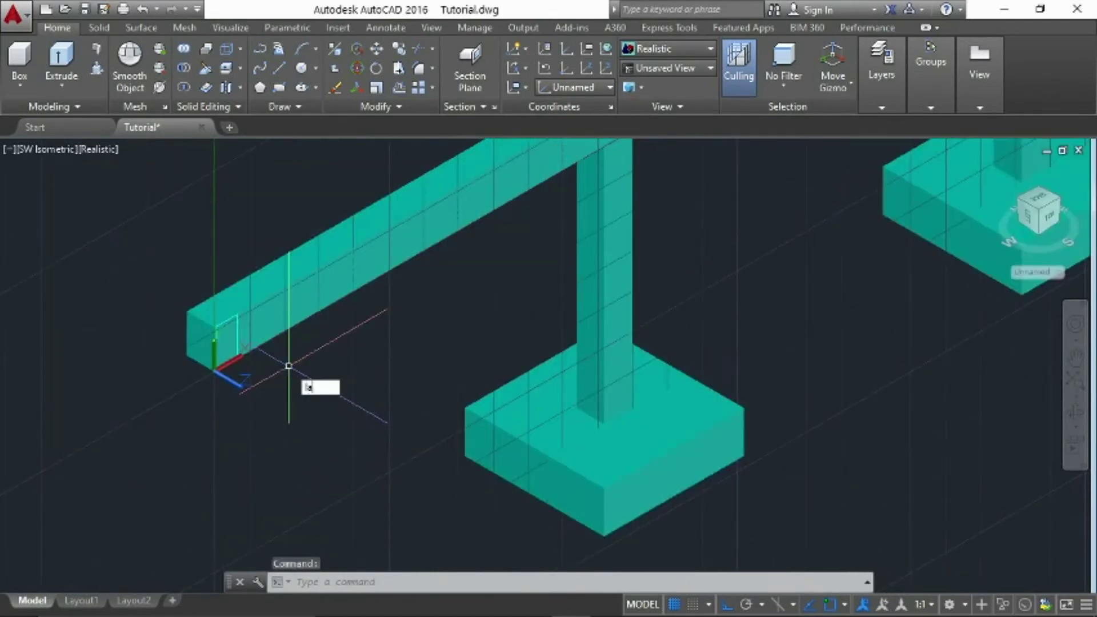
Step: Create a new layer named LayerEdit03 and turn it on
{"action": "key", "text": "Return"}
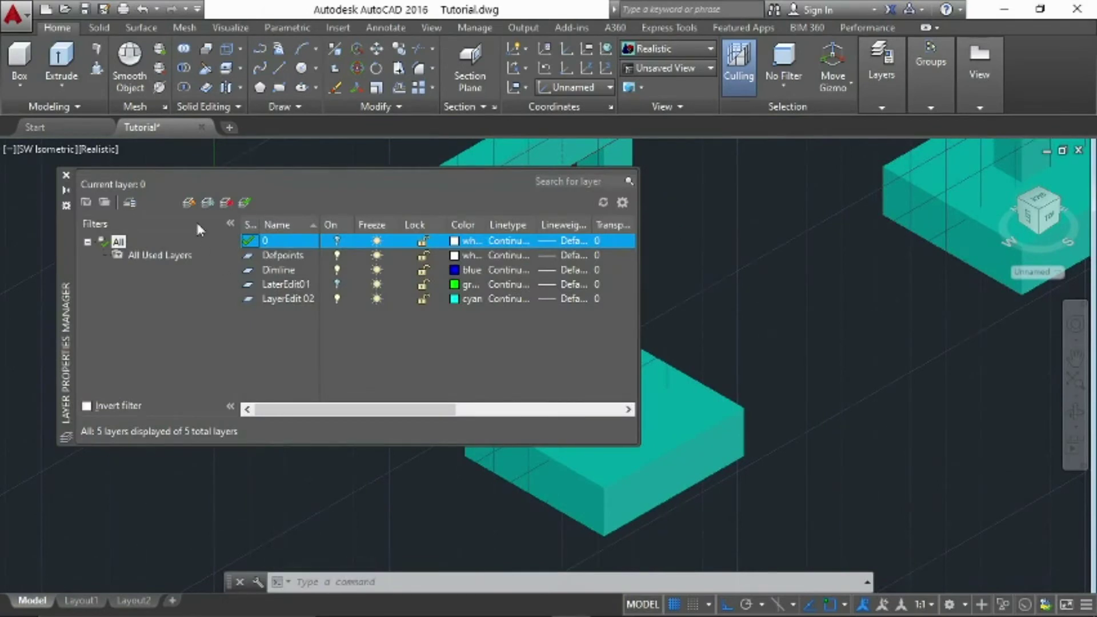
{"action": "left_click", "coordinate": [191, 204]}
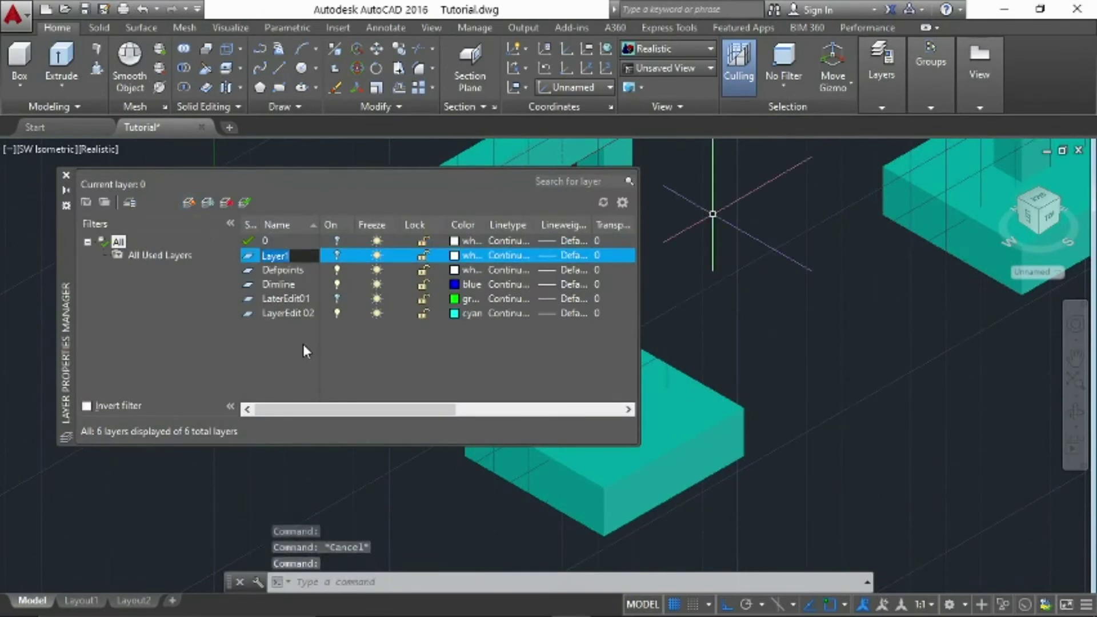
{"action": "type", "text": "La"}
{"action": "type", "text": "eyr"}
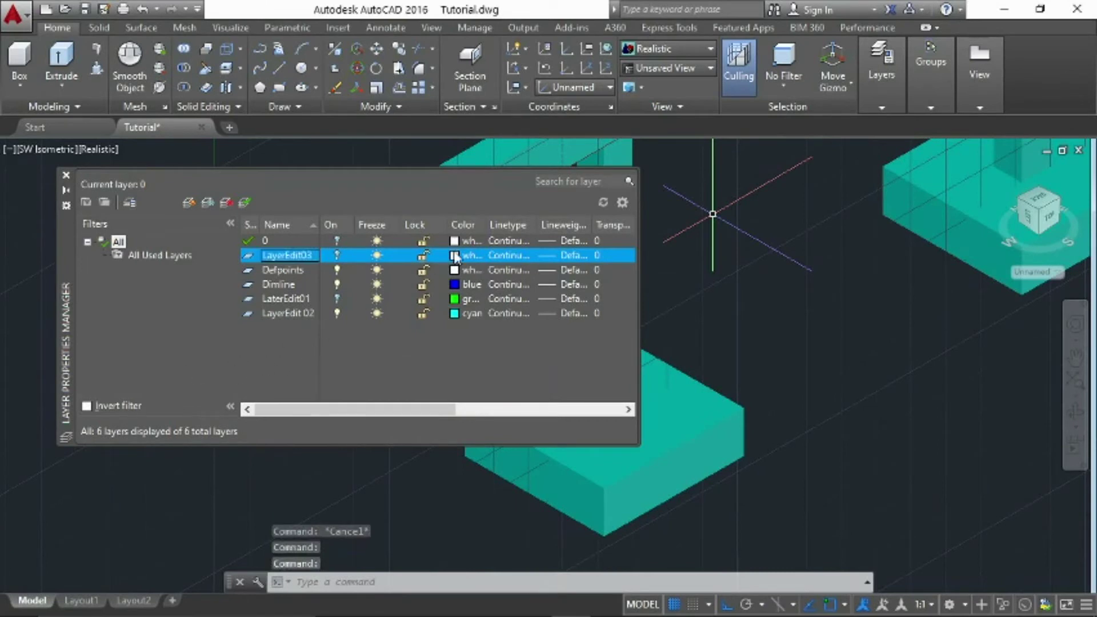
{"action": "left_click", "coordinate": [338, 257]}
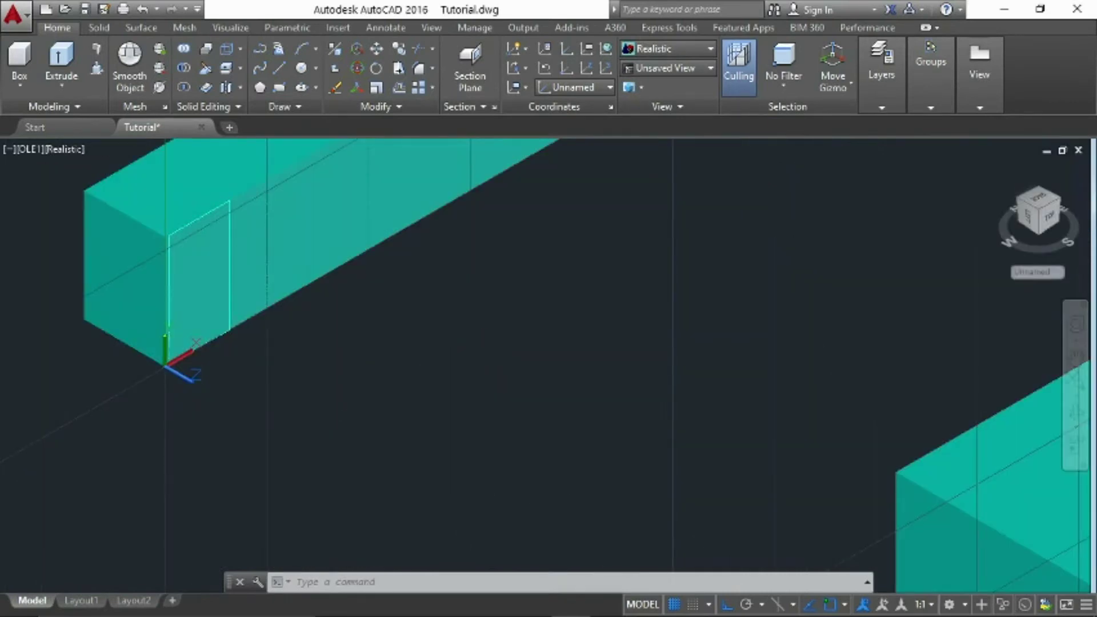
Step: Lock the LayerEdit 02 layer that holds the cyan frame
{"action": "scroll", "coordinate": [391, 386], "scroll_direction": "down", "scroll_amount": 3}
{"action": "scroll", "coordinate": [337, 371], "scroll_direction": "up", "scroll_amount": 4}
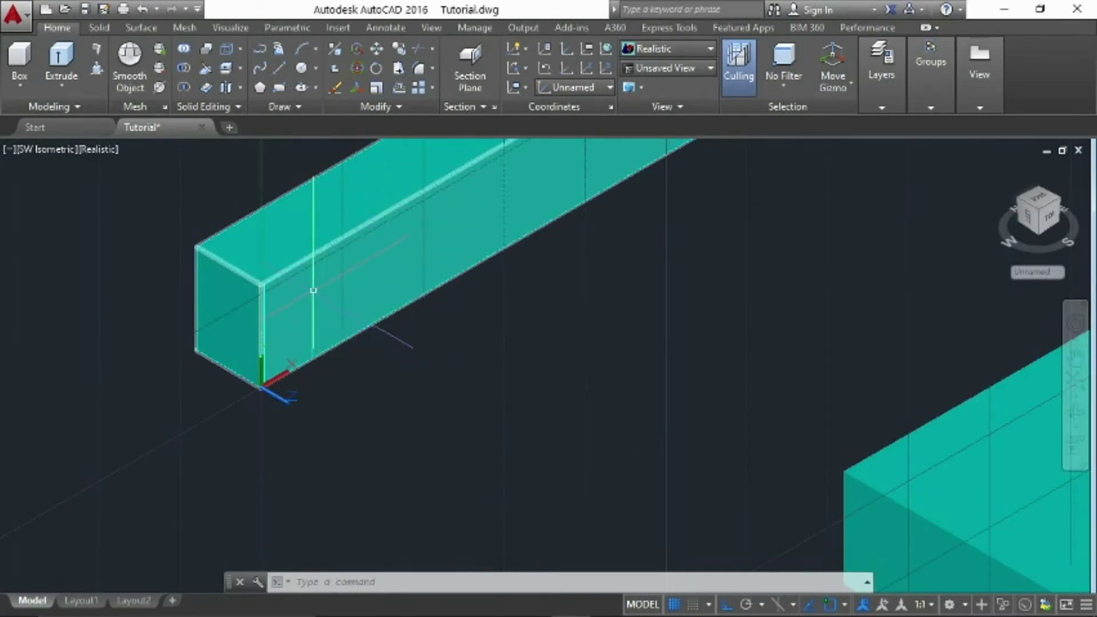
{"action": "scroll", "coordinate": [367, 393], "scroll_direction": "down", "scroll_amount": 2}
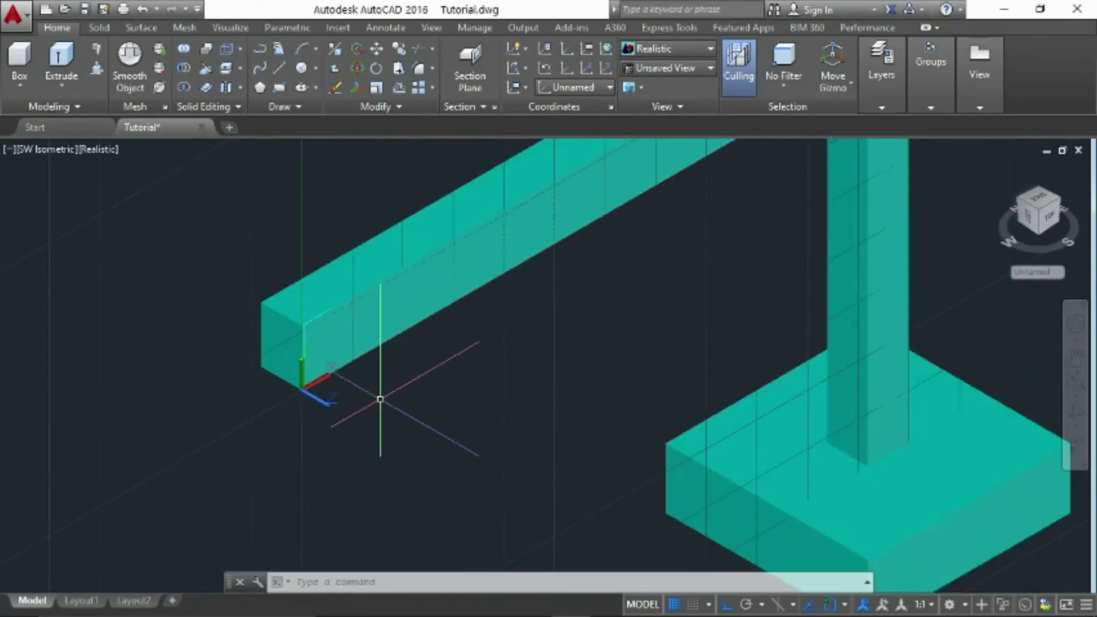
{"action": "middle_click_drag", "start_coordinate": [380, 399], "coordinate": [410, 402], "text": "shift"}
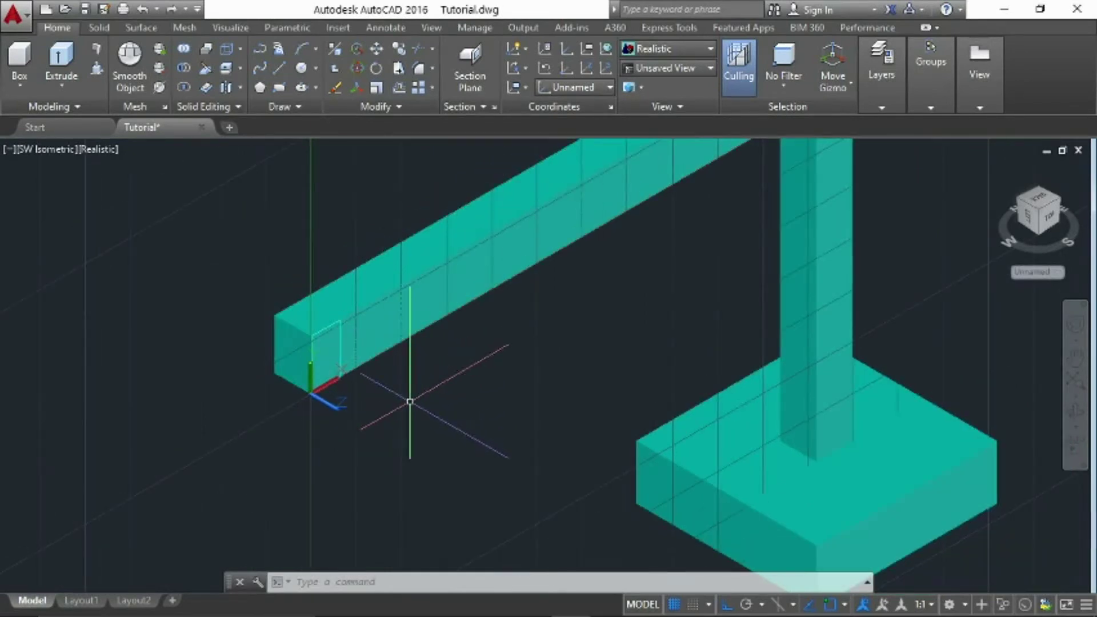
{"action": "type", "text": "LA"}
{"action": "key", "text": "Return"}
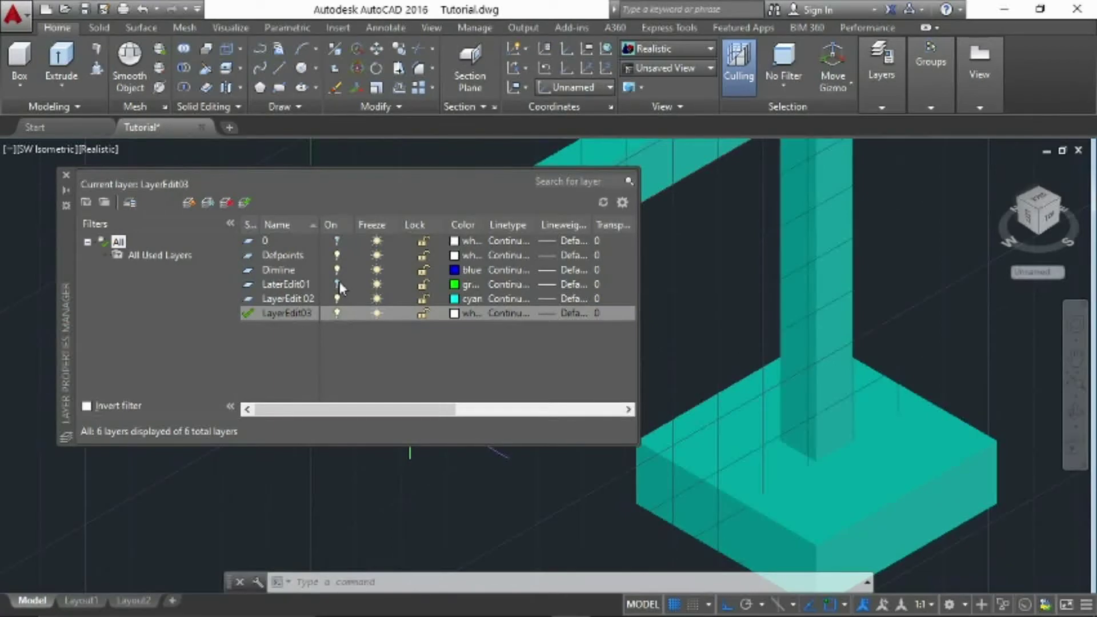
{"action": "left_click", "coordinate": [425, 297]}
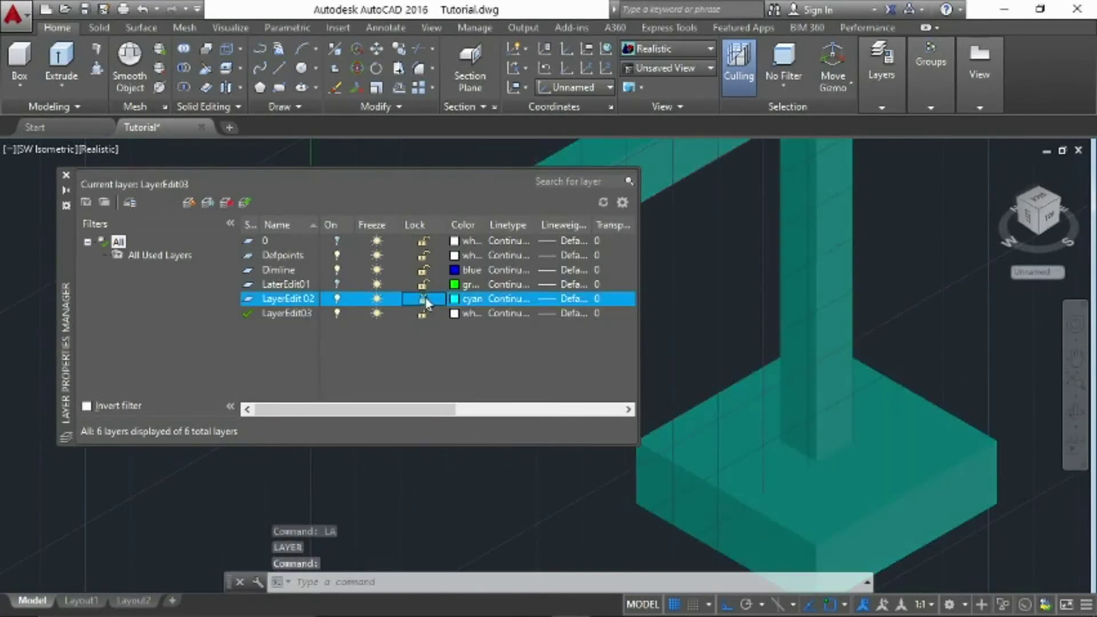
Step: Close the layer manager and select the cyan beam to check its locked state, then clear the selection
{"action": "left_click", "coordinate": [68, 176]}
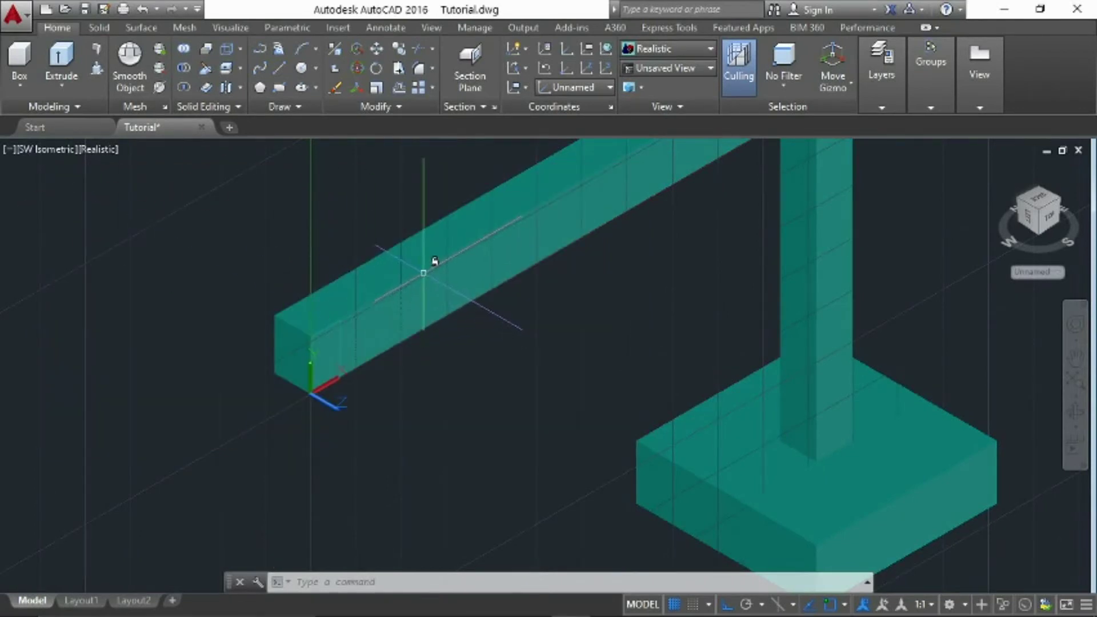
{"action": "left_click", "coordinate": [461, 234]}
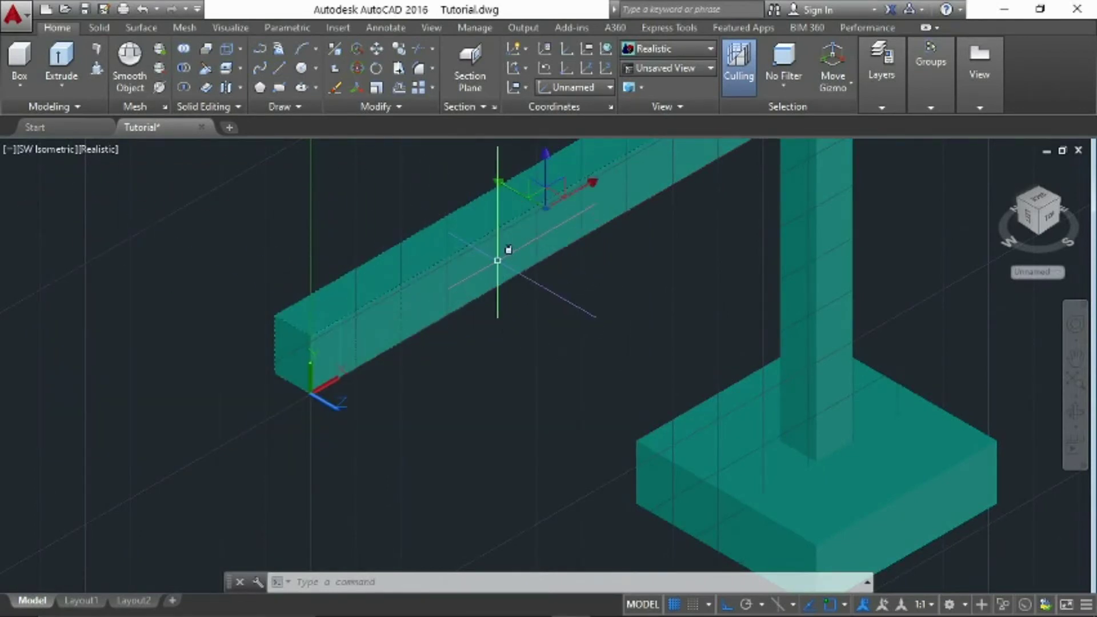
{"action": "key", "text": "Escape"}
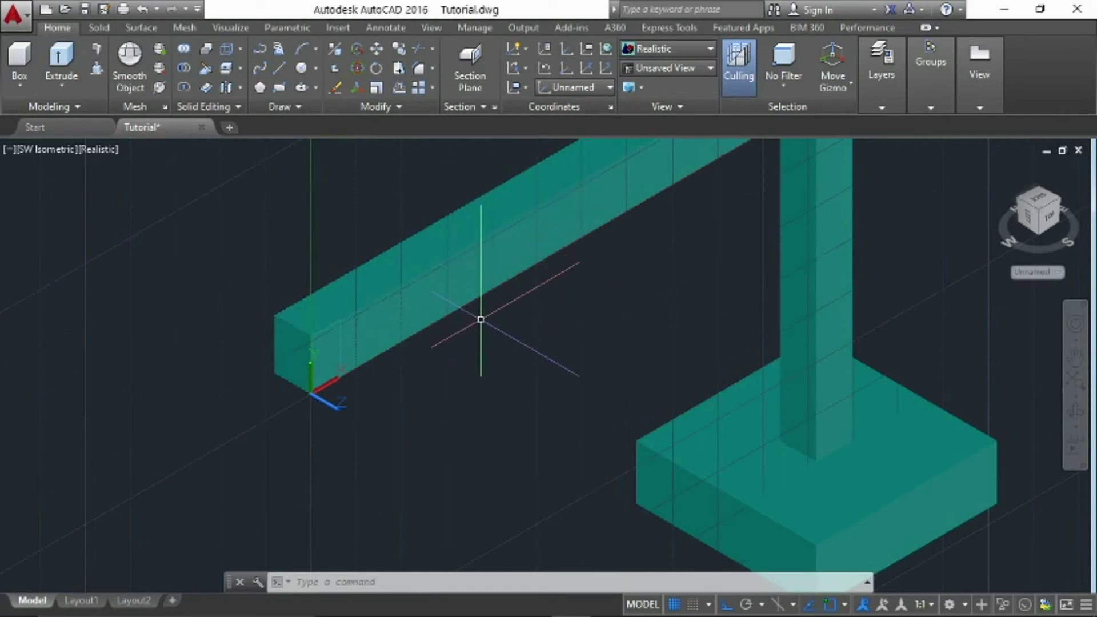
Step: Examine the open end of the lowest cyan beam around the bottom corner that holds the UCS origin
{"action": "scroll", "coordinate": [340, 387], "scroll_direction": "up", "scroll_amount": 3}
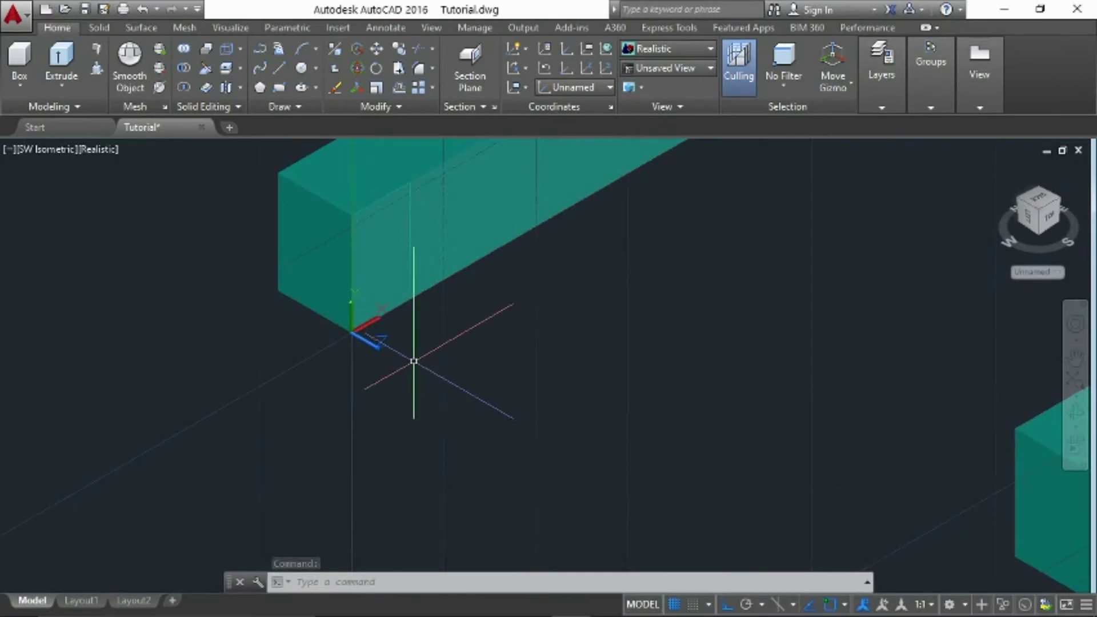
{"action": "scroll", "coordinate": [434, 362], "scroll_direction": "down", "scroll_amount": 2}
{"action": "scroll", "coordinate": [440, 363], "scroll_direction": "down", "scroll_amount": 2}
{"action": "middle_click_drag", "start_coordinate": [438, 362], "coordinate": [431, 404]}
{"action": "scroll", "coordinate": [437, 394], "scroll_direction": "up", "scroll_amount": 3}
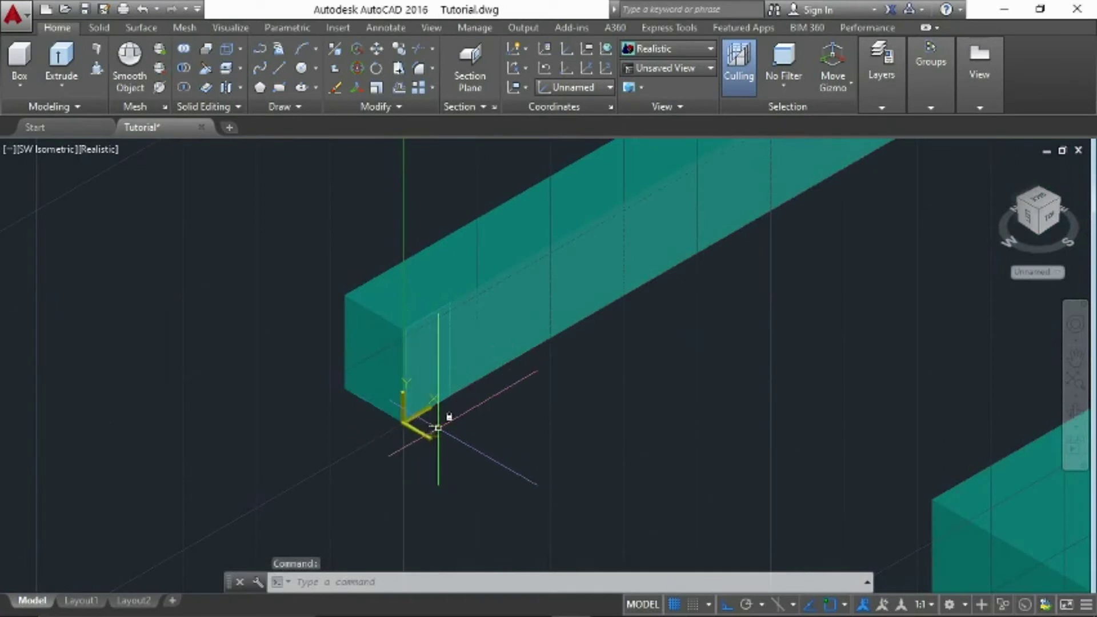
{"action": "scroll", "coordinate": [437, 429], "scroll_direction": "up", "scroll_amount": 3}
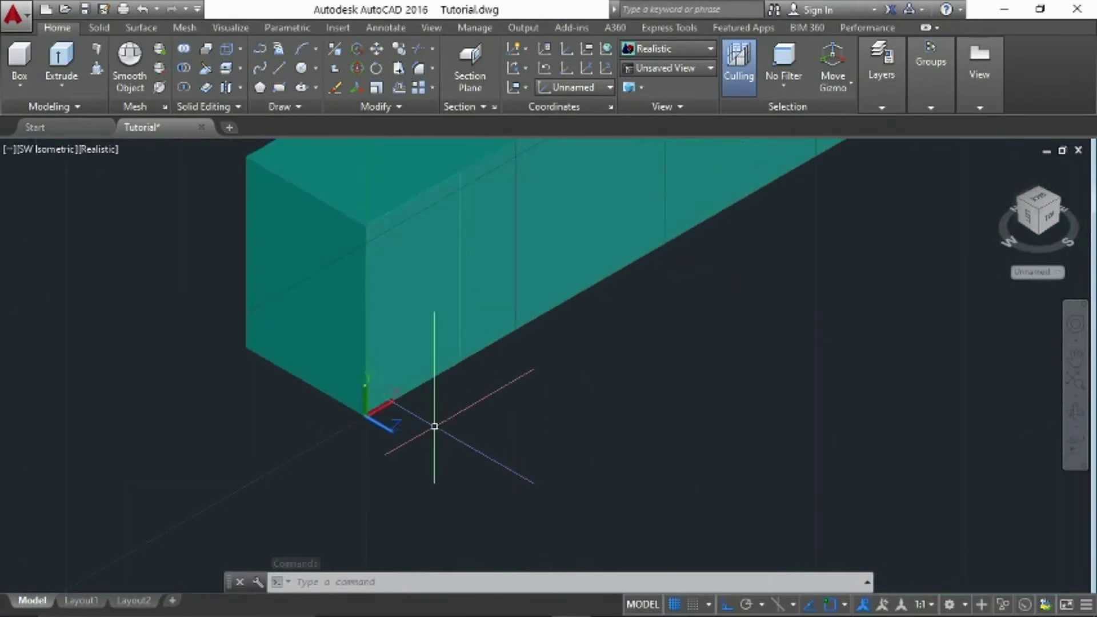
{"action": "scroll", "coordinate": [434, 429], "scroll_direction": "down", "scroll_amount": 3}
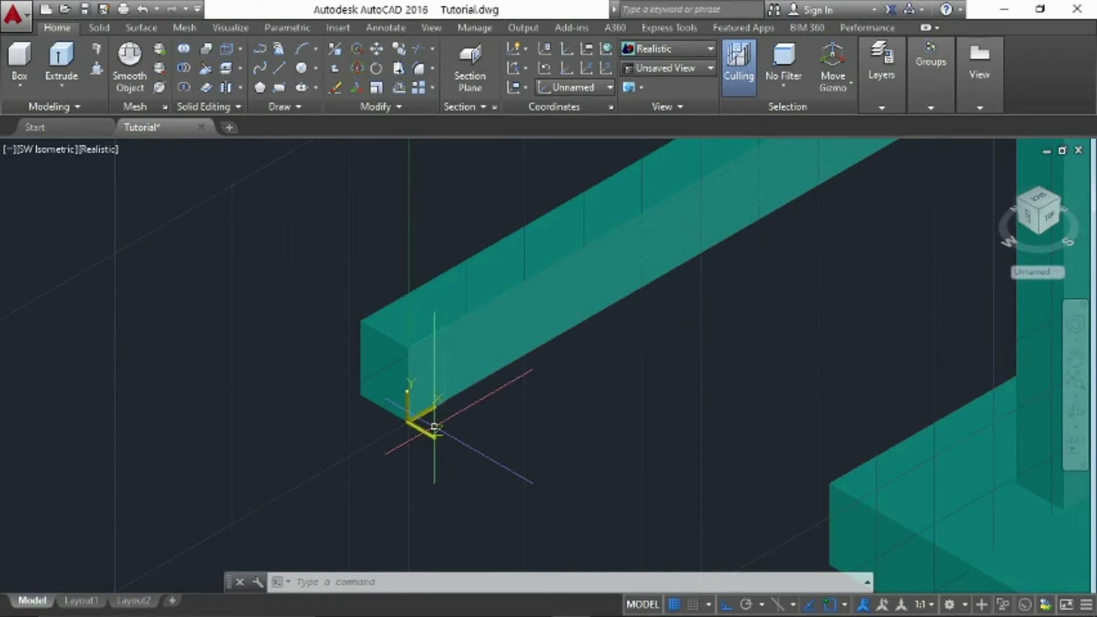
{"action": "scroll", "coordinate": [434, 428], "scroll_direction": "up", "scroll_amount": 4}
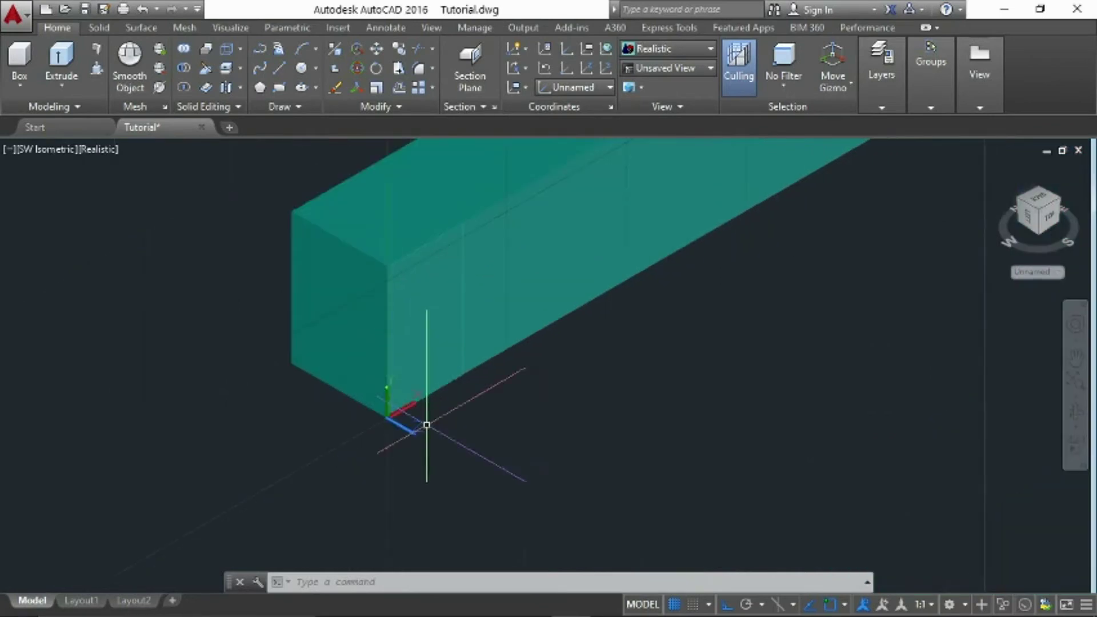
{"action": "scroll", "coordinate": [428, 425], "scroll_direction": "up", "scroll_amount": 2}
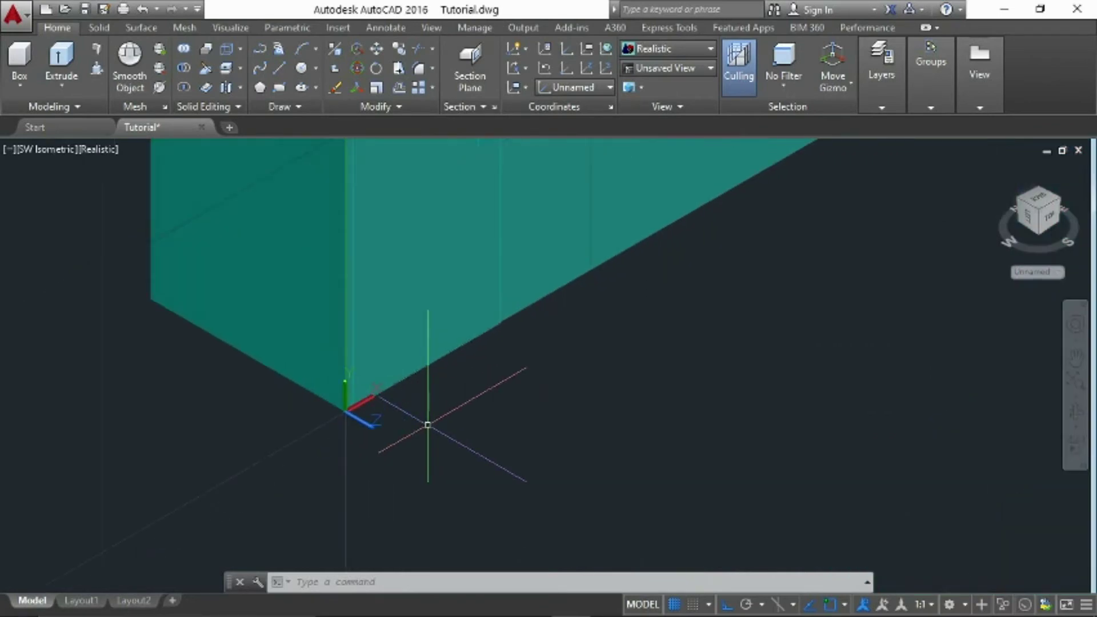
{"action": "scroll", "coordinate": [415, 423], "scroll_direction": "up", "scroll_amount": 3}
{"action": "middle_click_drag", "start_coordinate": [343, 421], "coordinate": [402, 401]}
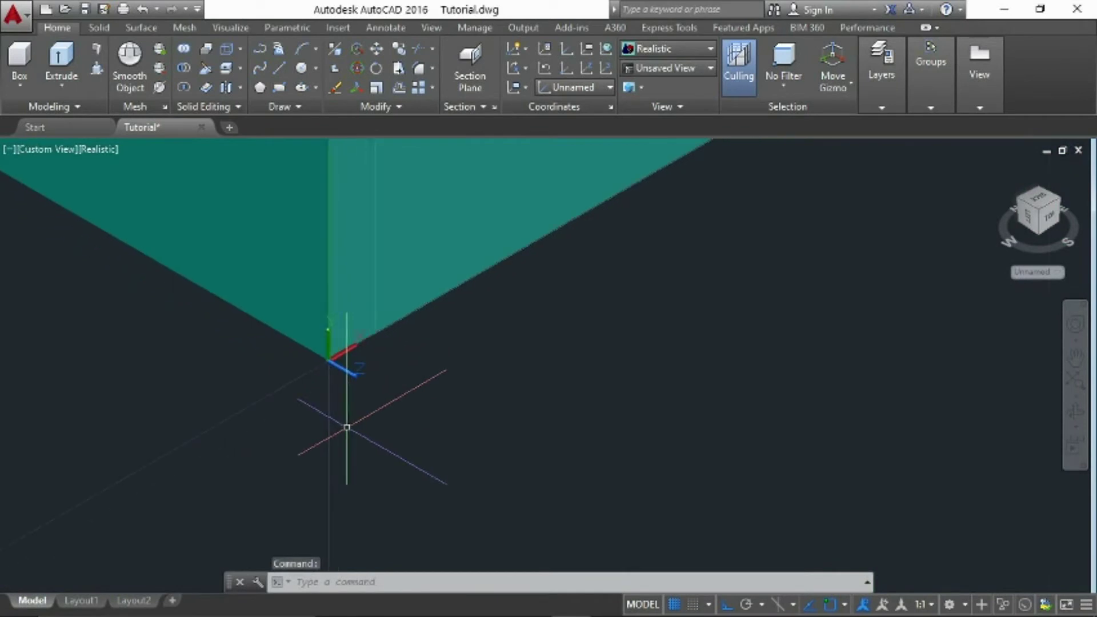
Step: Rotate the UCS about its X axis at the bottom corner of the lowest cyan beam's open end
{"action": "type", "text": "ucs"}
{"action": "key", "text": "Return"}
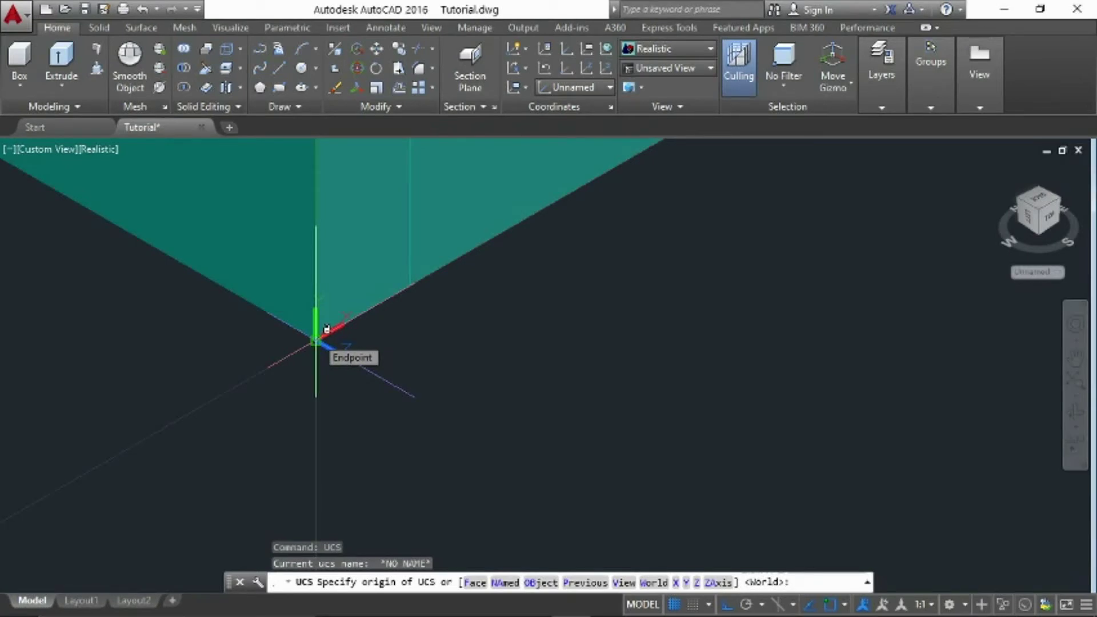
{"action": "type", "text": "x"}
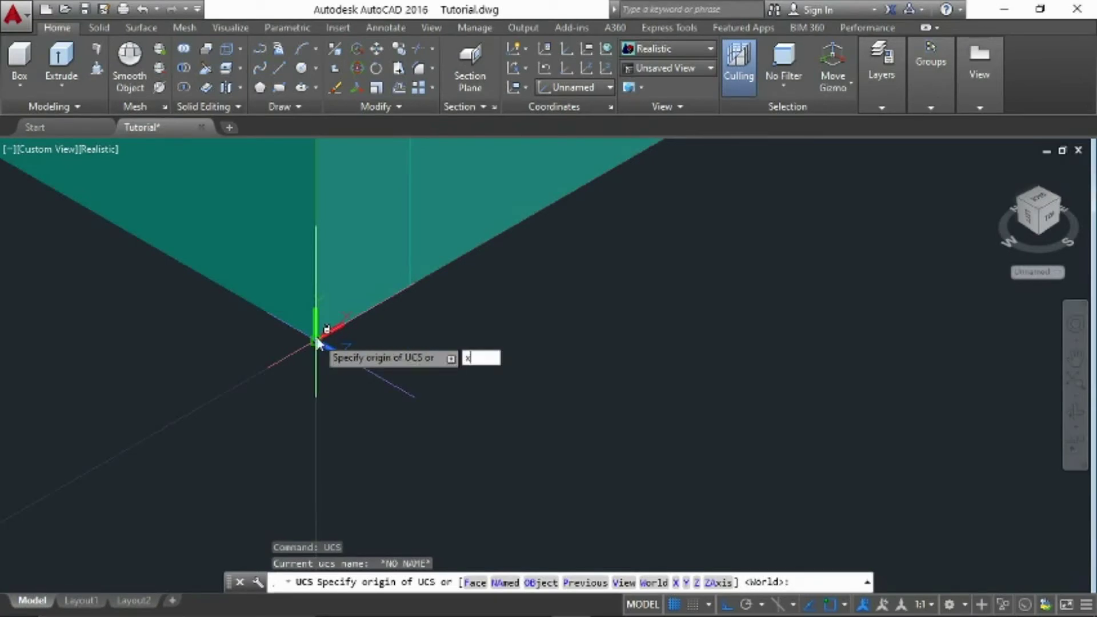
{"action": "key", "text": "Return"}
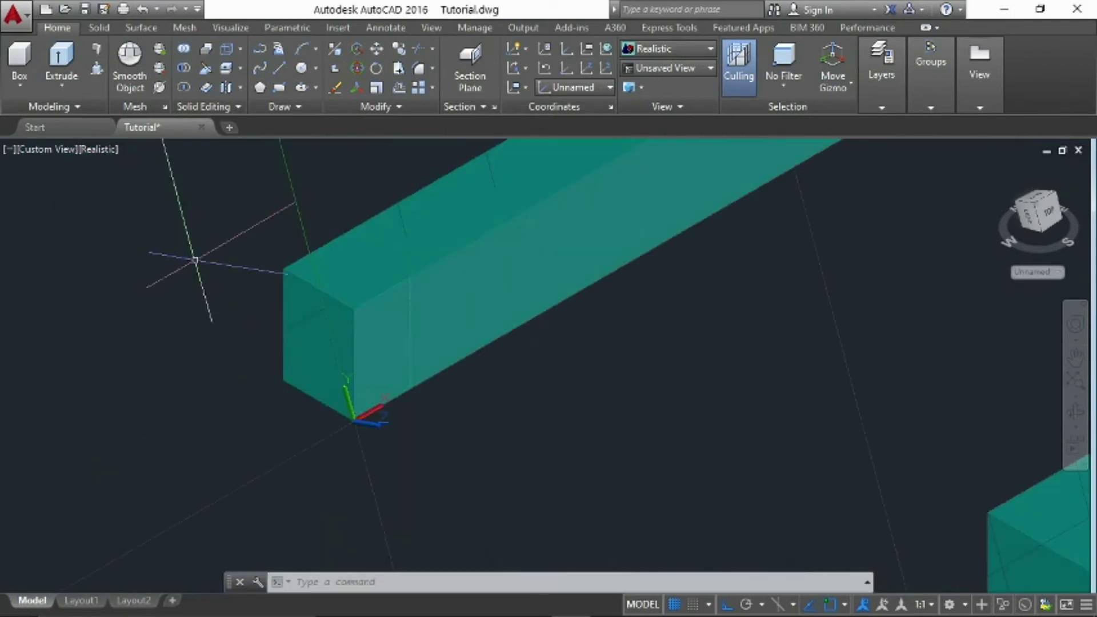
Step: Draw a 0.3 by 0.55 rectangle from the UCS origin at the beam's bottom corner and save the drawing
{"action": "scroll", "coordinate": [435, 437], "scroll_direction": "up", "scroll_amount": 2}
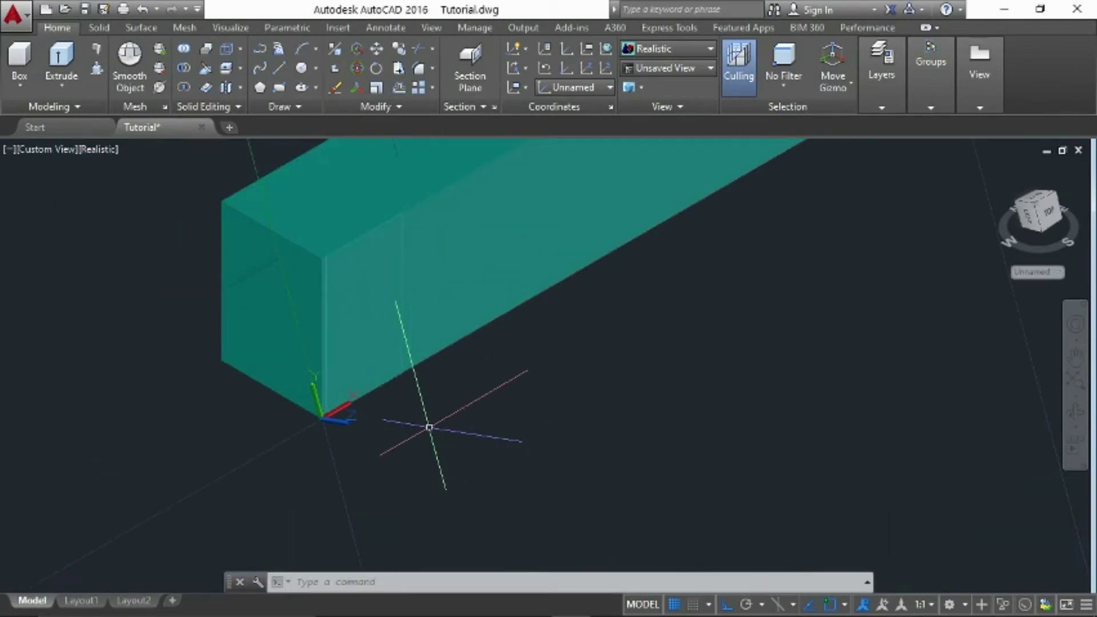
{"action": "key", "text": "Escape"}
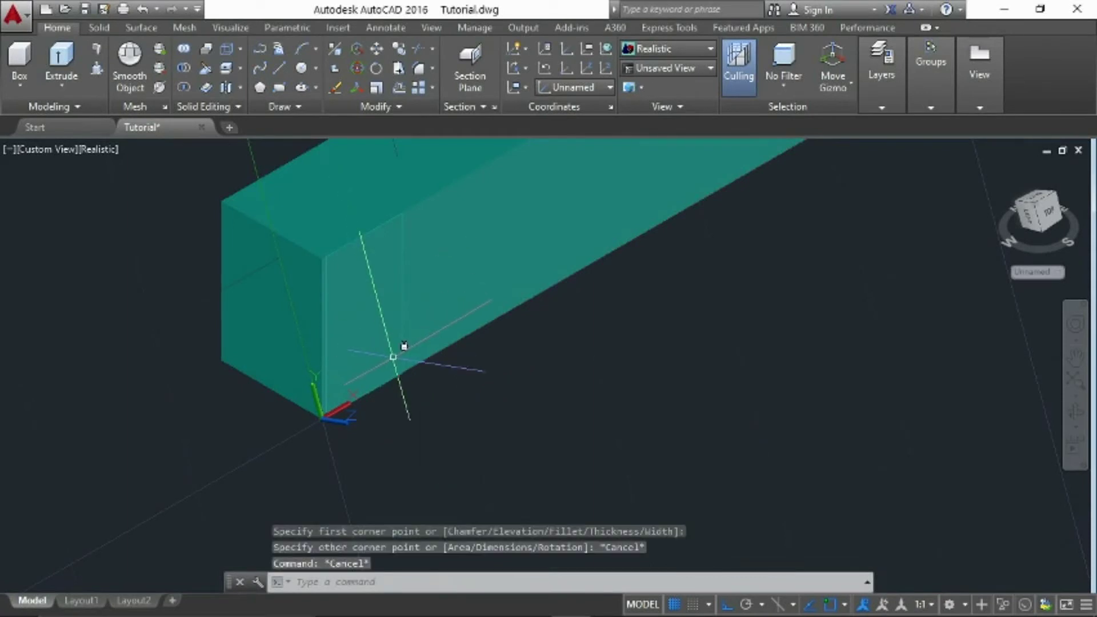
{"action": "type", "text": "rec"}
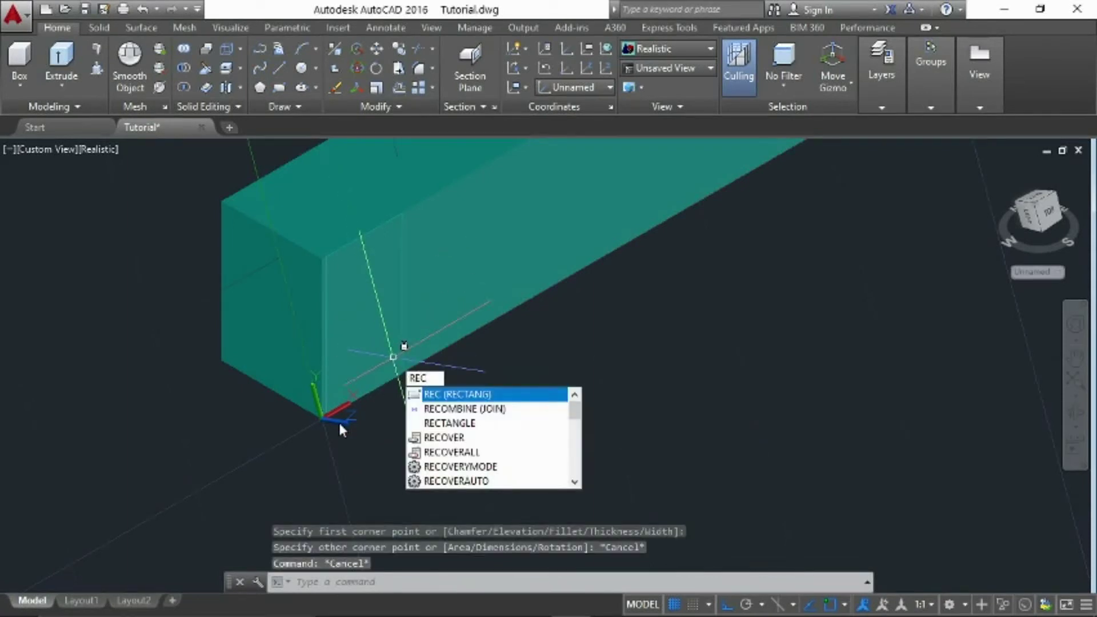
{"action": "key", "text": "Return"}
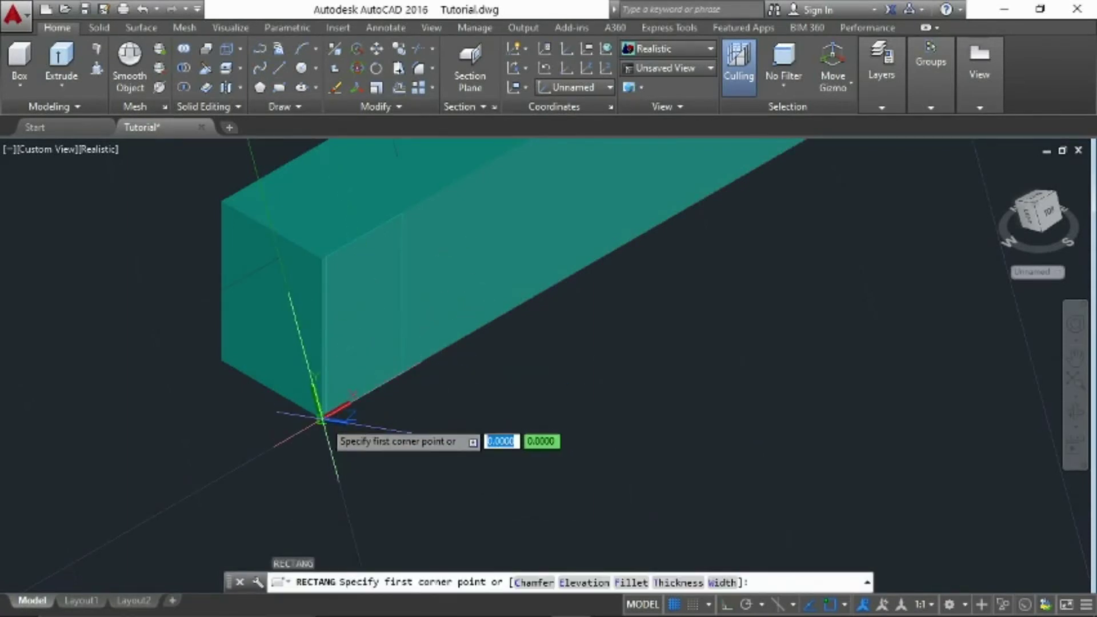
{"action": "left_click", "coordinate": [323, 416]}
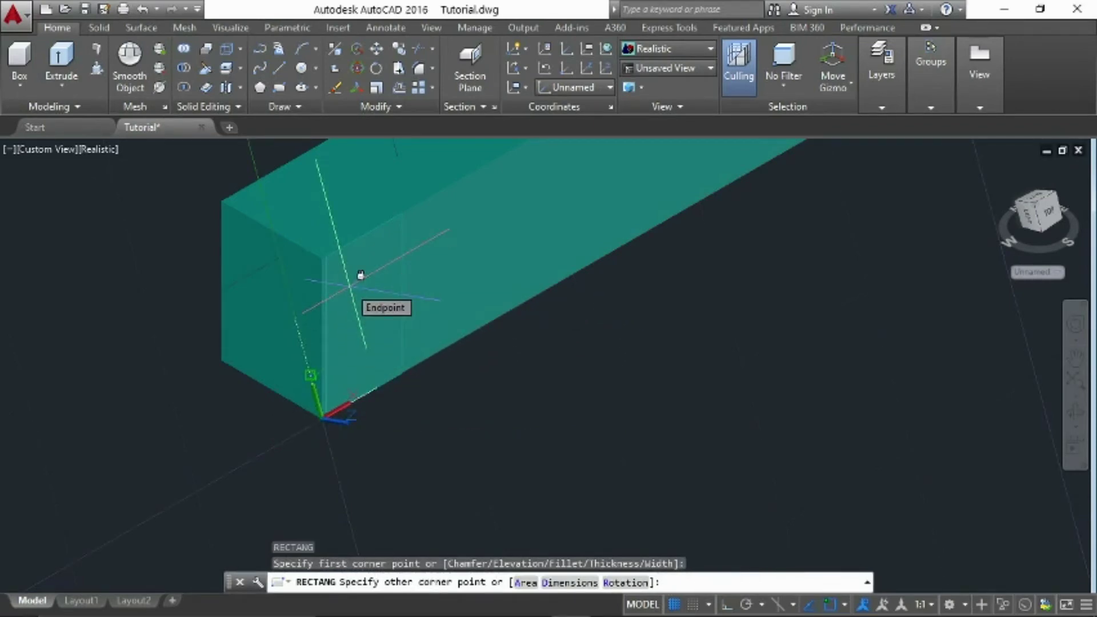
{"action": "type", "text": ".2"}
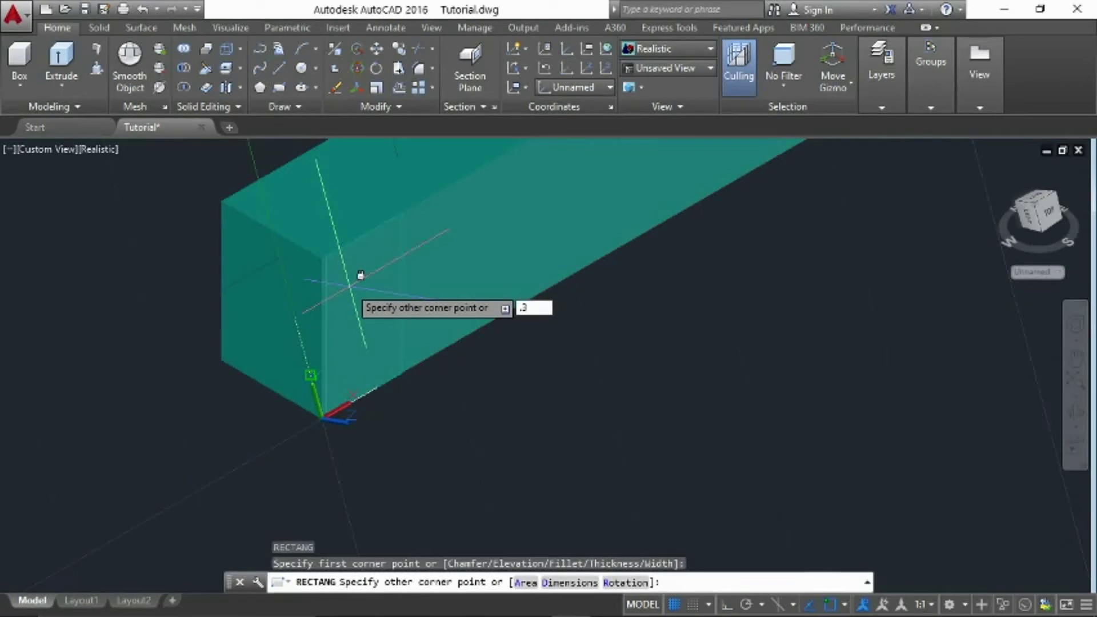
{"action": "key", "text": "Tab"}
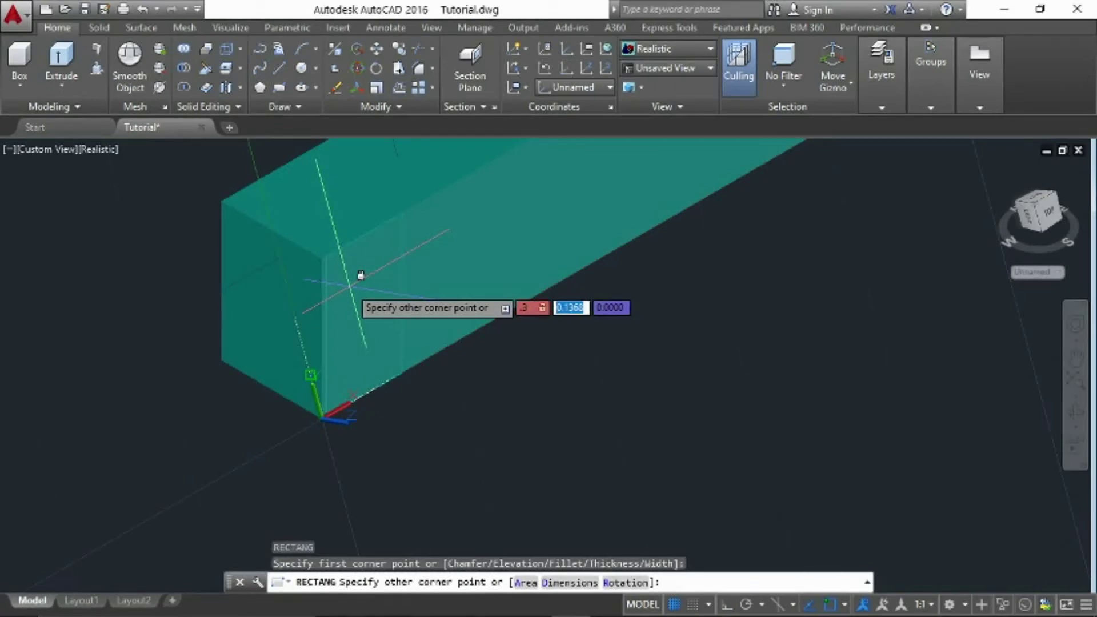
{"action": "key", "text": "BackSpace"}
{"action": "key", "text": "Return"}
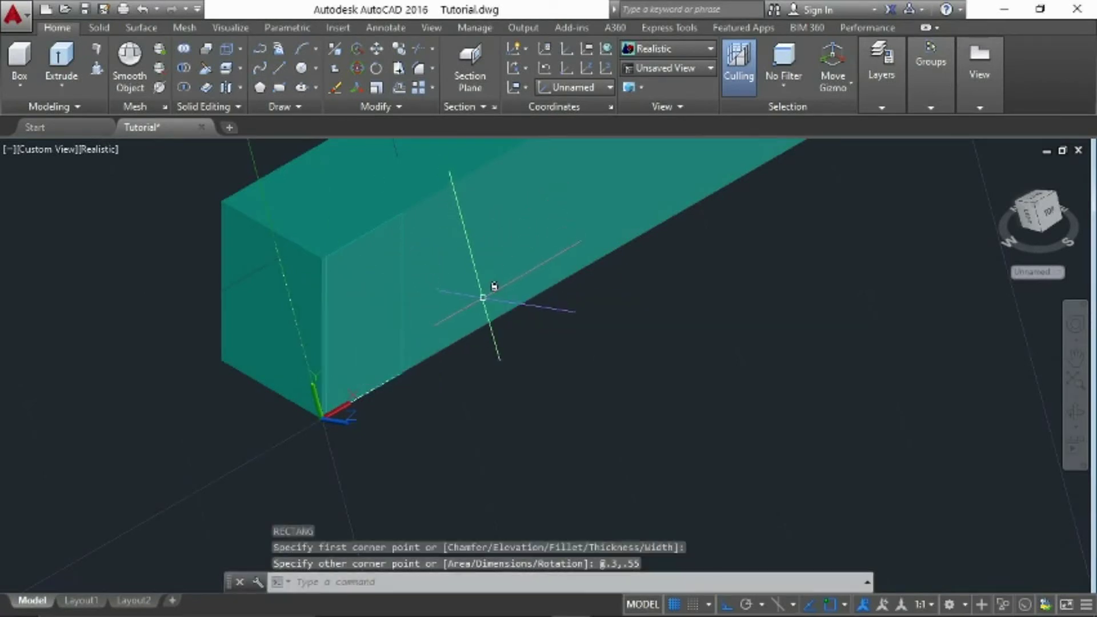
{"action": "key", "text": "ctrl+s"}
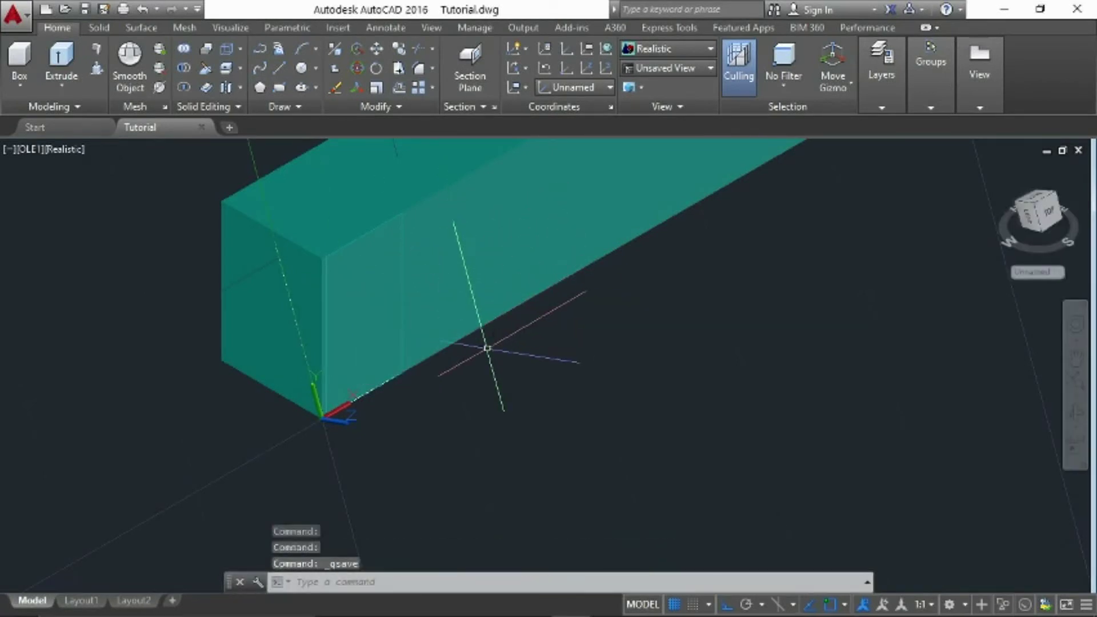
Step: Convert the rectangle at the beam's end into a region
{"action": "scroll", "coordinate": [488, 348], "scroll_direction": "down", "scroll_amount": 2}
{"action": "scroll", "coordinate": [487, 350], "scroll_direction": "up", "scroll_amount": 2}
{"action": "type", "text": "region"}
{"action": "key", "text": "Return"}
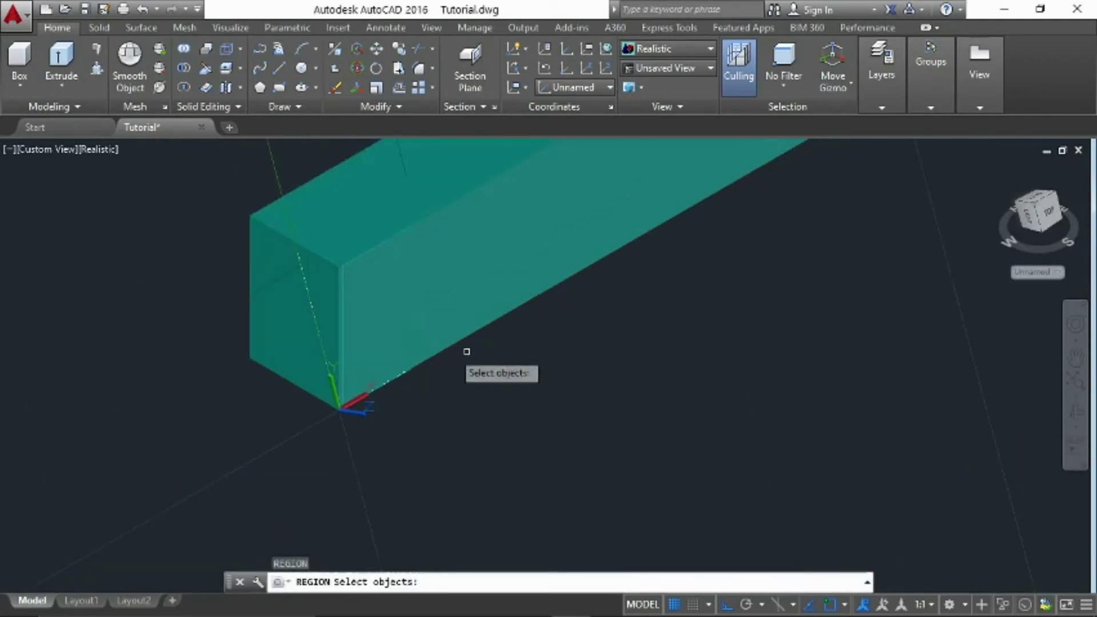
{"action": "left_click", "coordinate": [312, 303]}
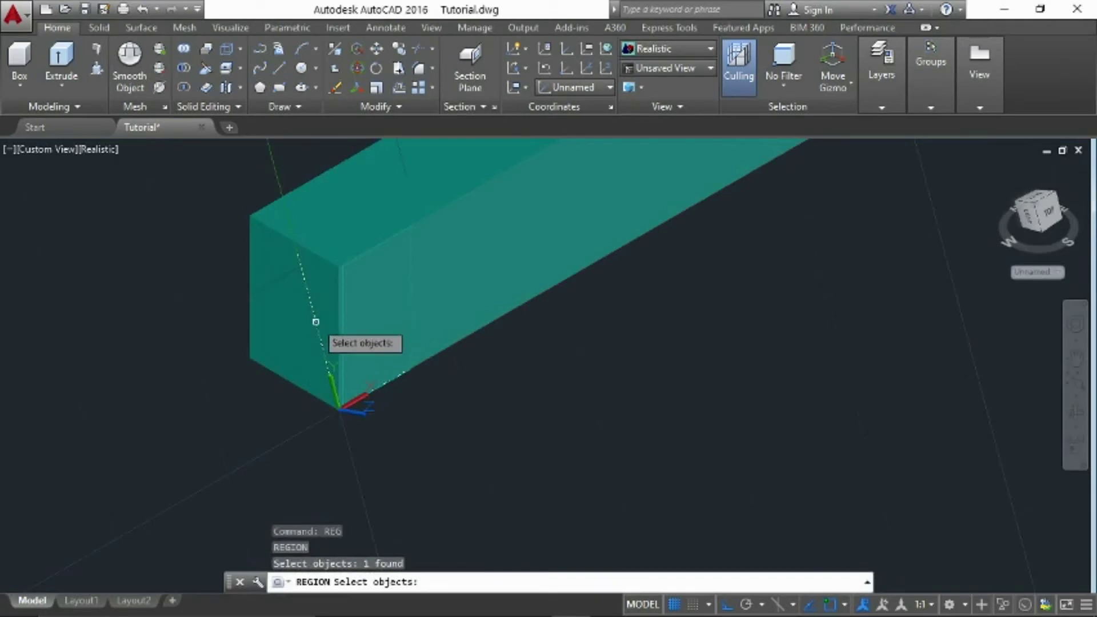
{"action": "key", "text": "Return"}
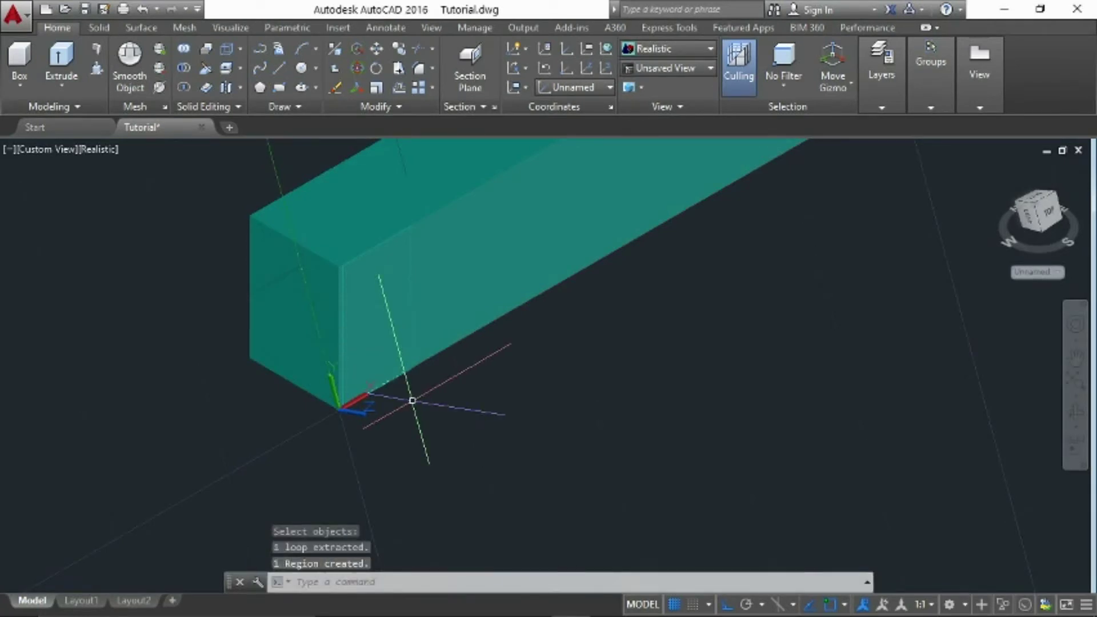
Step: Extrude the rectangular region 4 units outward from the beam's end to form an inclined beam
{"action": "type", "text": "ext"}
{"action": "key", "text": "Return"}
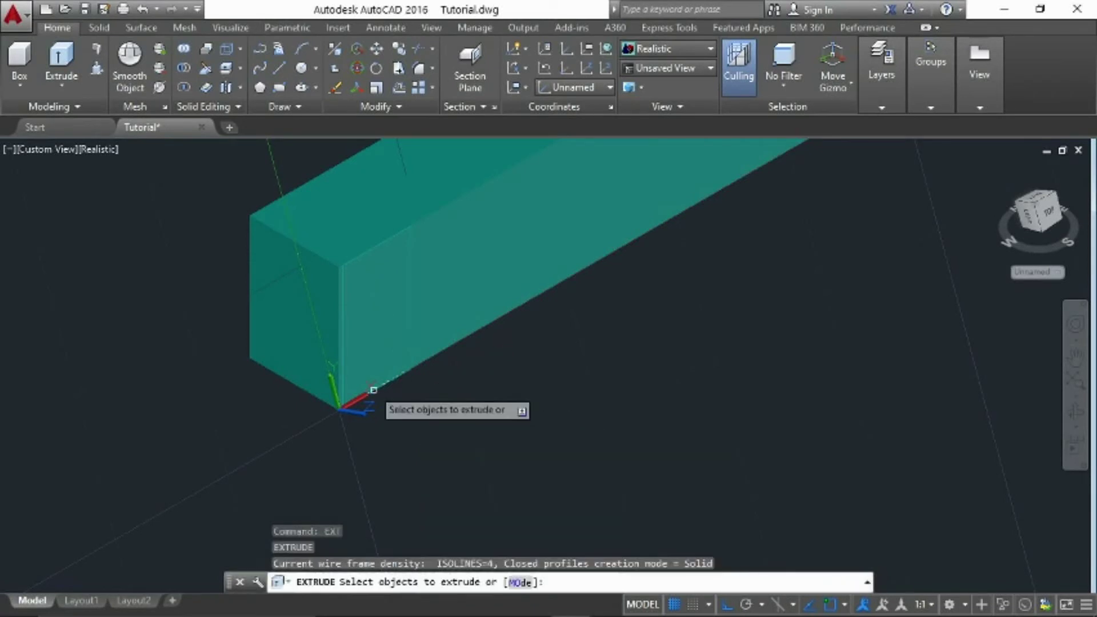
{"action": "left_click", "coordinate": [322, 339]}
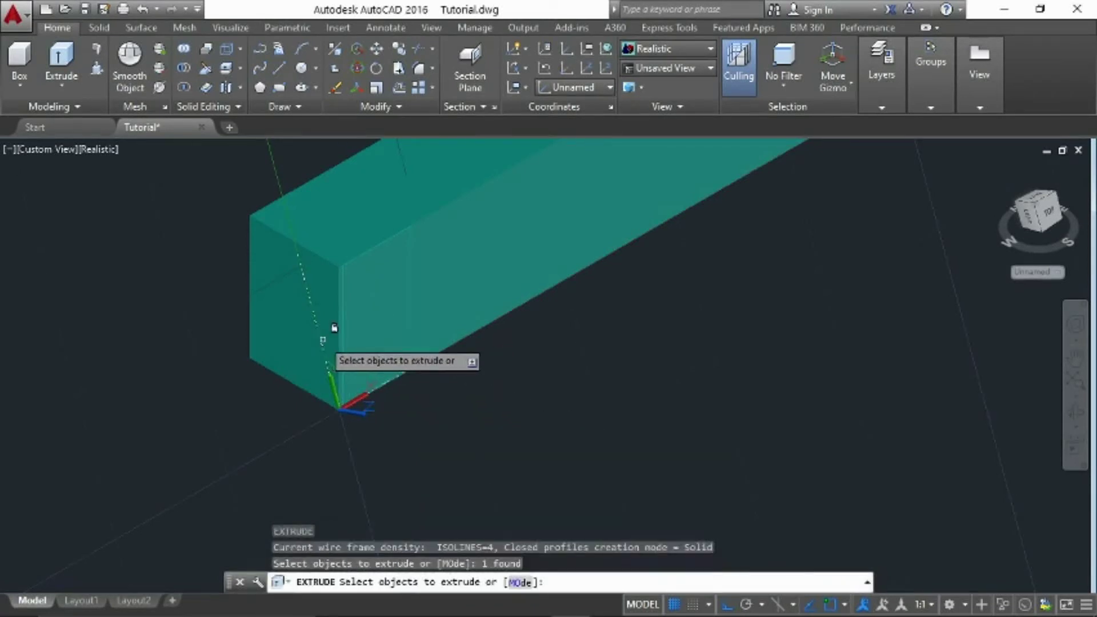
{"action": "key", "text": "Return"}
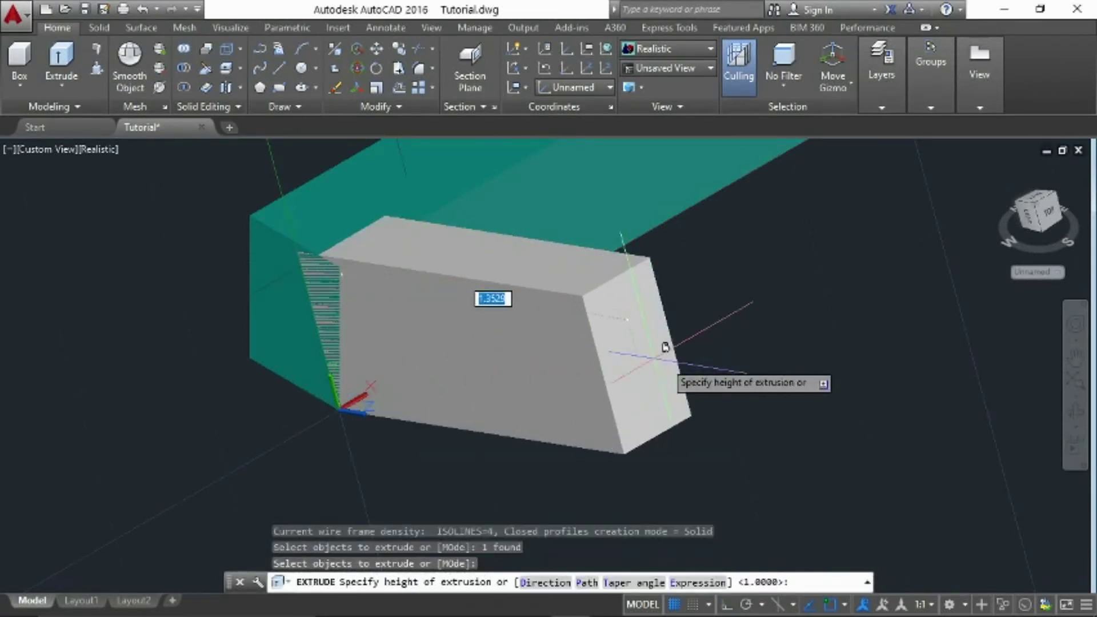
{"action": "scroll", "coordinate": [806, 383], "scroll_direction": "down", "scroll_amount": 5}
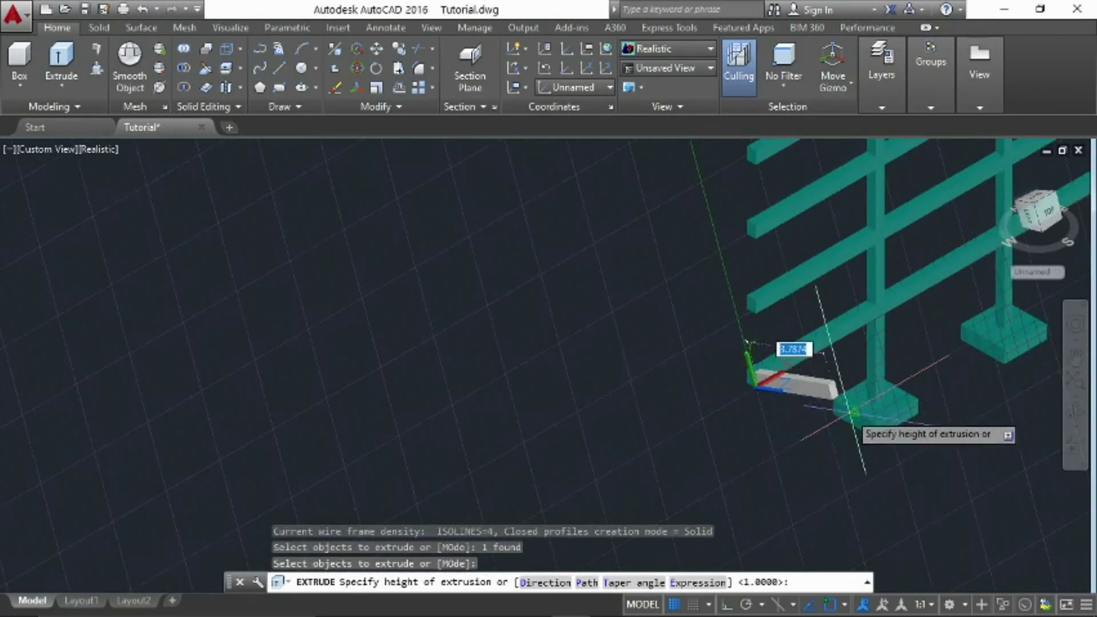
{"action": "scroll", "coordinate": [880, 435], "scroll_direction": "up", "scroll_amount": 5}
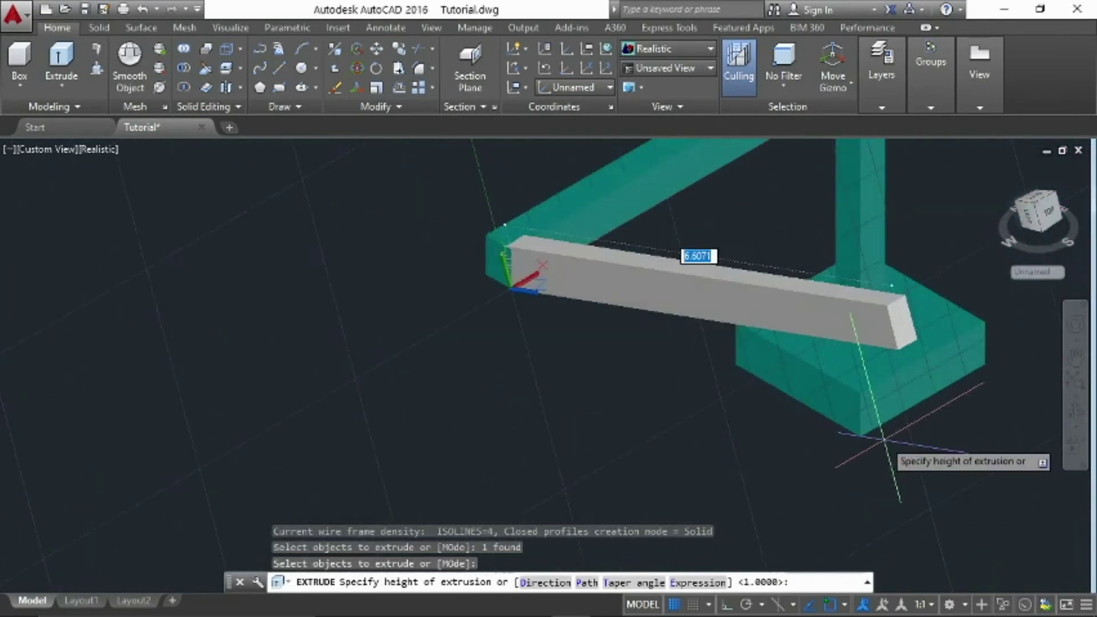
{"action": "type", "text": "4"}
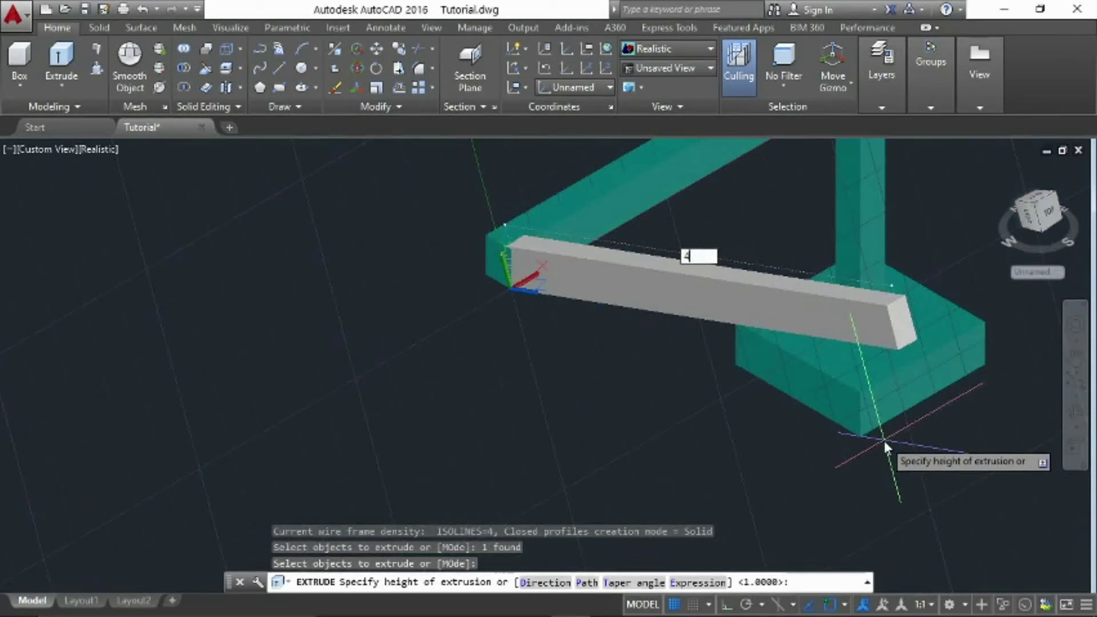
{"action": "key", "text": "Return"}
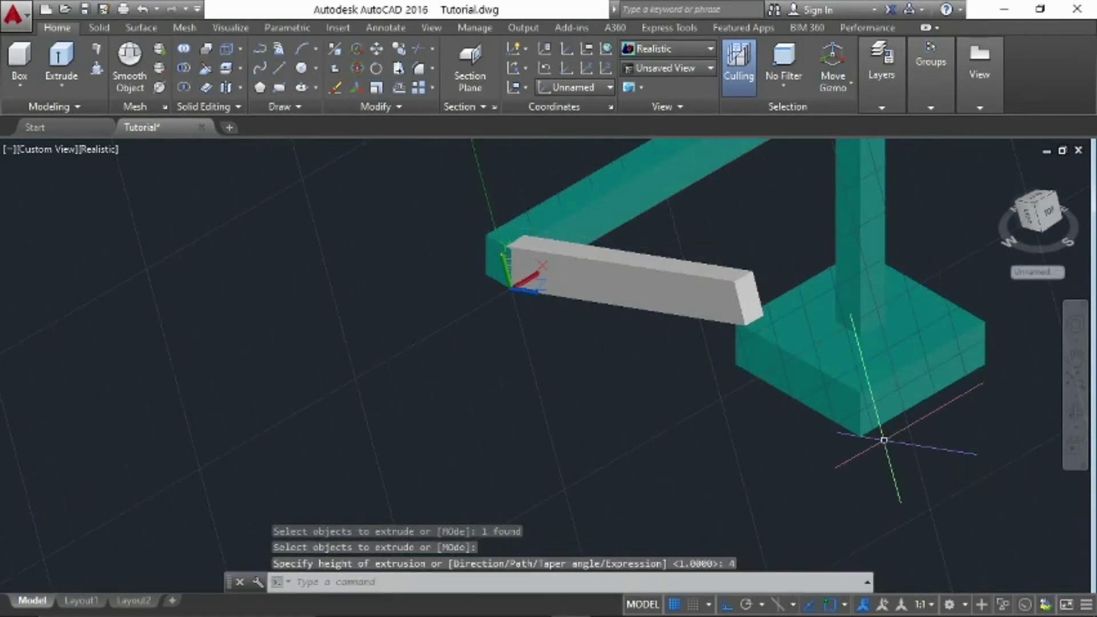
Step: Copy the inclined beam from its bottom corner at the UCS origin to the lower cyan beam's bottom corner at the column
{"action": "middle_click_drag", "start_coordinate": [727, 343], "coordinate": [698, 479]}
{"action": "scroll", "coordinate": [649, 479], "scroll_direction": "up", "scroll_amount": 2}
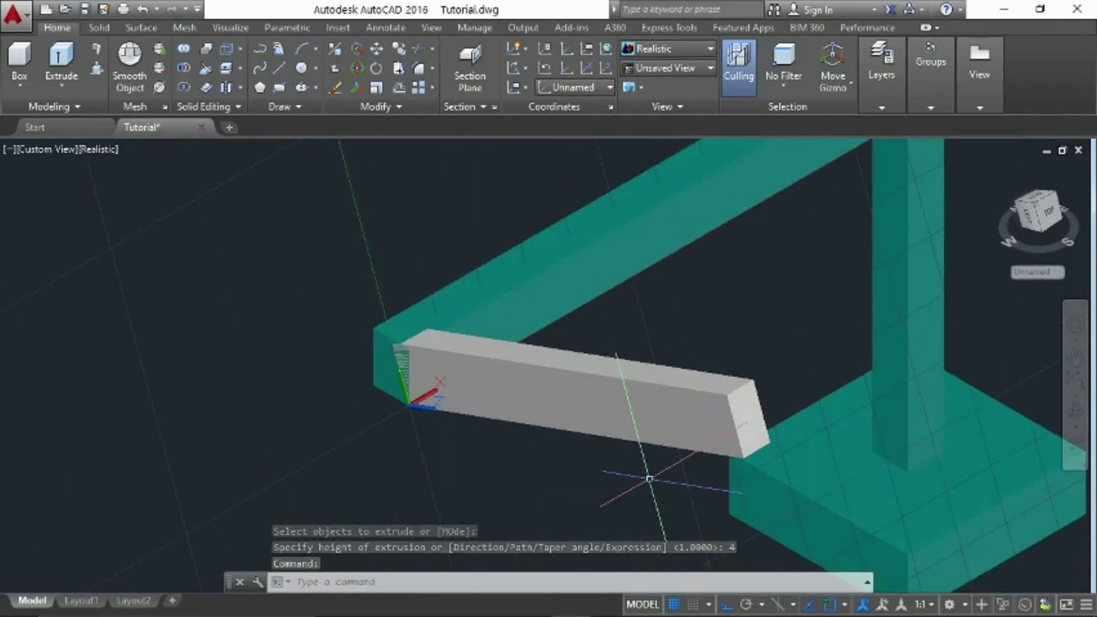
{"action": "type", "text": "CO"}
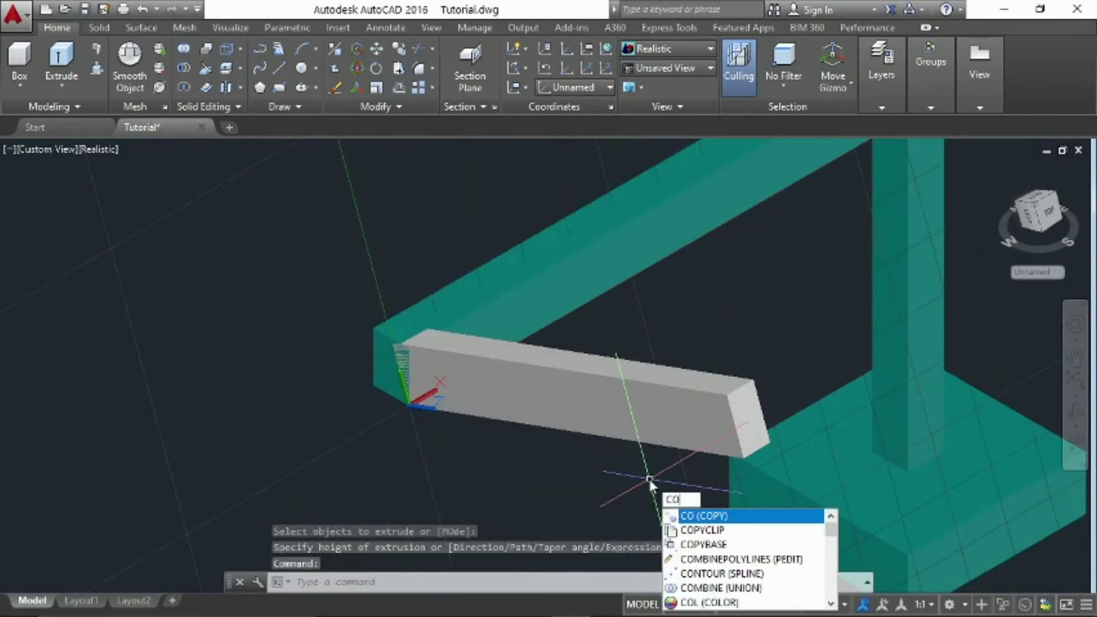
{"action": "key", "text": "Return"}
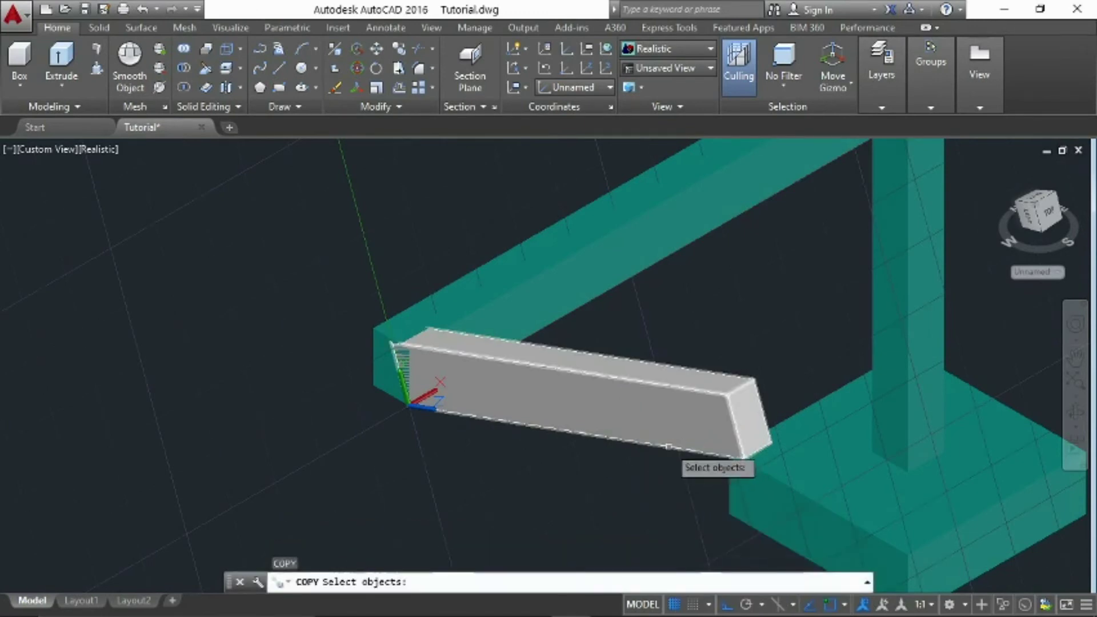
{"action": "left_click", "coordinate": [669, 447]}
{"action": "key", "text": "Return"}
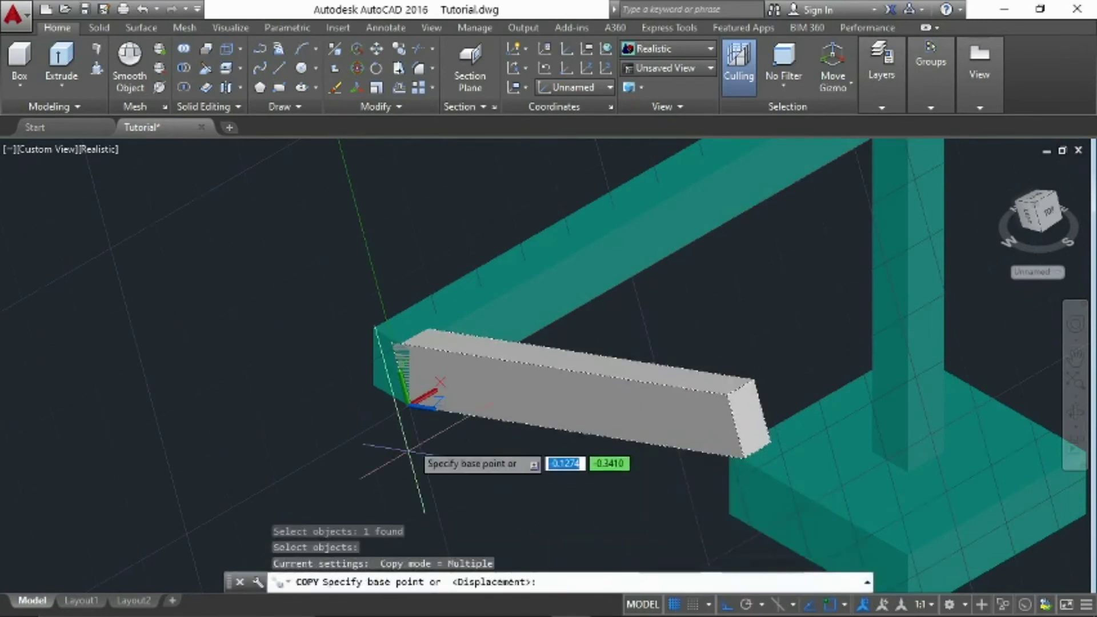
{"action": "scroll", "coordinate": [404, 416], "scroll_direction": "up", "scroll_amount": 3}
{"action": "scroll", "coordinate": [404, 416], "scroll_direction": "up", "scroll_amount": 2}
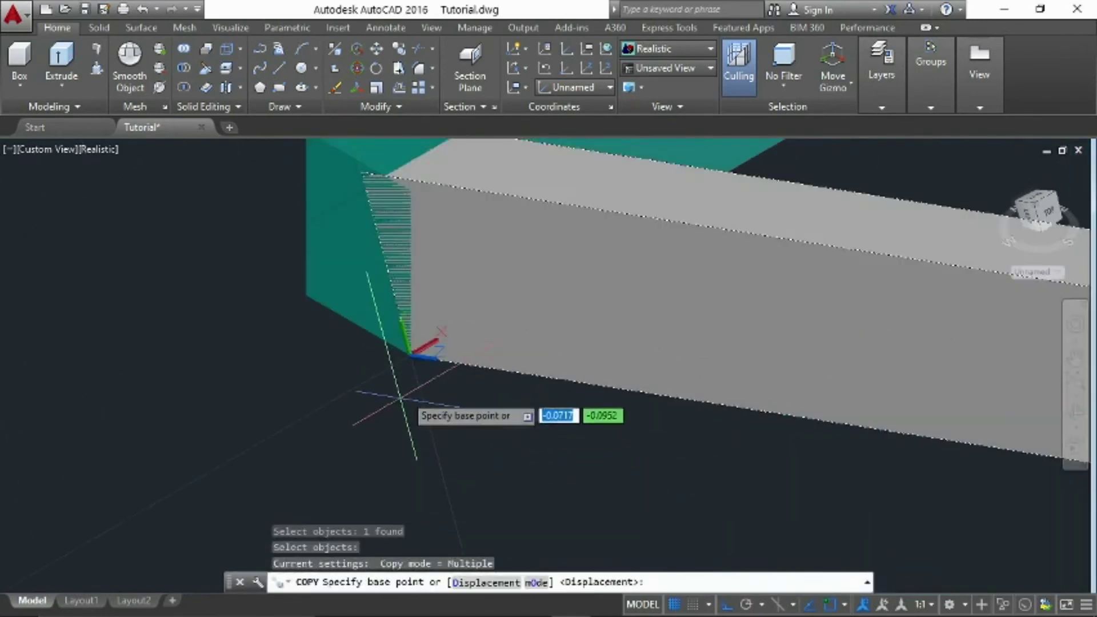
{"action": "left_click", "coordinate": [410, 356]}
{"action": "scroll", "coordinate": [414, 349], "scroll_direction": "down", "scroll_amount": 5}
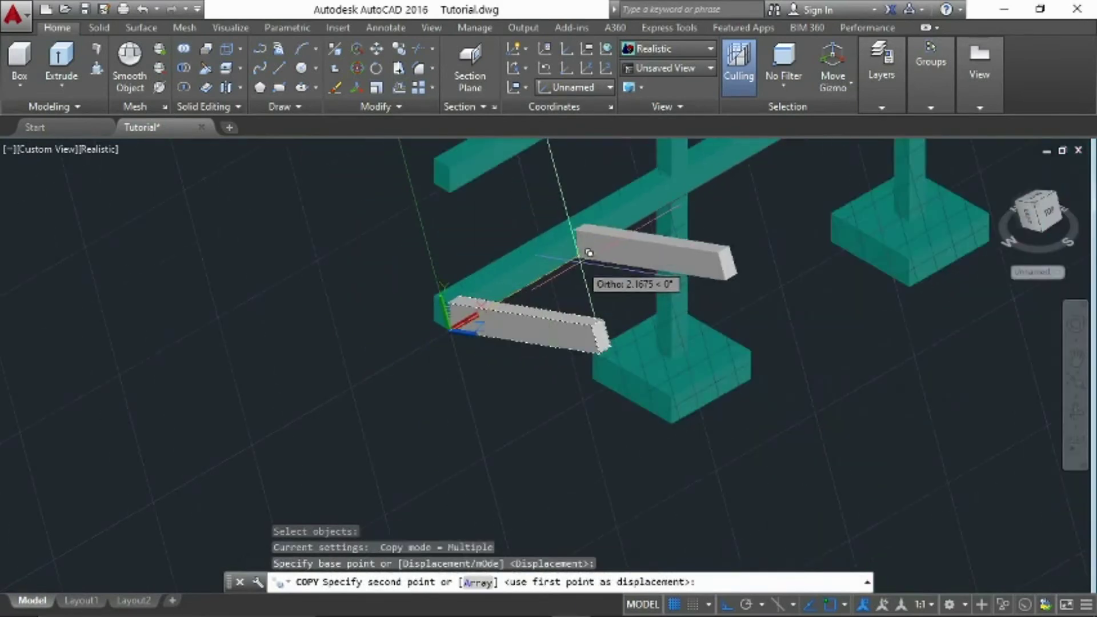
{"action": "scroll", "coordinate": [643, 232], "scroll_direction": "up", "scroll_amount": 4}
{"action": "middle_click_drag", "start_coordinate": [686, 171], "coordinate": [403, 443]}
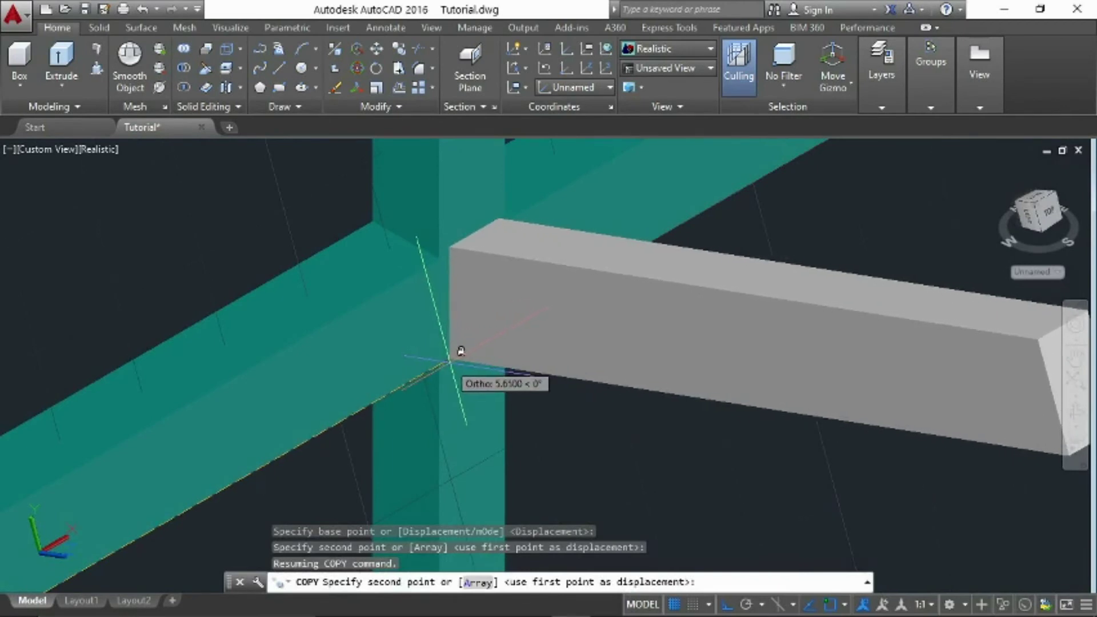
{"action": "scroll", "coordinate": [445, 362], "scroll_direction": "up", "scroll_amount": 5}
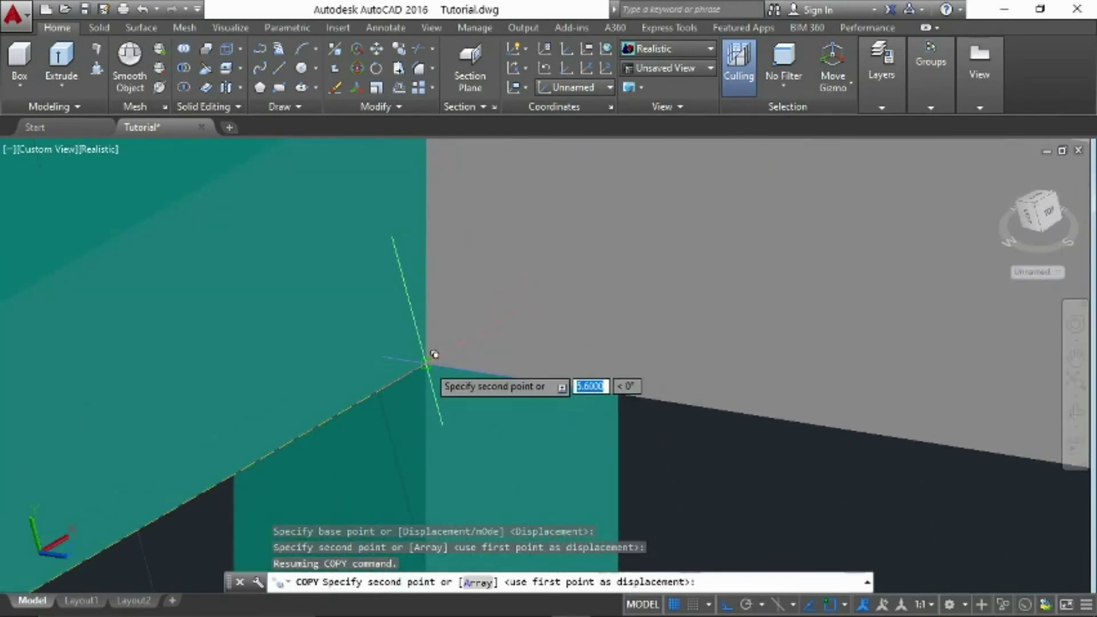
{"action": "left_click", "coordinate": [438, 353]}
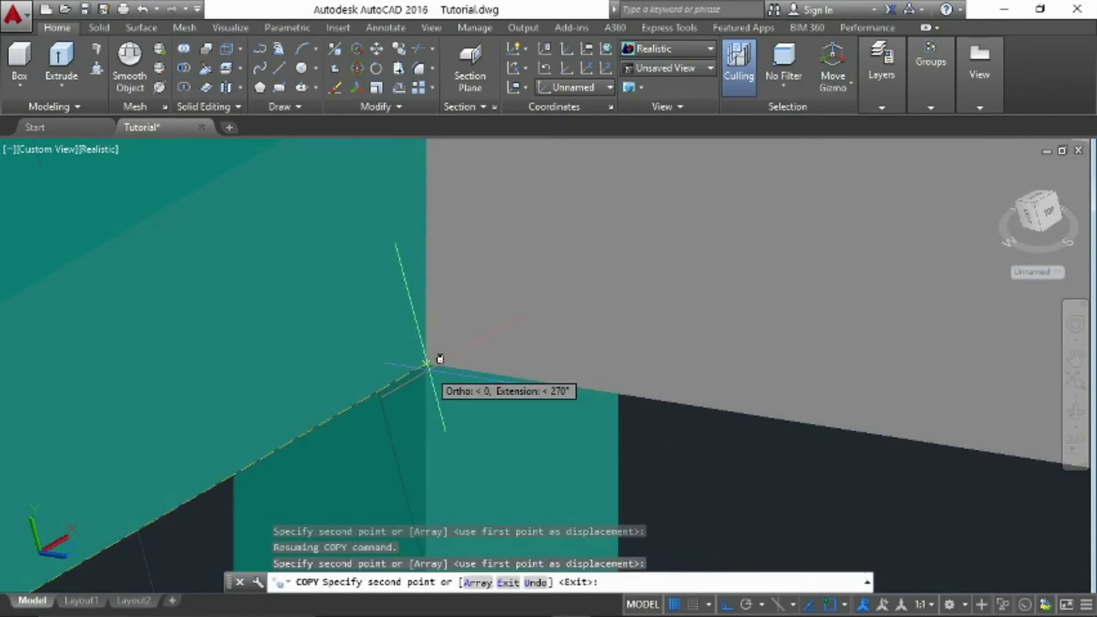
{"action": "key", "text": "Escape"}
Step: Draw a 5.3 by 0.15 rectangle downward from the top inner corner of the first inclined beam's outer end, spanning both beams
{"action": "scroll", "coordinate": [440, 359], "scroll_direction": "down", "scroll_amount": 5}
{"action": "scroll", "coordinate": [330, 433], "scroll_direction": "up", "scroll_amount": 4}
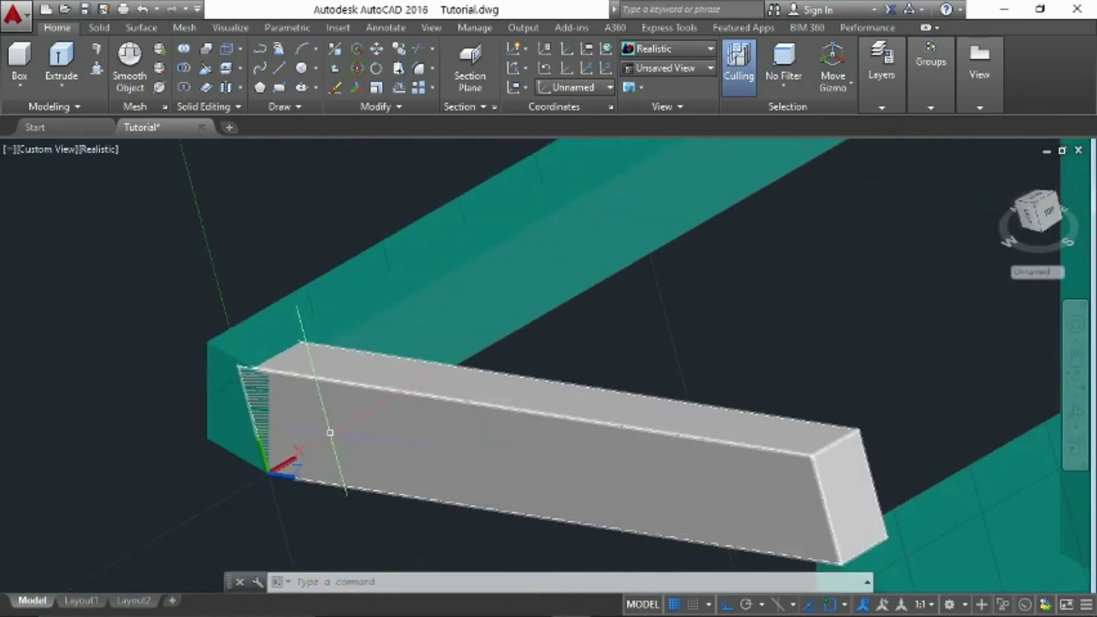
{"action": "scroll", "coordinate": [330, 432], "scroll_direction": "down", "scroll_amount": 6}
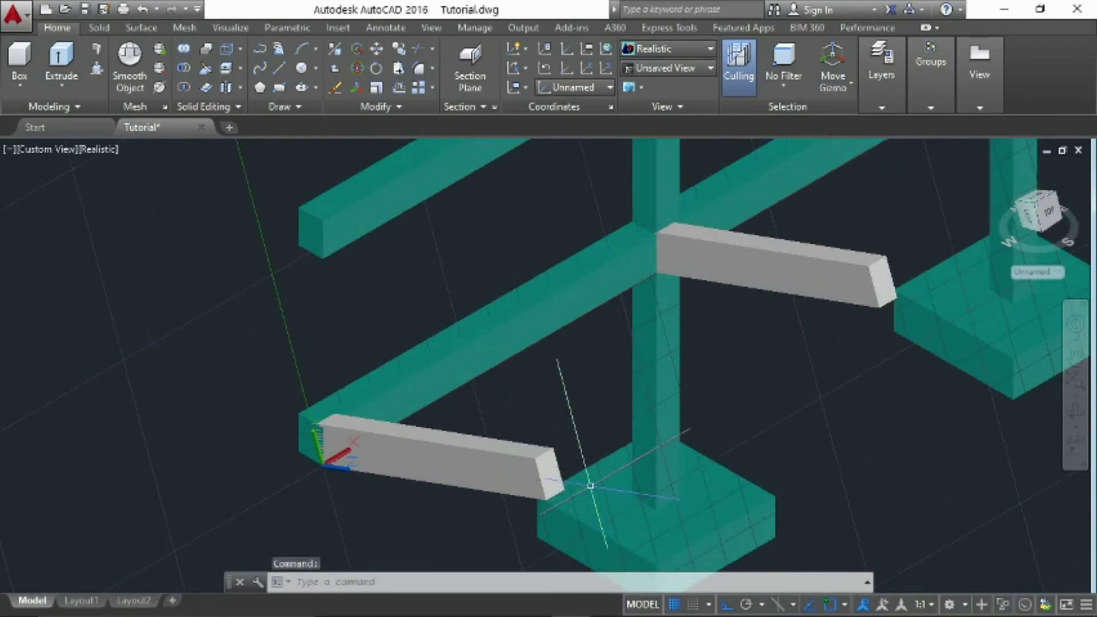
{"action": "middle_click_drag", "start_coordinate": [590, 485], "coordinate": [483, 490]}
{"action": "scroll", "coordinate": [465, 478], "scroll_direction": "up", "scroll_amount": 2}
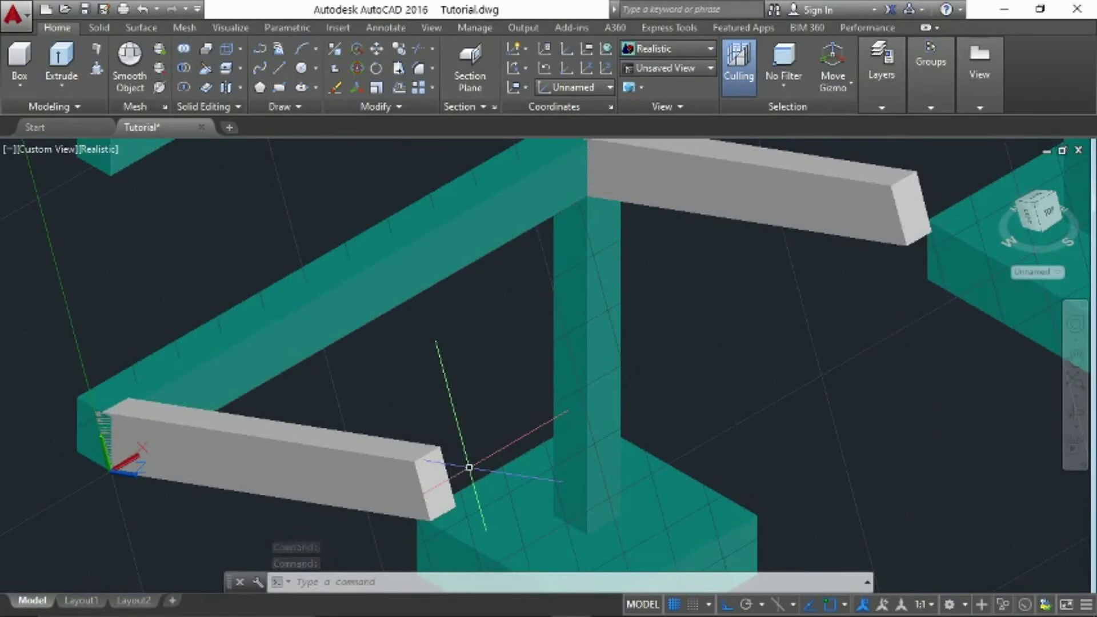
{"action": "type", "text": "re"}
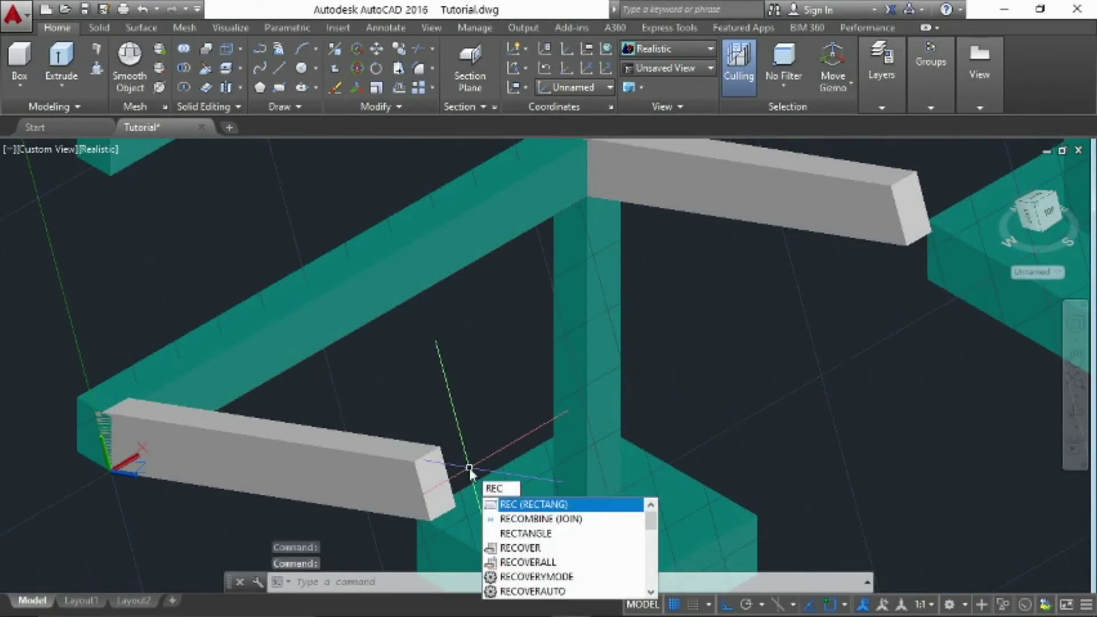
{"action": "key", "text": "Return"}
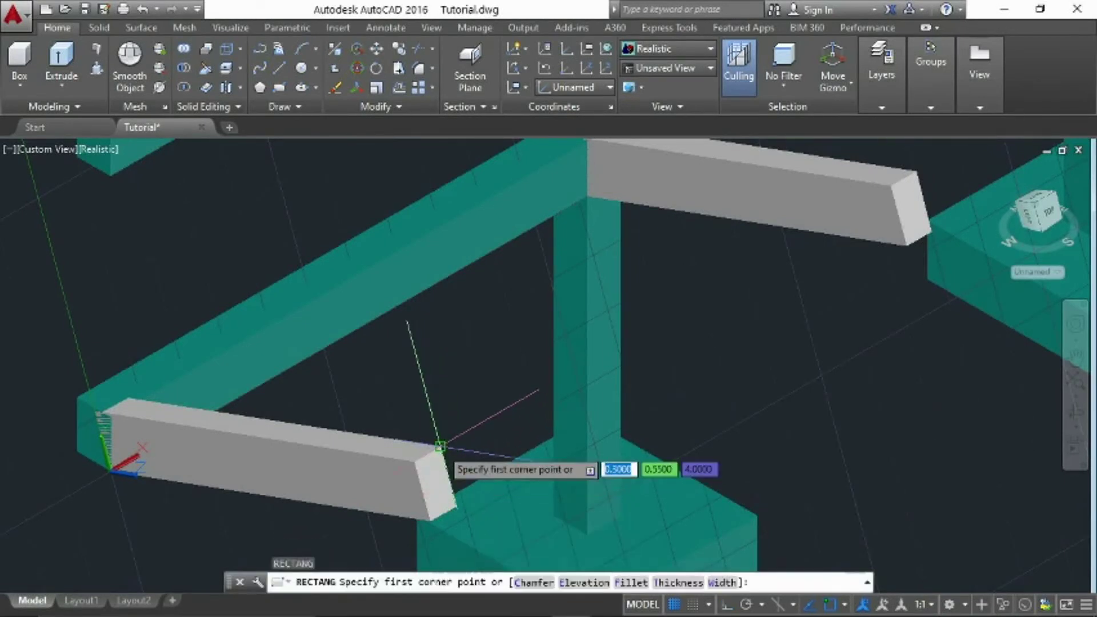
{"action": "left_click", "coordinate": [441, 445]}
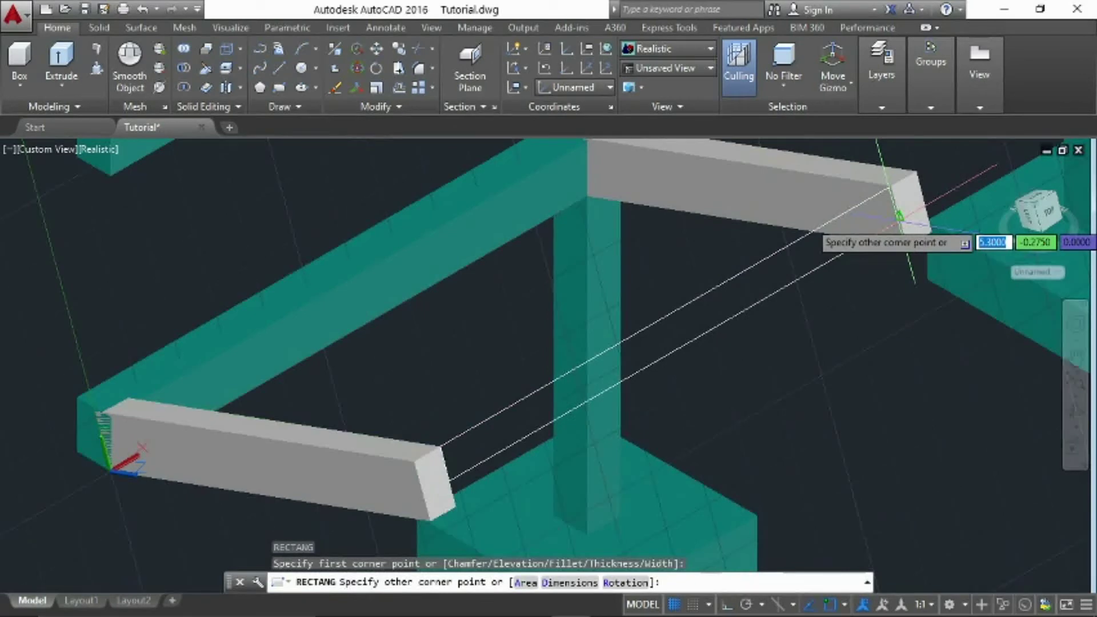
{"action": "type", "text": "5"}
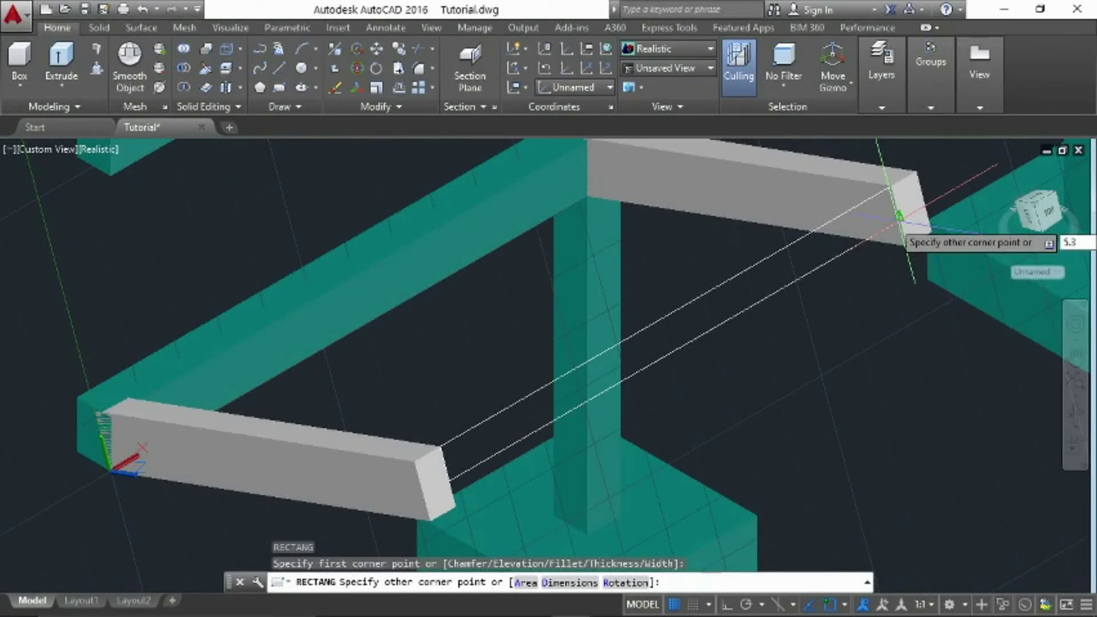
{"action": "type", "text": ".3"}
{"action": "key", "text": "Tab"}
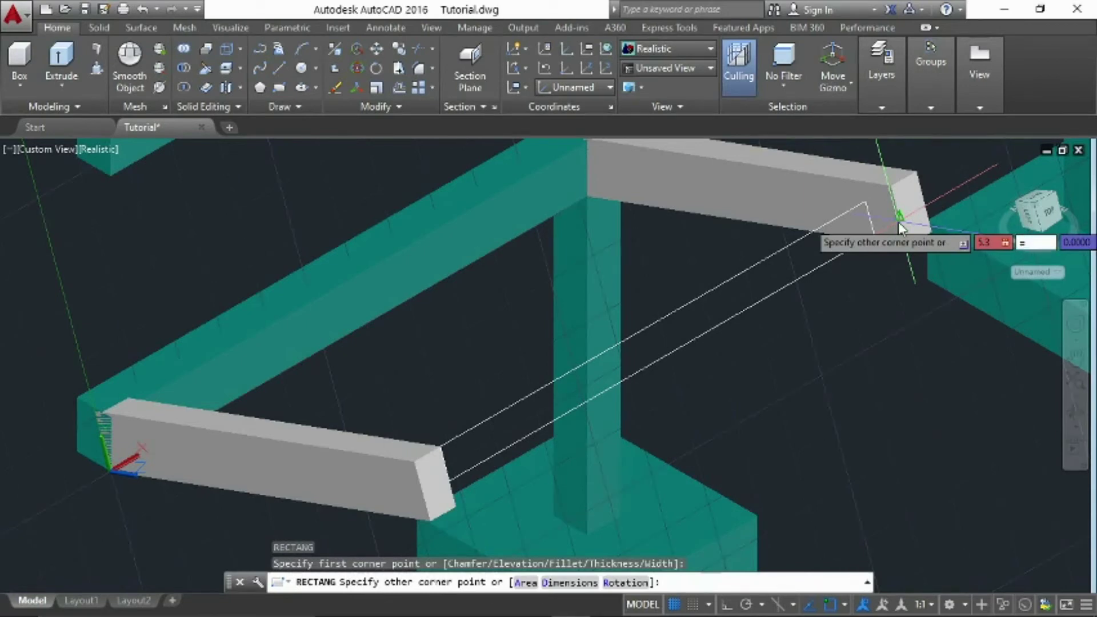
{"action": "type", "text": "-"}
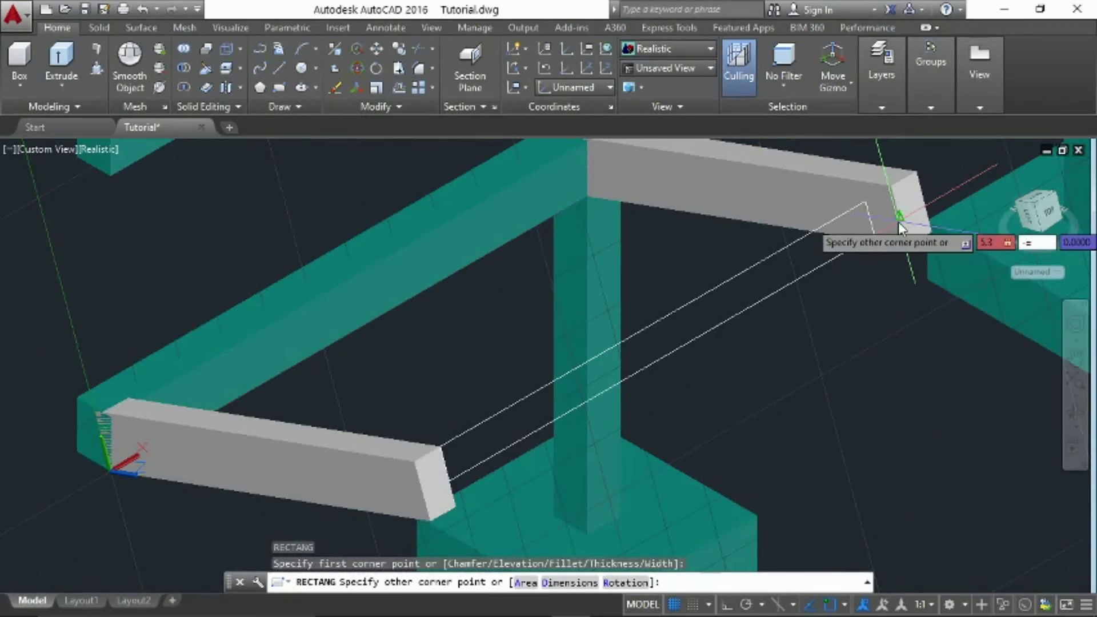
{"action": "type", "text": ".15"}
{"action": "key", "text": "Return"}
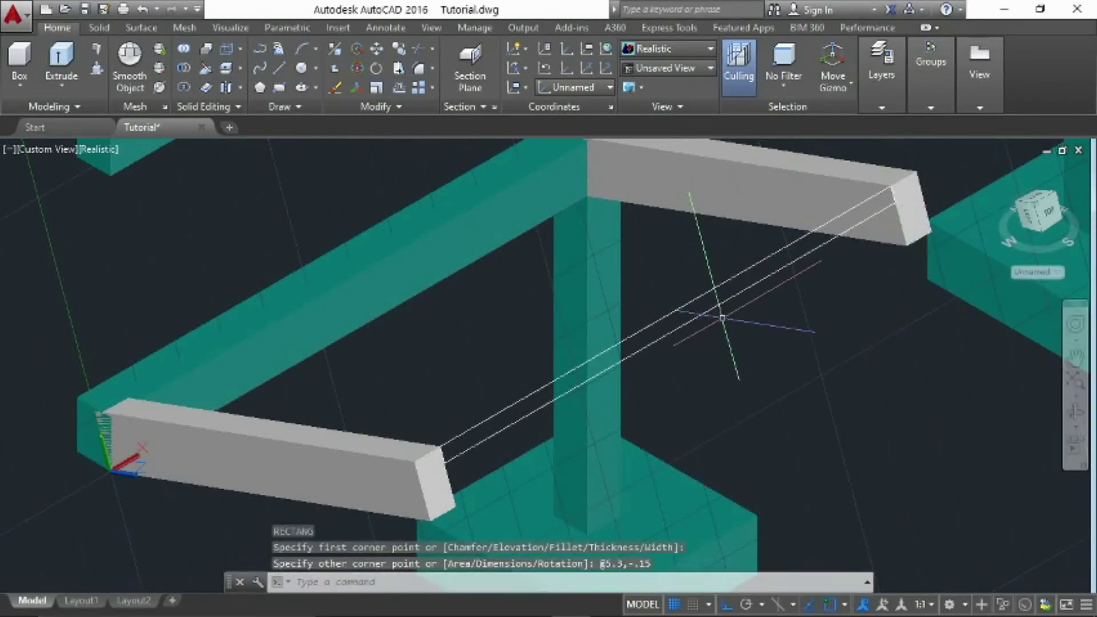
Step: Convert the thin rectangle between the two inclined beams' outer ends into a region
{"action": "scroll", "coordinate": [726, 330], "scroll_direction": "down", "scroll_amount": 2}
{"action": "scroll", "coordinate": [727, 330], "scroll_direction": "up", "scroll_amount": 2}
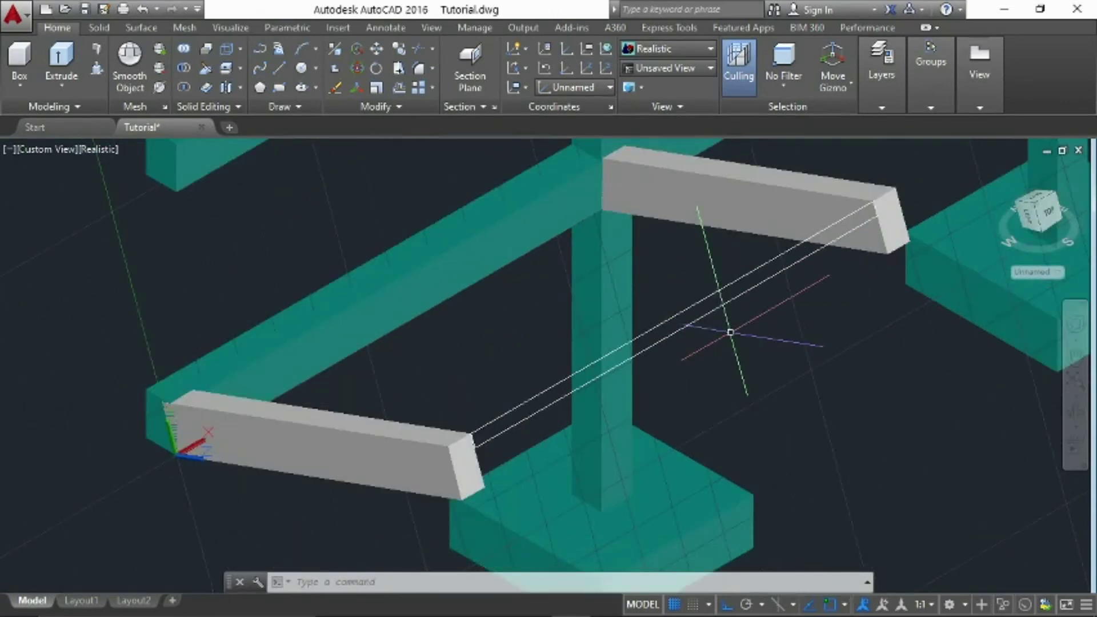
{"action": "type", "text": "region"}
{"action": "key", "text": "Return"}
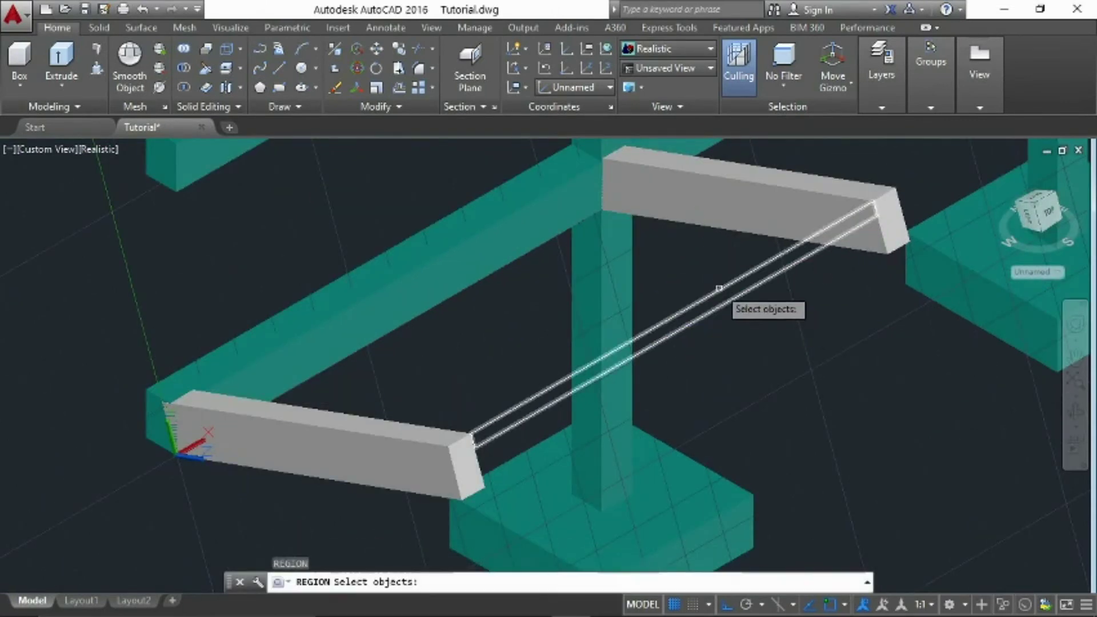
{"action": "left_click", "coordinate": [720, 289]}
{"action": "key", "text": "Return"}
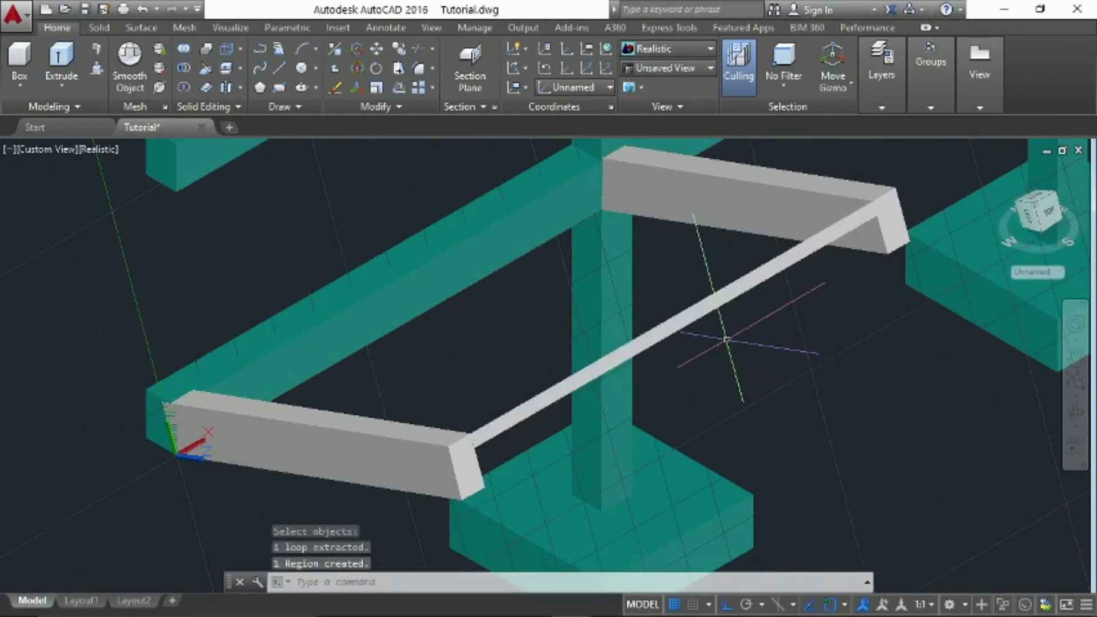
Step: Extrude the thin region back along the inclined beams to the cyan beam to form a slab, and save the drawing
{"action": "type", "text": "ext"}
{"action": "key", "text": "Return"}
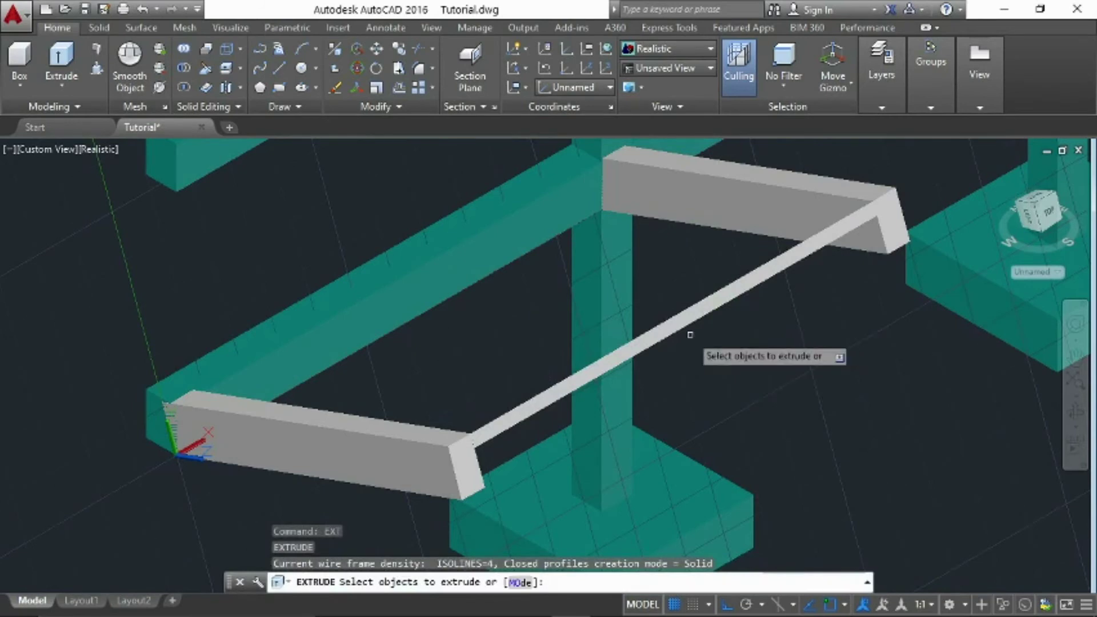
{"action": "left_click", "coordinate": [674, 331]}
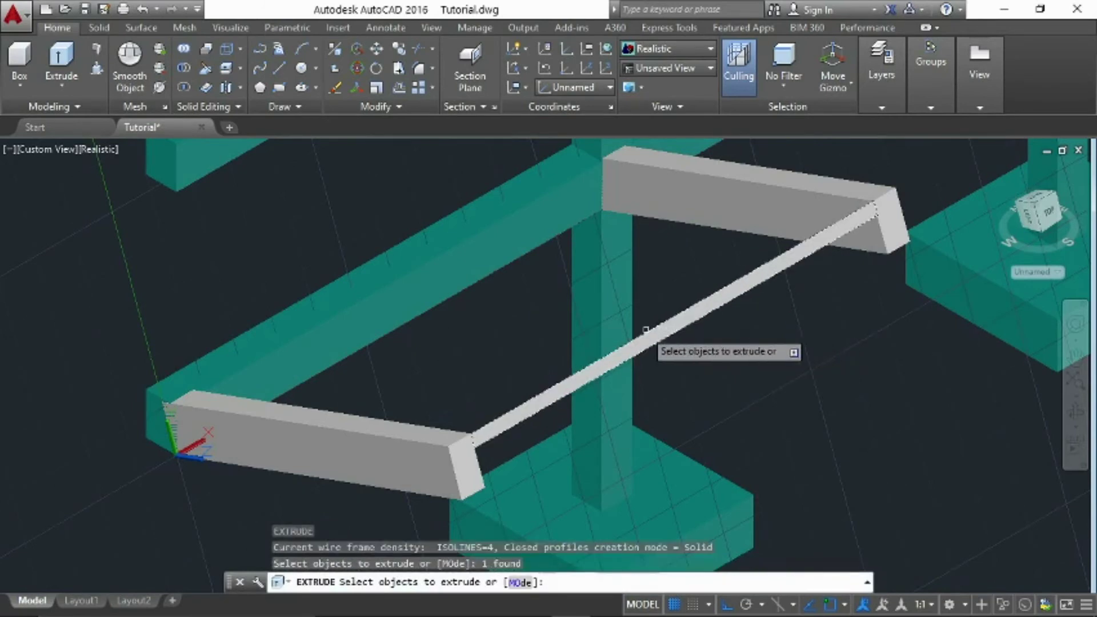
{"action": "key", "text": "Return"}
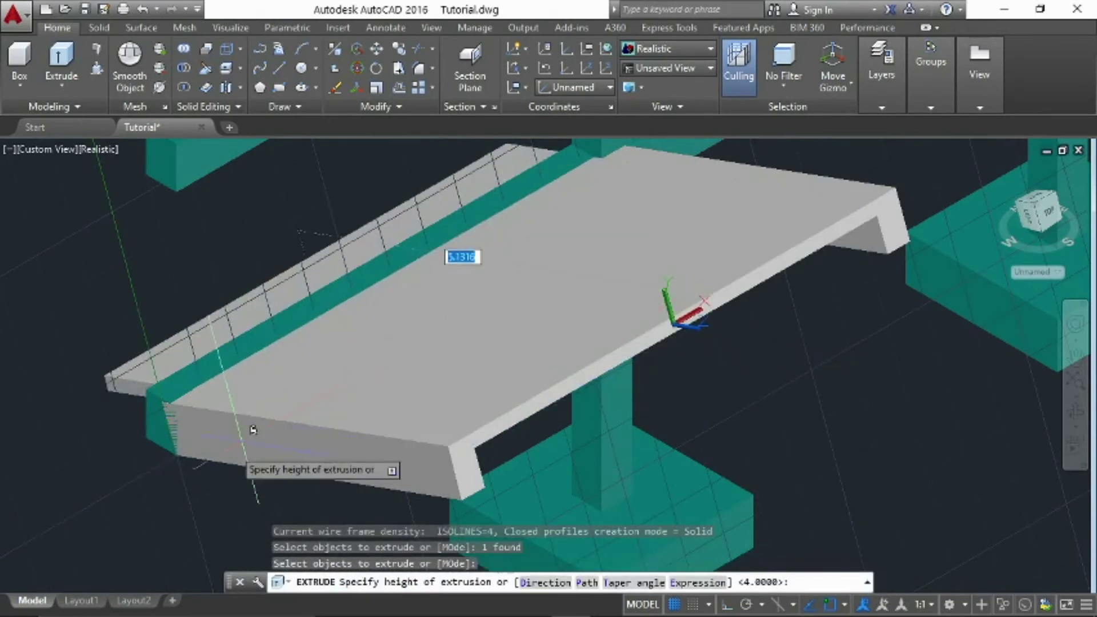
{"action": "left_click", "coordinate": [161, 403]}
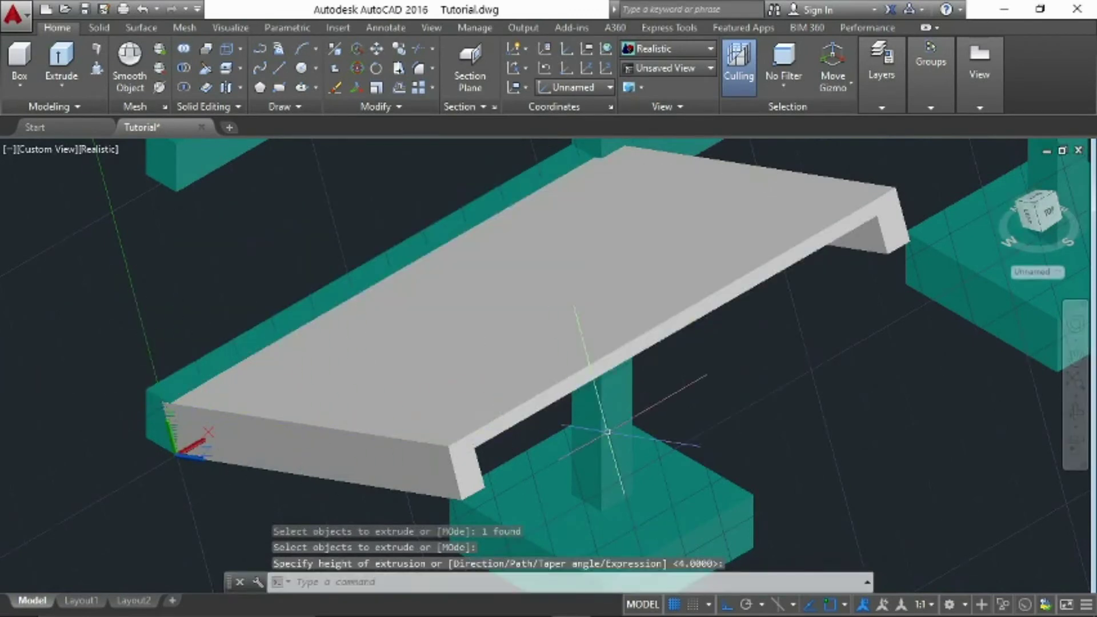
{"action": "key", "text": "Escape"}
{"action": "scroll", "coordinate": [765, 402], "scroll_direction": "down", "scroll_amount": 5}
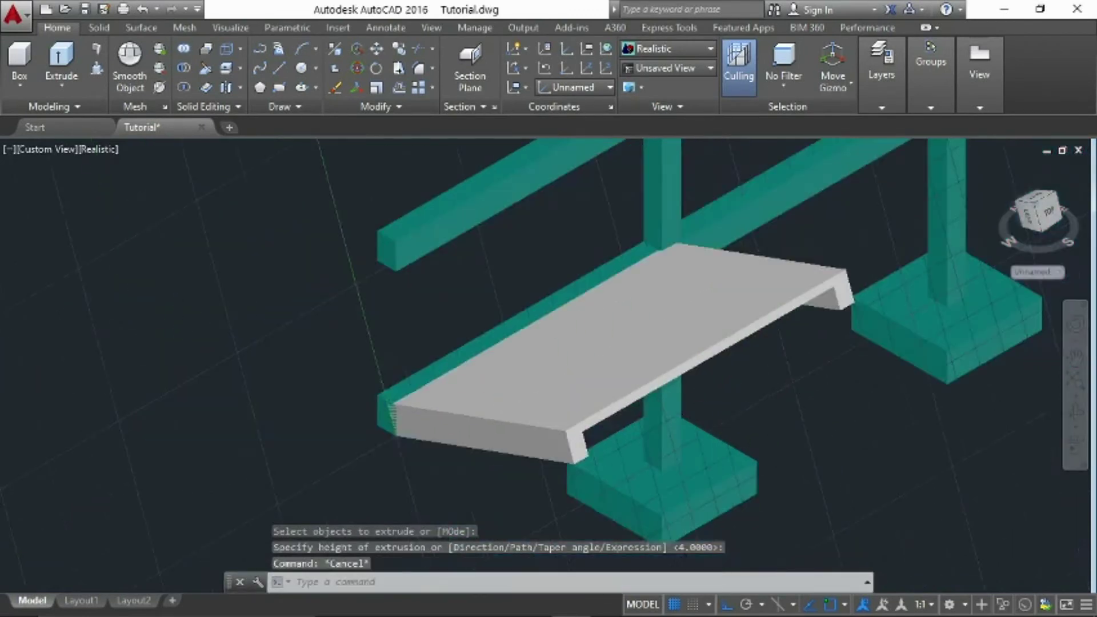
{"action": "middle_click_drag", "start_coordinate": [779, 397], "coordinate": [768, 368]}
{"action": "key", "text": "Escape"}
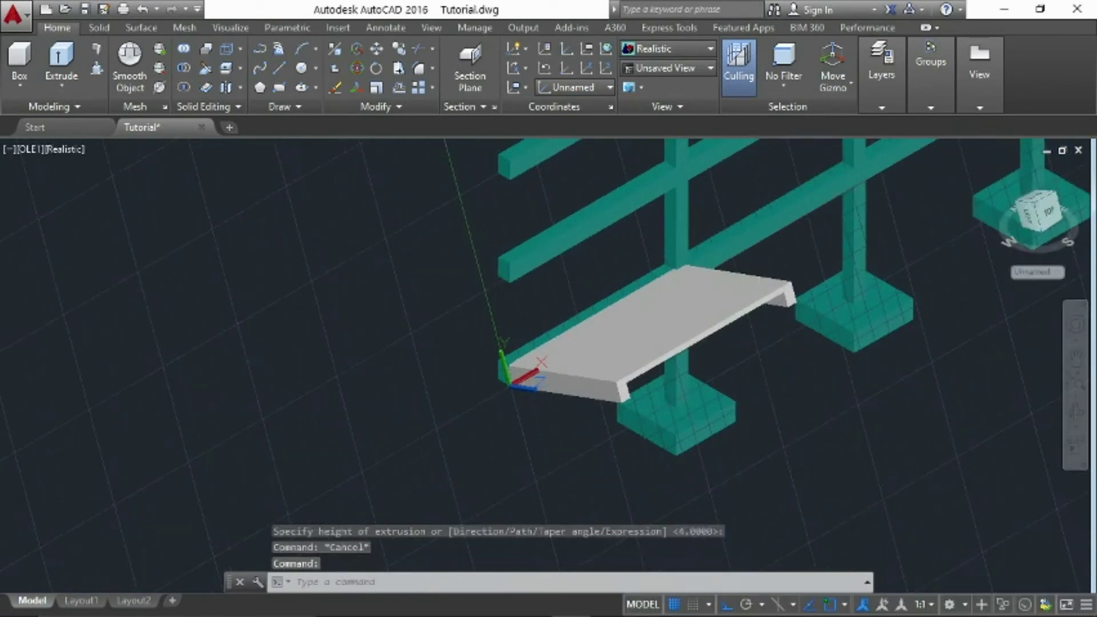
{"action": "key", "text": "ctrl+s"}
{"action": "middle_click_drag", "start_coordinate": [568, 436], "coordinate": [637, 412]}
{"action": "key", "text": "Escape"}
Step: Draw a short line along the UCS X axis from the bottom inner corner of the first inclined beam's outer end toward the second beam
{"action": "scroll", "coordinate": [637, 411], "scroll_direction": "up", "scroll_amount": 4}
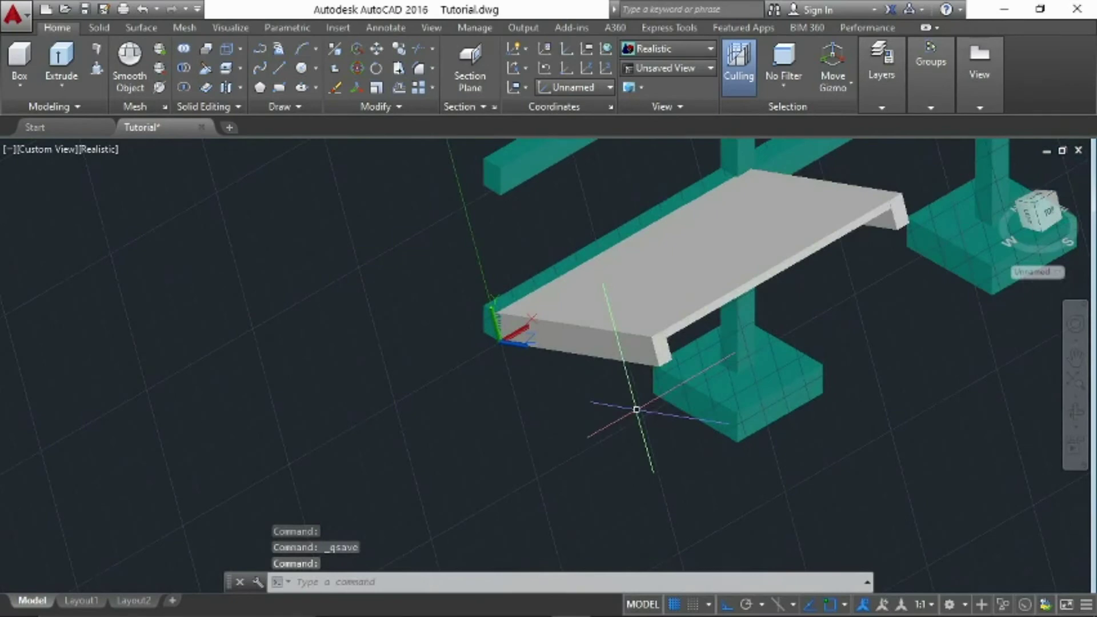
{"action": "scroll", "coordinate": [637, 409], "scroll_direction": "up", "scroll_amount": 2}
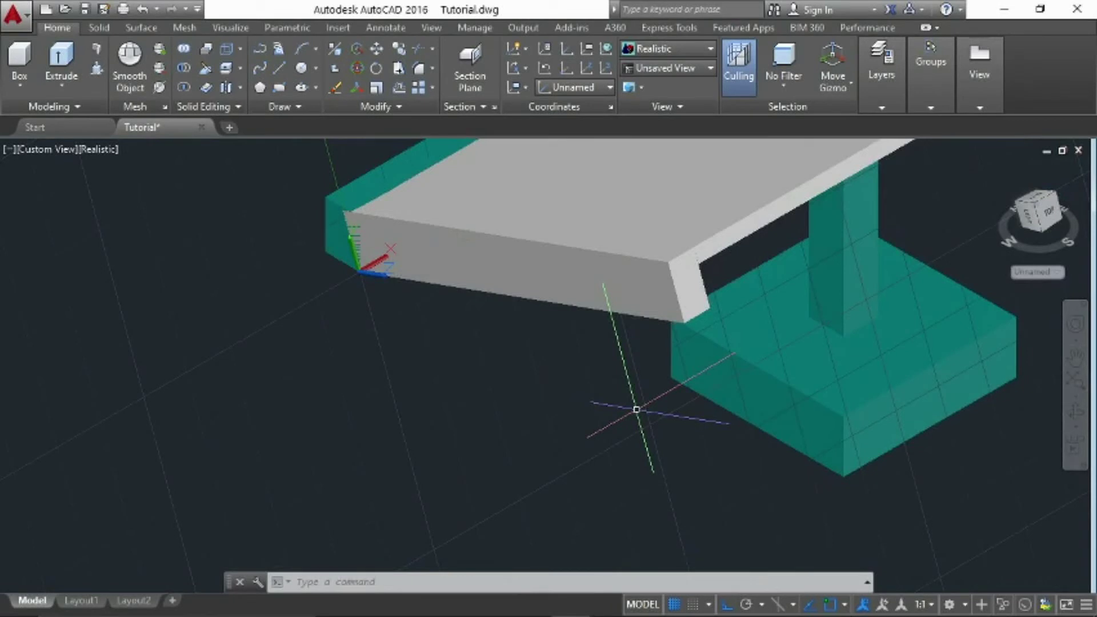
{"action": "scroll", "coordinate": [694, 335], "scroll_direction": "up", "scroll_amount": 1}
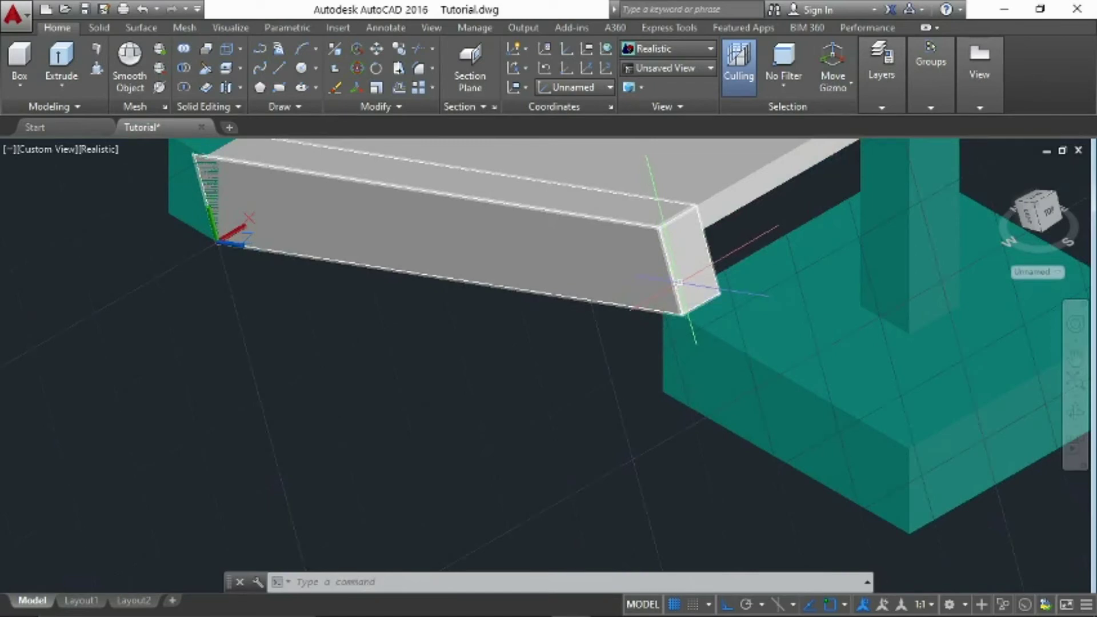
{"action": "mouse_move", "coordinate": [679, 282]}
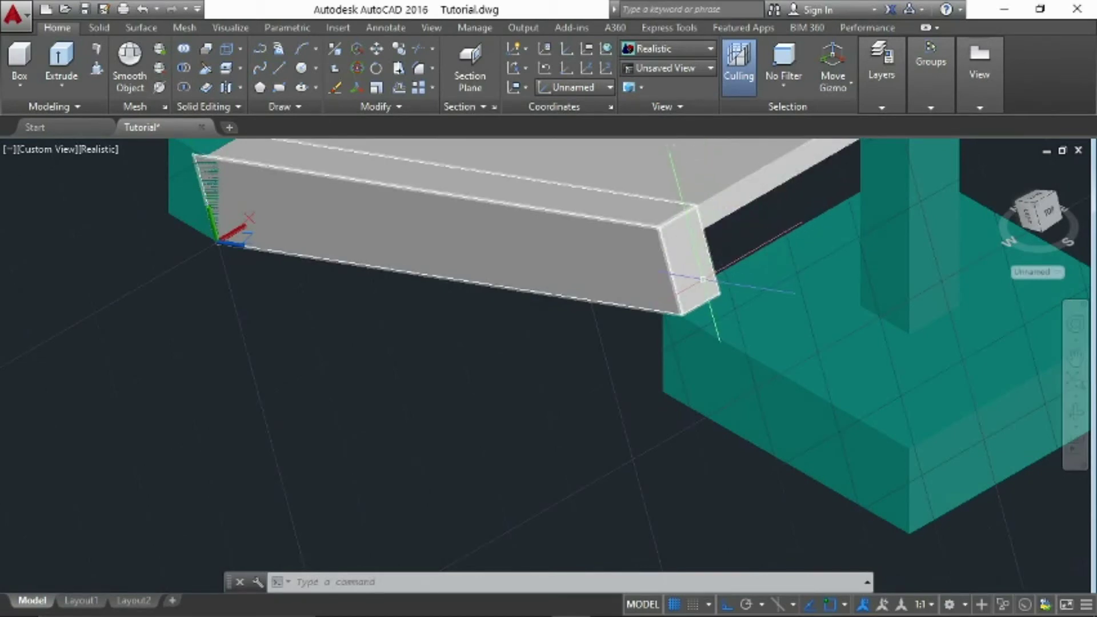
{"action": "scroll", "coordinate": [707, 286], "scroll_direction": "up", "scroll_amount": 3}
{"action": "middle_click_drag", "start_coordinate": [706, 311], "coordinate": [620, 394]}
{"action": "type", "text": "l"}
{"action": "key", "text": "Return"}
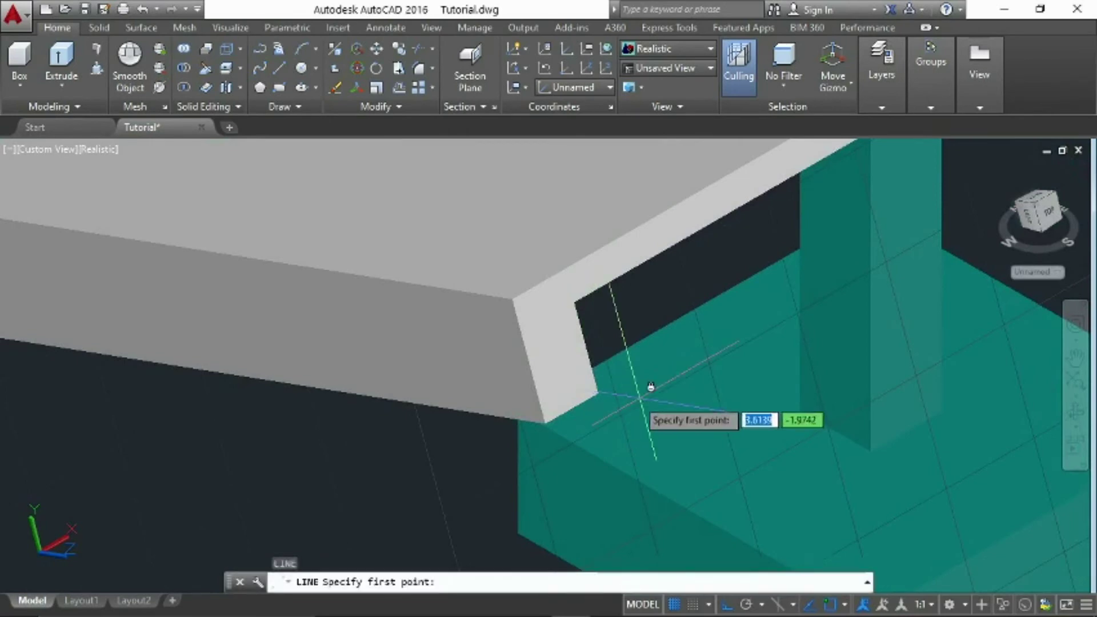
{"action": "left_click", "coordinate": [598, 393]}
{"action": "left_click", "coordinate": [688, 344]}
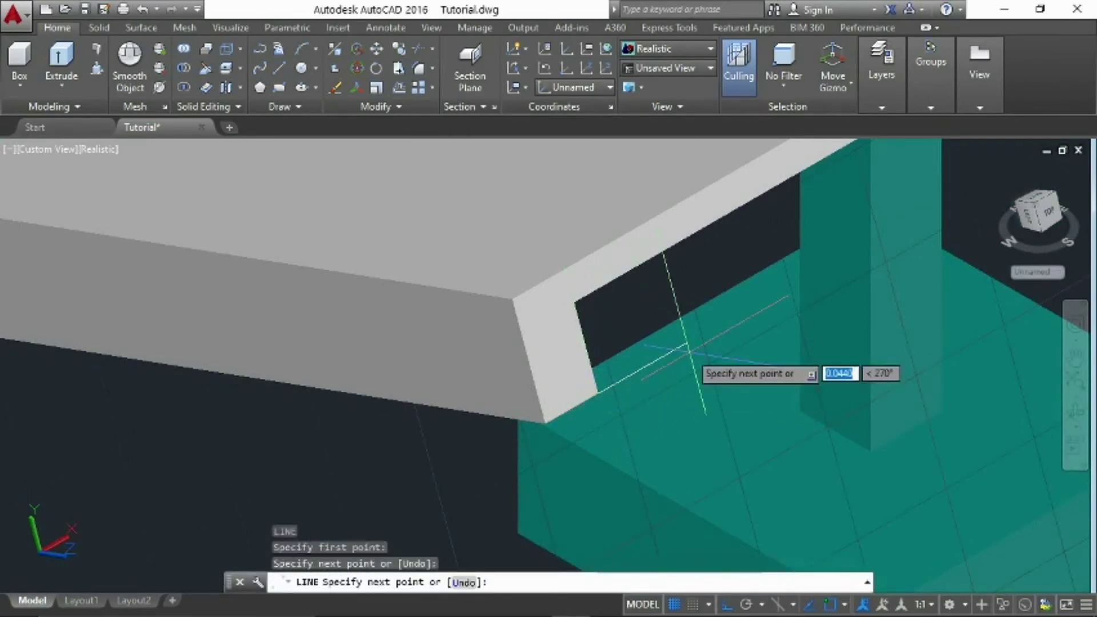
{"action": "key", "text": "Escape"}
{"action": "scroll", "coordinate": [642, 383], "scroll_direction": "down", "scroll_amount": 4}
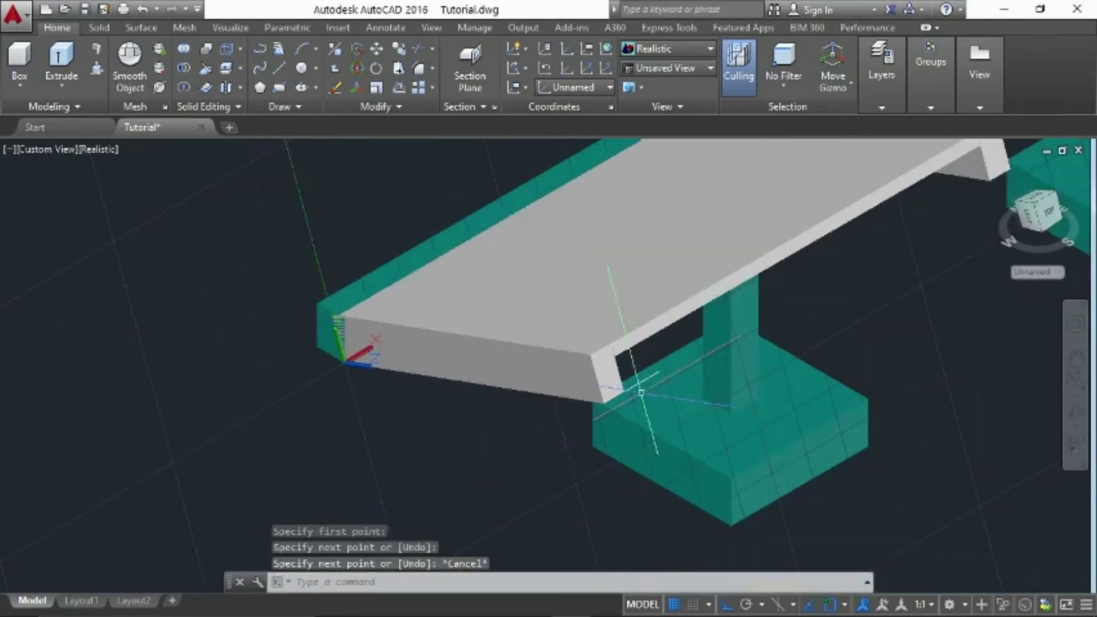
Step: Offset the short line 0.25 upward onto the first inclined beam's end face
{"action": "scroll", "coordinate": [384, 406], "scroll_direction": "up", "scroll_amount": 3}
{"action": "scroll", "coordinate": [726, 403], "scroll_direction": "up", "scroll_amount": 3}
{"action": "type", "text": "o"}
{"action": "key", "text": "Return"}
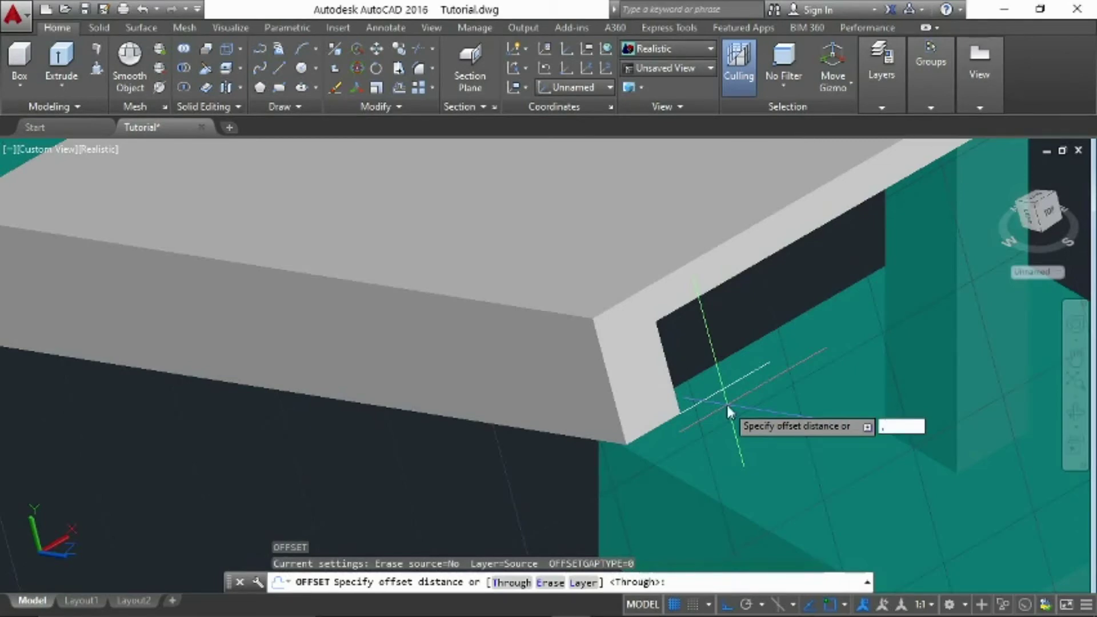
{"action": "type", "text": ".25"}
{"action": "key", "text": "Return"}
{"action": "left_click", "coordinate": [711, 394]}
{"action": "left_click", "coordinate": [707, 329]}
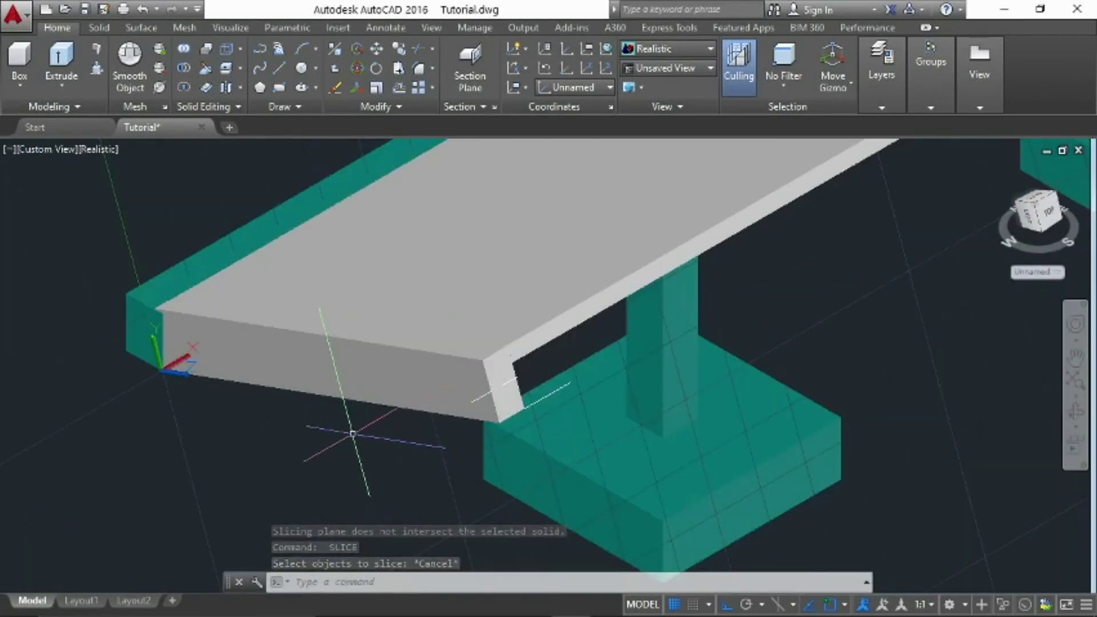
Step: Set the UCS origin where the offset line meets the beam's outer edge, X along that line, XY plane through the bottom corner at the cyan beam
{"action": "middle_click_drag", "start_coordinate": [352, 435], "coordinate": [448, 453]}
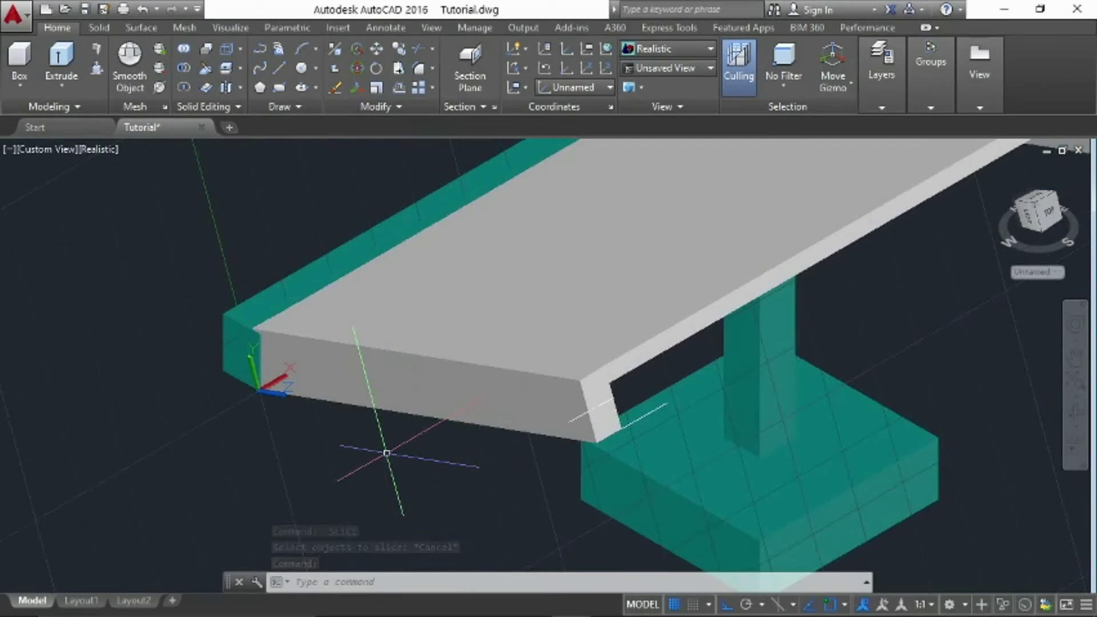
{"action": "scroll", "coordinate": [387, 452], "scroll_direction": "up", "scroll_amount": 2}
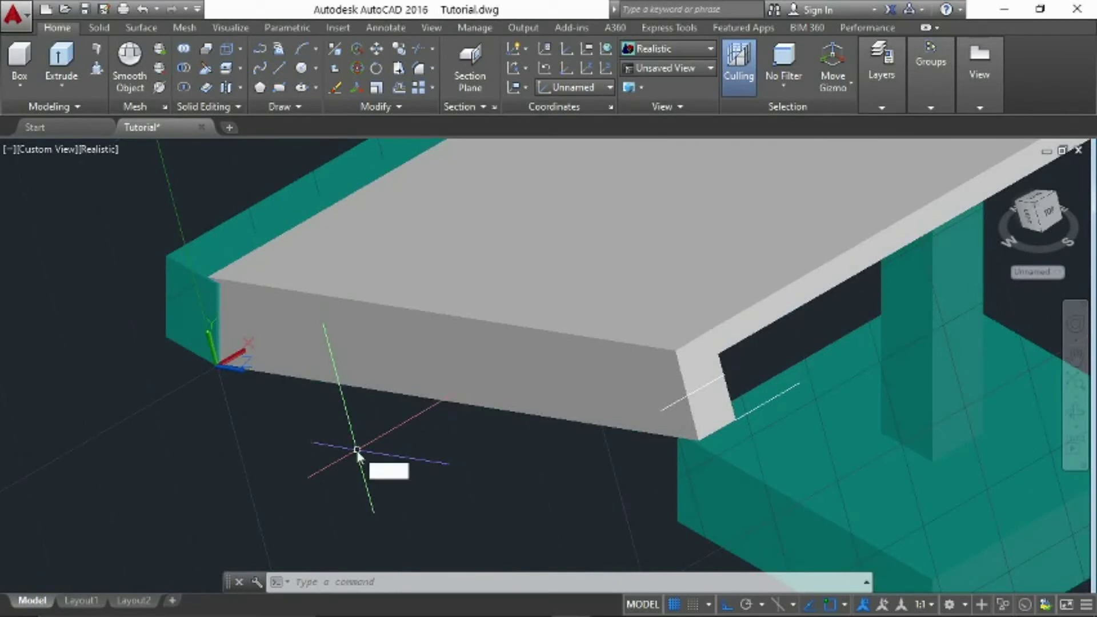
{"action": "type", "text": "cs"}
{"action": "key", "text": "Return"}
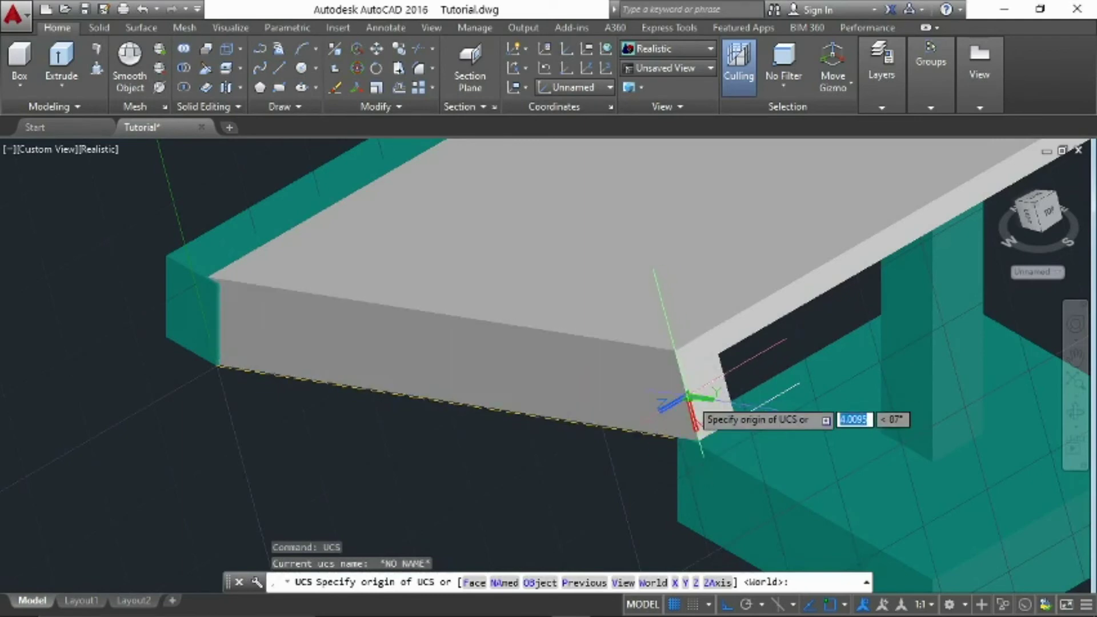
{"action": "left_click", "coordinate": [698, 436]}
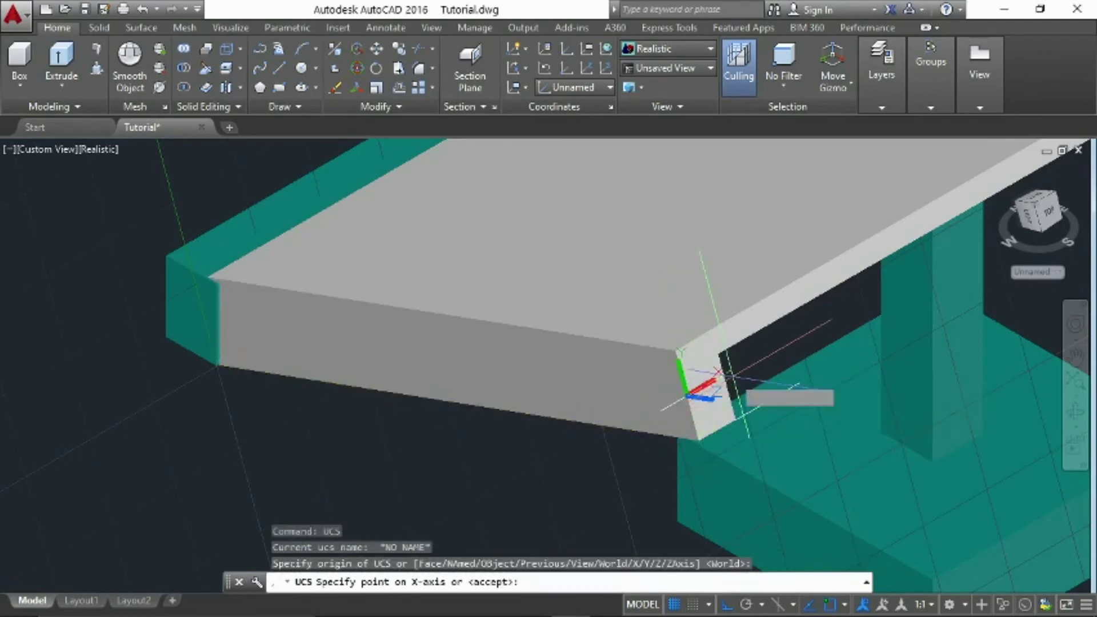
{"action": "left_click", "coordinate": [720, 375]}
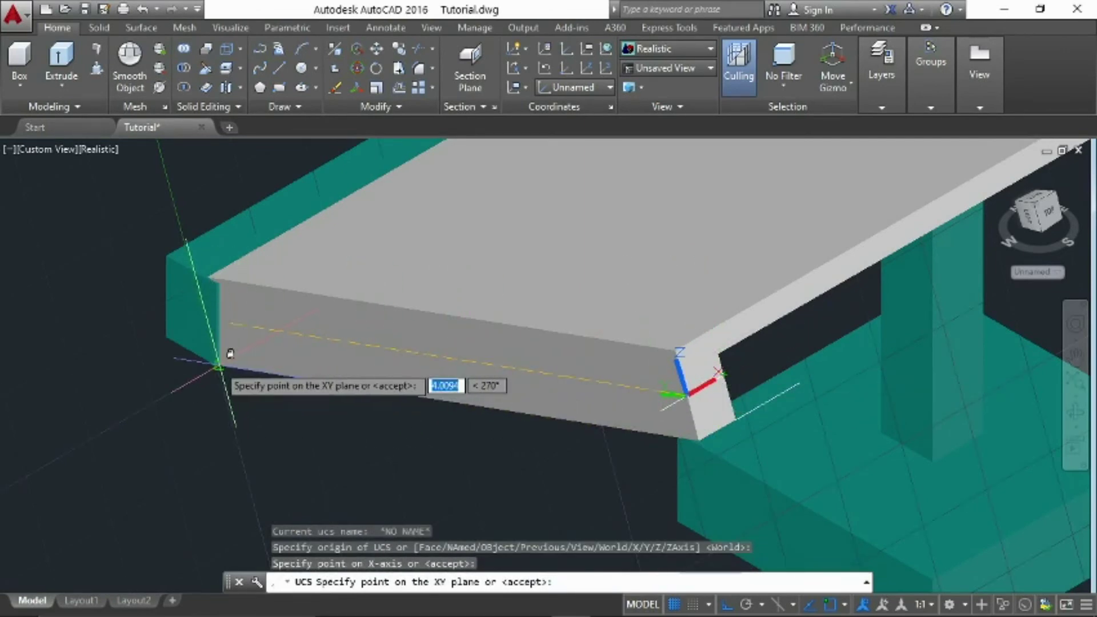
{"action": "left_click", "coordinate": [218, 364]}
{"action": "scroll", "coordinate": [423, 452], "scroll_direction": "down", "scroll_amount": 2}
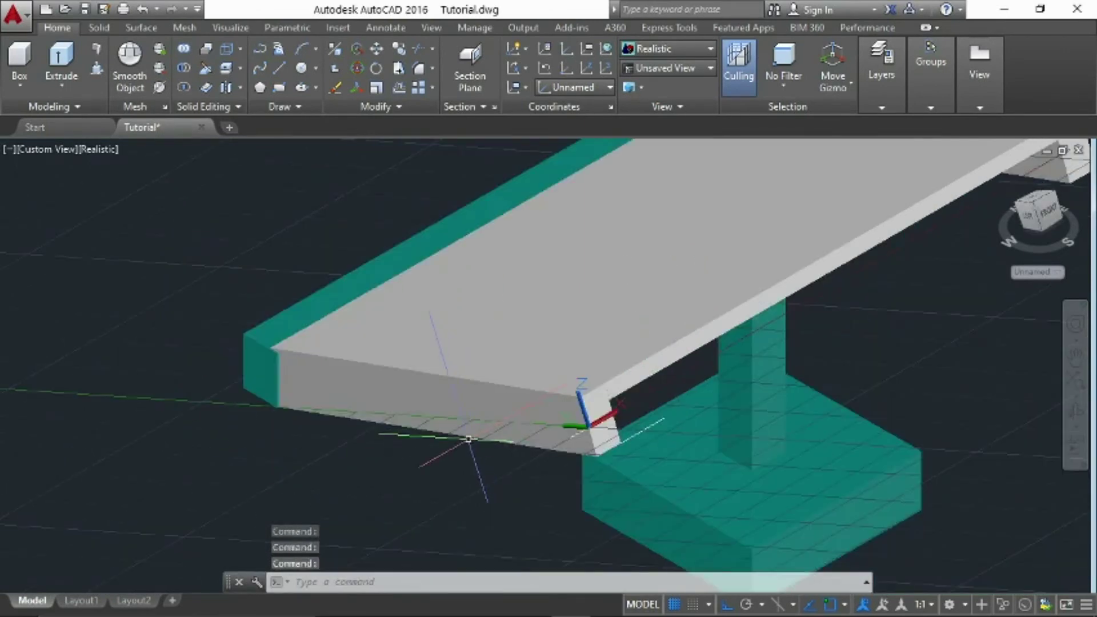
Step: Slice the first inclined beam with a three-point plane through the offset line across its end face and its bottom corner at the cyan beam, keeping both sides
{"action": "scroll", "coordinate": [469, 439], "scroll_direction": "up", "scroll_amount": 2}
{"action": "type", "text": "sl"}
{"action": "key", "text": "Return"}
{"action": "left_click", "coordinate": [485, 398]}
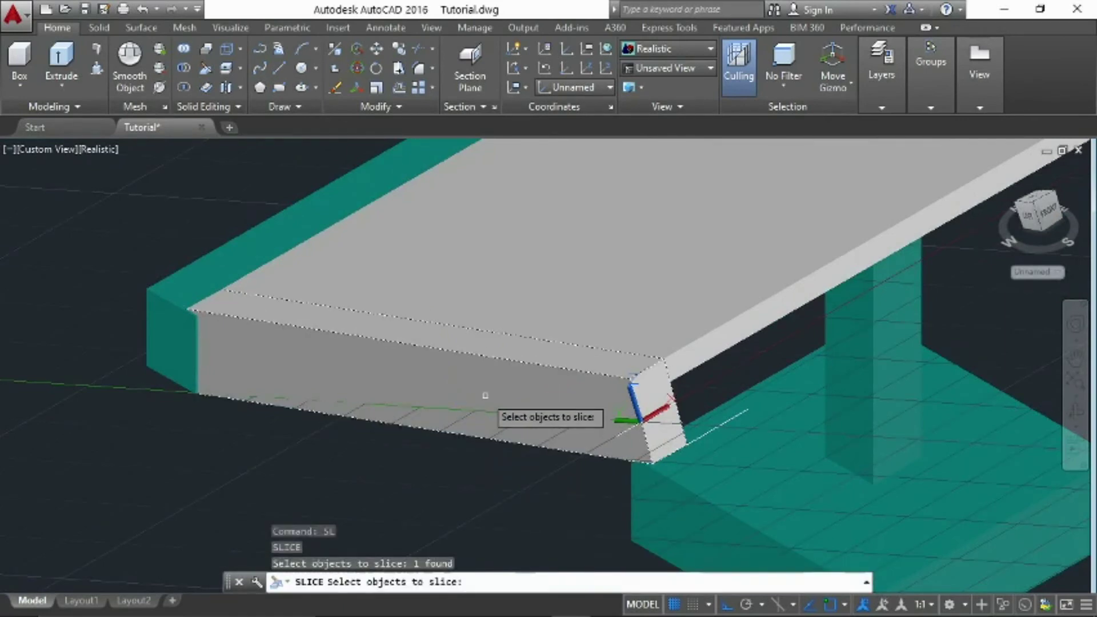
{"action": "key", "text": "Return"}
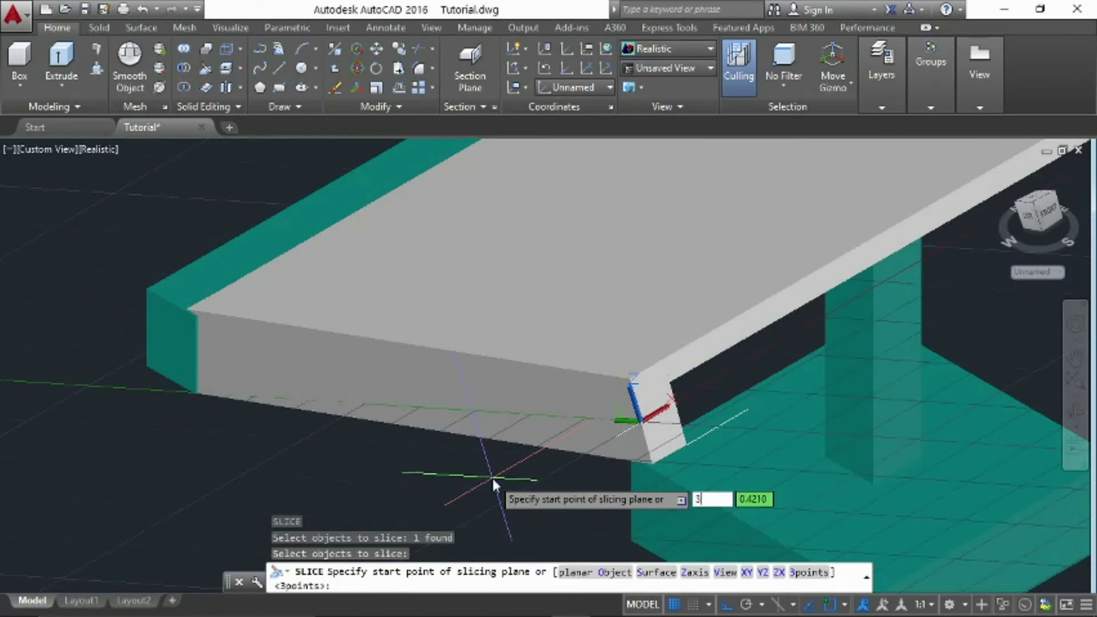
{"action": "type", "text": "3"}
{"action": "key", "text": "Return"}
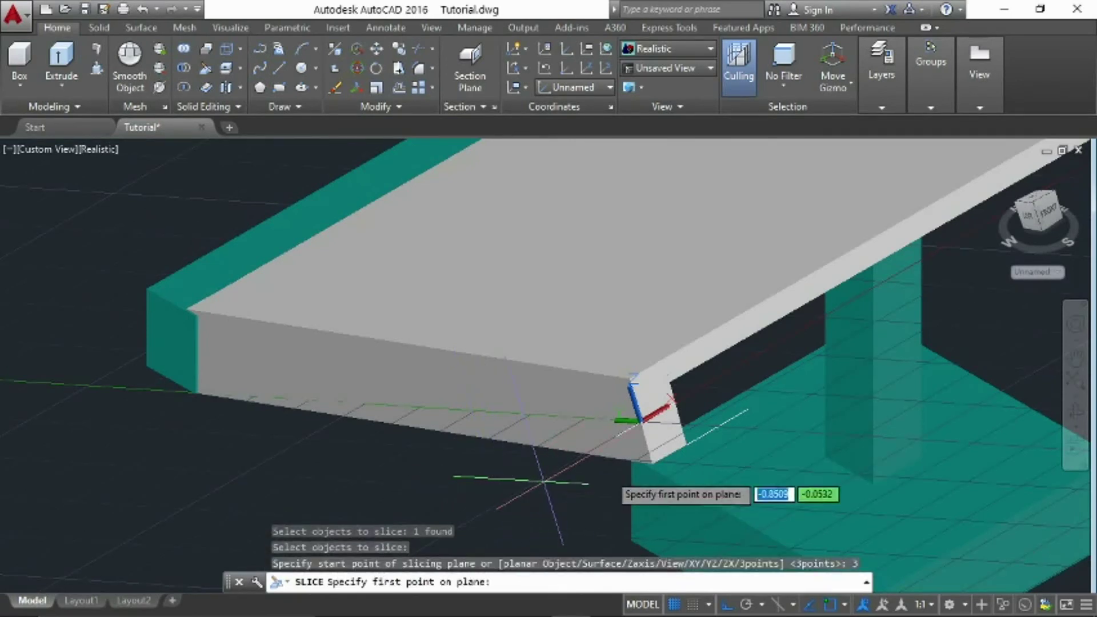
{"action": "scroll", "coordinate": [701, 431], "scroll_direction": "up", "scroll_amount": 2}
{"action": "scroll", "coordinate": [700, 433], "scroll_direction": "up", "scroll_amount": 2}
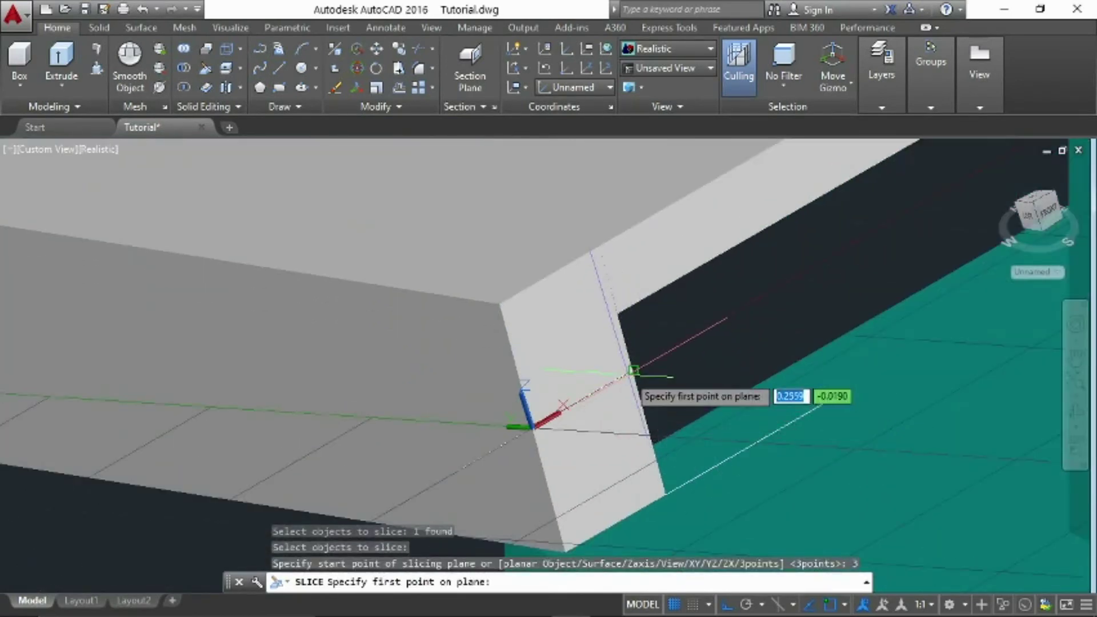
{"action": "left_click", "coordinate": [533, 426]}
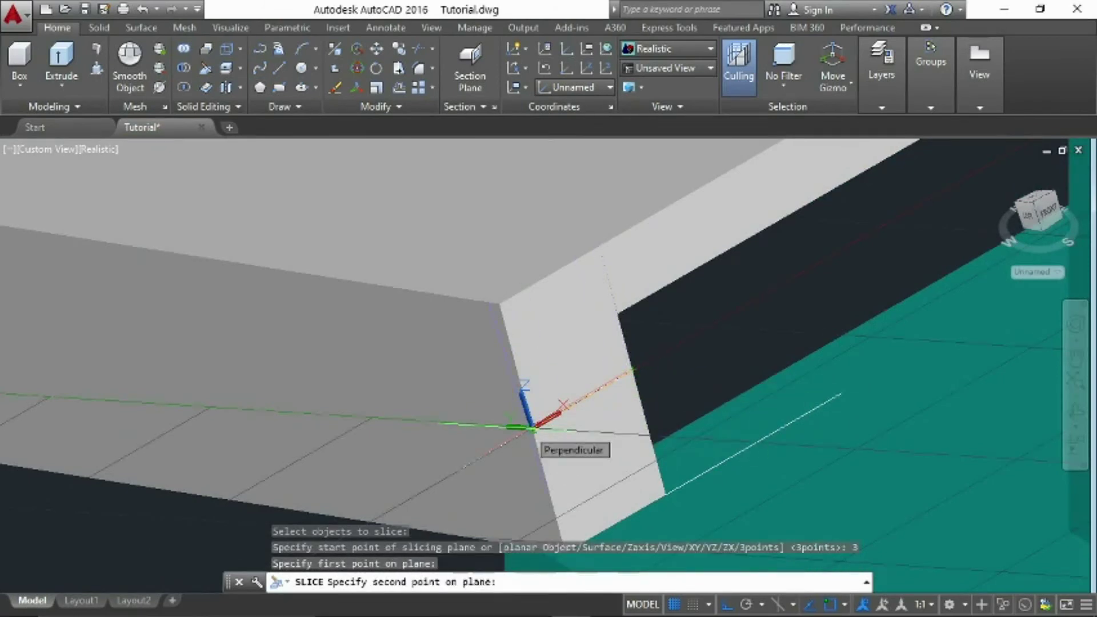
{"action": "left_click", "coordinate": [534, 427]}
{"action": "scroll", "coordinate": [457, 452], "scroll_direction": "down", "scroll_amount": 3}
{"action": "middle_click_drag", "start_coordinate": [327, 468], "coordinate": [635, 470]}
{"action": "scroll", "coordinate": [534, 480], "scroll_direction": "up", "scroll_amount": 6}
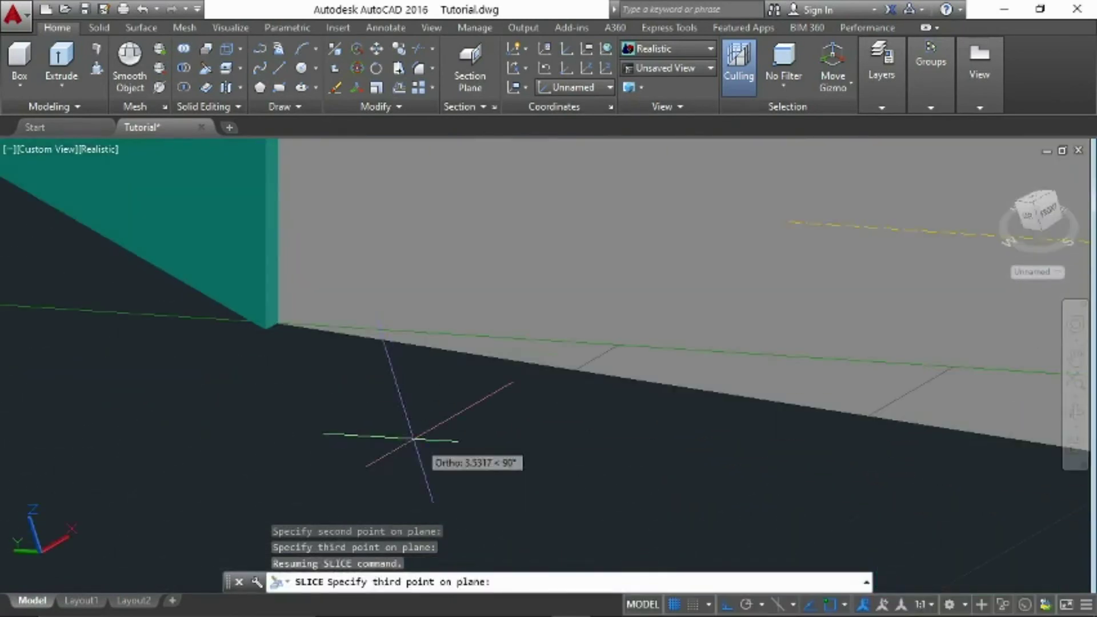
{"action": "middle_click_drag", "start_coordinate": [306, 358], "coordinate": [276, 280]}
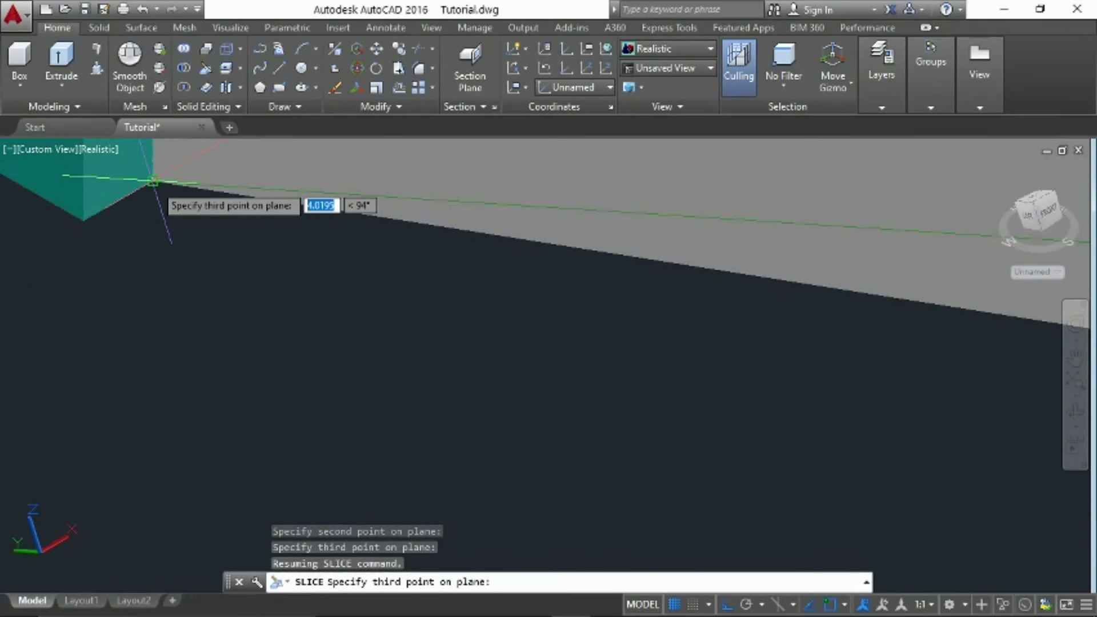
{"action": "left_click", "coordinate": [154, 181]}
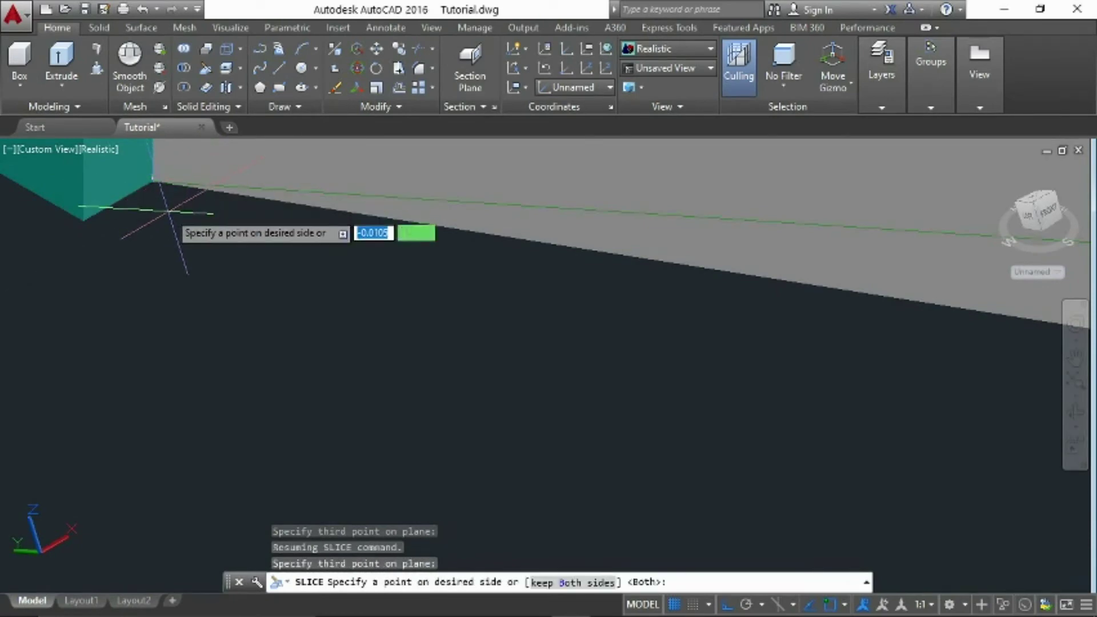
{"action": "key", "text": "Return"}
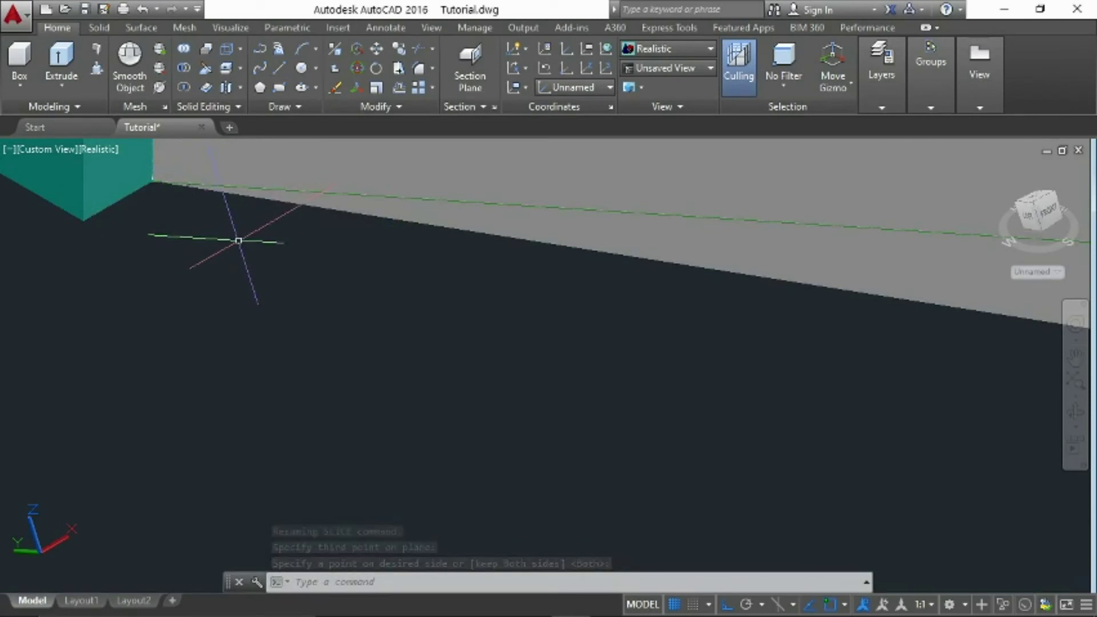
{"action": "key", "text": "Return"}
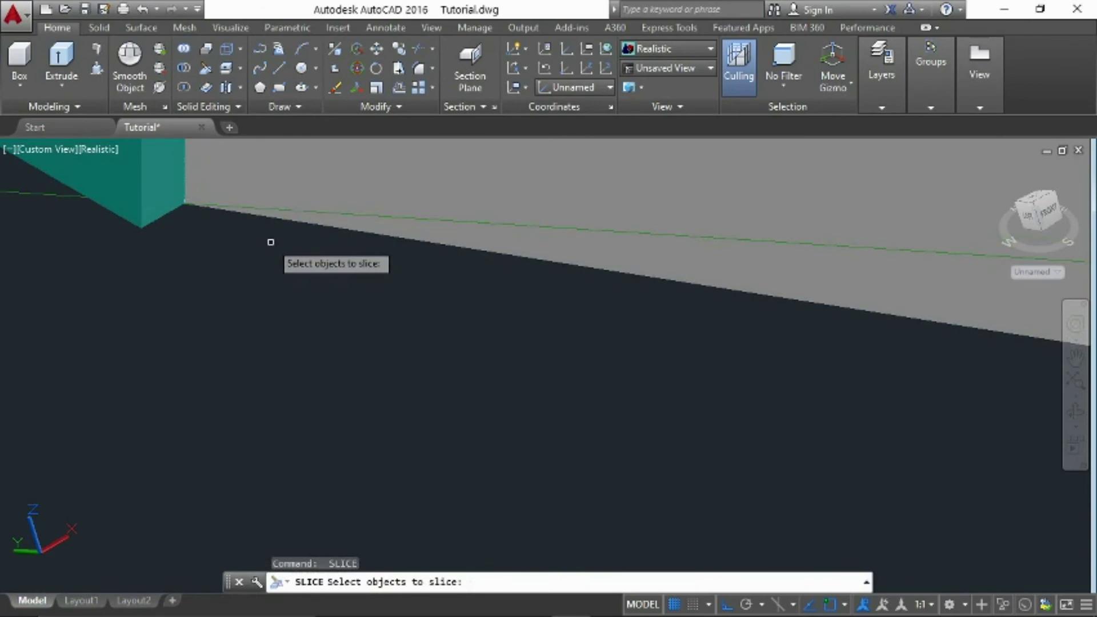
{"action": "scroll", "coordinate": [314, 243], "scroll_direction": "up", "scroll_amount": 2}
{"action": "key", "text": "Return"}
{"action": "scroll", "coordinate": [664, 406], "scroll_direction": "up", "scroll_amount": 5}
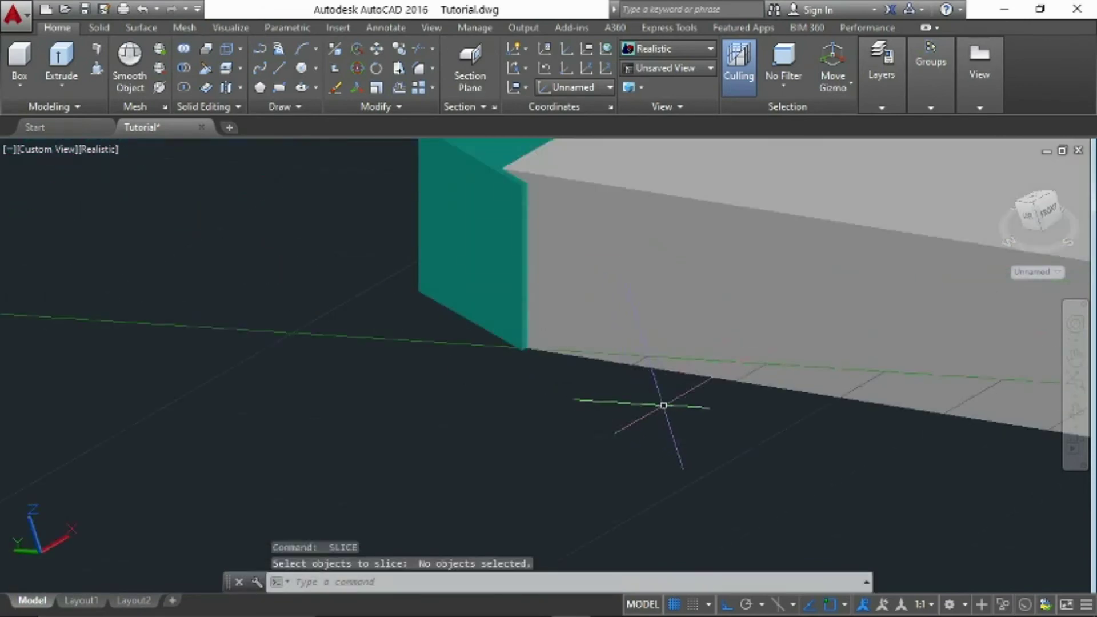
Step: Erase the lower wedge sliced off the first inclined beam
{"action": "middle_click_drag", "start_coordinate": [811, 421], "coordinate": [289, 351]}
{"action": "scroll", "coordinate": [745, 377], "scroll_direction": "down", "scroll_amount": 3}
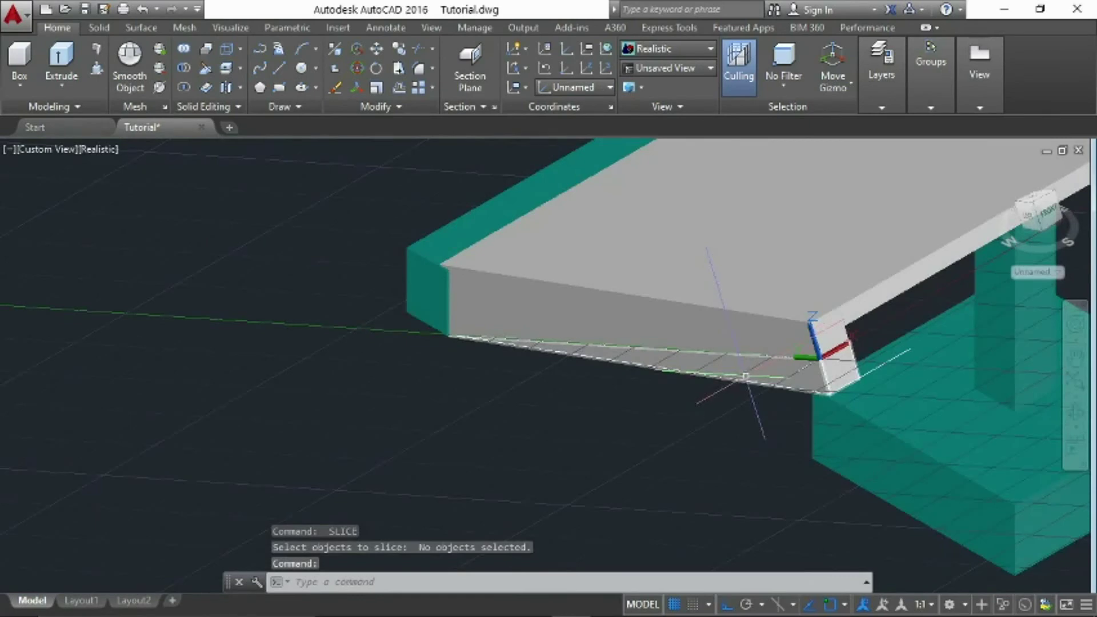
{"action": "scroll", "coordinate": [745, 377], "scroll_direction": "up", "scroll_amount": 2}
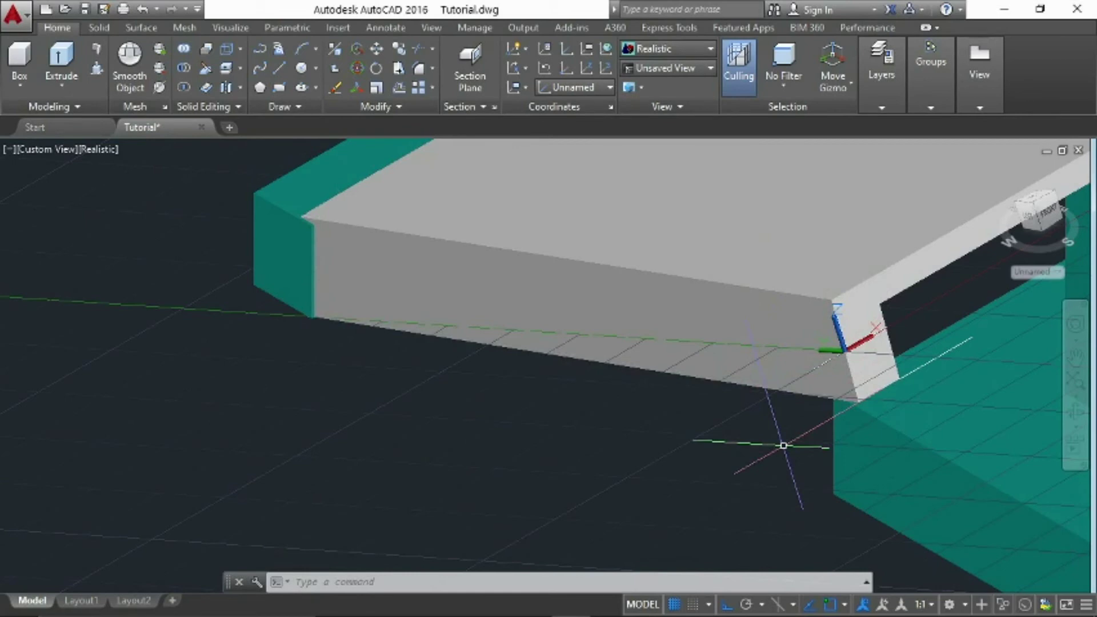
{"action": "key", "text": "Return"}
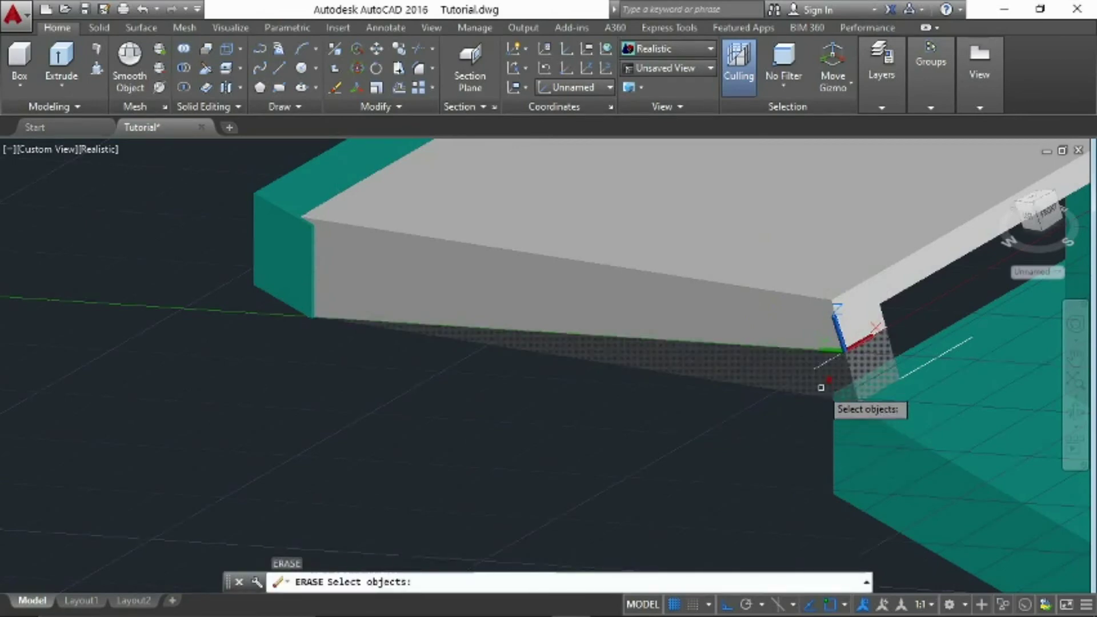
{"action": "left_click", "coordinate": [822, 387]}
{"action": "scroll", "coordinate": [543, 399], "scroll_direction": "down", "scroll_amount": 3}
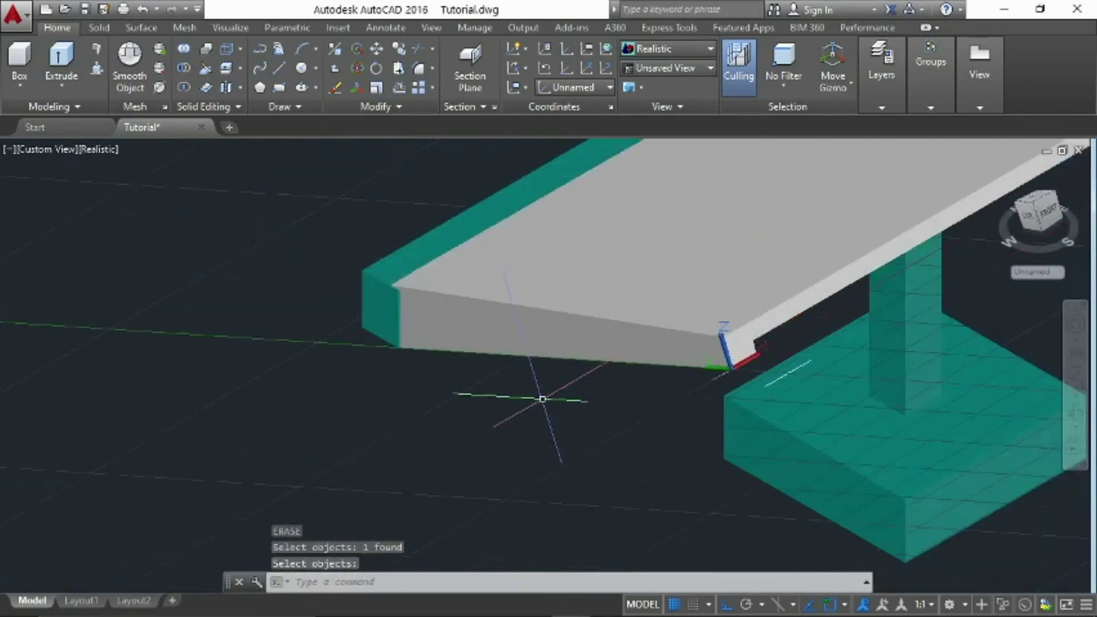
{"action": "scroll", "coordinate": [543, 399], "scroll_direction": "down", "scroll_amount": 3}
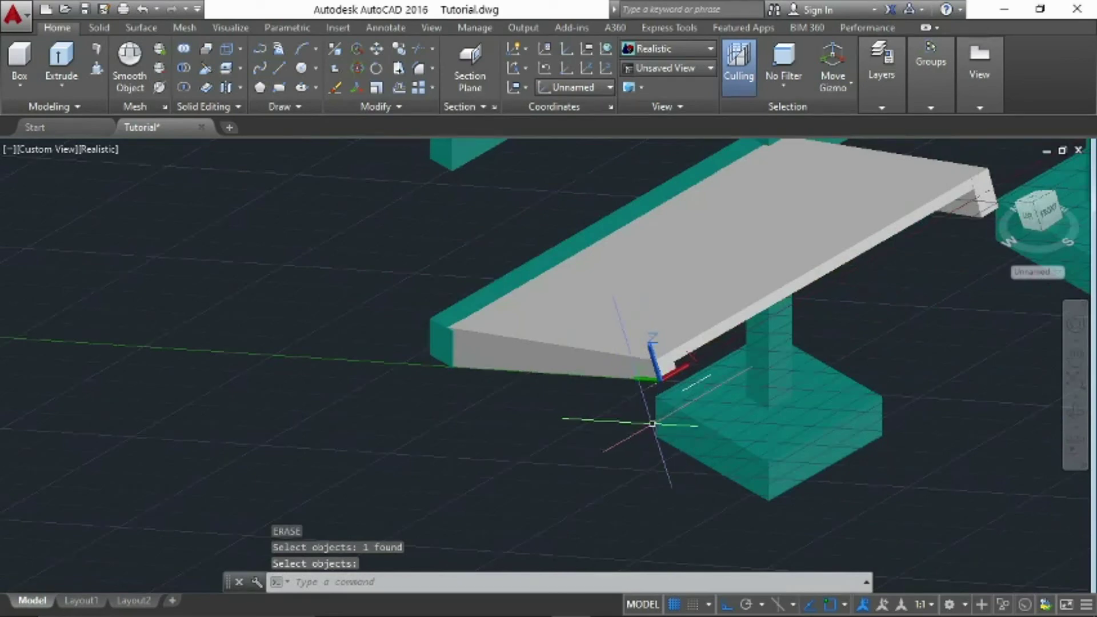
Step: Examine the tapered outer end of the first inclined beam and the two short lines beside it
{"action": "middle_click_drag", "start_coordinate": [878, 445], "coordinate": [809, 468]}
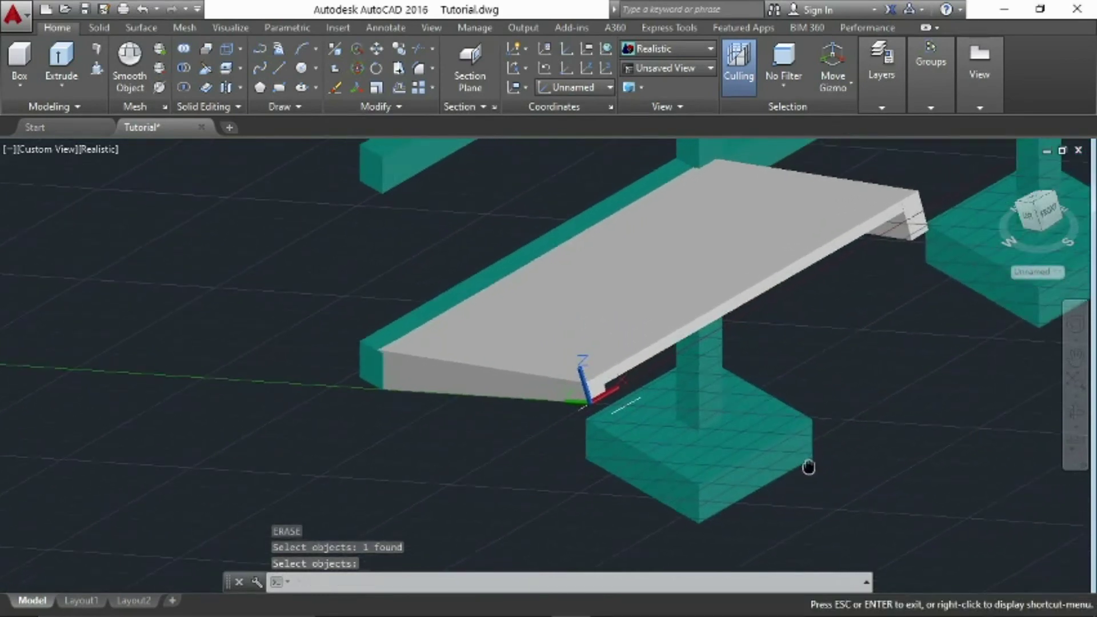
{"action": "key", "text": "Return"}
{"action": "scroll", "coordinate": [632, 421], "scroll_direction": "up", "scroll_amount": 3}
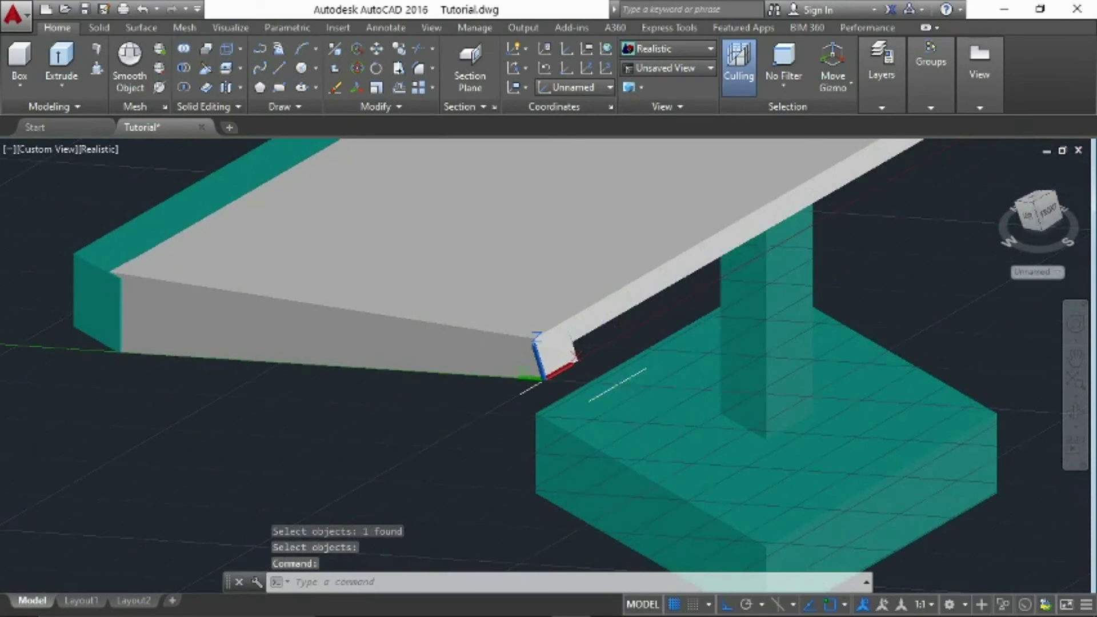
{"action": "middle_click_drag", "start_coordinate": [629, 382], "coordinate": [558, 444]}
{"action": "key", "text": "Return"}
{"action": "scroll", "coordinate": [559, 444], "scroll_direction": "up", "scroll_amount": 4}
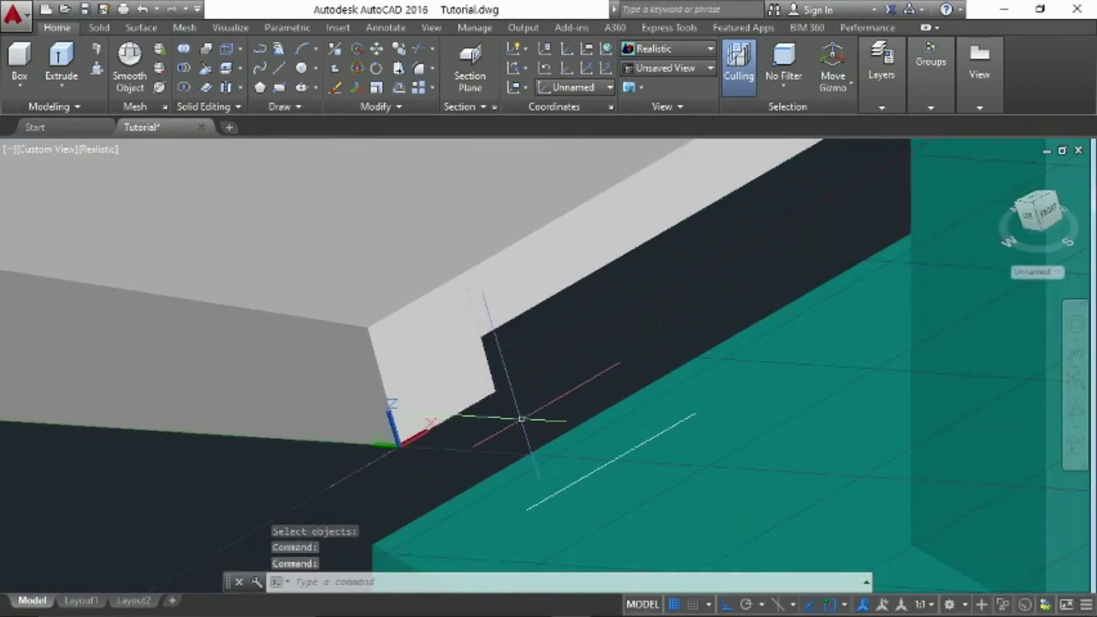
{"action": "scroll", "coordinate": [521, 419], "scroll_direction": "down", "scroll_amount": 4}
{"action": "scroll", "coordinate": [487, 438], "scroll_direction": "up", "scroll_amount": 4}
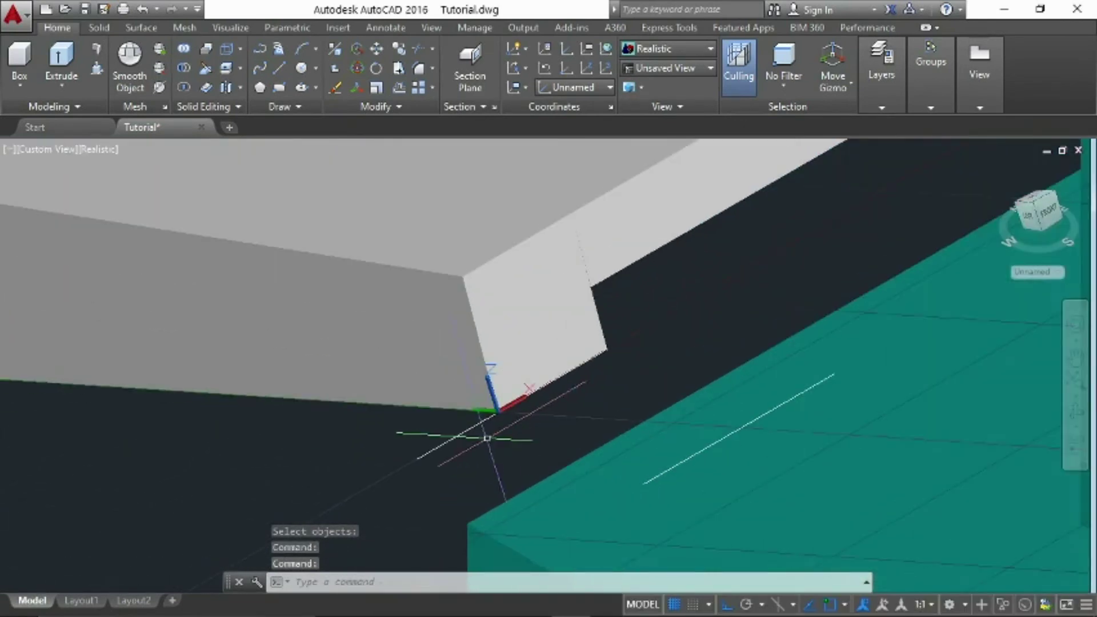
Step: Copy the offset line along the UCS X axis from the first beam's tapered end corner to the inner edge of the second inclined beam's end face
{"action": "scroll", "coordinate": [501, 438], "scroll_direction": "up", "scroll_amount": 1}
{"action": "type", "text": "c"}
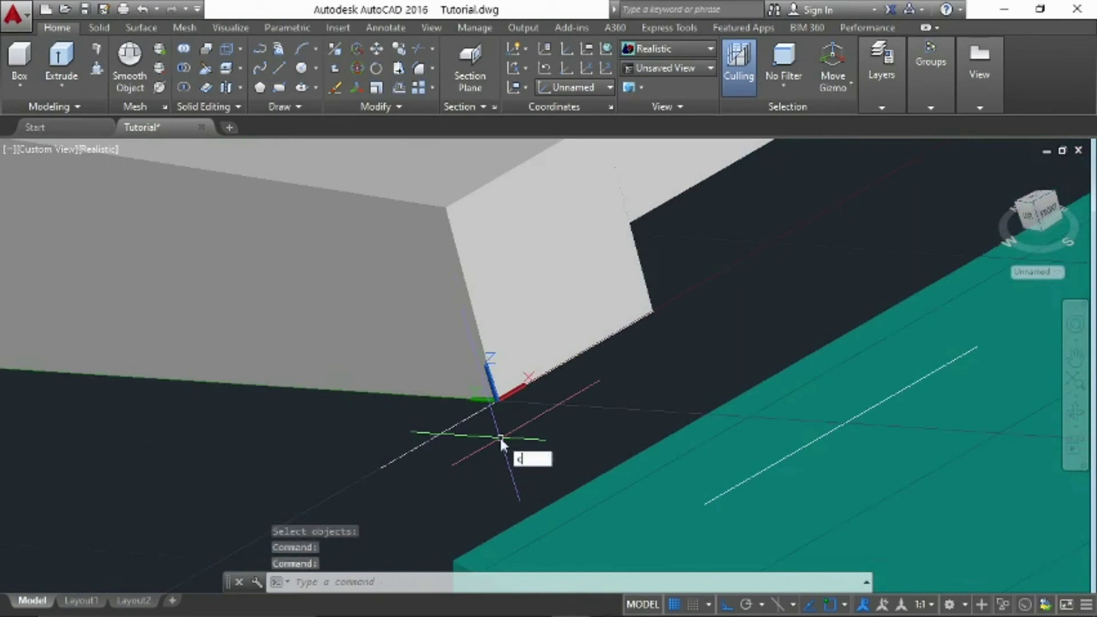
{"action": "key", "text": "Return"}
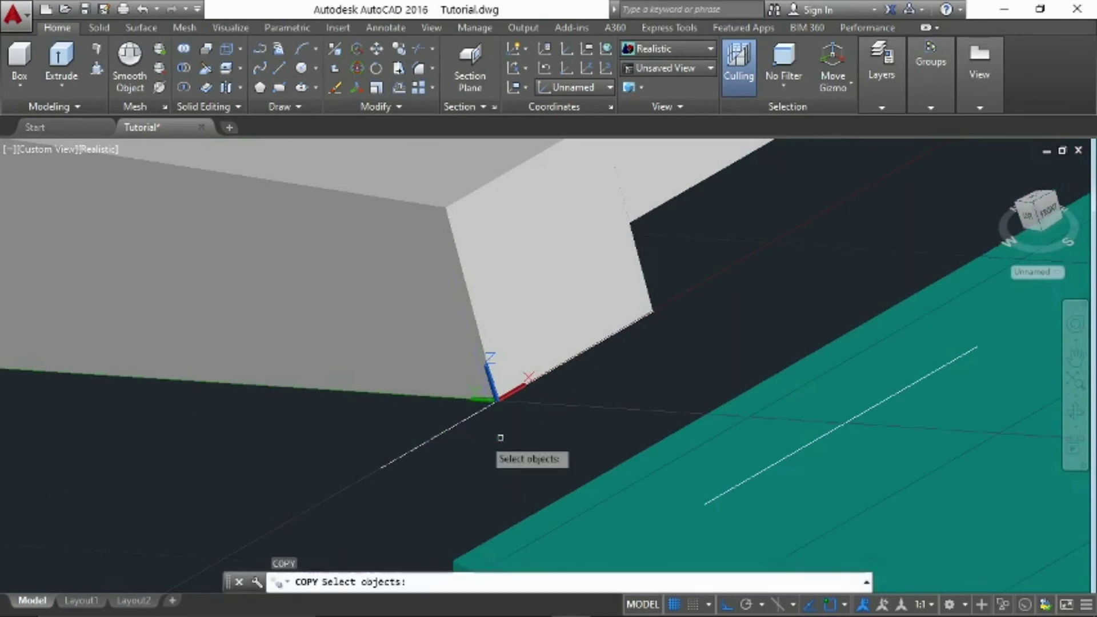
{"action": "left_click", "coordinate": [415, 448]}
{"action": "key", "text": "Return"}
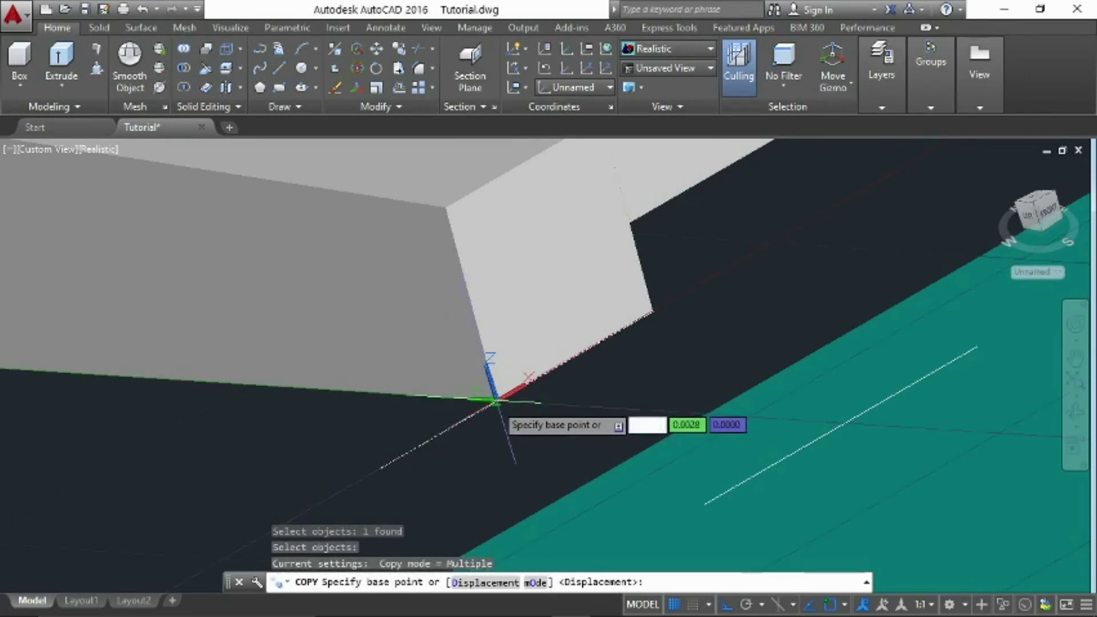
{"action": "left_click", "coordinate": [503, 394]}
{"action": "scroll", "coordinate": [593, 335], "scroll_direction": "down", "scroll_amount": 4}
{"action": "middle_click_drag", "start_coordinate": [663, 303], "coordinate": [196, 440], "text": "shift"}
{"action": "scroll", "coordinate": [196, 441], "scroll_direction": "up", "scroll_amount": 5}
{"action": "scroll", "coordinate": [309, 388], "scroll_direction": "up", "scroll_amount": 3}
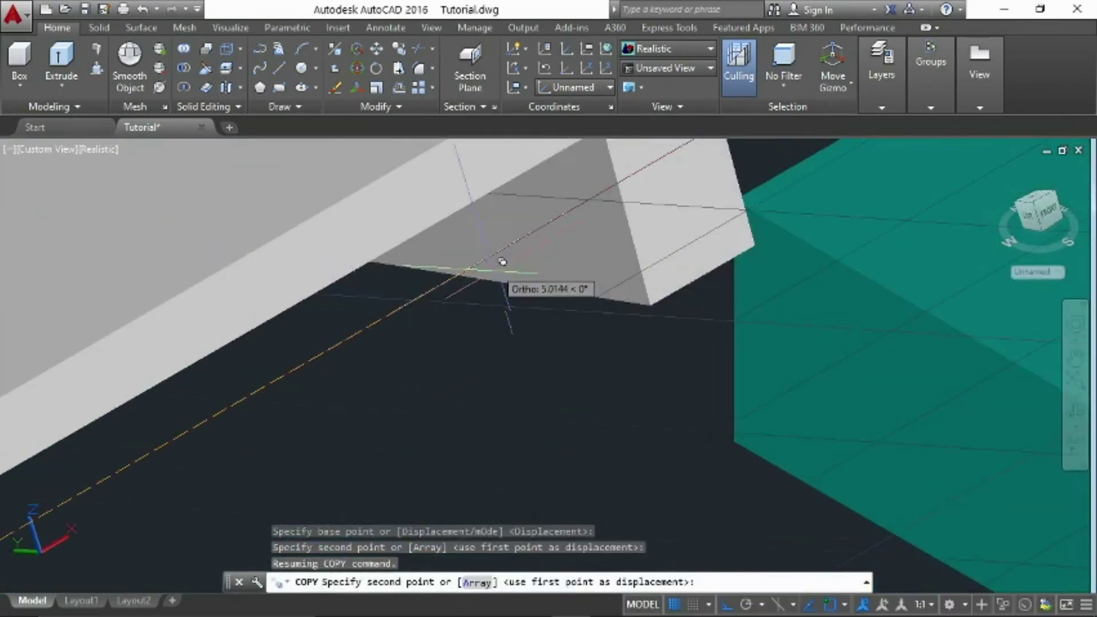
{"action": "left_click", "coordinate": [627, 173]}
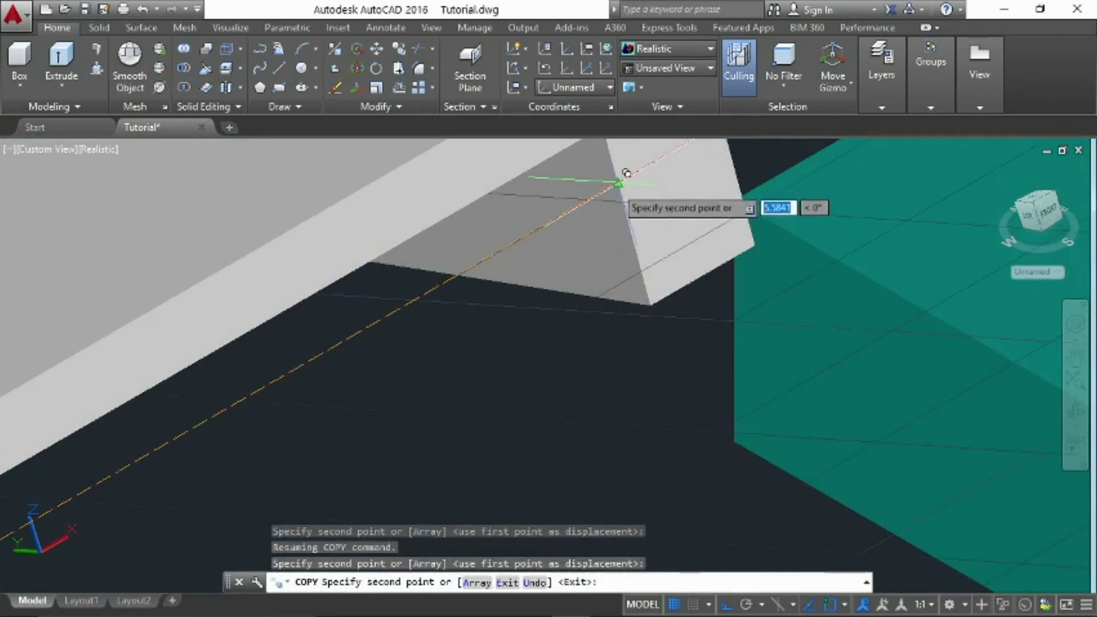
{"action": "key", "text": "Escape"}
{"action": "scroll", "coordinate": [597, 252], "scroll_direction": "down", "scroll_amount": 1}
{"action": "scroll", "coordinate": [625, 270], "scroll_direction": "down", "scroll_amount": 3}
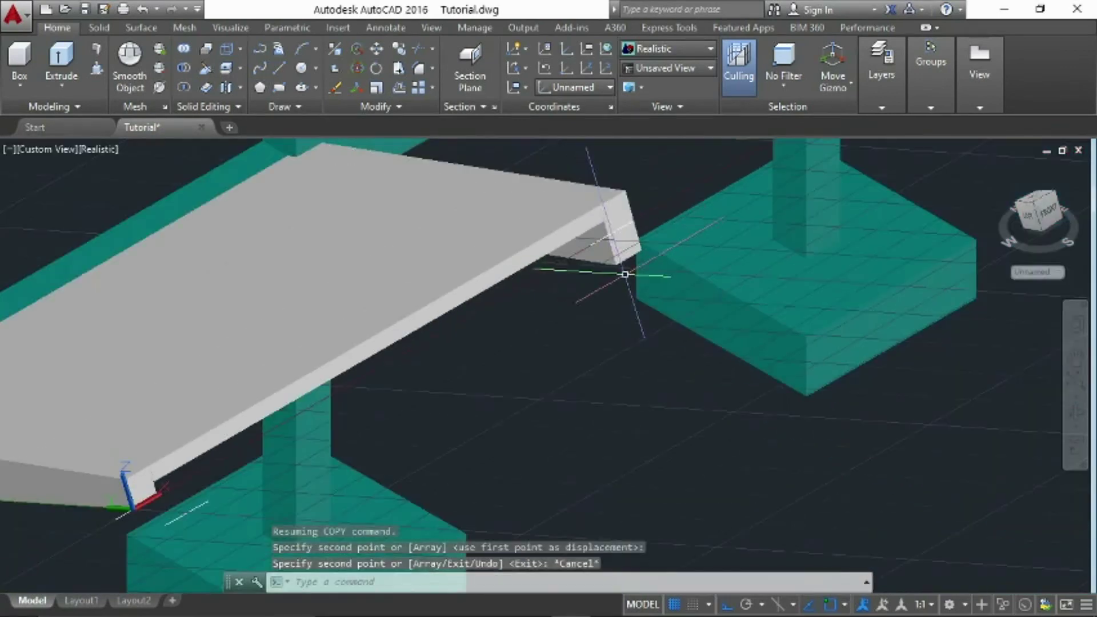
{"action": "scroll", "coordinate": [502, 422], "scroll_direction": "up", "scroll_amount": 3}
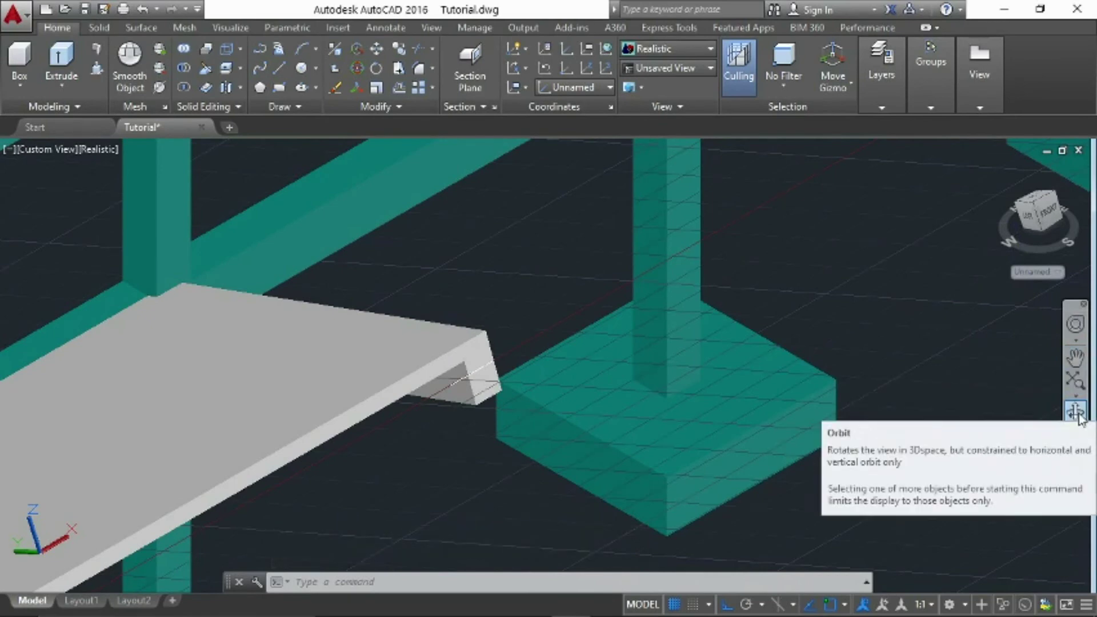
Step: Slice the second inclined beam with a three-point plane through the copied line on its end face and its bottom corner at the cyan frame, keeping both sides
{"action": "left_click", "coordinate": [1077, 413]}
{"action": "left_click_drag", "start_coordinate": [654, 404], "coordinate": [238, 244]}
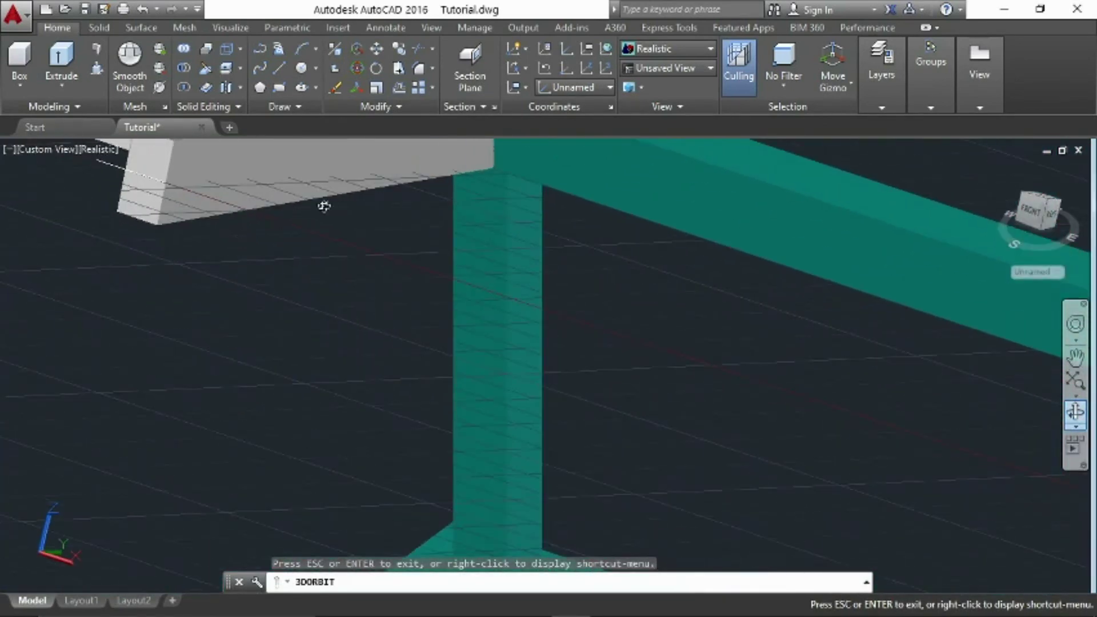
{"action": "key", "text": "Escape"}
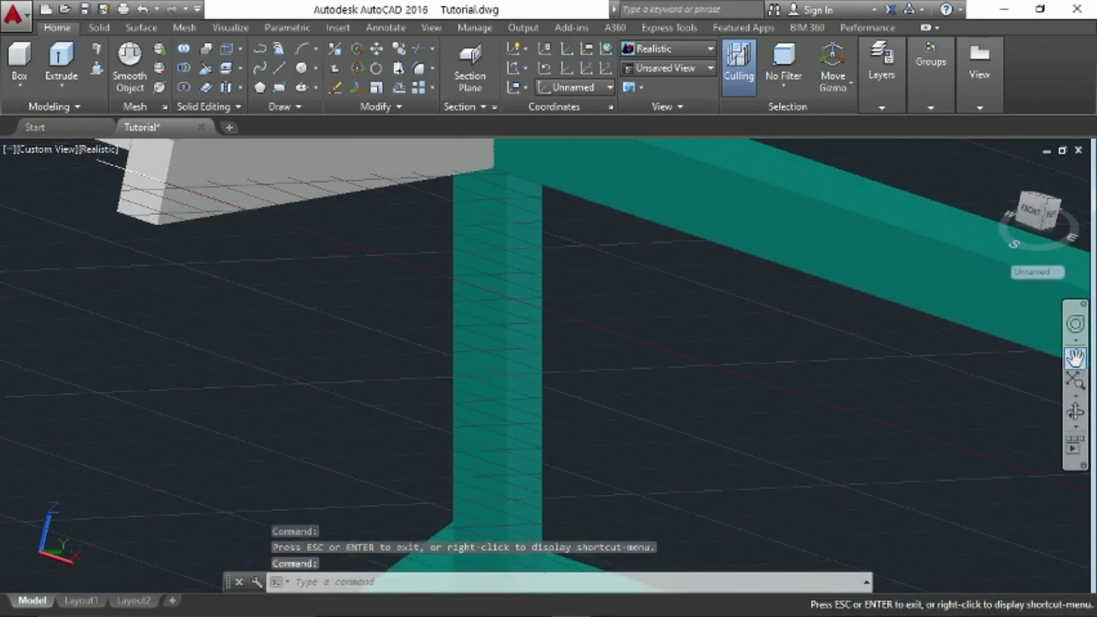
{"action": "left_click", "coordinate": [1076, 358]}
{"action": "left_click_drag", "start_coordinate": [409, 235], "coordinate": [432, 377]}
{"action": "key", "text": "Escape"}
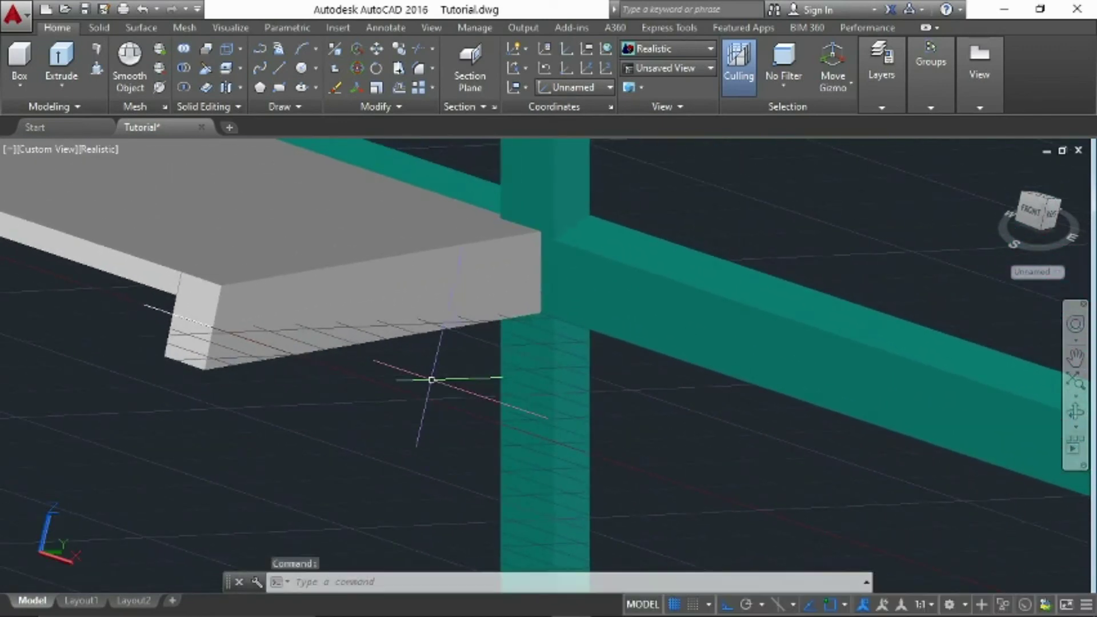
{"action": "type", "text": "SL"}
{"action": "key", "text": "Return"}
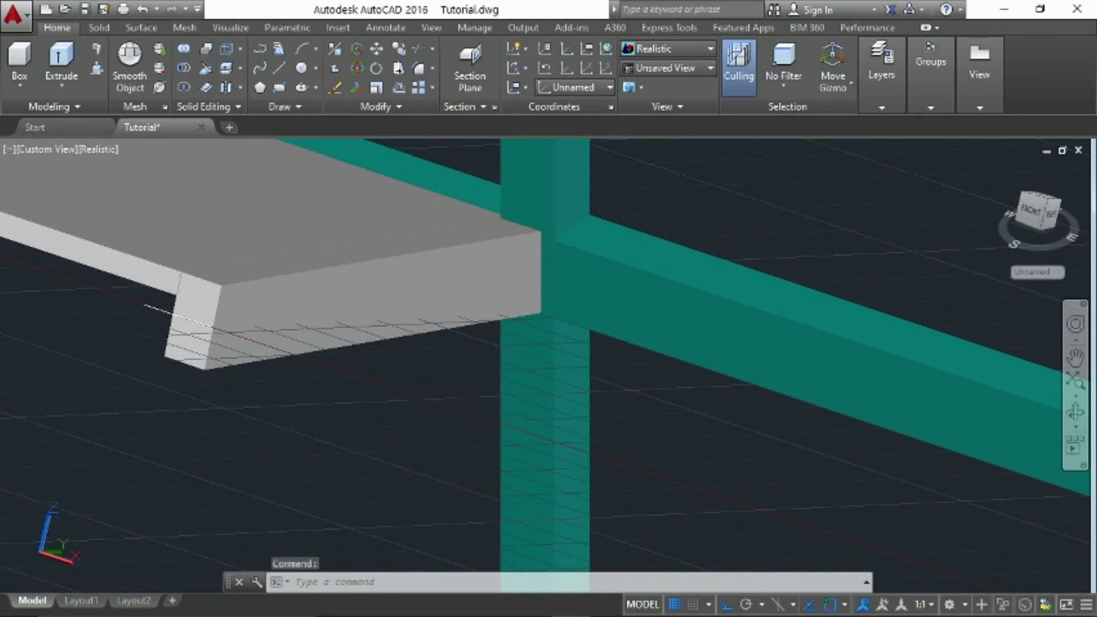
{"action": "left_click", "coordinate": [311, 313]}
{"action": "key", "text": "Return"}
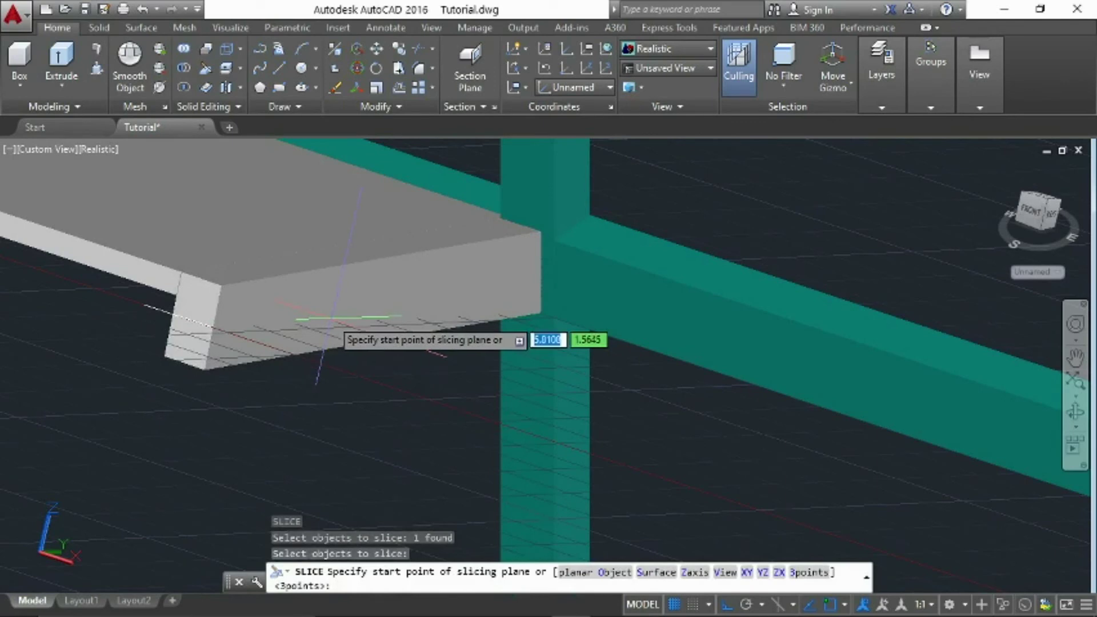
{"action": "type", "text": "3"}
{"action": "key", "text": "Return"}
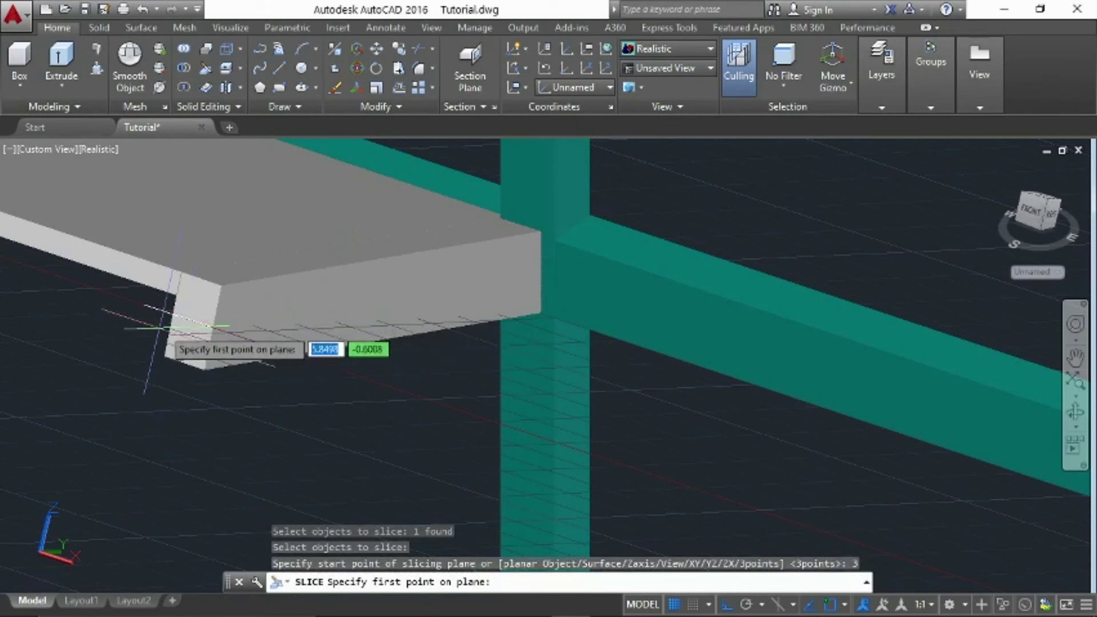
{"action": "scroll", "coordinate": [162, 328], "scroll_direction": "up", "scroll_amount": 3}
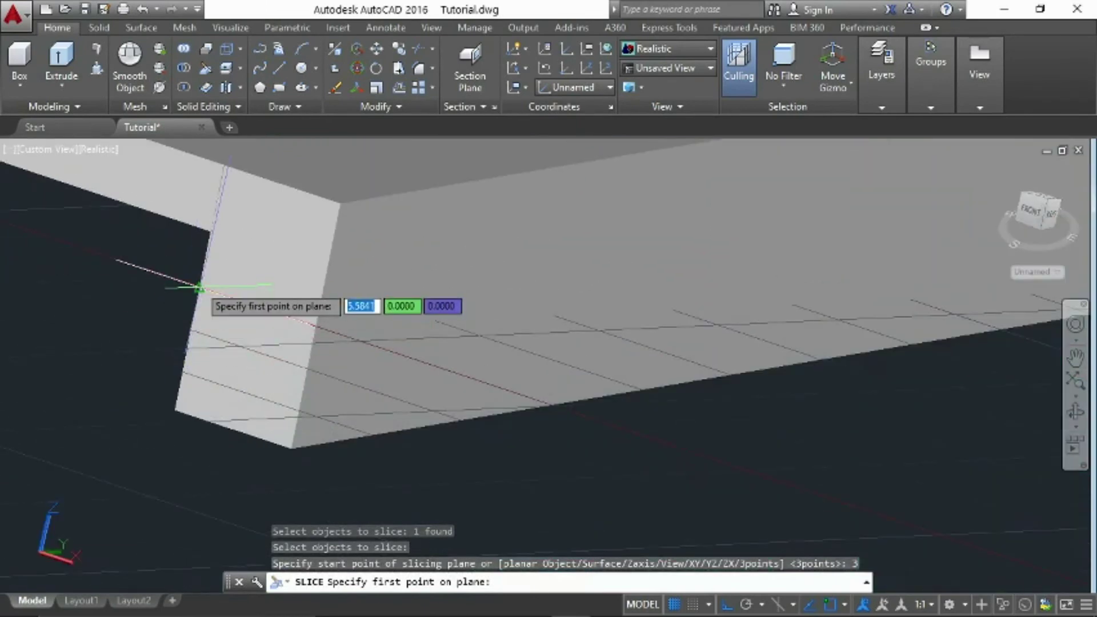
{"action": "left_click", "coordinate": [200, 287]}
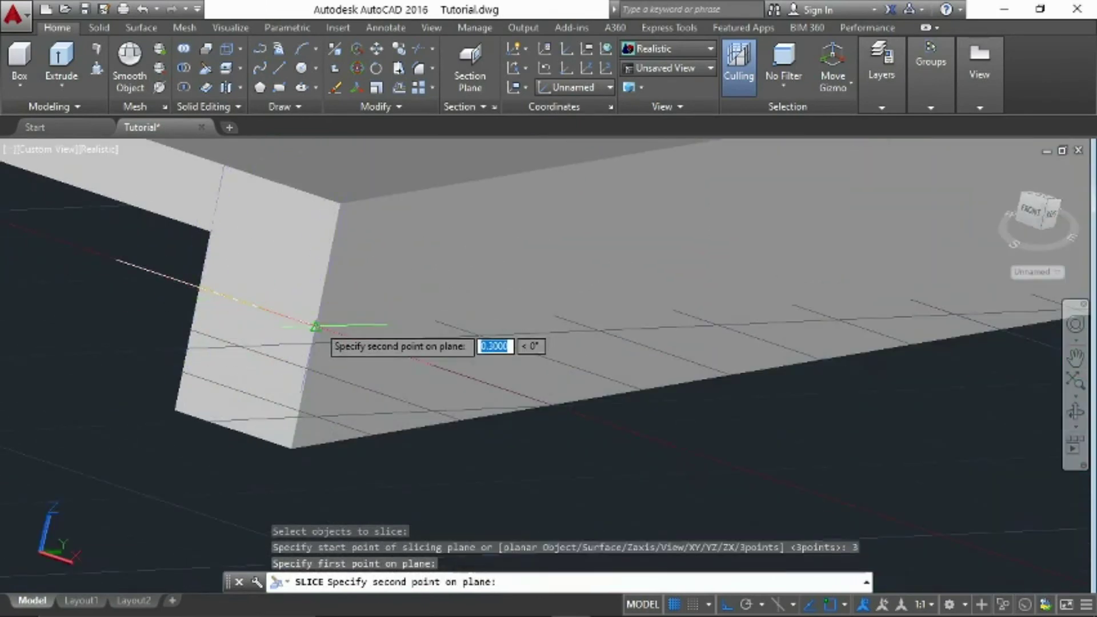
{"action": "left_click", "coordinate": [317, 326]}
{"action": "scroll", "coordinate": [381, 330], "scroll_direction": "down", "scroll_amount": 4}
{"action": "middle_click_drag", "start_coordinate": [393, 343], "coordinate": [360, 351]}
{"action": "scroll", "coordinate": [355, 353], "scroll_direction": "up", "scroll_amount": 5}
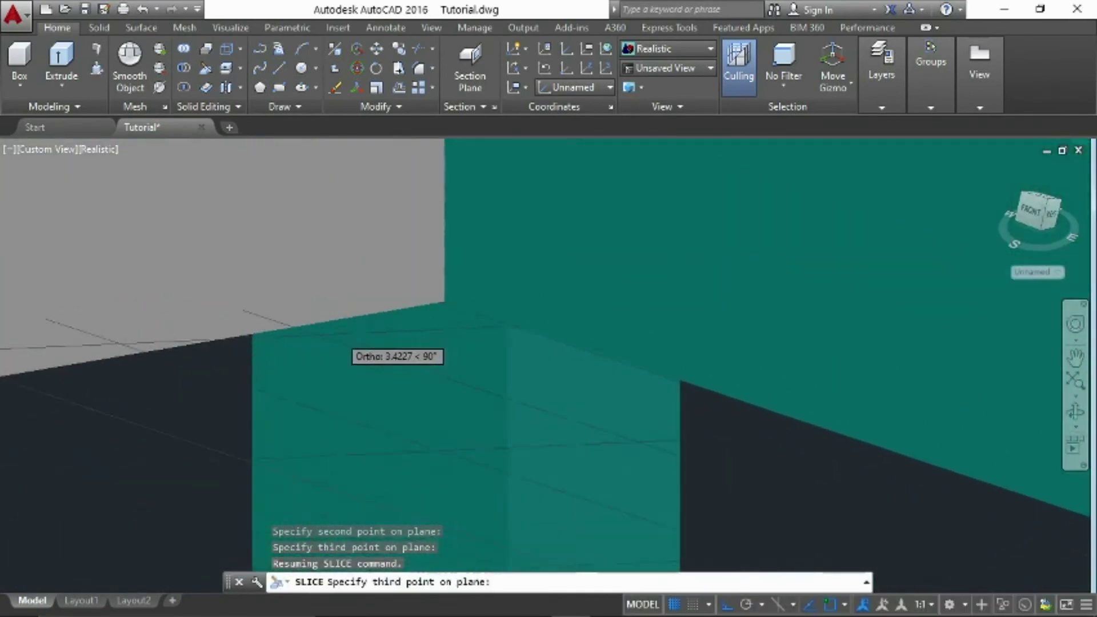
{"action": "scroll", "coordinate": [343, 340], "scroll_direction": "up", "scroll_amount": 2}
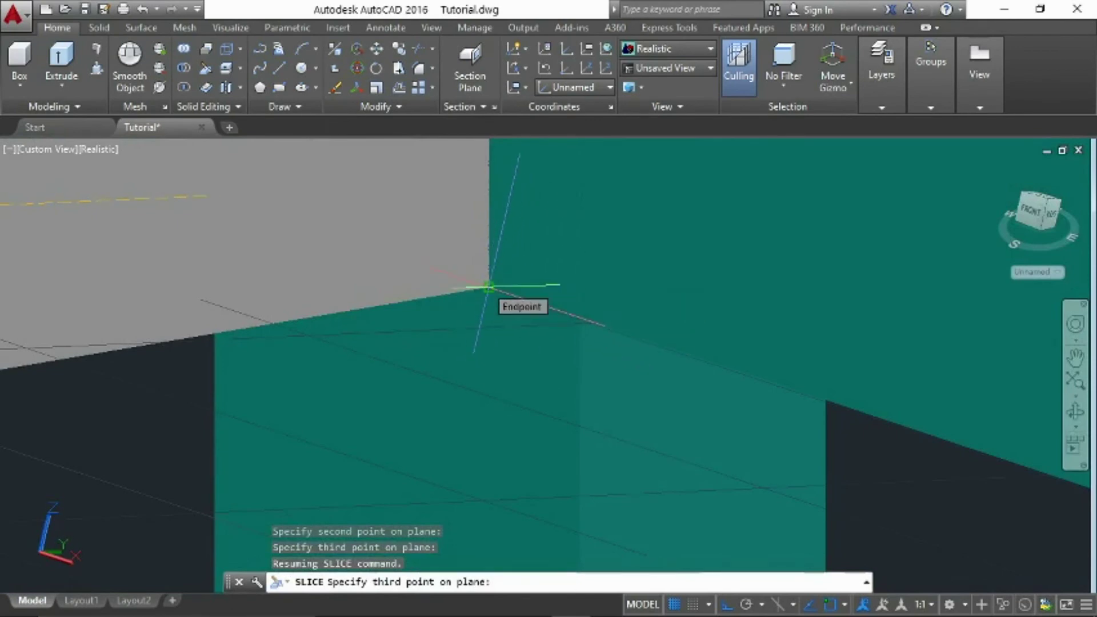
{"action": "left_click", "coordinate": [489, 286]}
{"action": "scroll", "coordinate": [485, 288], "scroll_direction": "down", "scroll_amount": 5}
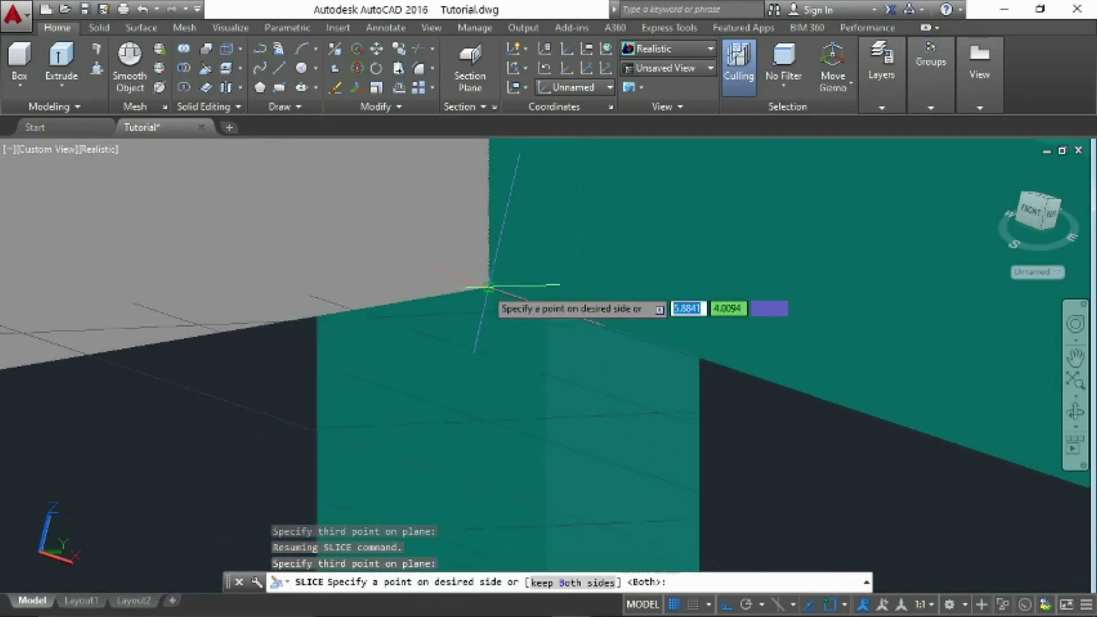
{"action": "scroll", "coordinate": [384, 301], "scroll_direction": "up", "scroll_amount": 3}
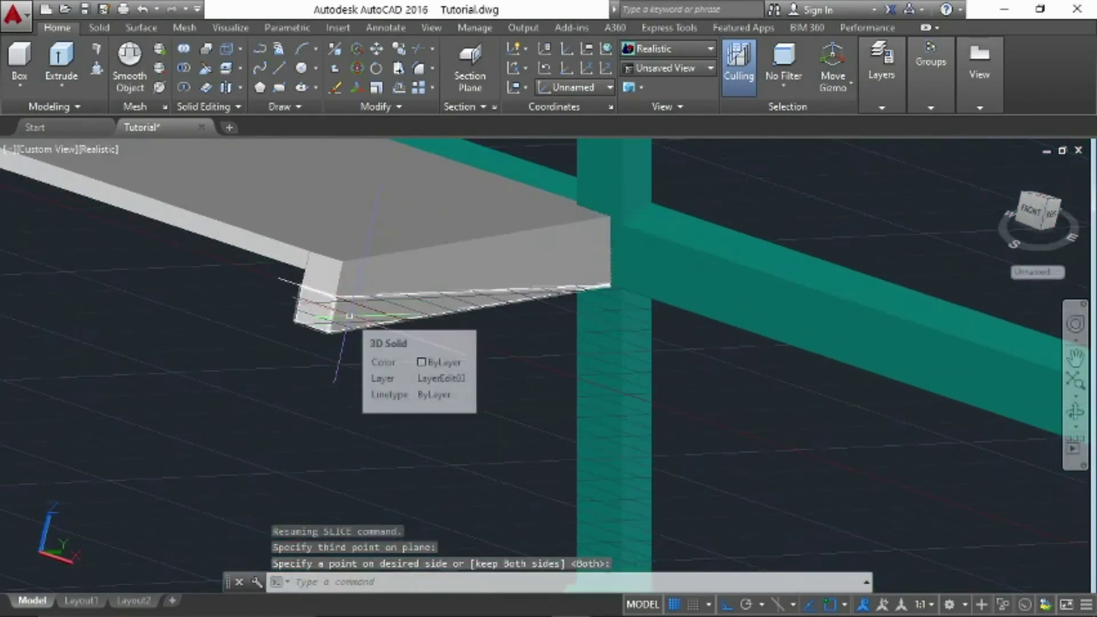
Step: Erase the lower wedge sliced off the second inclined beam
{"action": "scroll", "coordinate": [349, 316], "scroll_direction": "up", "scroll_amount": 3}
{"action": "scroll", "coordinate": [349, 316], "scroll_direction": "down", "scroll_amount": 2}
{"action": "scroll", "coordinate": [349, 315], "scroll_direction": "up", "scroll_amount": 3}
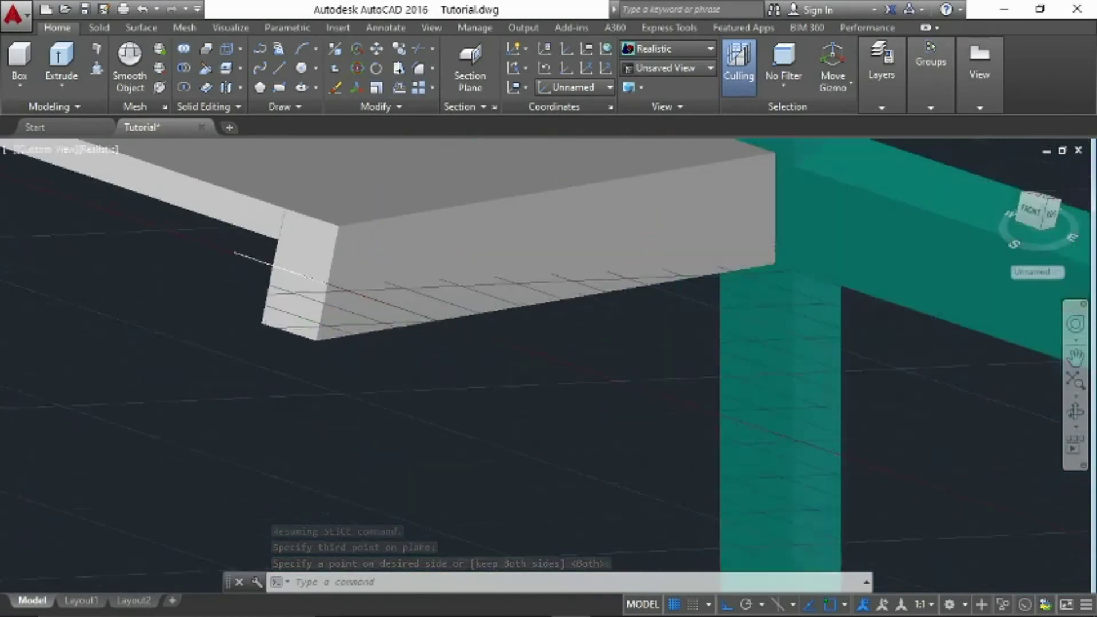
{"action": "scroll", "coordinate": [349, 315], "scroll_direction": "down", "scroll_amount": 3}
{"action": "key", "text": "Return"}
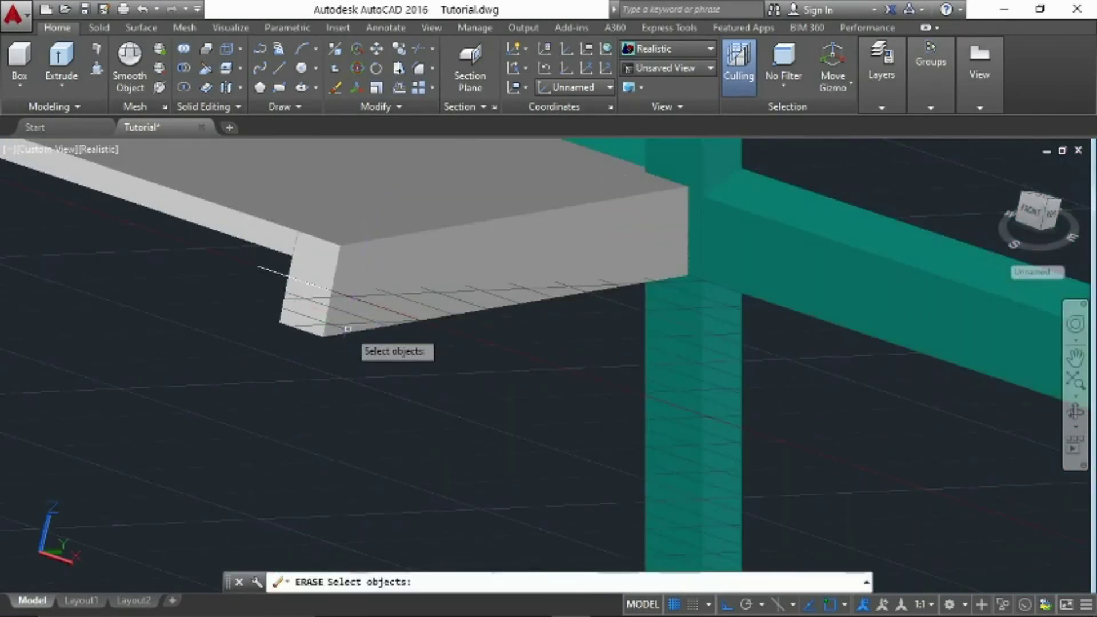
{"action": "scroll", "coordinate": [348, 323], "scroll_direction": "up", "scroll_amount": 3}
{"action": "left_click", "coordinate": [319, 337]}
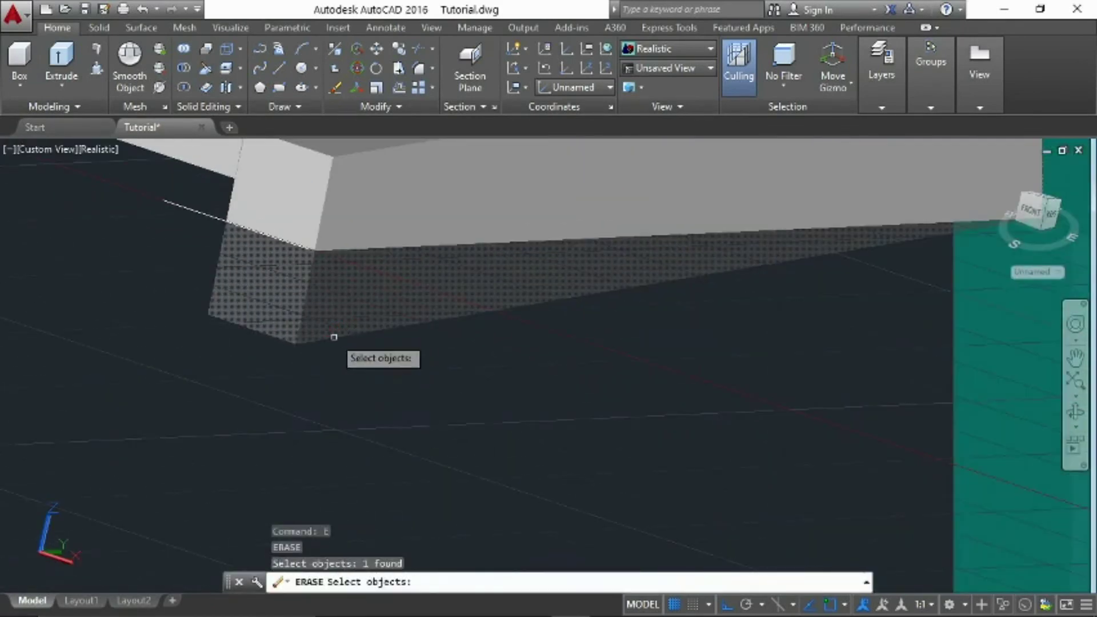
{"action": "key", "text": "Return"}
Step: Turn on the layers LaterEdit01 and 0 to show the rest of the building, and close the layer properties
{"action": "scroll", "coordinate": [334, 337], "scroll_direction": "down", "scroll_amount": 5}
{"action": "middle_click_drag", "start_coordinate": [335, 338], "coordinate": [607, 389], "text": "shift"}
{"action": "type", "text": "la"}
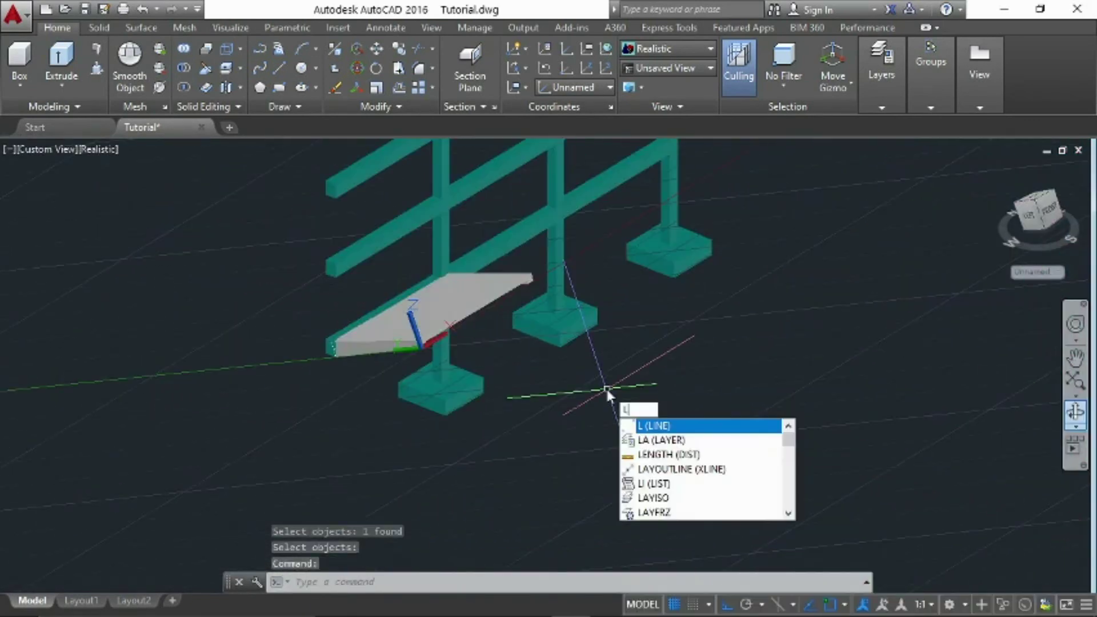
{"action": "key", "text": "Return"}
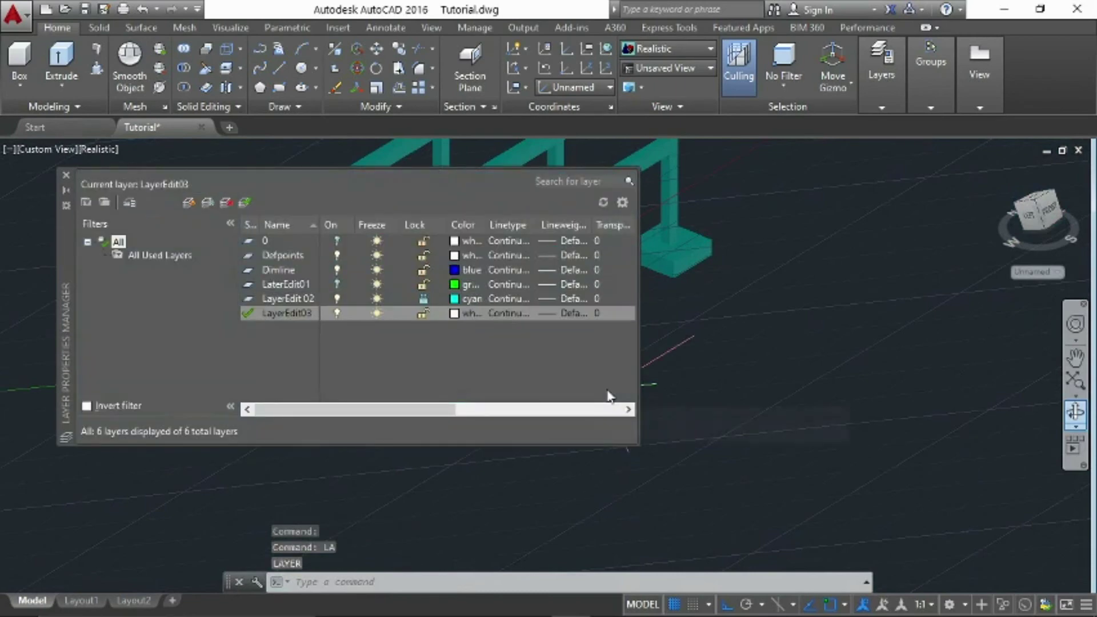
{"action": "left_click", "coordinate": [337, 285]}
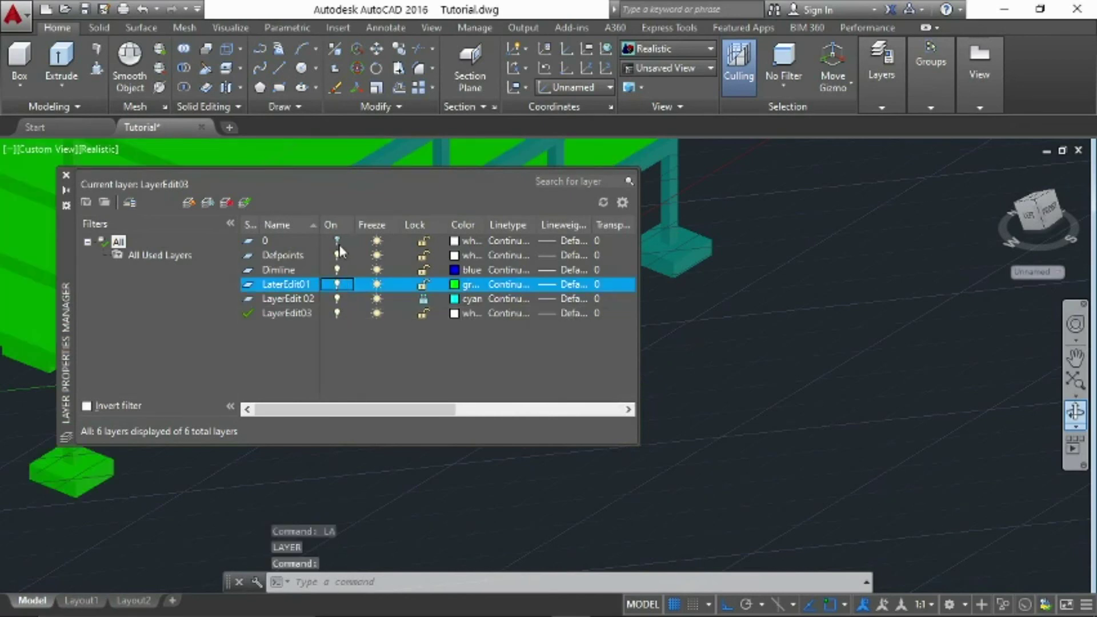
{"action": "left_click", "coordinate": [337, 240]}
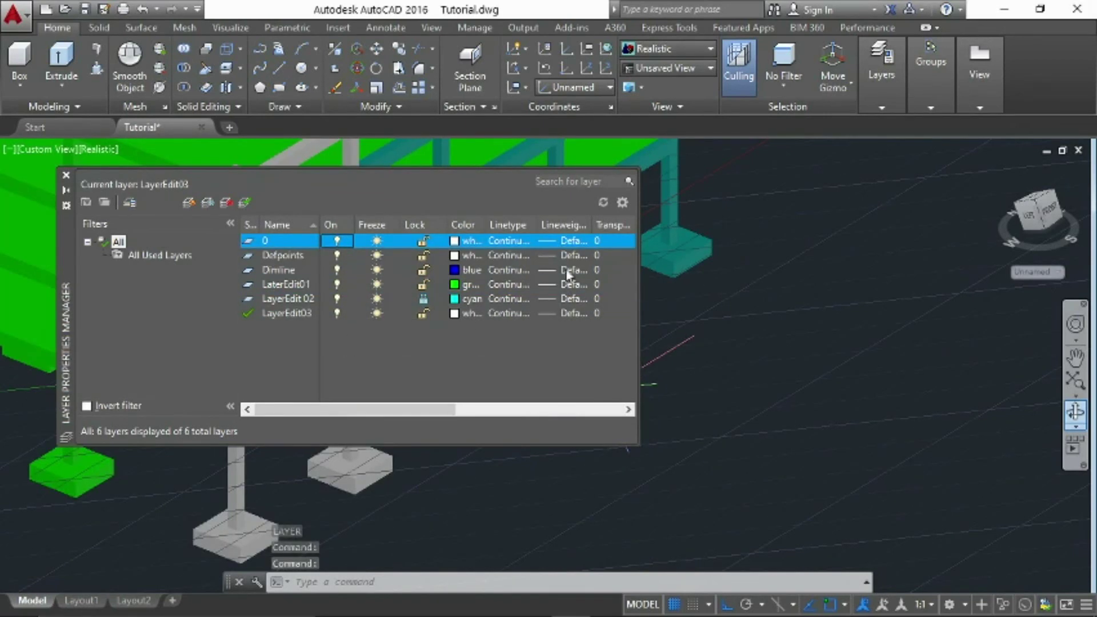
{"action": "left_click", "coordinate": [66, 175]}
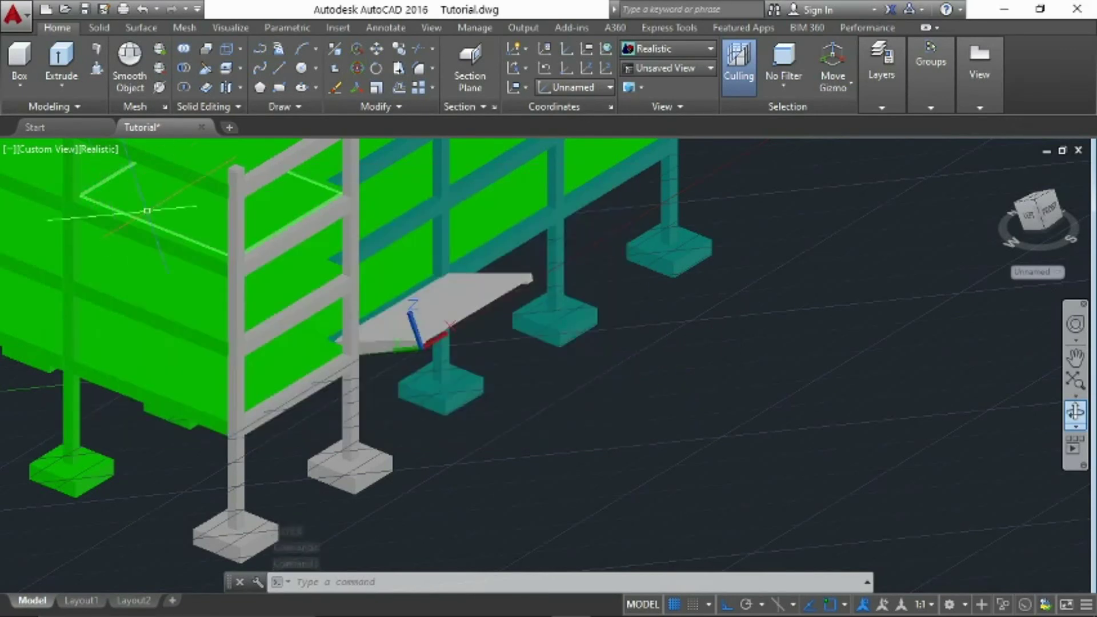
Step: Bring the whole building into view in model space and save the drawing
{"action": "scroll", "coordinate": [148, 211], "scroll_direction": "down", "scroll_amount": 6}
{"action": "middle_click_drag", "start_coordinate": [488, 346], "coordinate": [502, 396]}
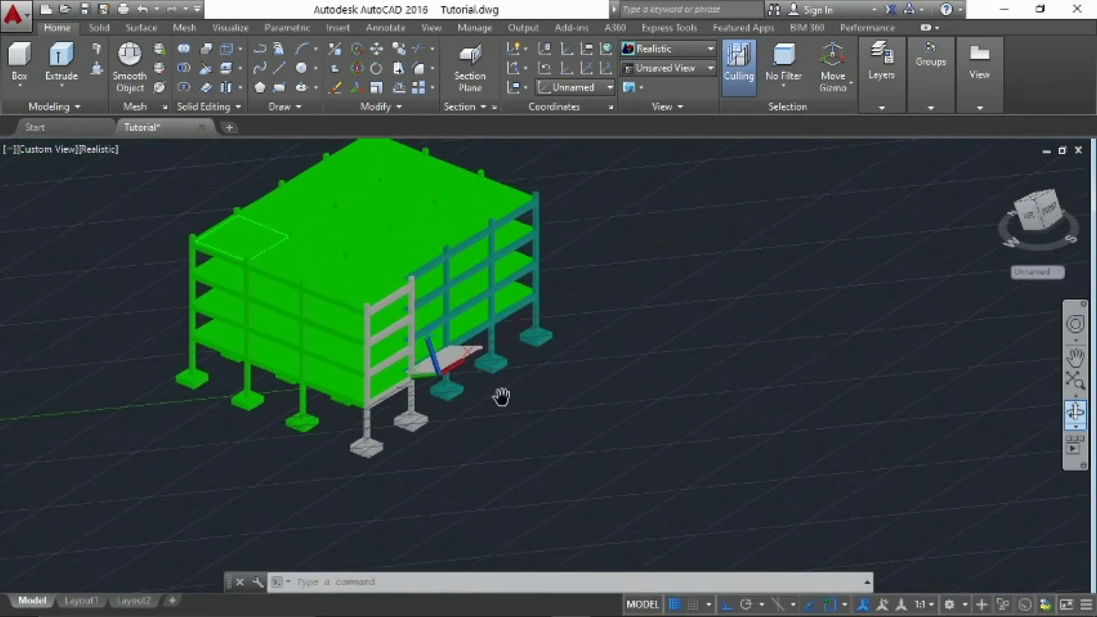
{"action": "key", "text": "Escape"}
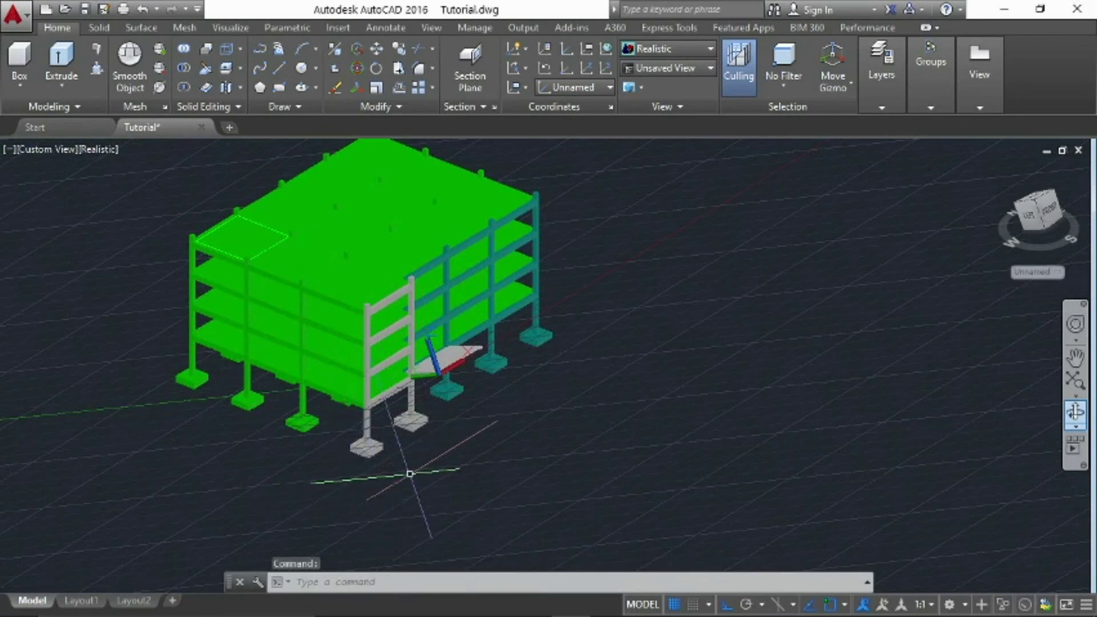
{"action": "key", "text": "ctrl+s"}
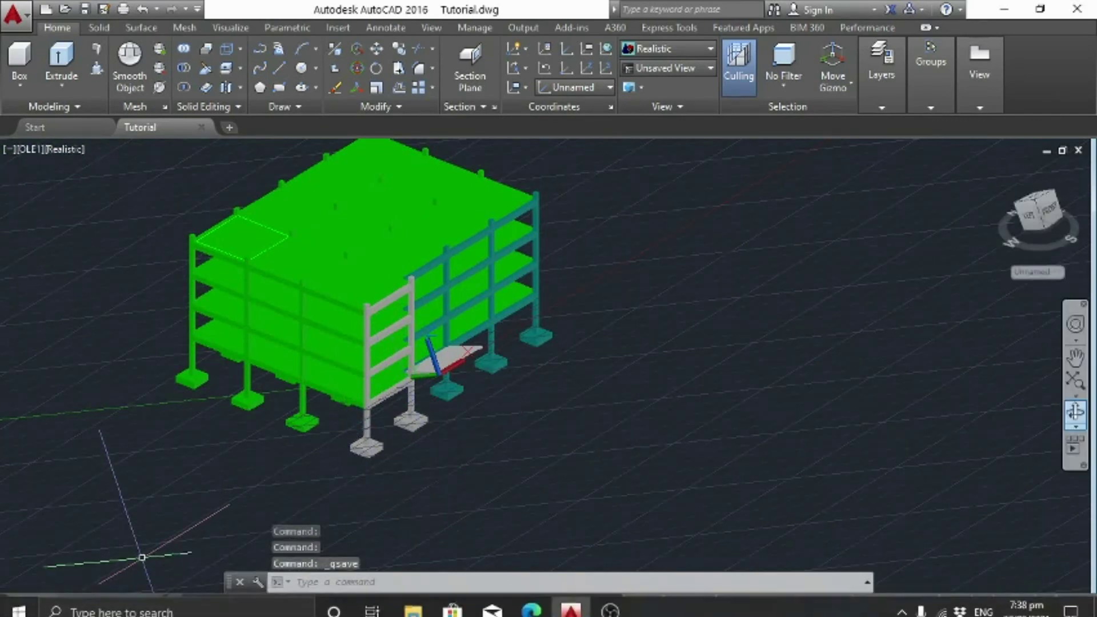
Step: Orbit the building in Layout1's viewport to a low perspective facing the cyan frame's far corner, and save the drawing
{"action": "left_click", "coordinate": [83, 601]}
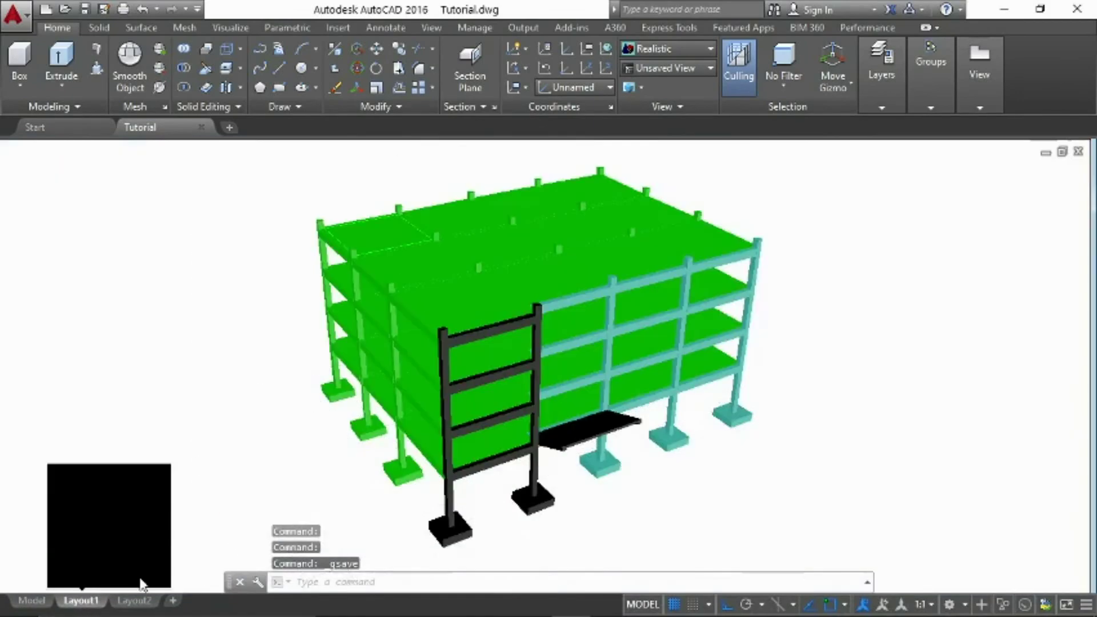
{"action": "middle_click_drag", "start_coordinate": [561, 378], "coordinate": [400, 373], "text": "shift"}
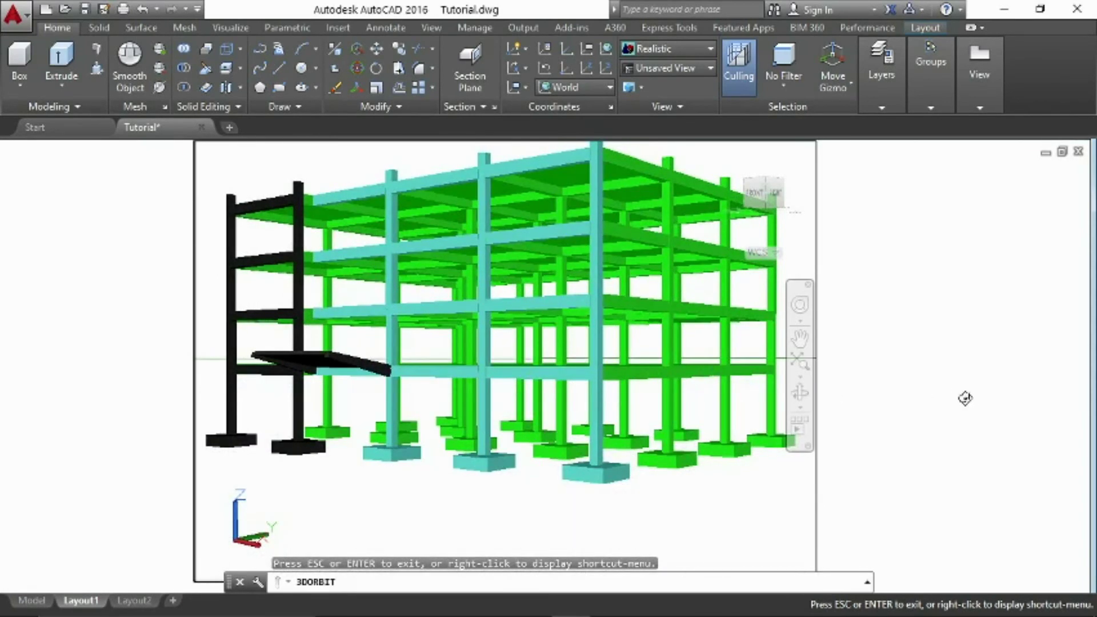
{"action": "key", "text": "Escape"}
{"action": "key", "text": "ctrl+s"}
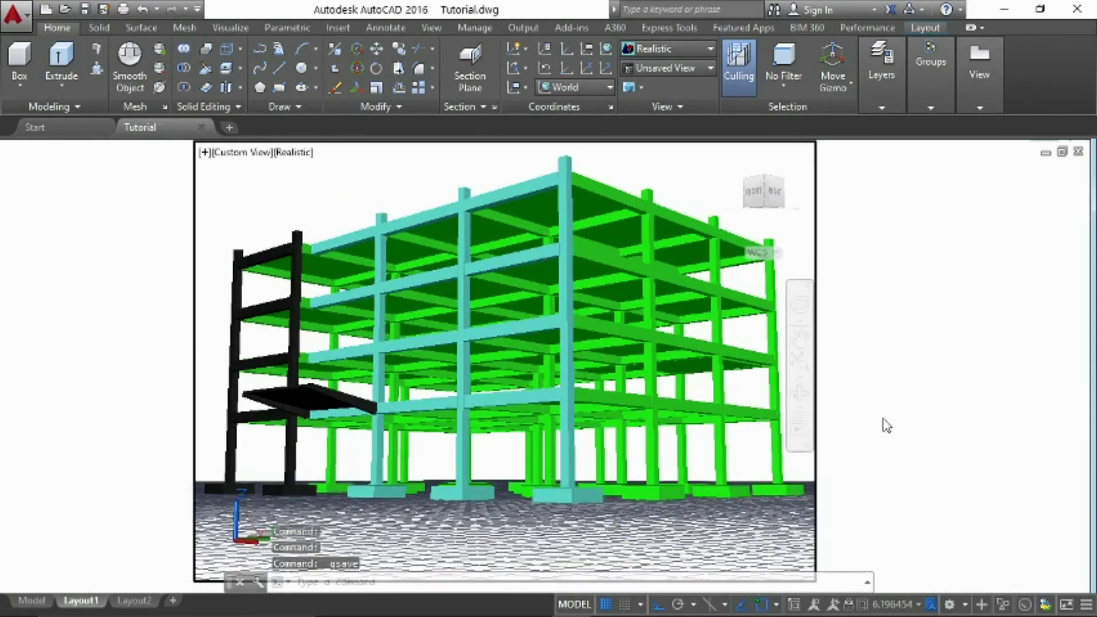